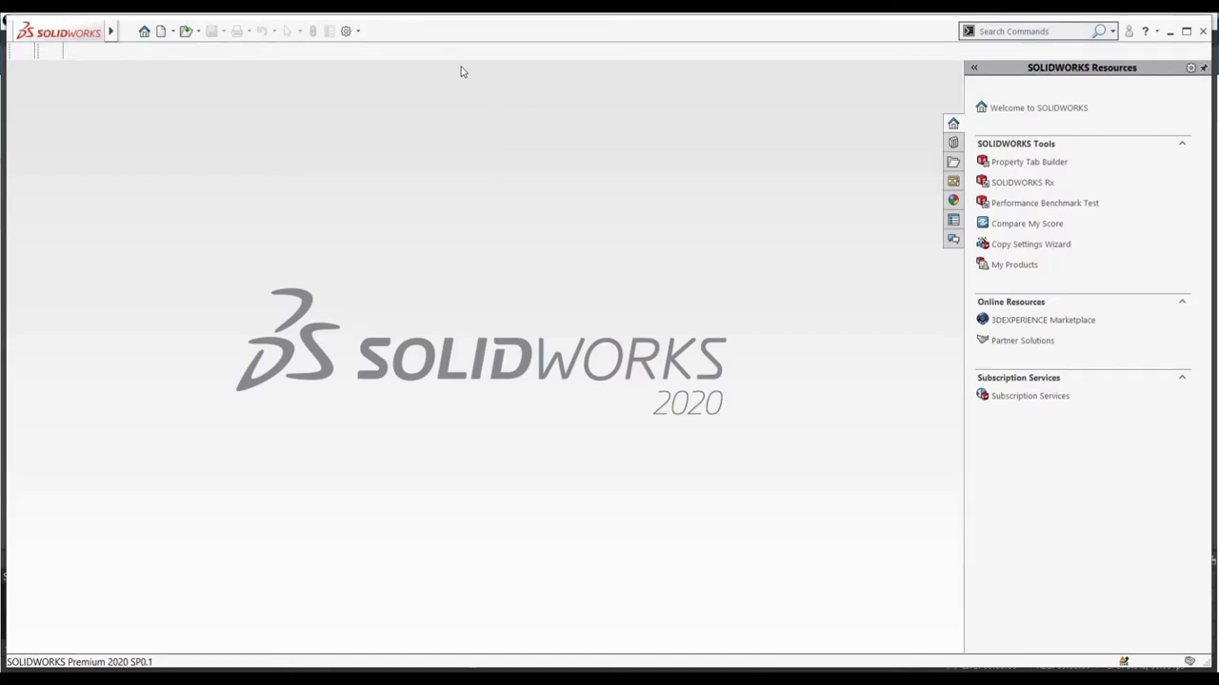
Step: Create a new blank part document, Part1, from the New dialog
left_click(159, 32)
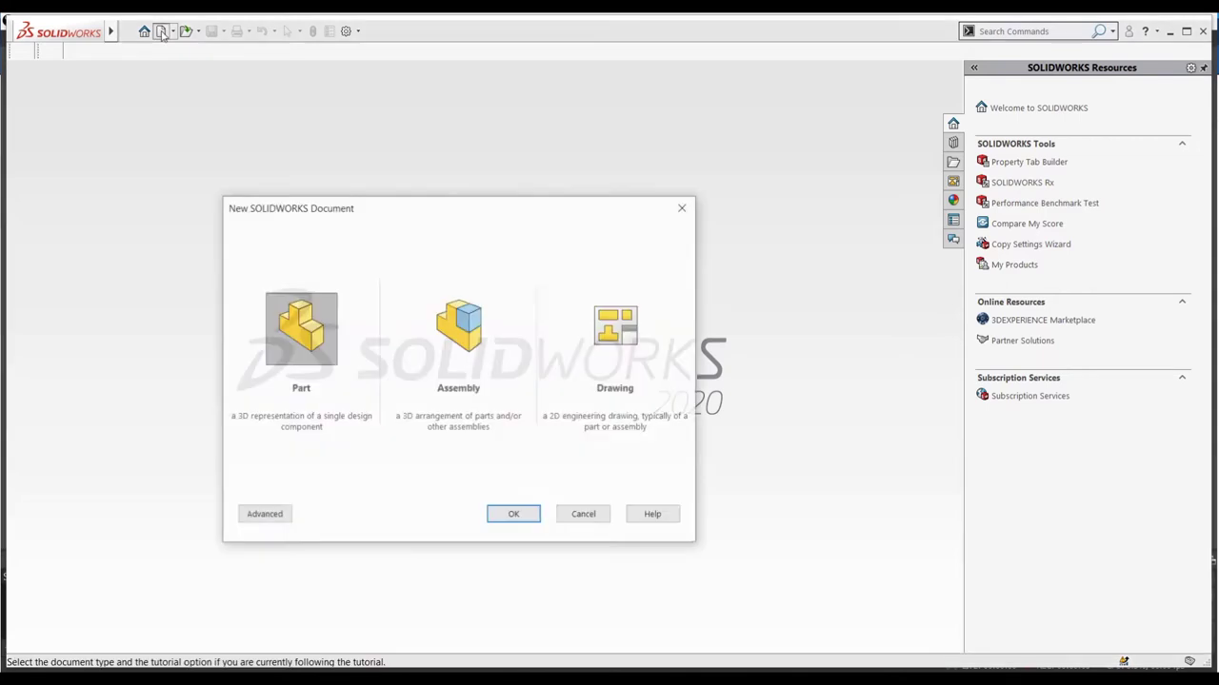
left_click(516, 516)
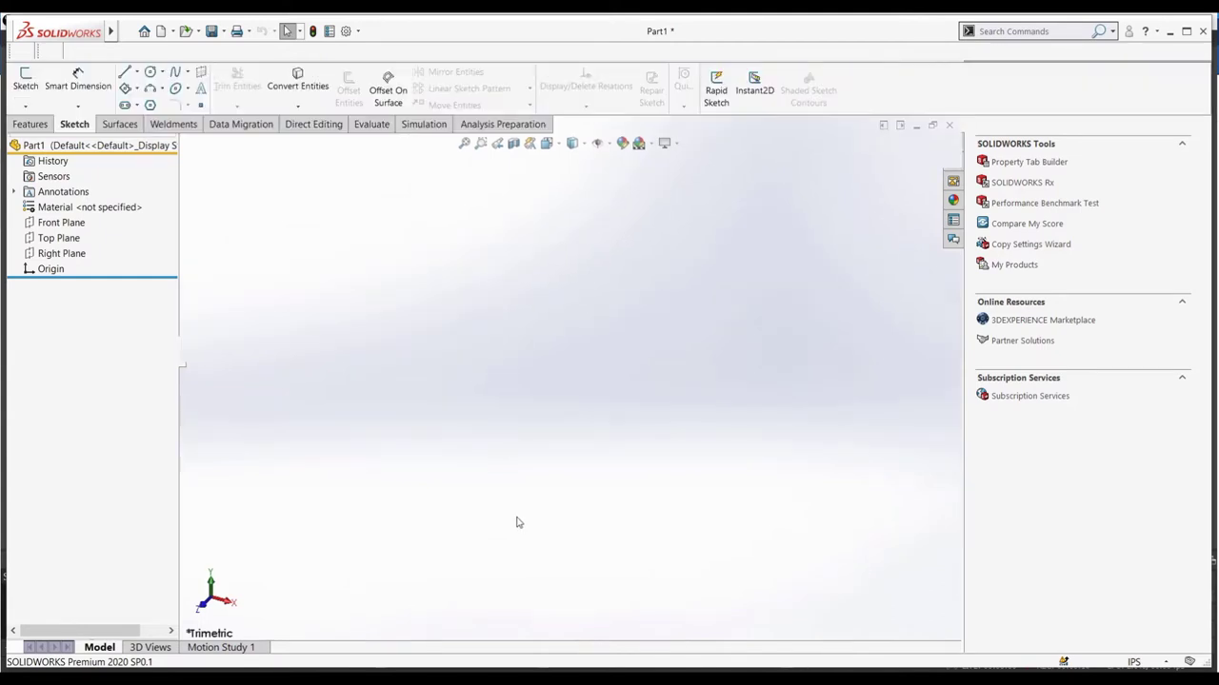
Step: Open the Customize dialog from the toolbar area's context menu
right_click(435, 59)
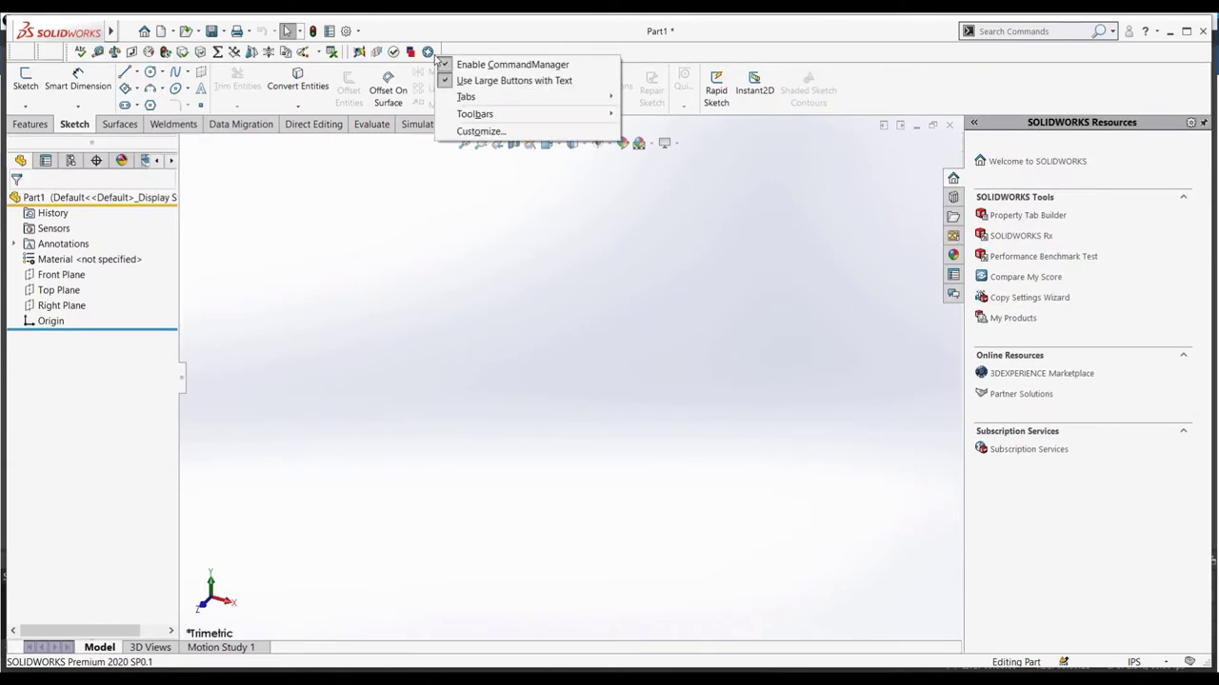
left_click(482, 136)
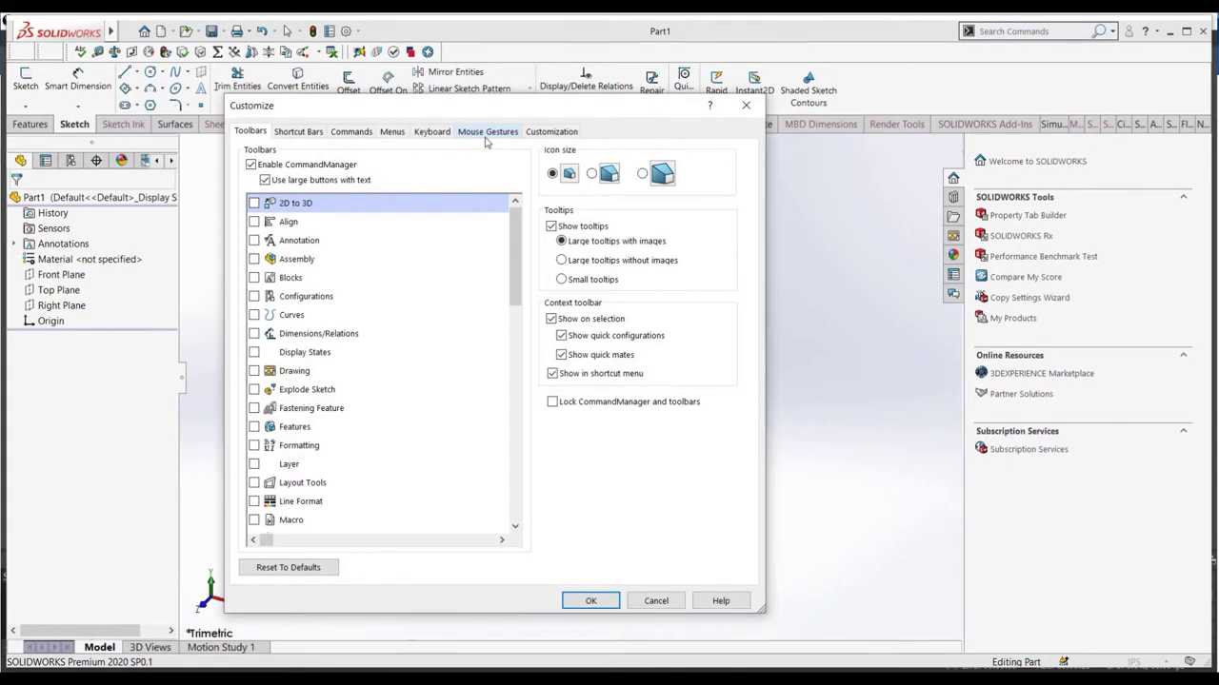
Step: Set mouse gestures to 12 gestures per wheel
left_click(486, 133)
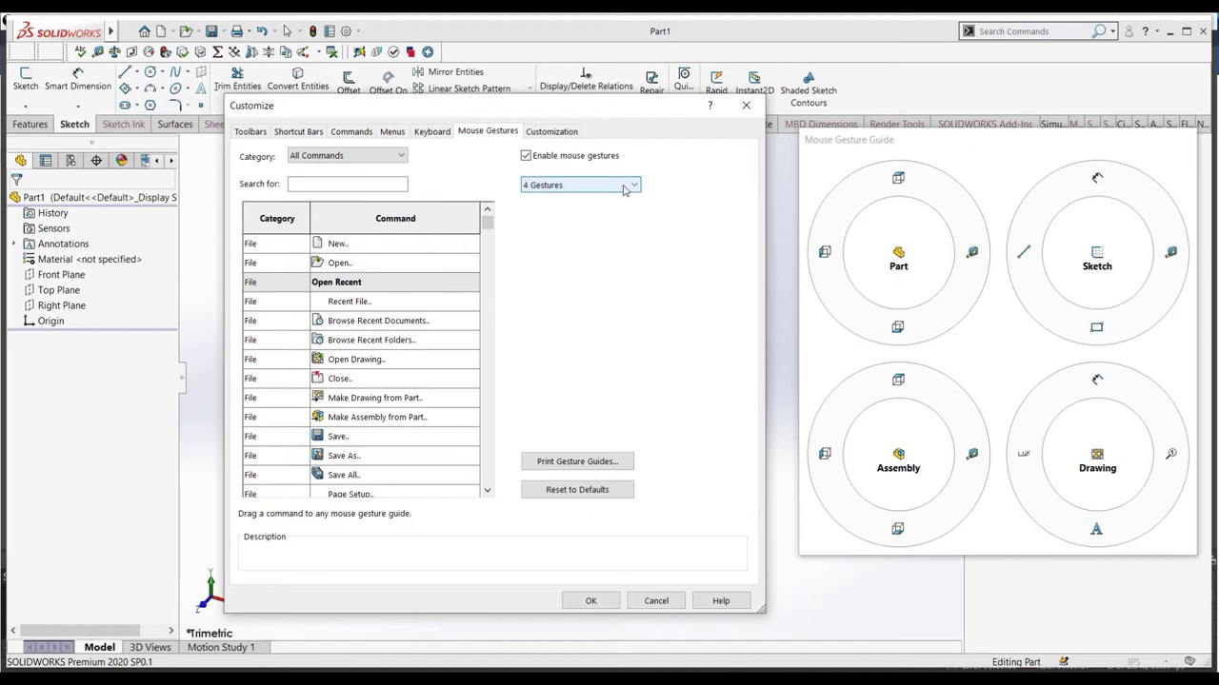
left_click(628, 190)
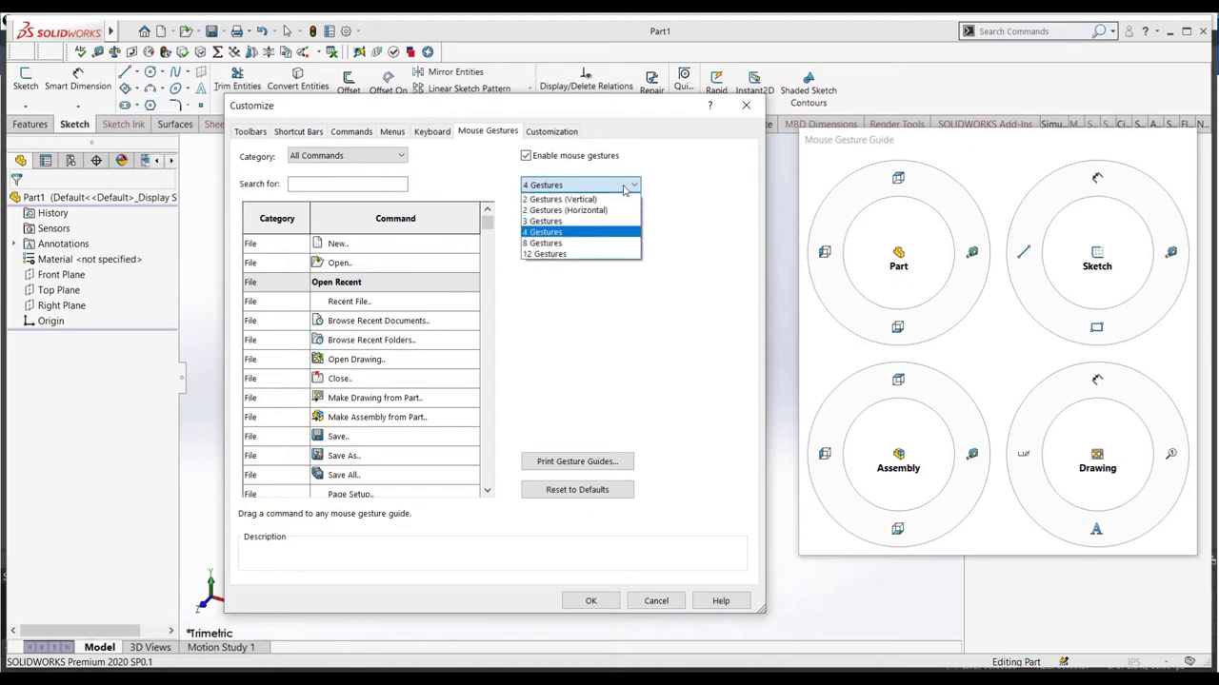
left_click(604, 254)
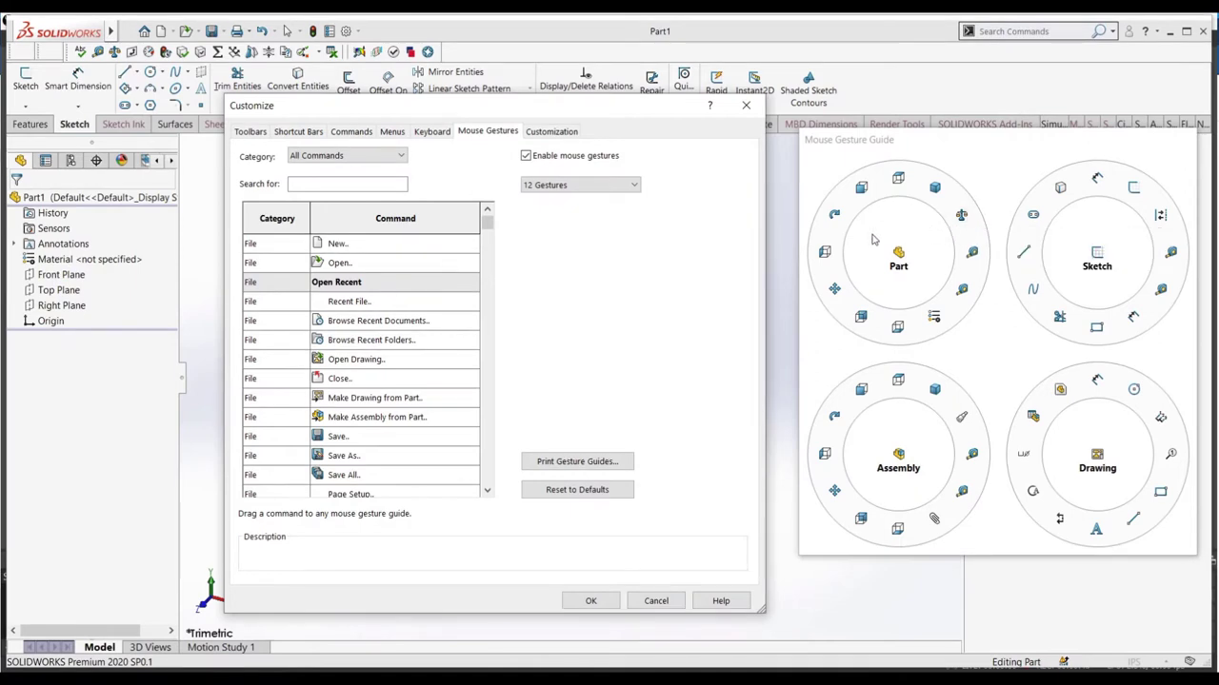
Step: Add the Equations and Mass Properties commands to the Part gesture wheel
left_click(403, 184)
type("eq")
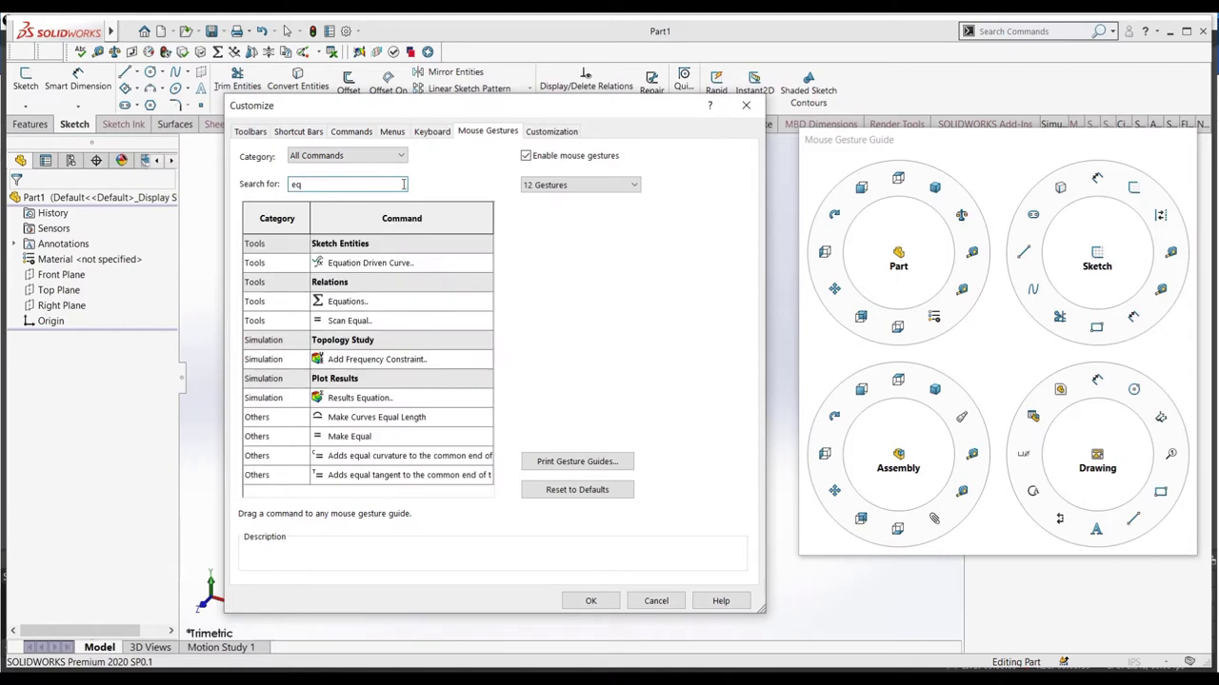
left_click_drag(354, 303, 933, 190)
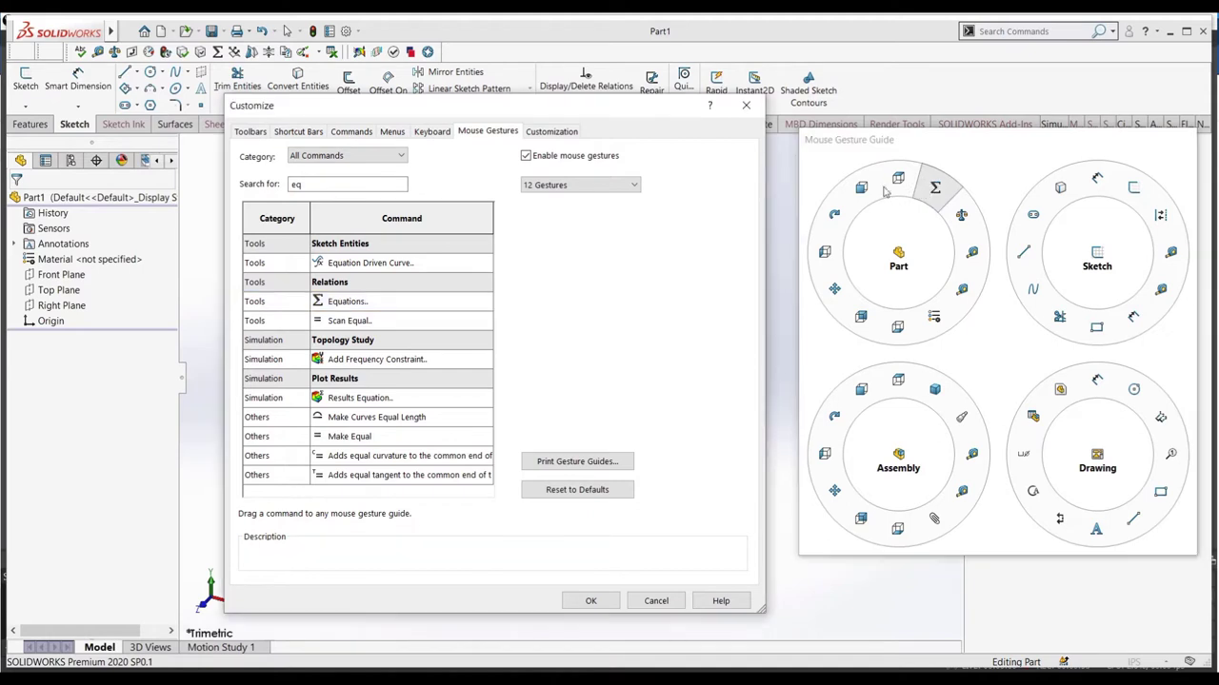
double_click(312, 186)
key("BackSpace")
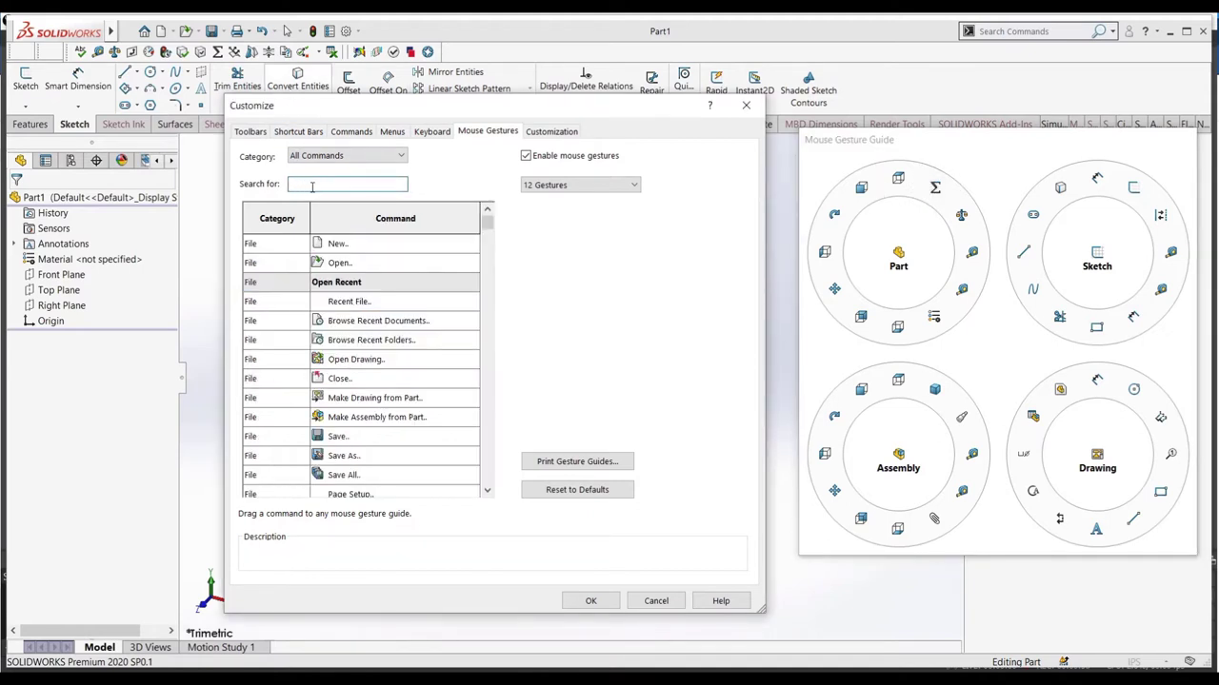
type("mass")
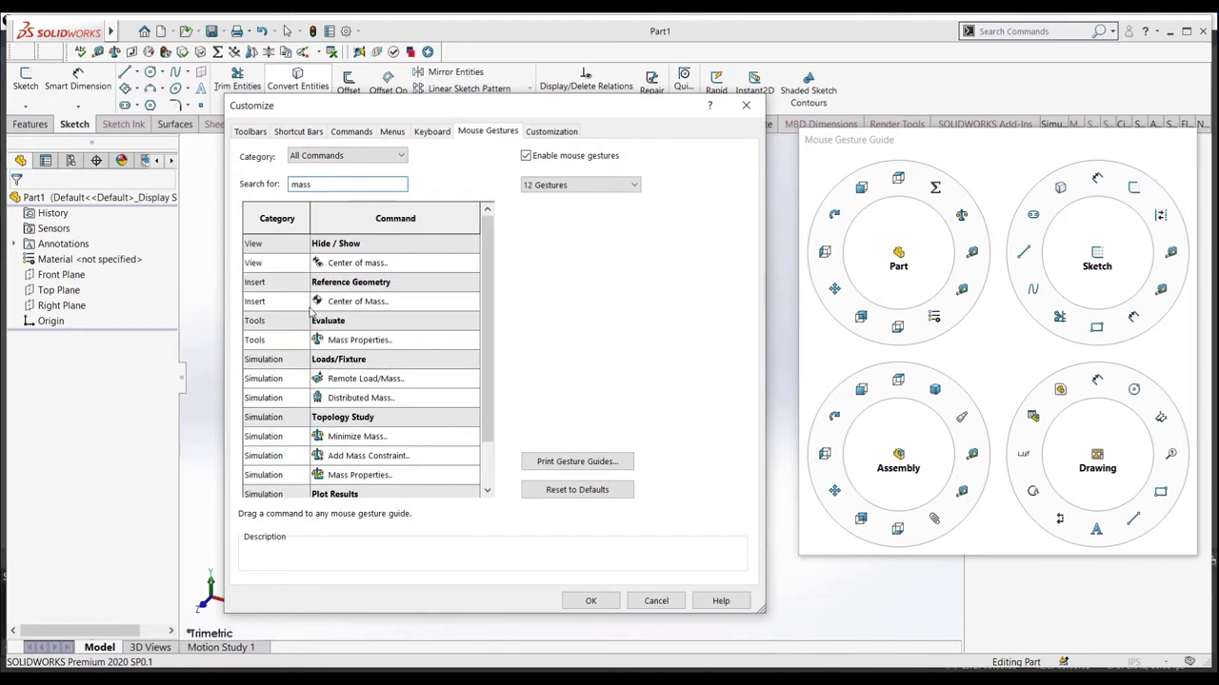
left_click_drag(350, 344, 957, 217)
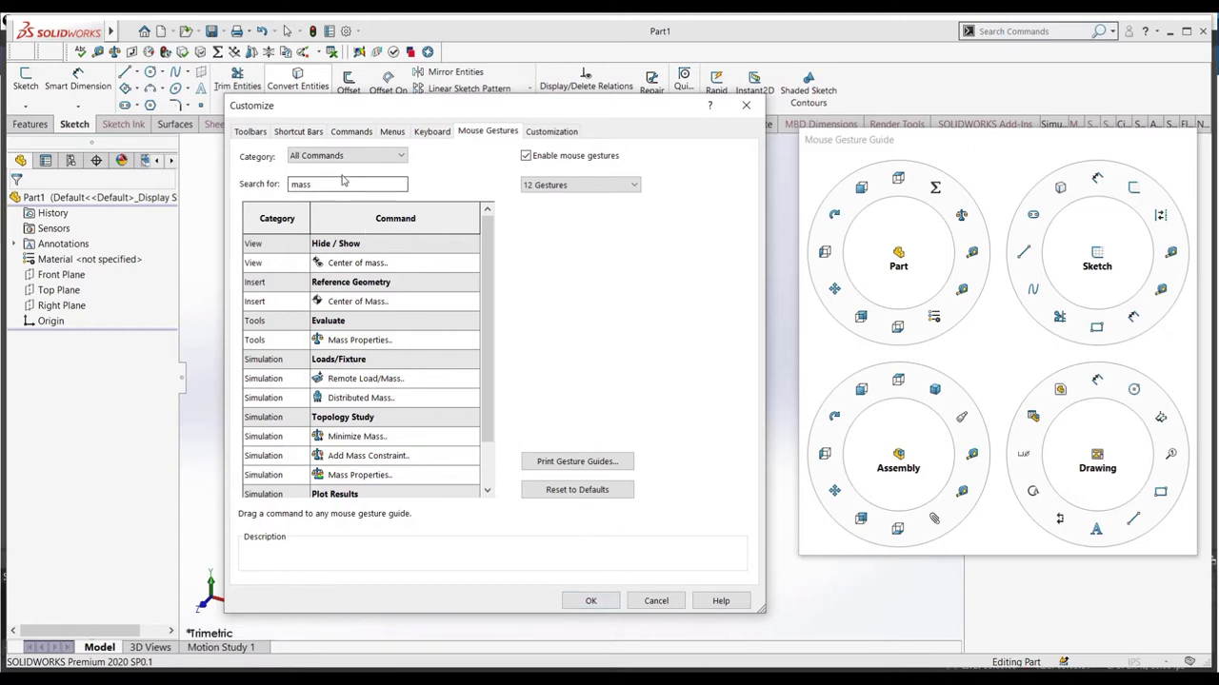
Step: Select the Sketch shortcut bar, list Sketch toolbar commands, and add Linear Sketch Pattern
left_click(303, 132)
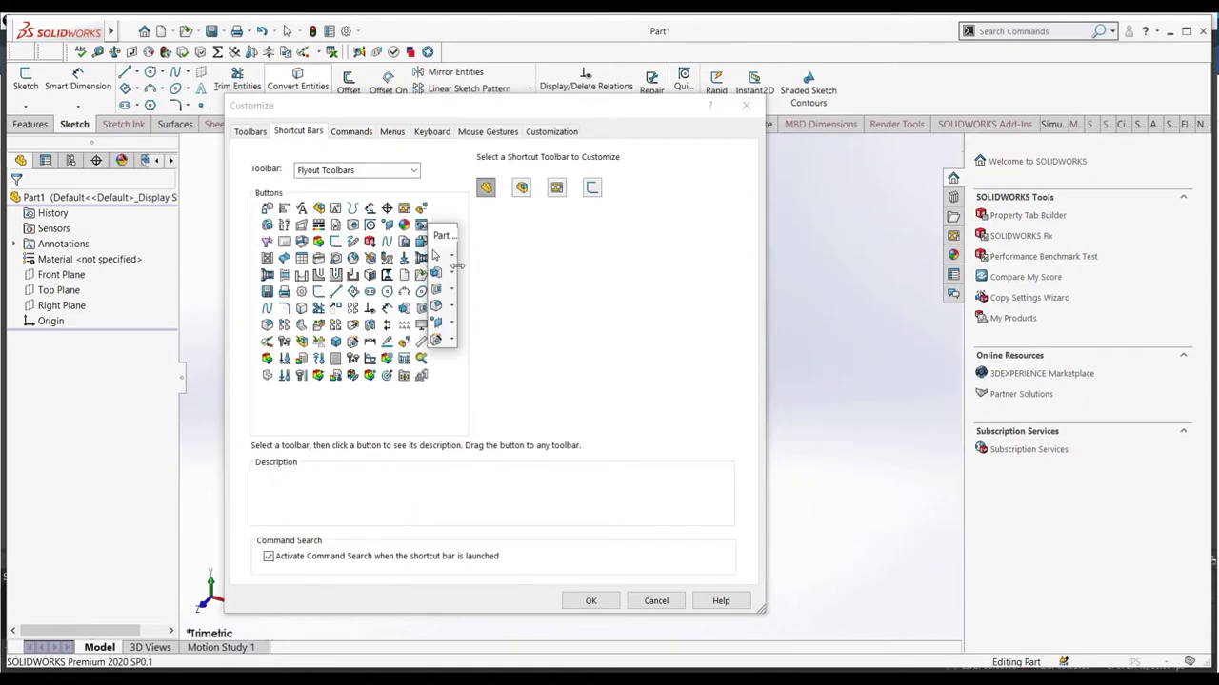
left_click_drag(458, 271, 489, 275)
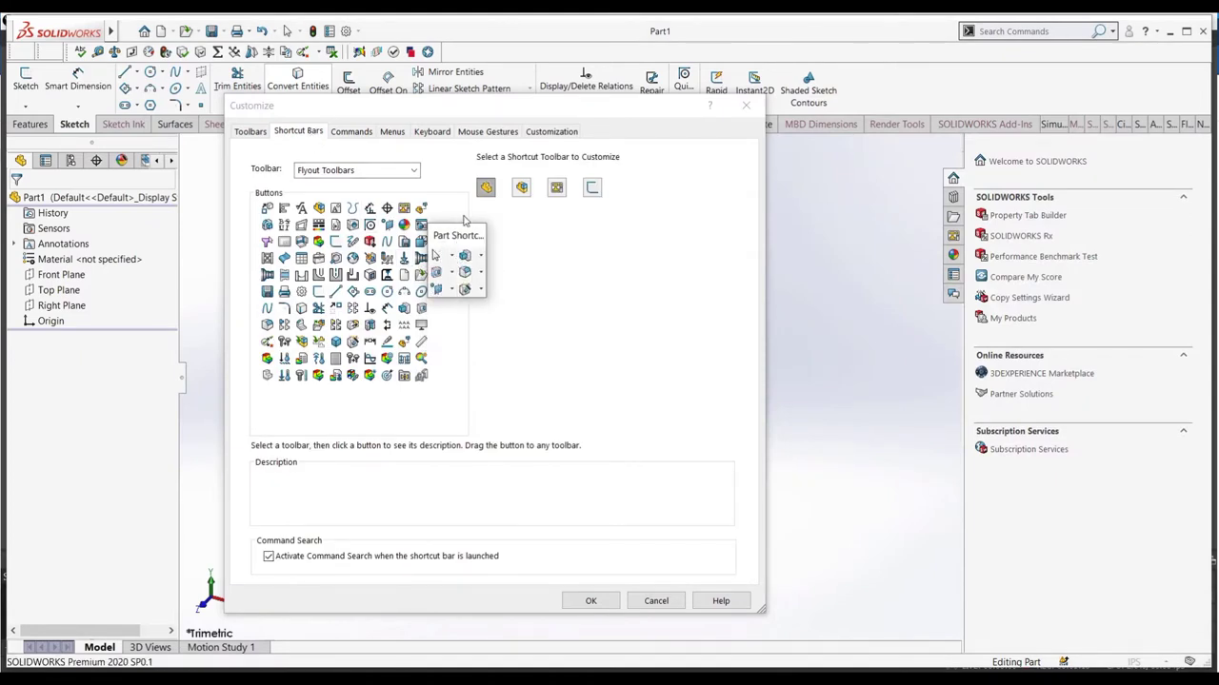
left_click(521, 188)
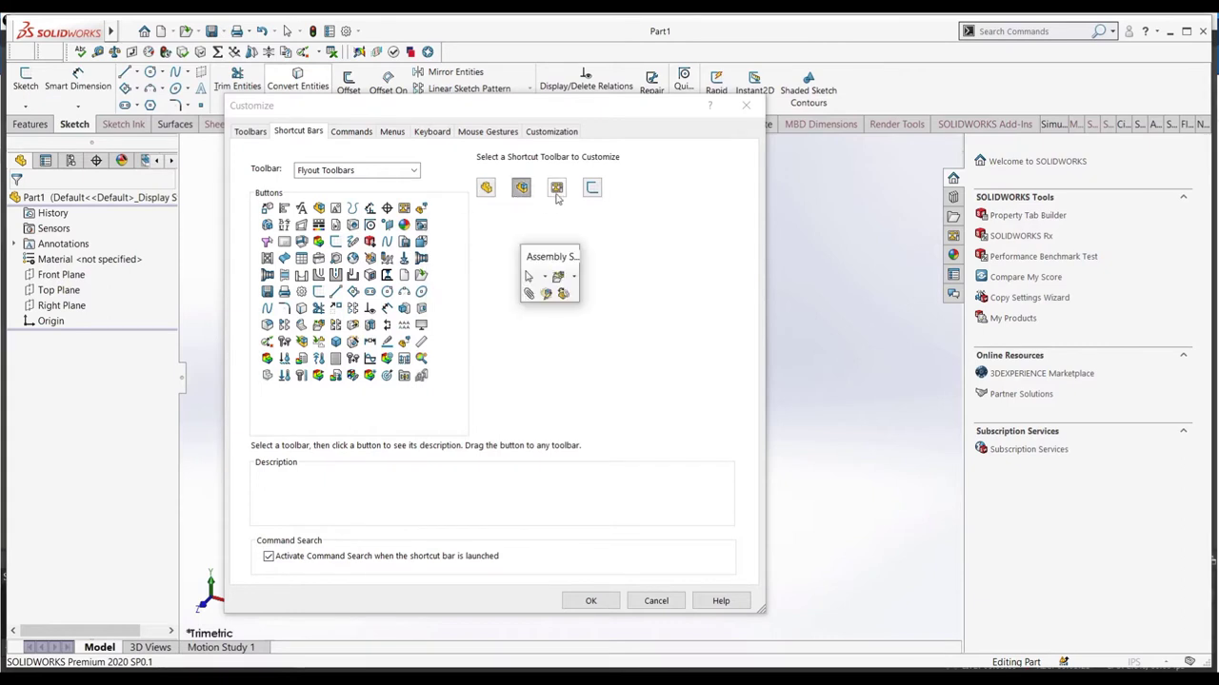
left_click(557, 187)
left_click(591, 187)
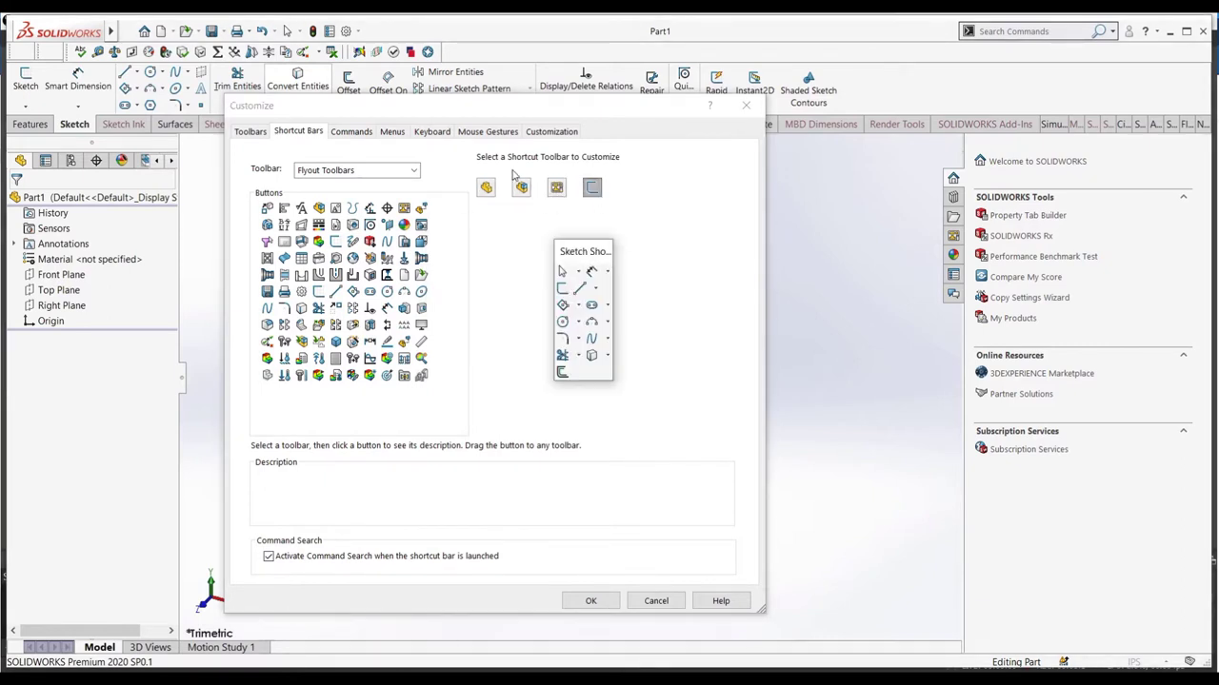
left_click(393, 168)
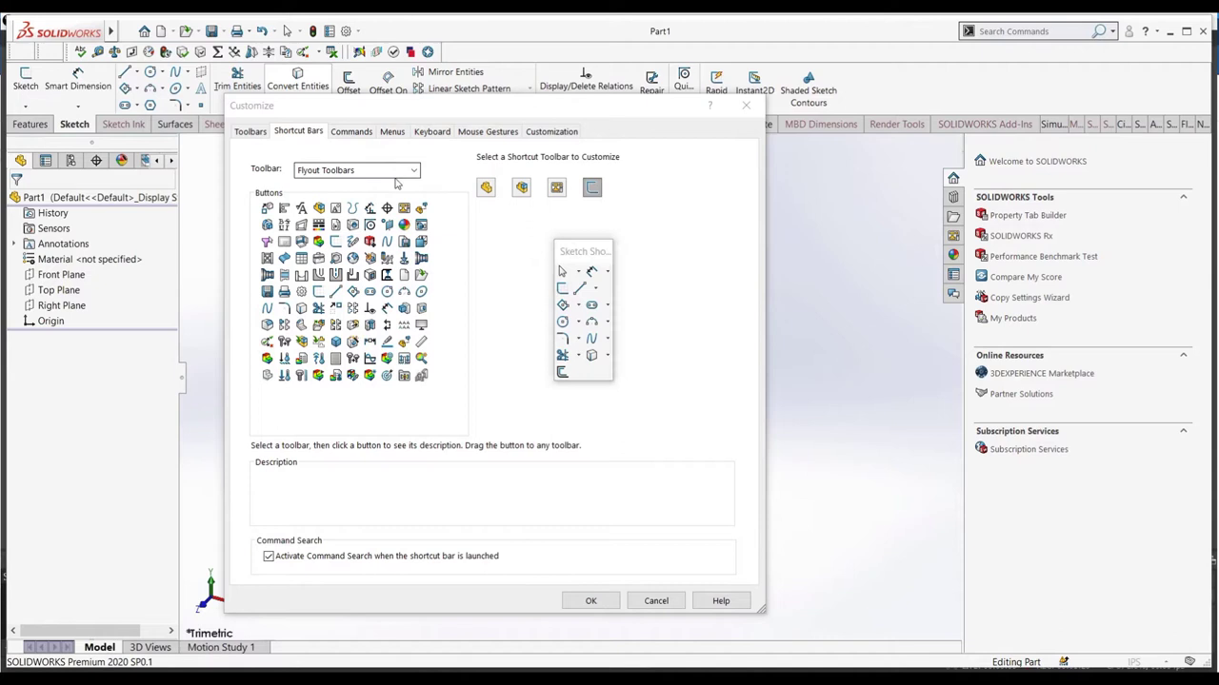
left_click(415, 169)
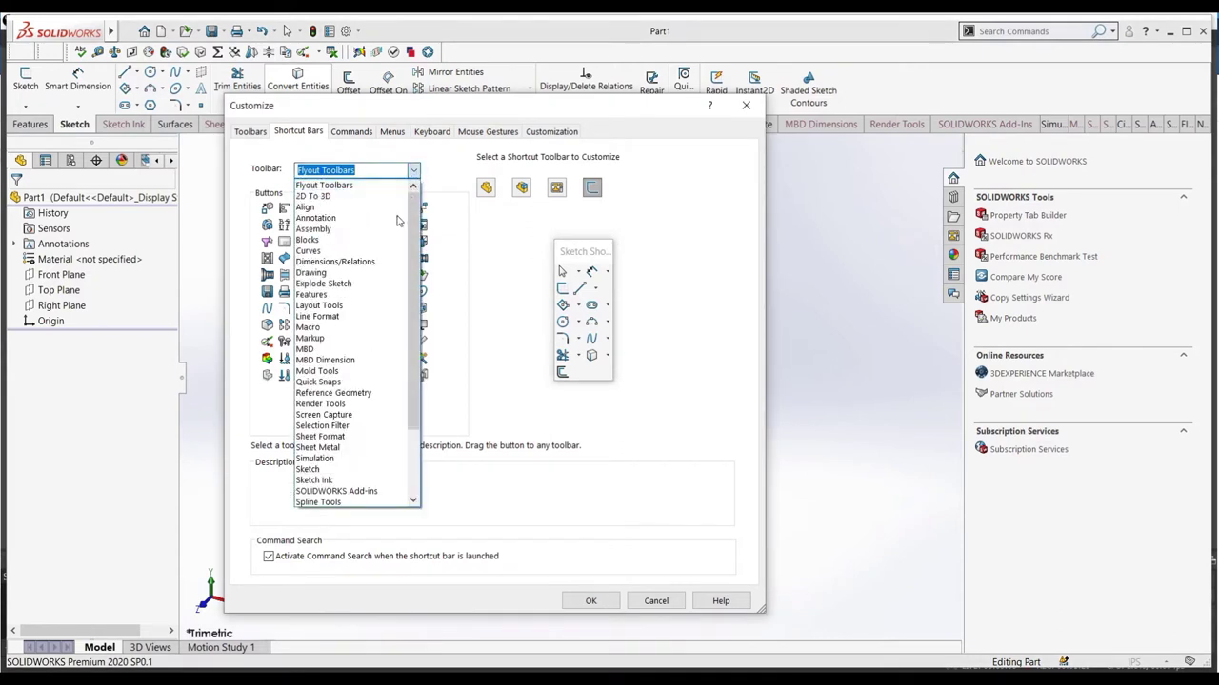
left_click(330, 470)
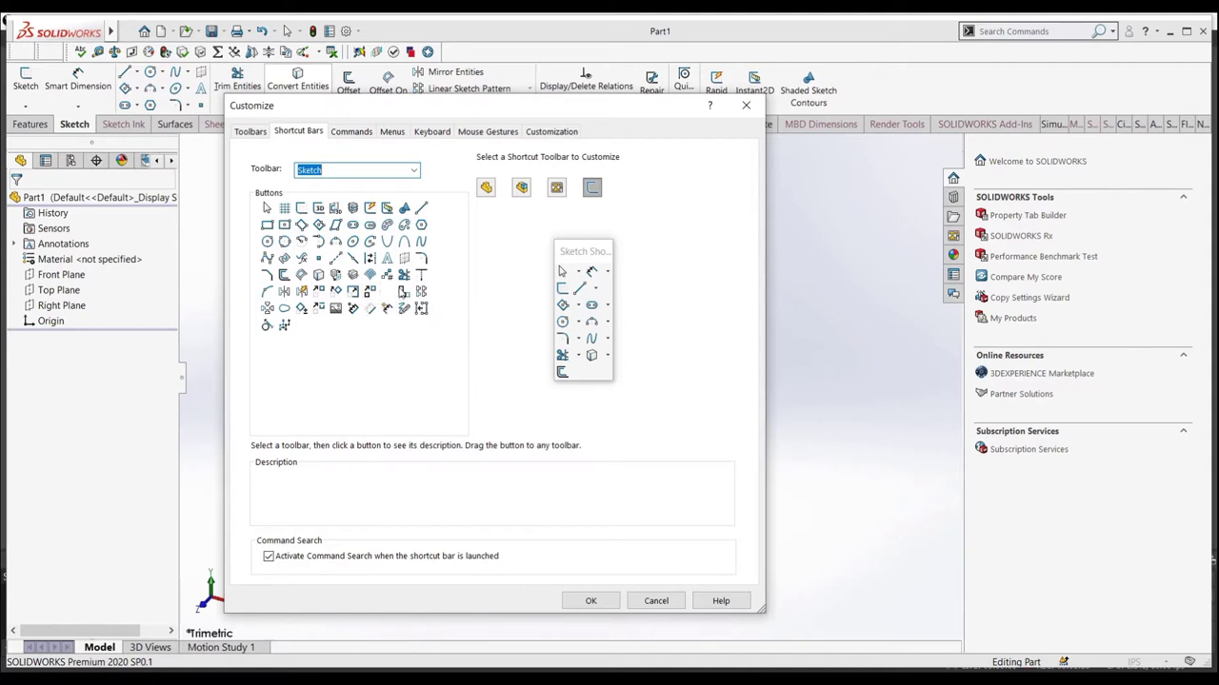
mouse_move(421, 298)
left_mouse_down()
mouse_move(517, 354)
mouse_move(597, 376)
left_mouse_up()
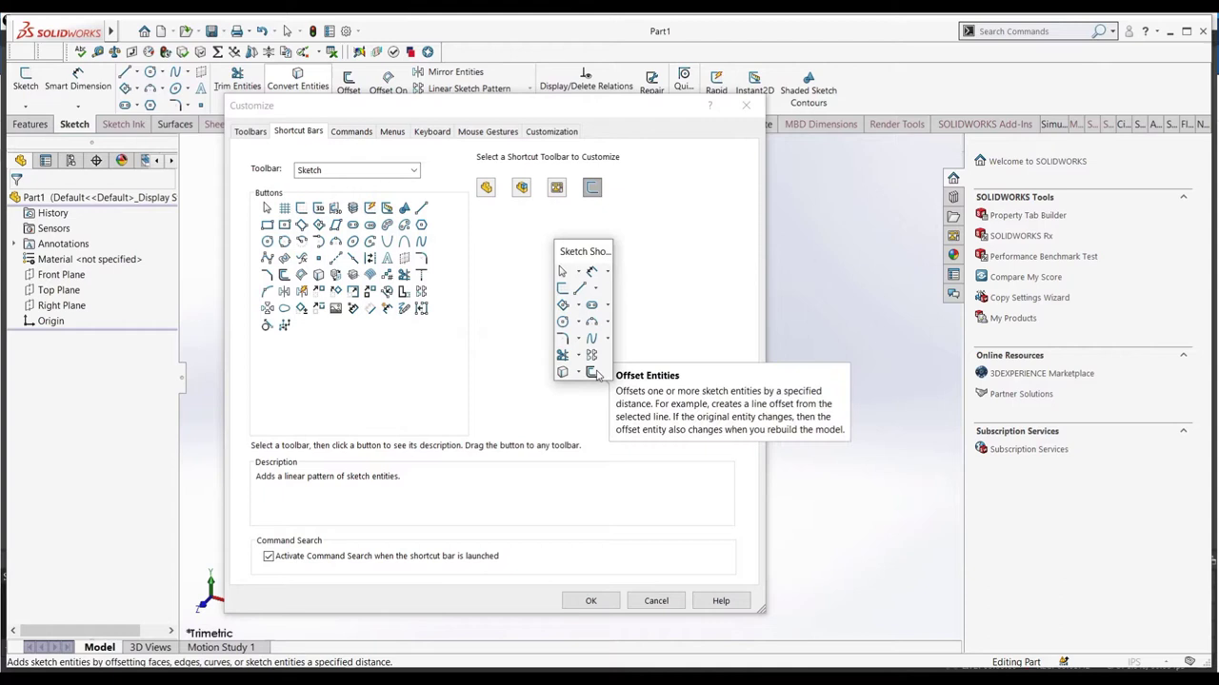
Step: Confirm the Line command's keyboard shortcut is L, then accept the customizations
left_click(423, 134)
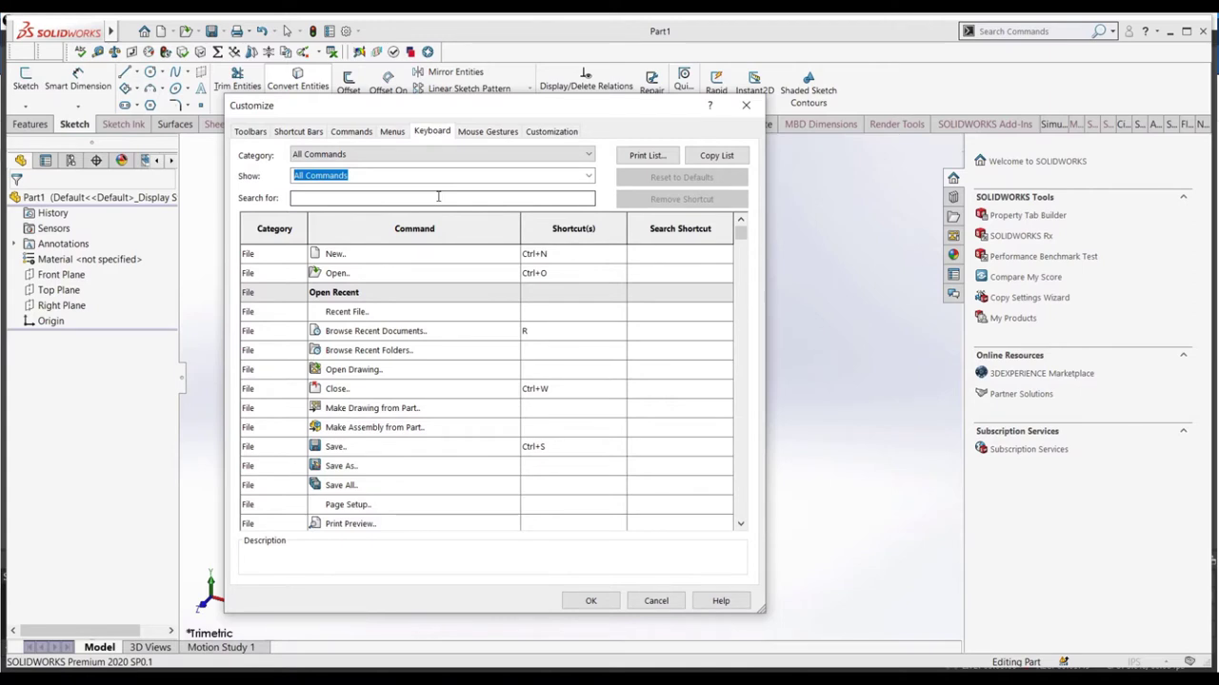
left_click(439, 199)
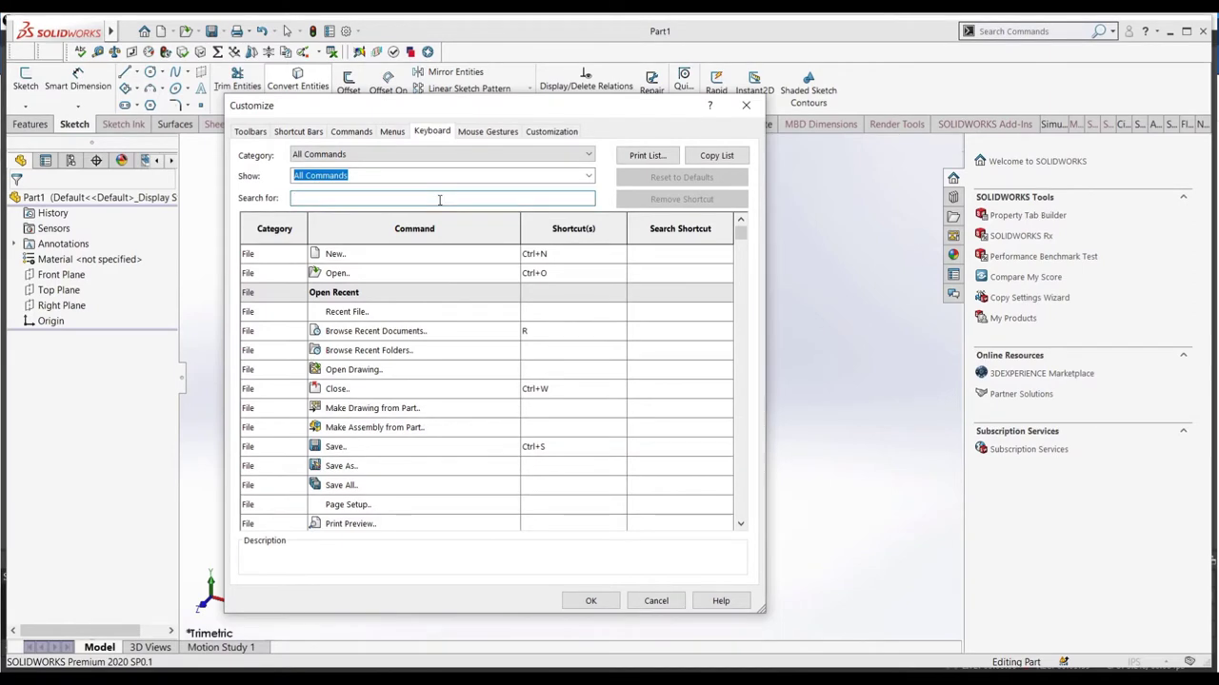
type("line")
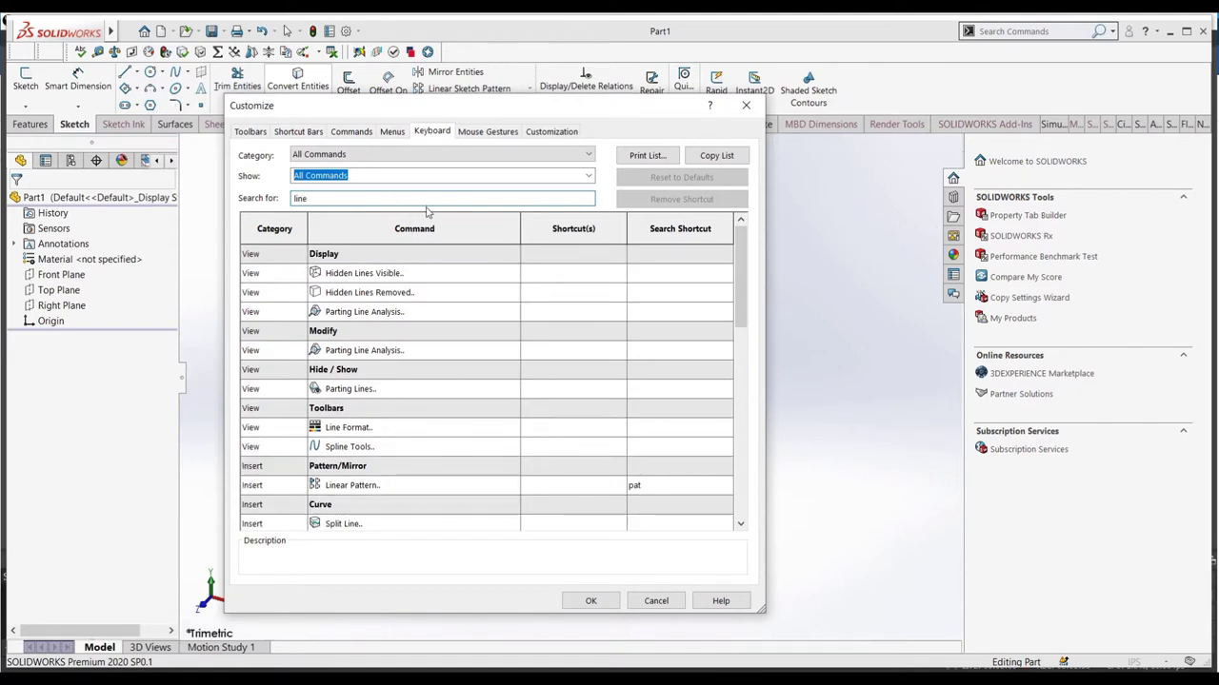
scroll(397, 263, "down", 5)
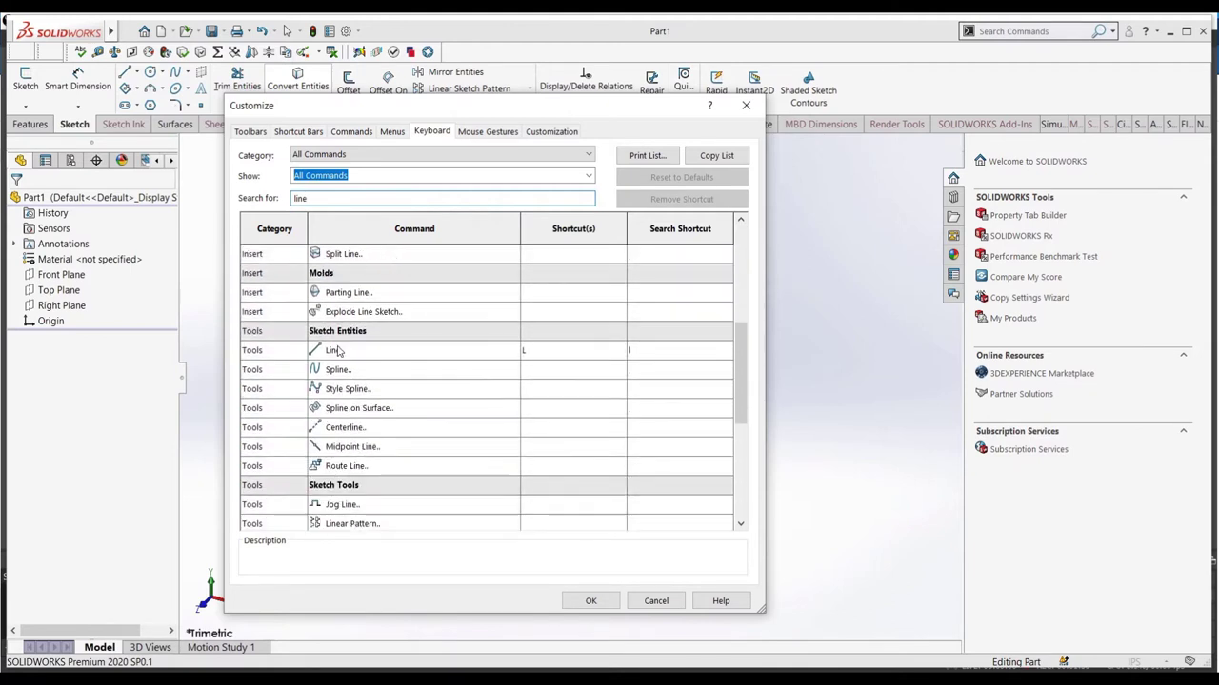
left_click(336, 352)
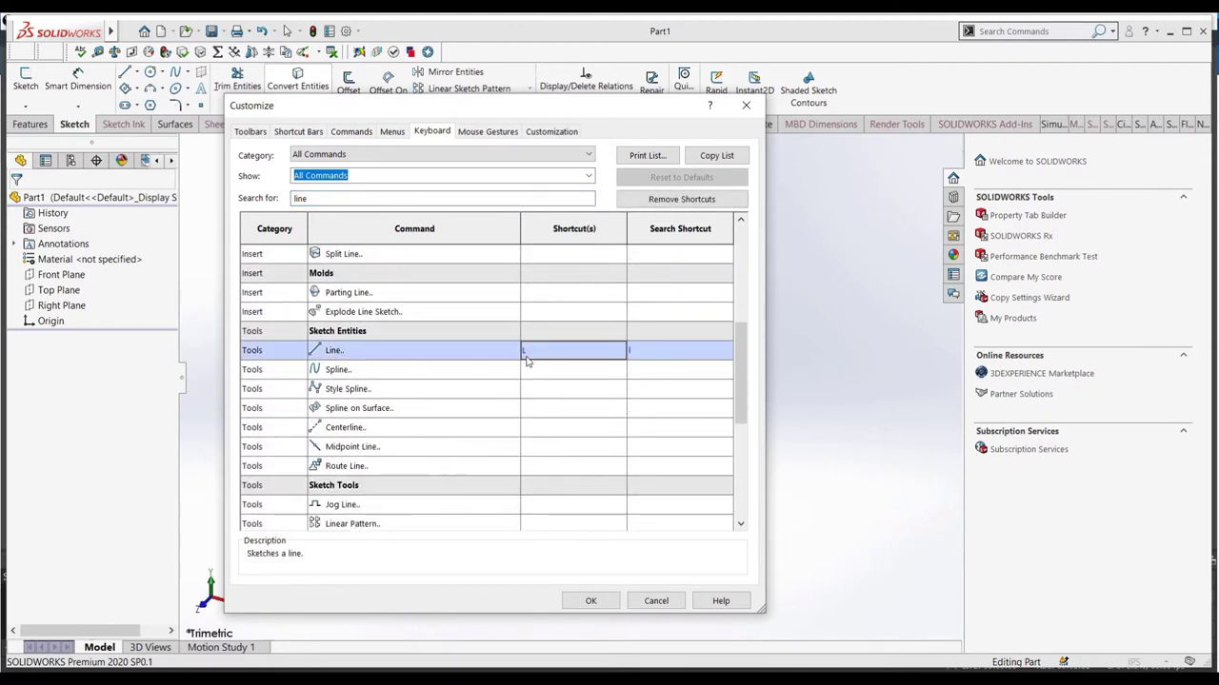
left_click(588, 599)
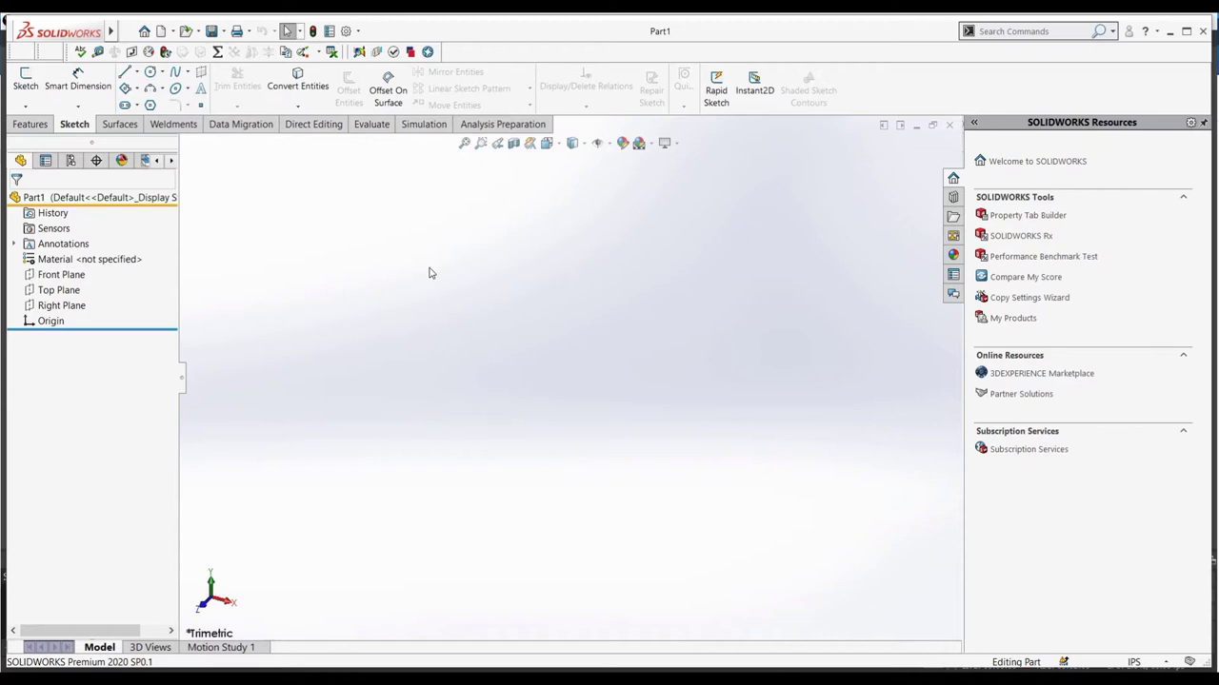
Step: Assign AISI 1020 steel to Part1 as its material
right_click_drag(429, 273, 478, 345)
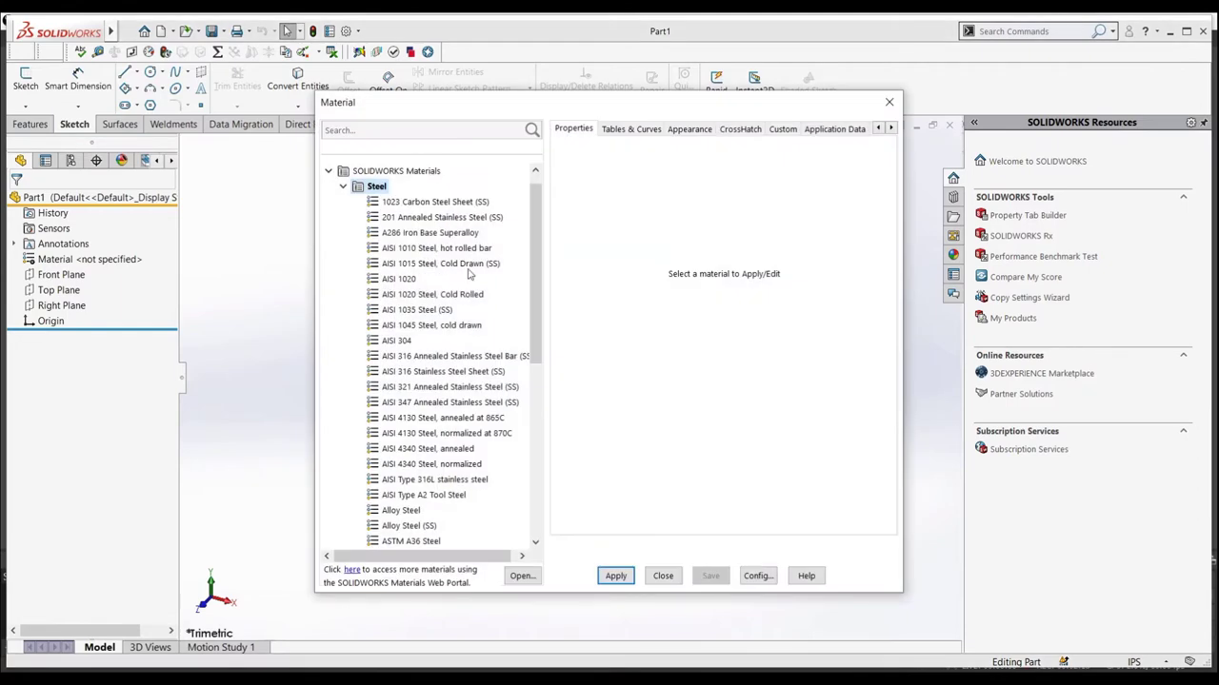
right_click(496, 278)
left_click(615, 590)
left_click(616, 576)
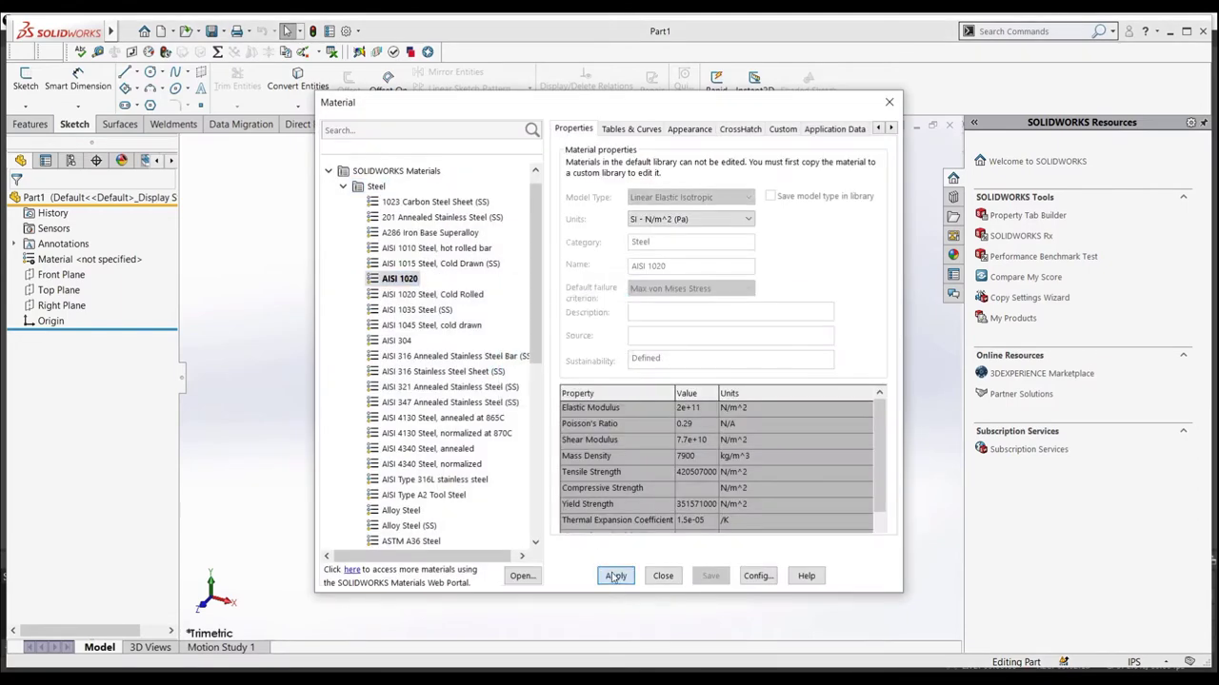
left_click(662, 577)
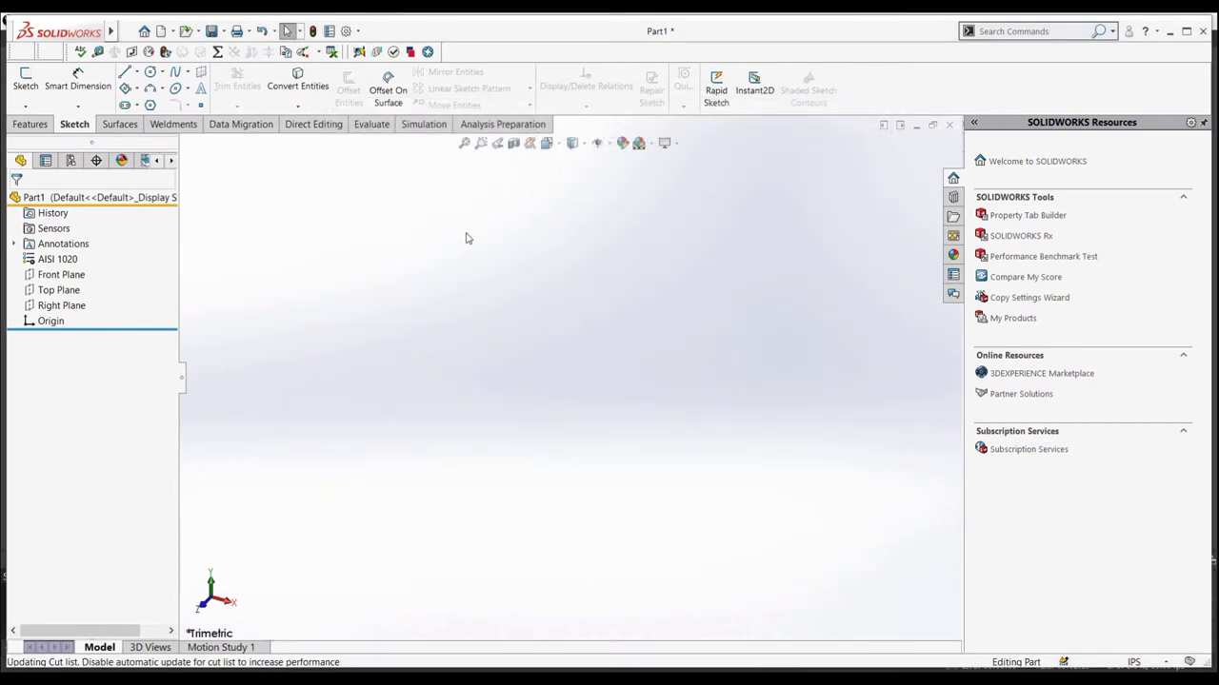
right_click_drag(434, 276, 437, 279)
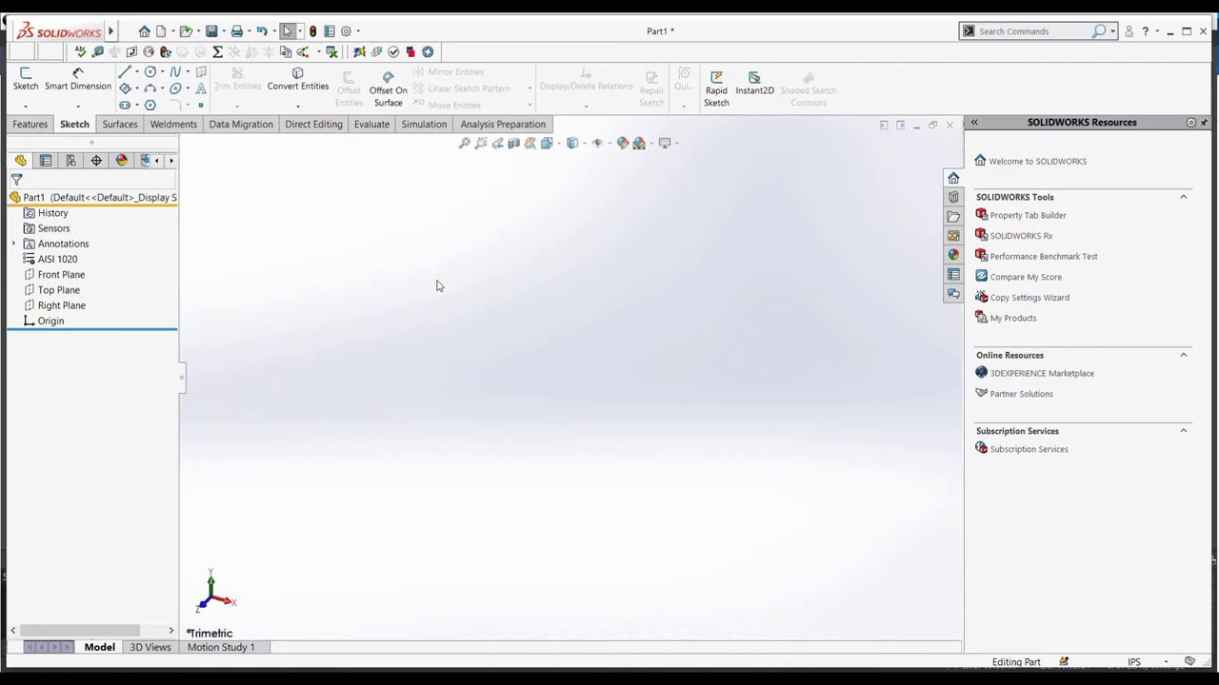
left_click(437, 286)
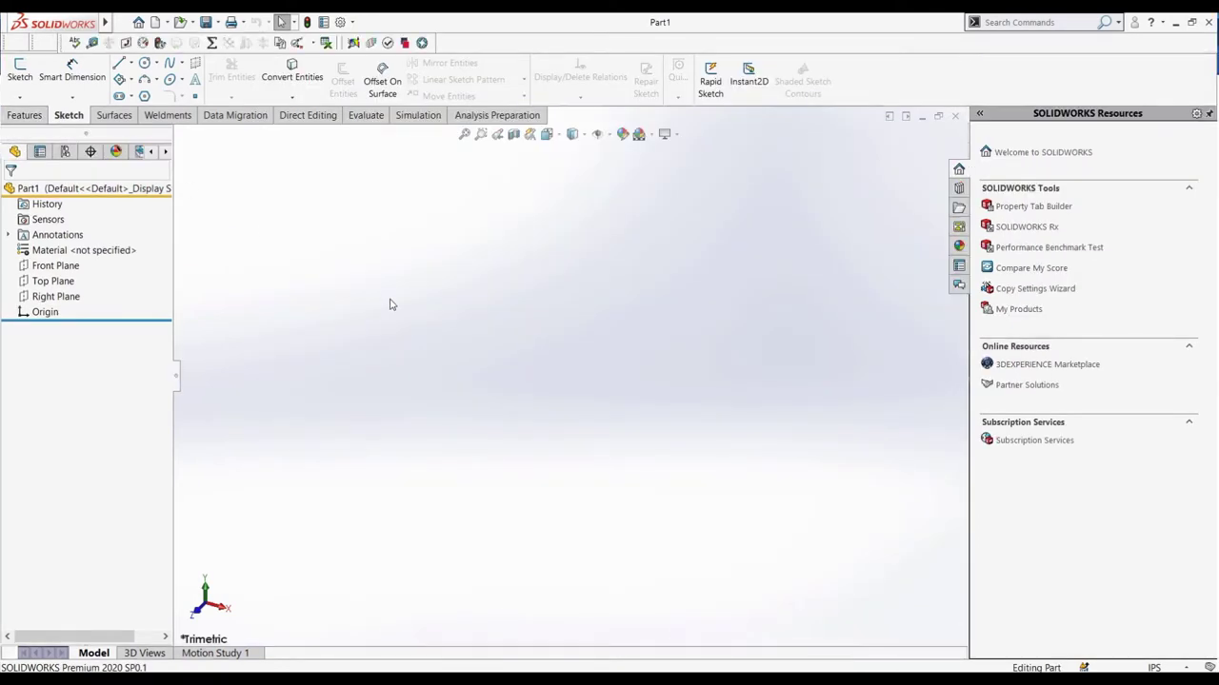
Step: Keep IPS units and add global variable X = 10 in Equations
left_click(1152, 667)
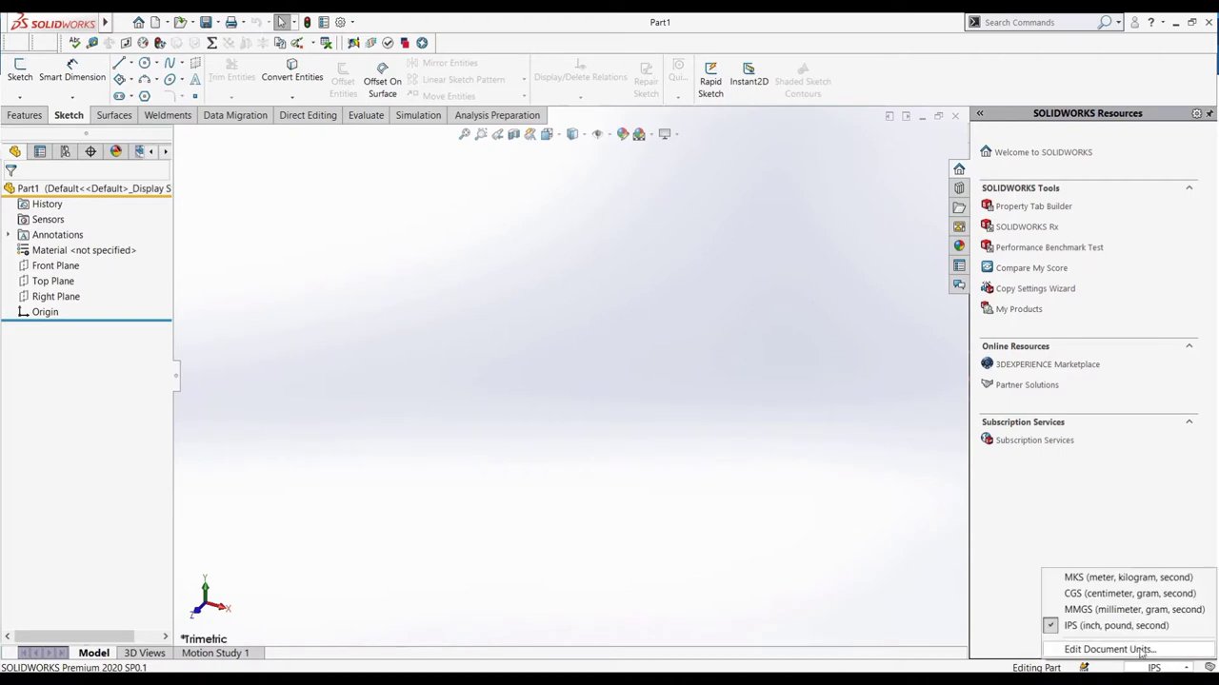
left_click(1132, 628)
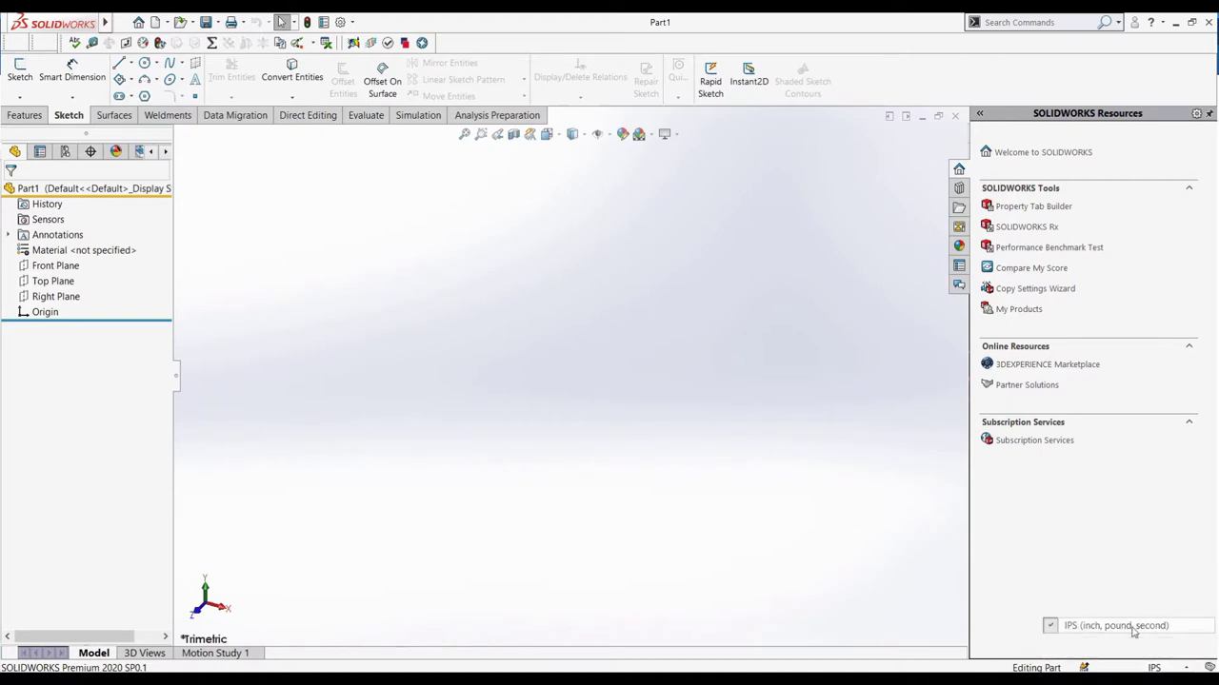
left_click(212, 43)
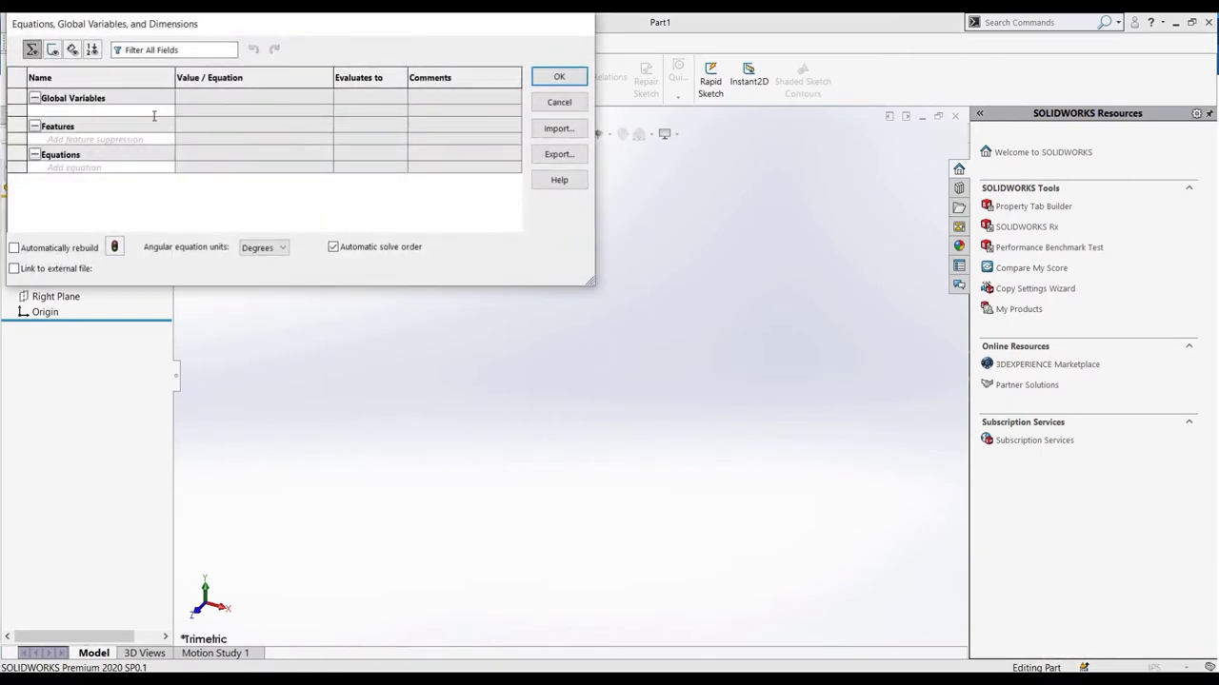
type("X")
key("Tab")
type("10")
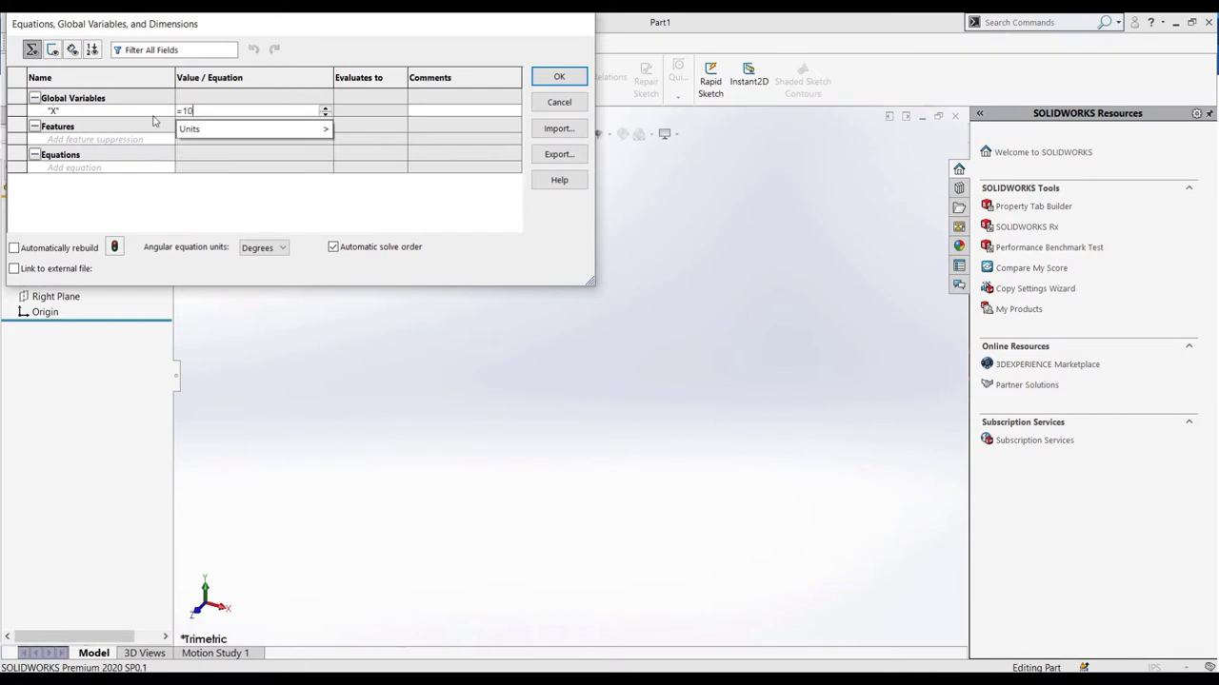
key("Tab")
Step: Add global variables Y = 6 and Z = 6 and confirm the equations
left_click(153, 121)
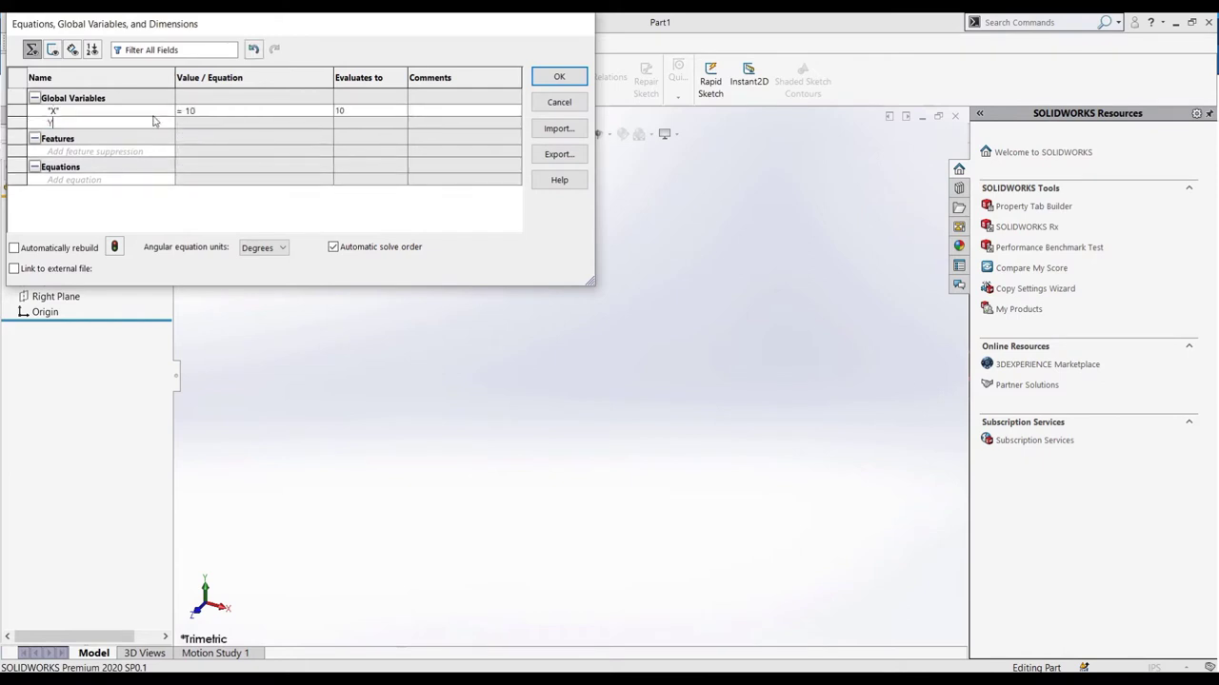
key("Tab")
type("6")
key("Tab")
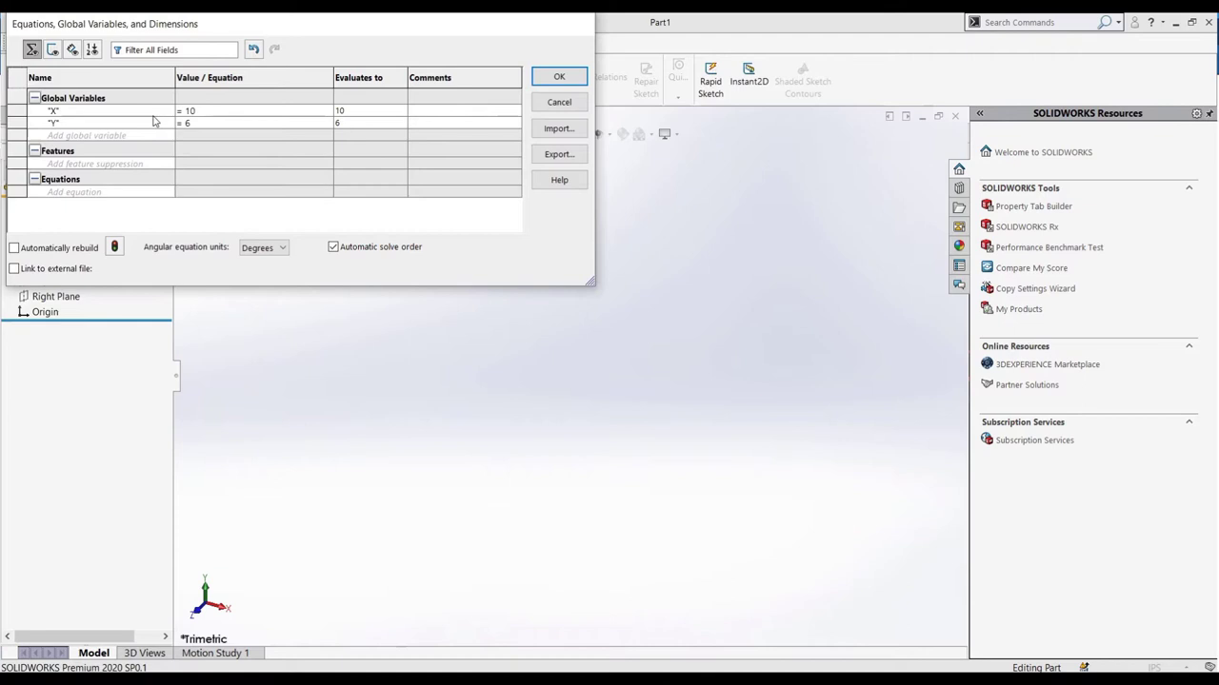
key("Tab")
type("Z")
key("Tab")
type("6")
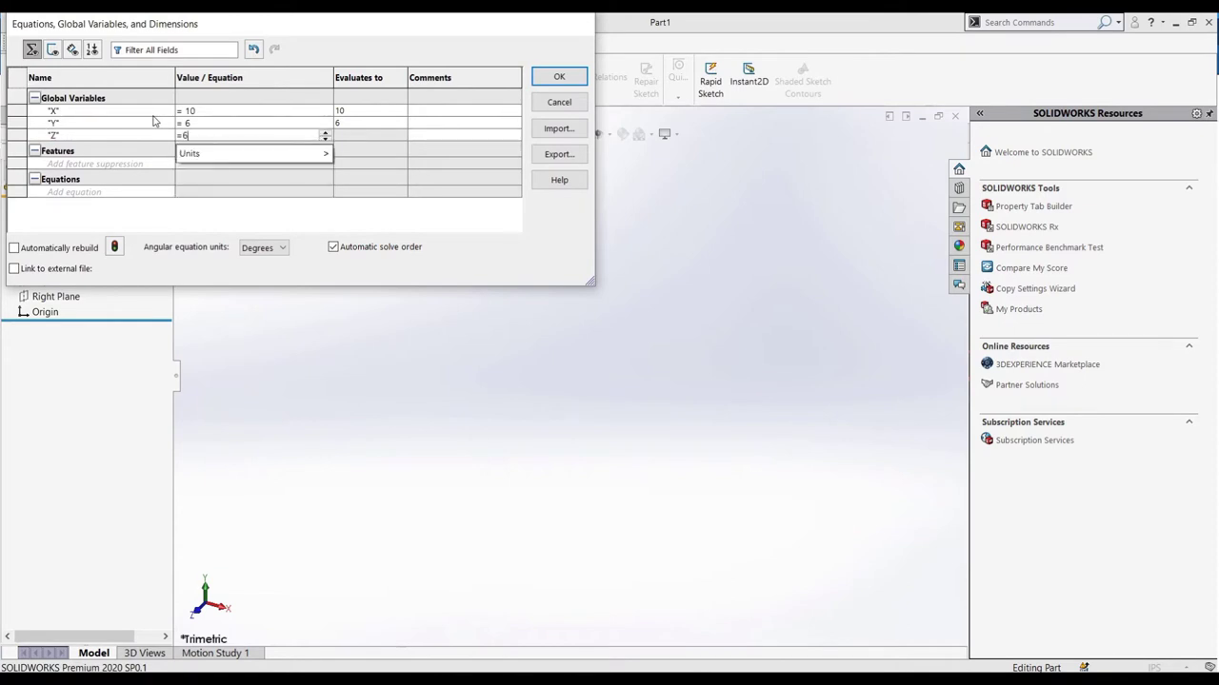
key("Tab")
left_click(559, 76)
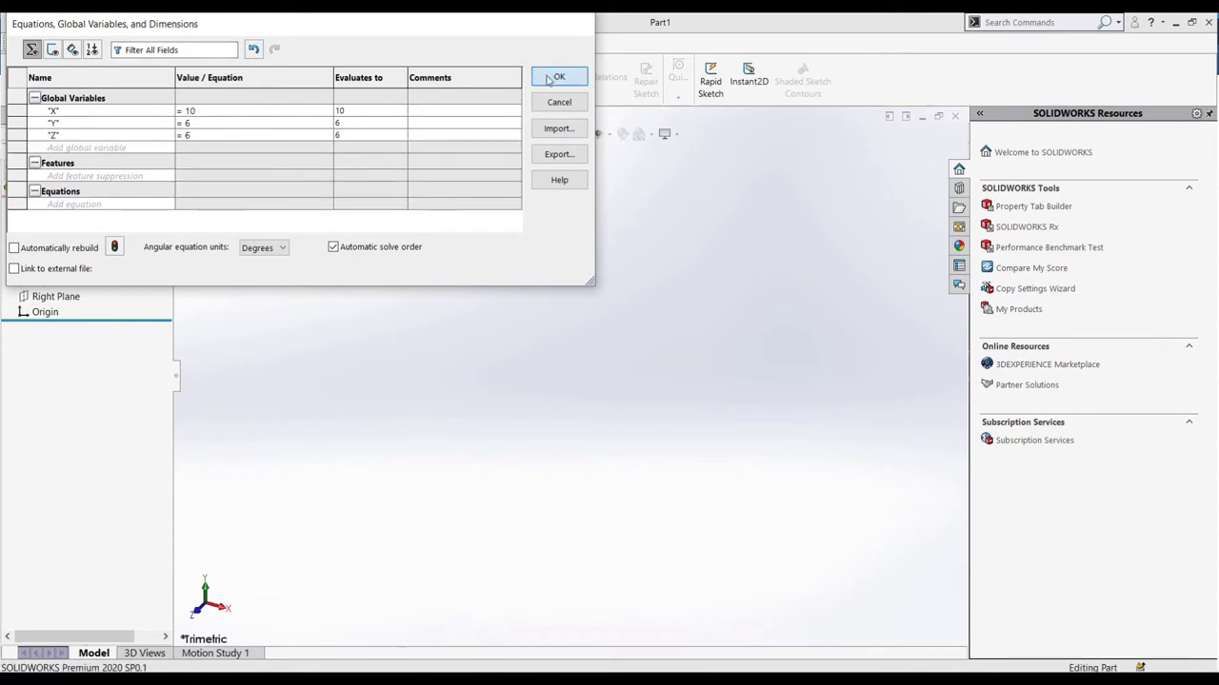
Step: Change the part's material to 6061 Alloy
right_click_drag(329, 286, 398, 352)
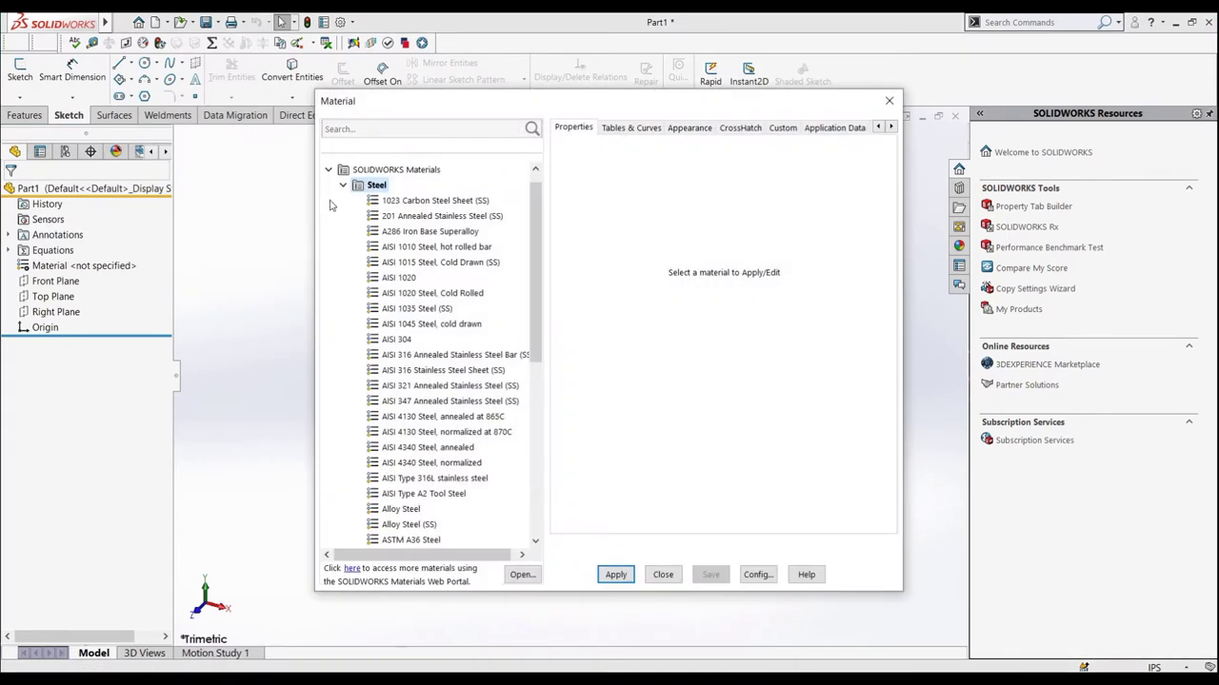
left_click(346, 198)
left_click(344, 234)
scroll(360, 291, "down", 15)
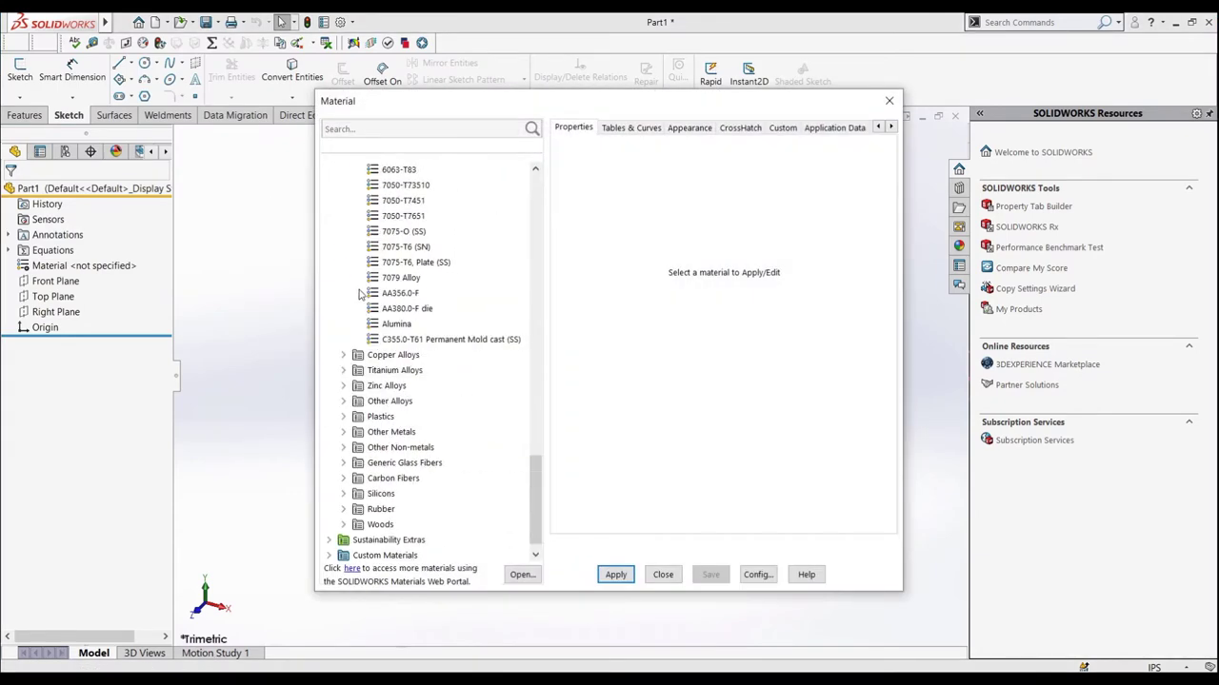
scroll(377, 286, "up", 5)
left_click(402, 232)
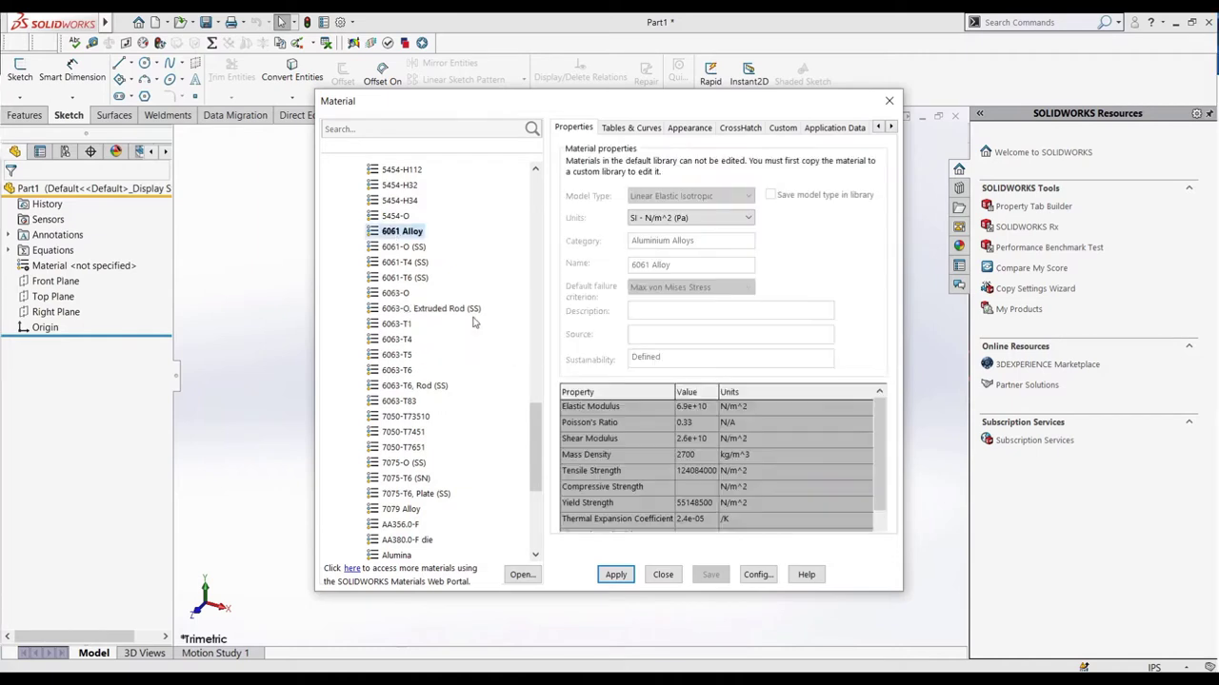
left_click(616, 574)
left_click(662, 574)
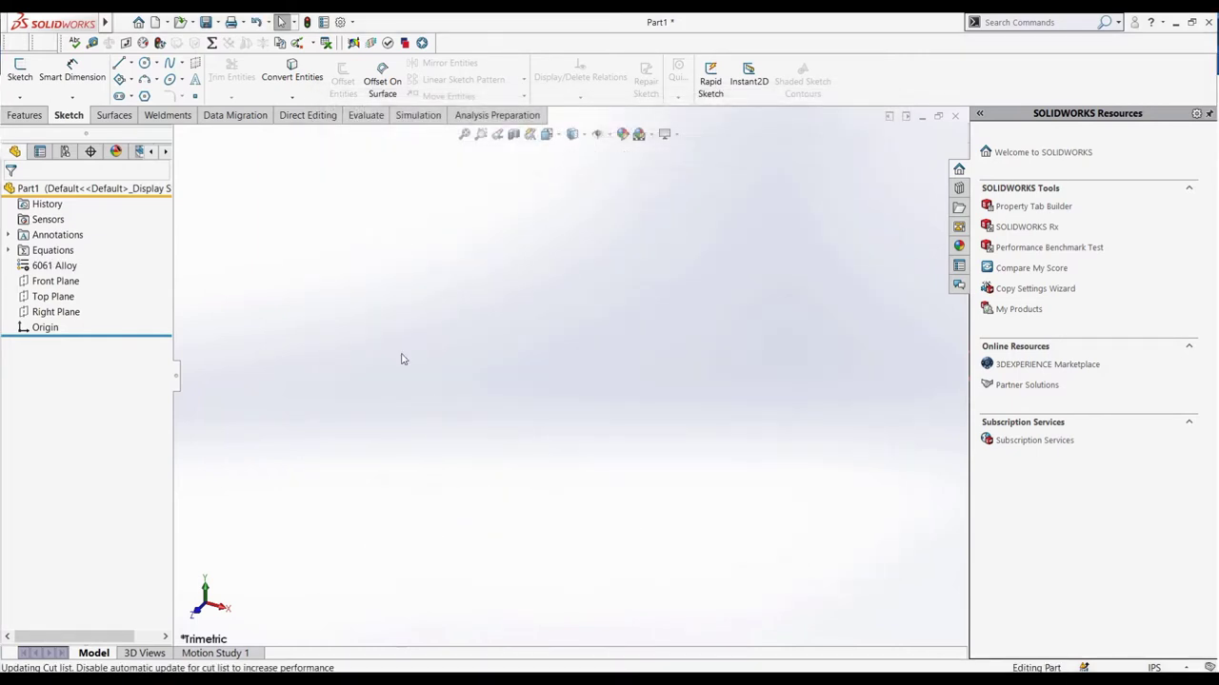
left_click(20, 72)
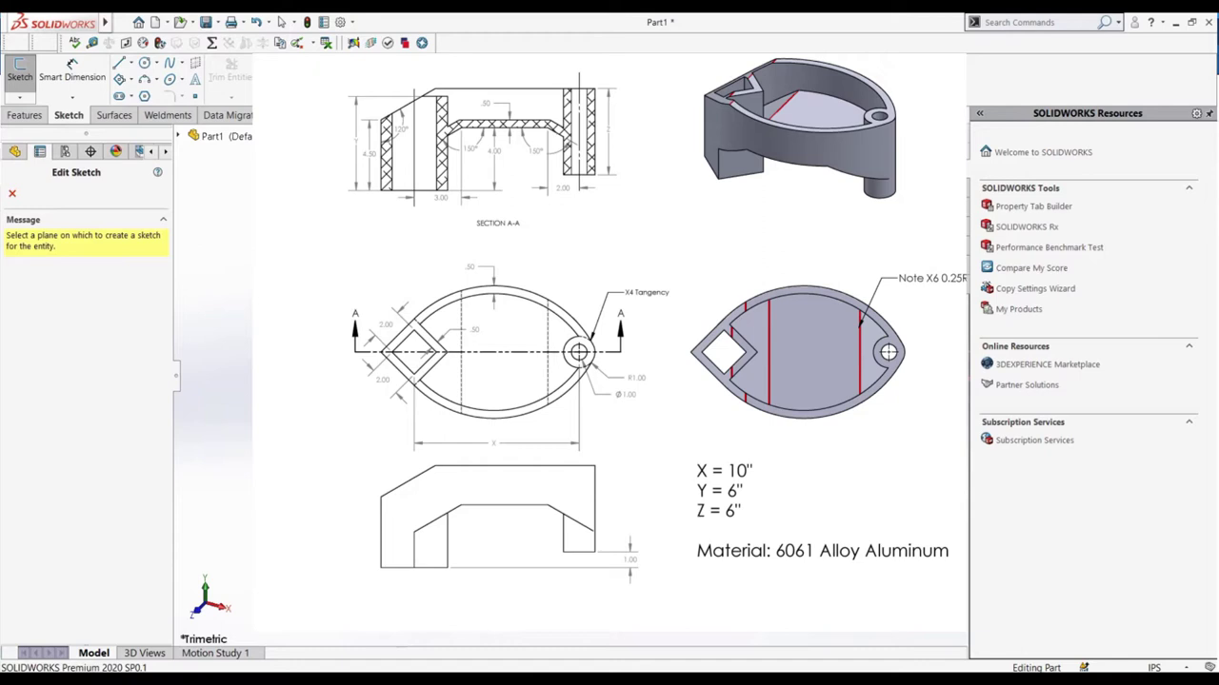
key("Escape")
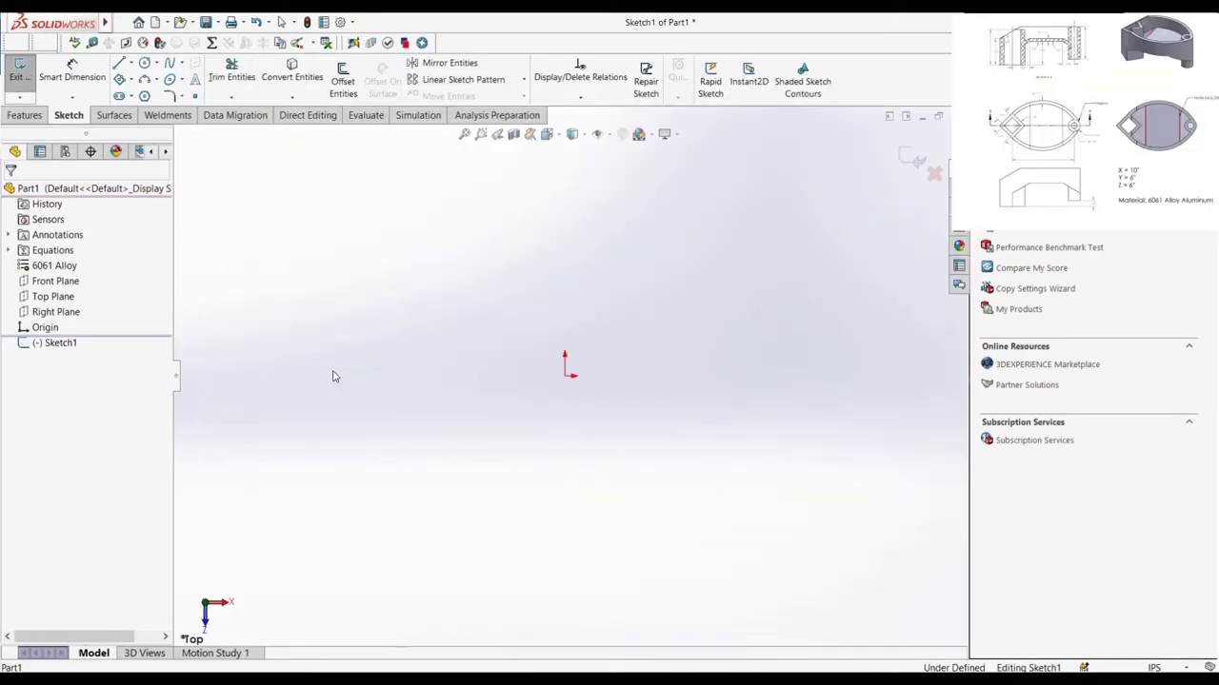
Step: Draw a tilted square with a 3 Point Center Rectangle centred at the origin
left_click(119, 81)
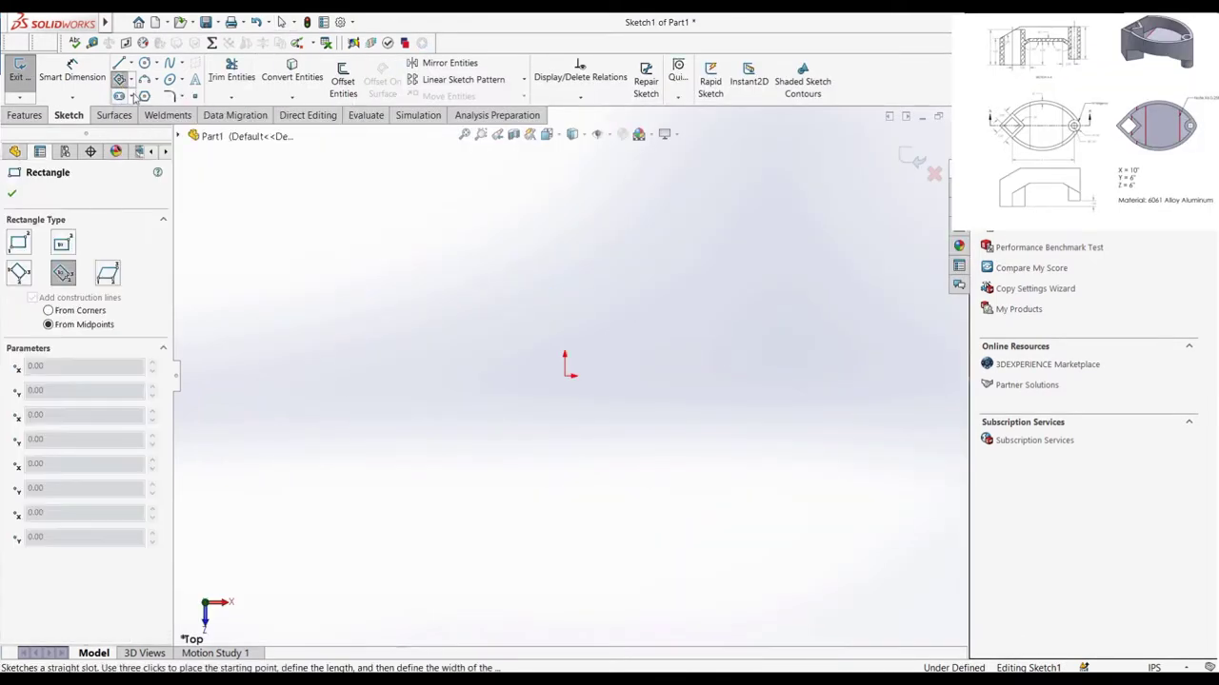
left_click(63, 273)
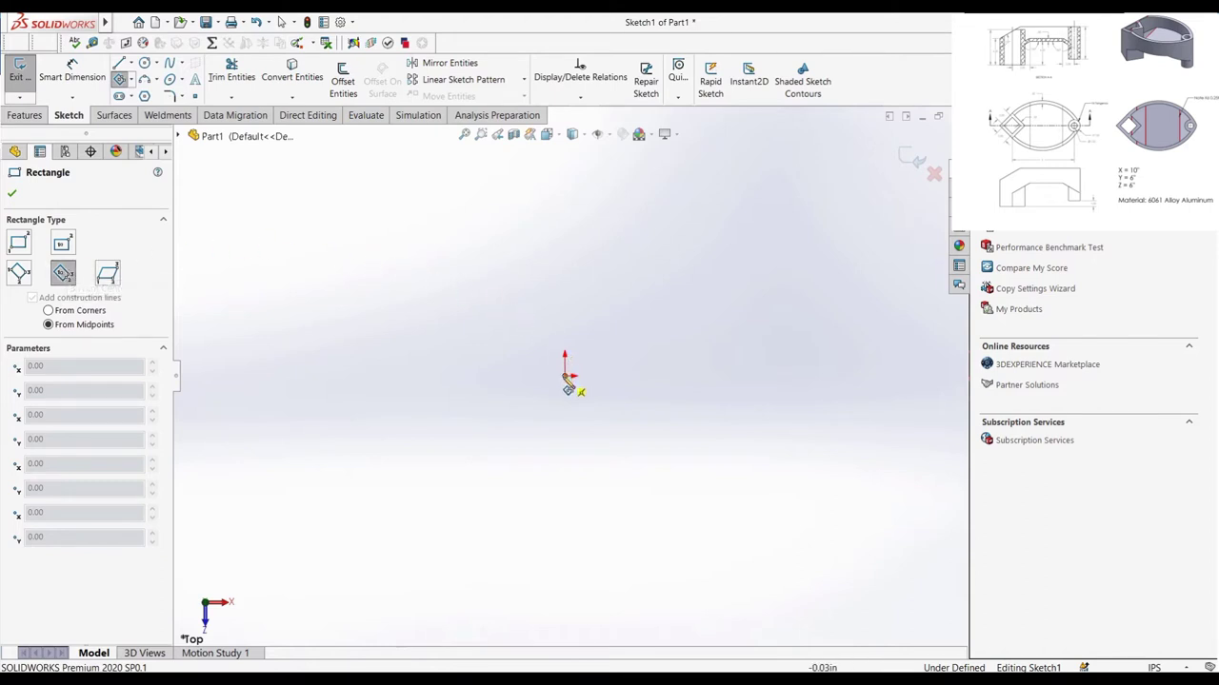
left_click(569, 375)
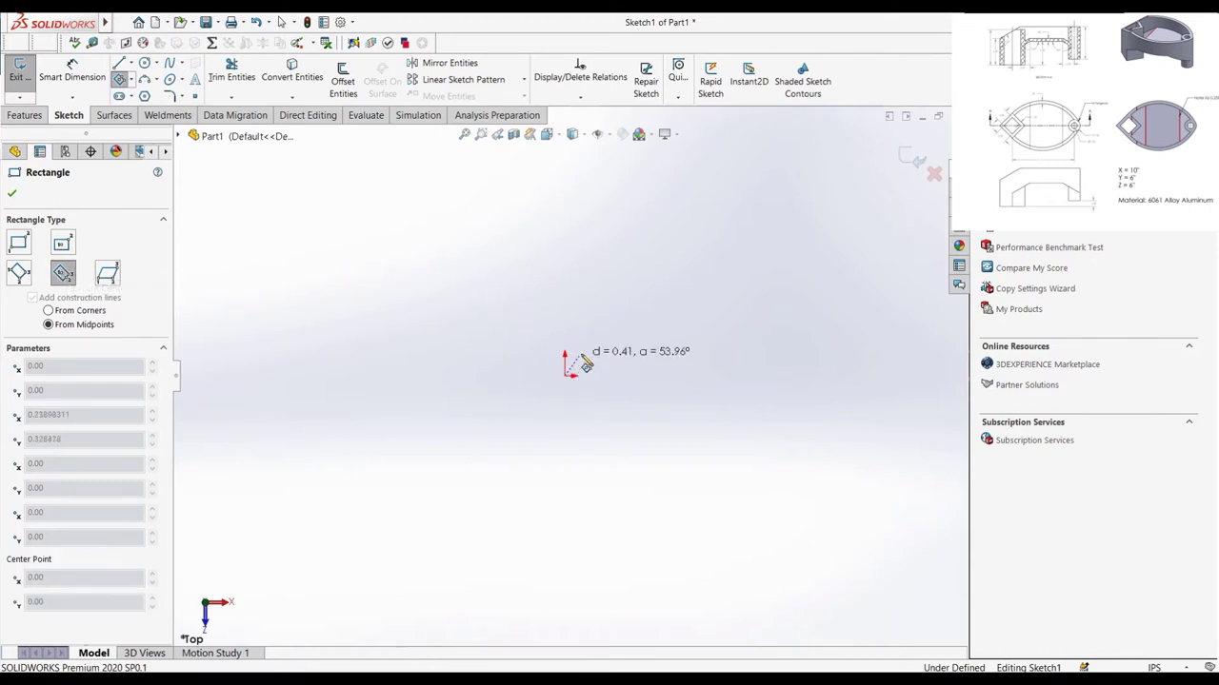
left_click(626, 301)
left_click(694, 365)
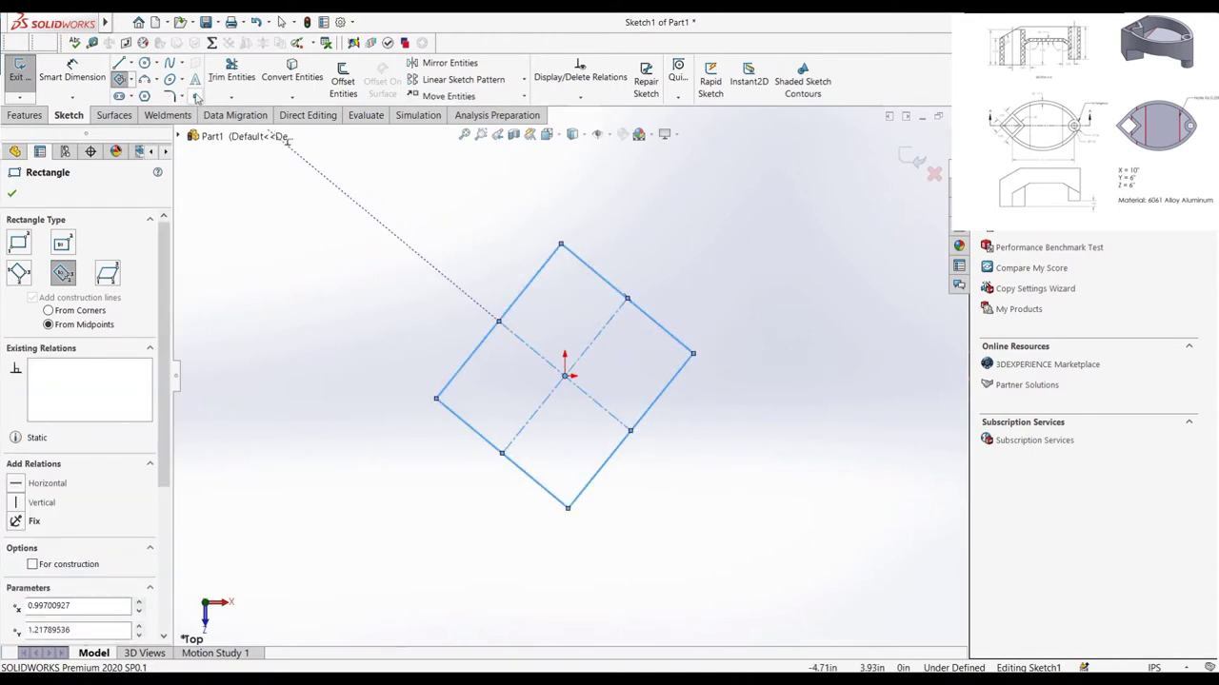
Step: Draw a horizontal construction line from the origin with two concentric circles at its end
left_click(130, 63)
left_click(151, 96)
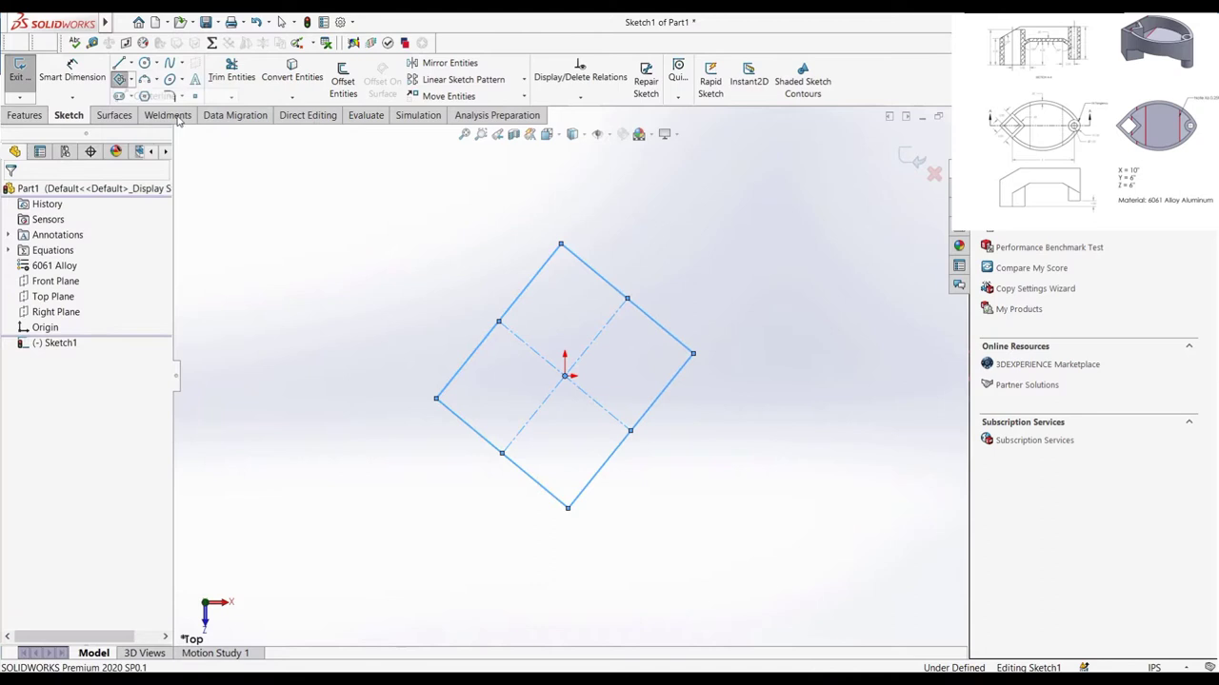
mouse_move(568, 378)
left_mouse_down()
mouse_move(889, 380)
mouse_move(877, 381)
left_mouse_up()
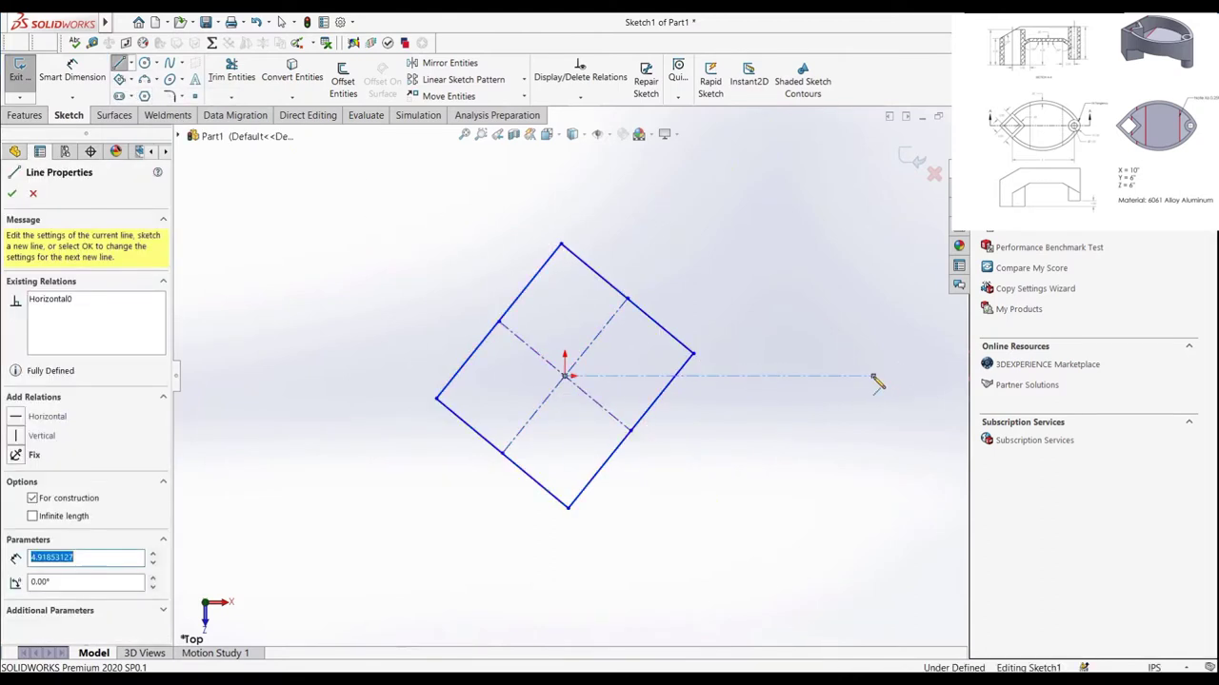
key("Escape")
left_click(145, 63)
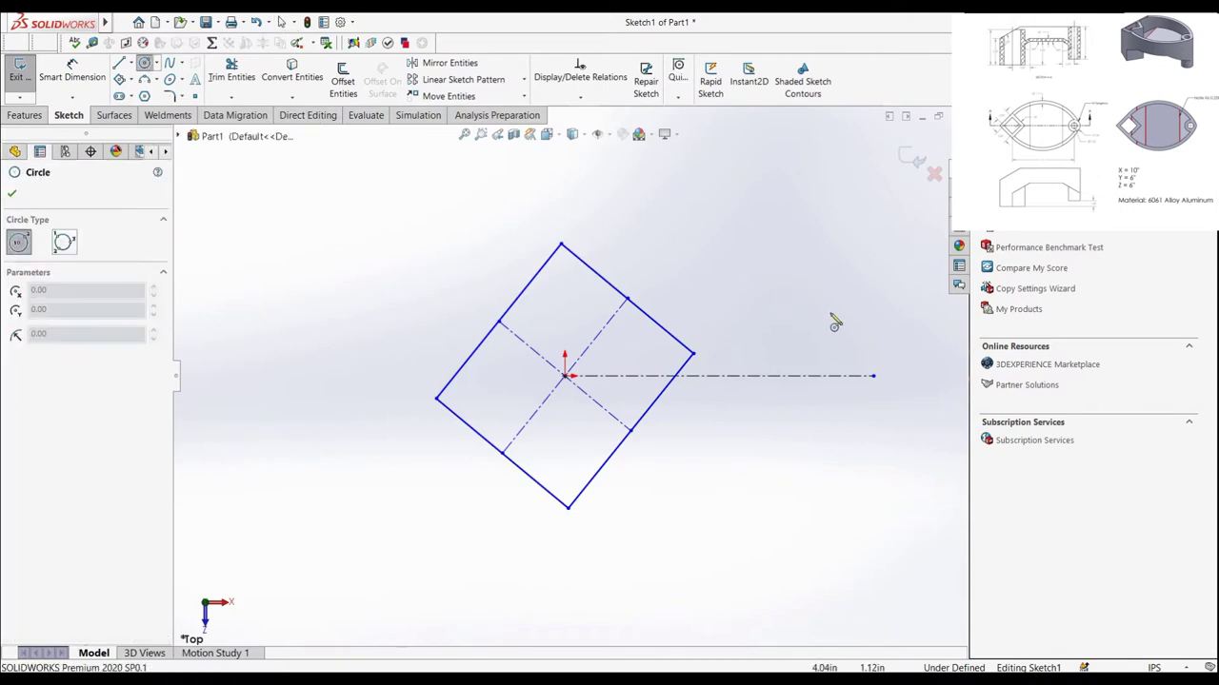
left_click(874, 376)
left_click(893, 382)
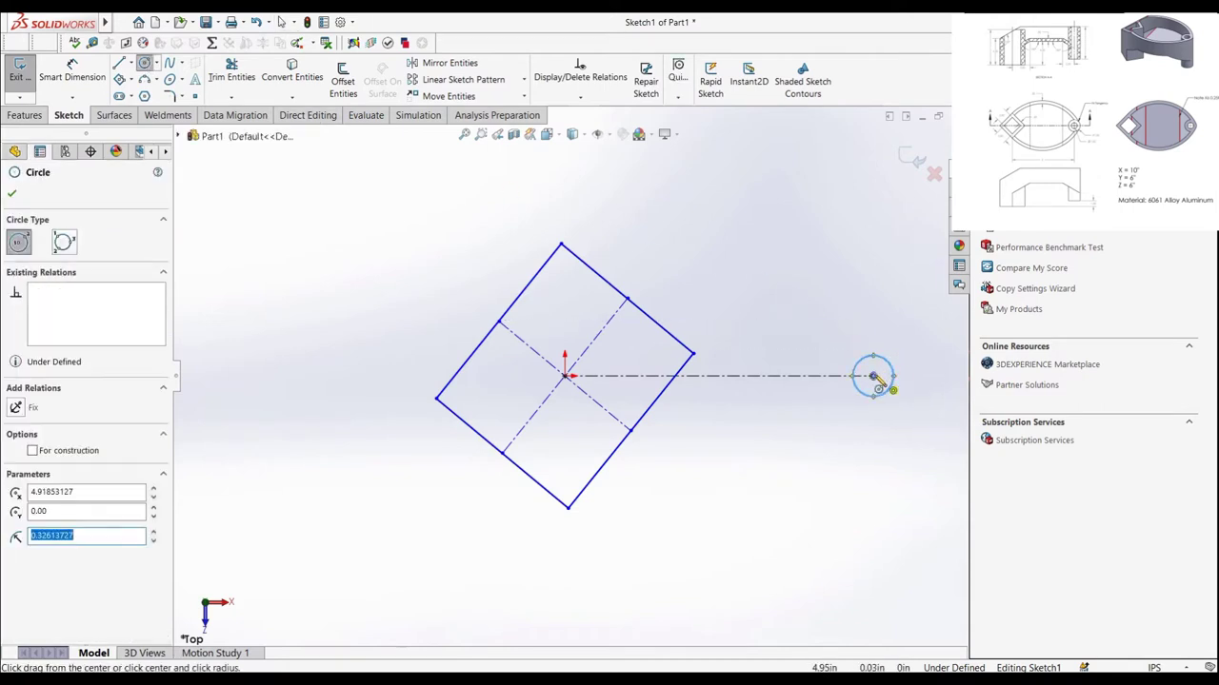
left_click(874, 376)
left_click(899, 354)
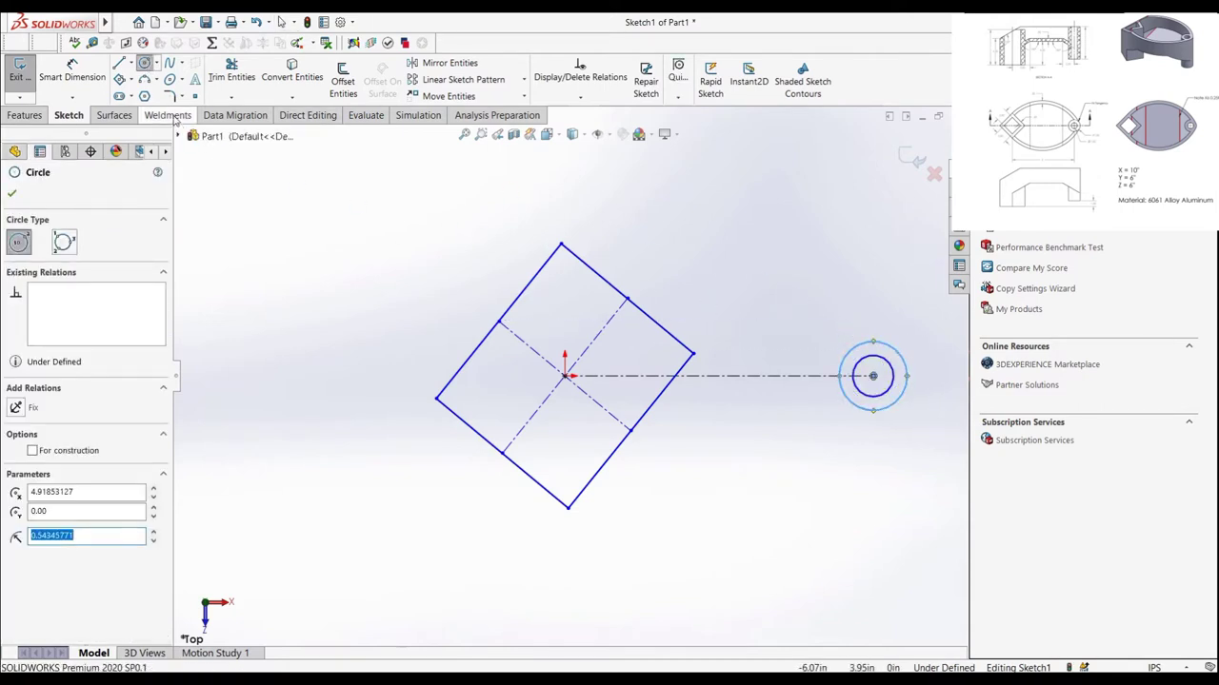
left_click(88, 77)
Step: Dimension the construction line with the equation =10, giving a 10.00 length
left_click(756, 376)
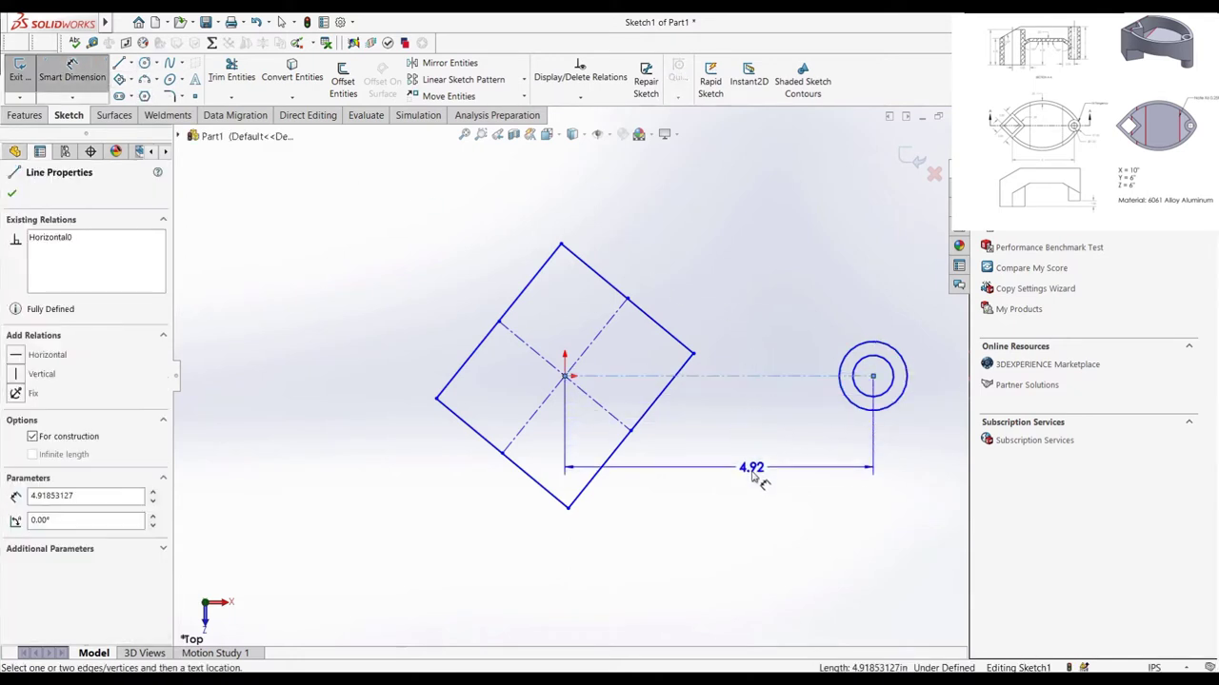
left_click(747, 528)
type("=")
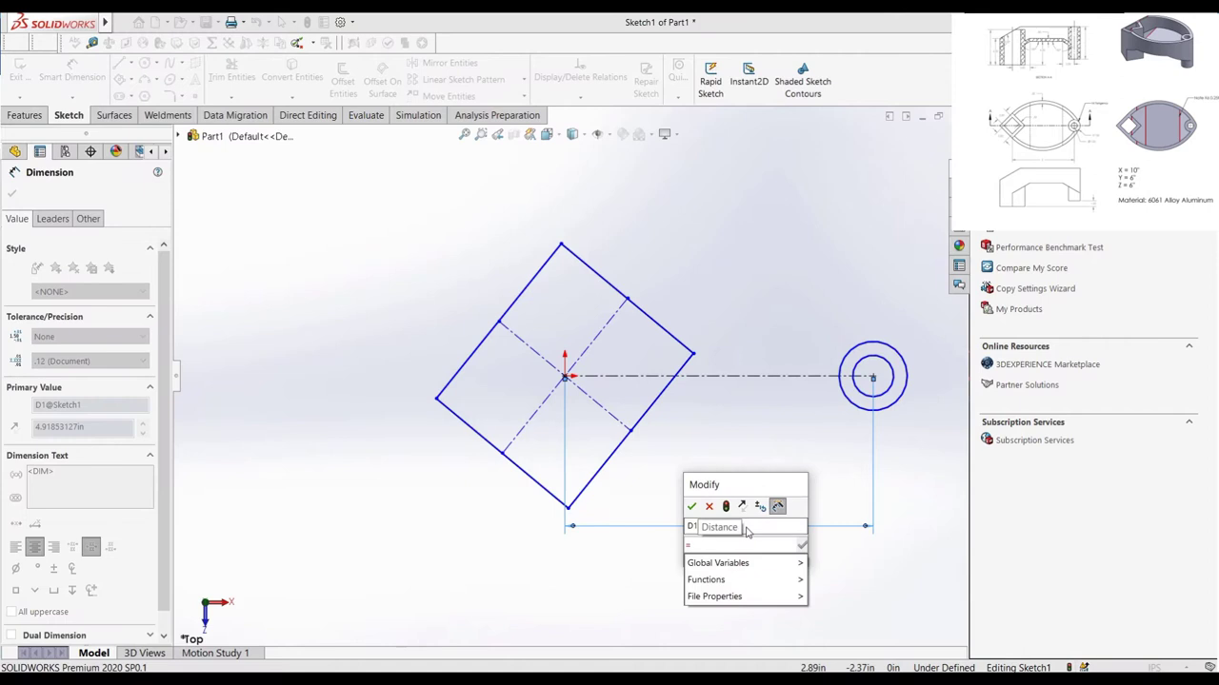
type("10")
key("Return")
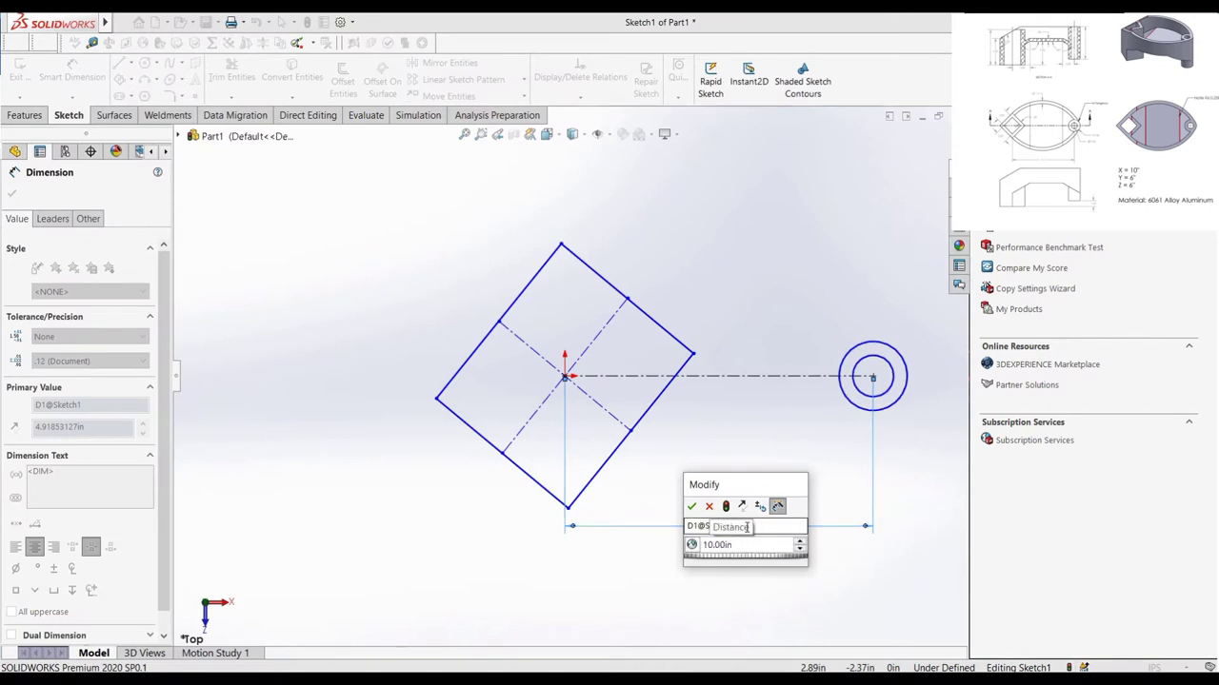
key("Return")
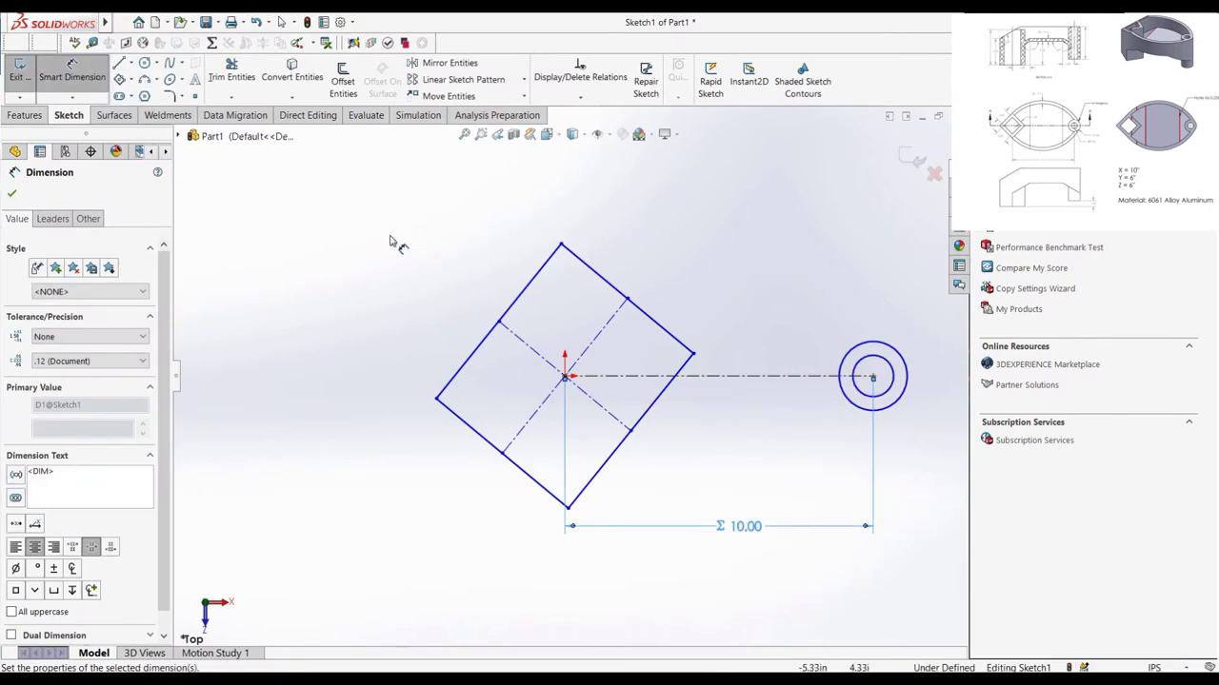
Step: Offset the square's outline outward by 0.50
left_click(342, 81)
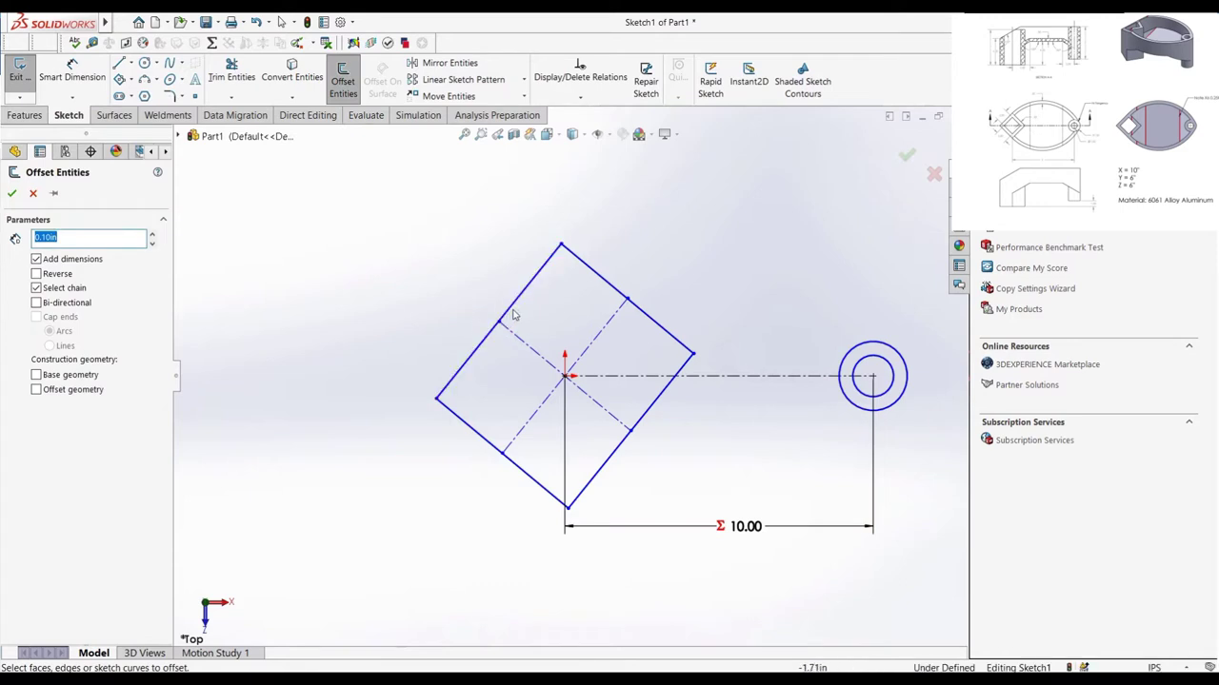
left_click(515, 310)
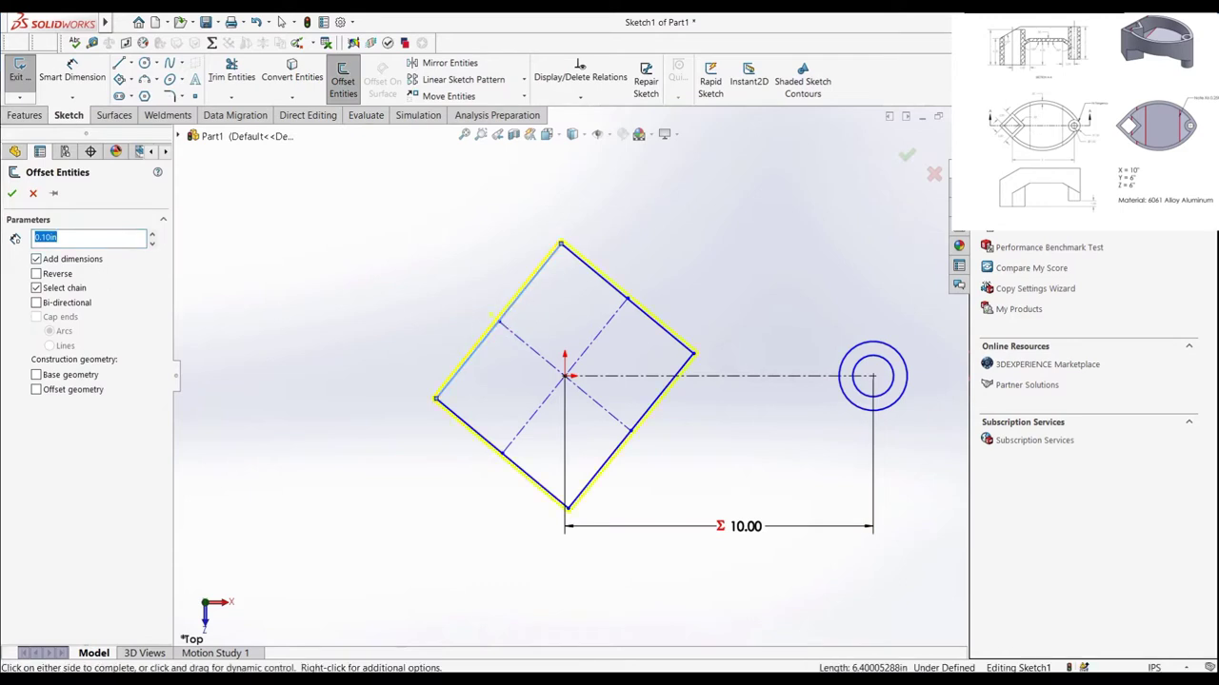
type("0.5")
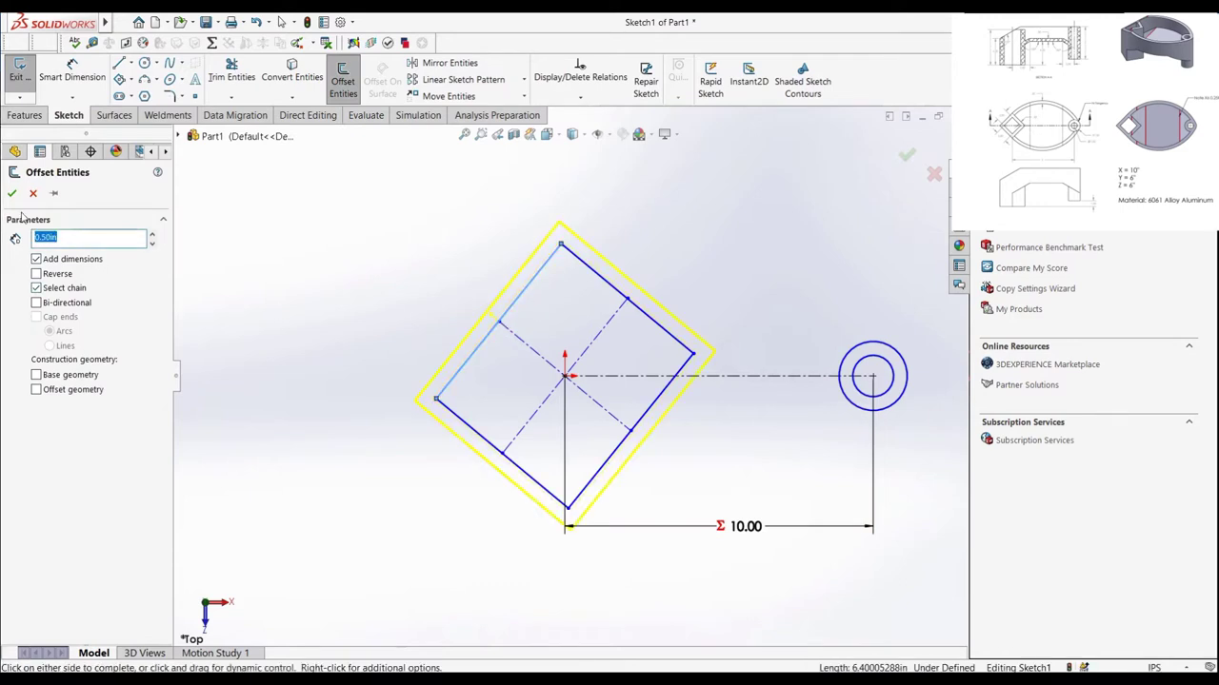
left_click(12, 192)
left_click(91, 84)
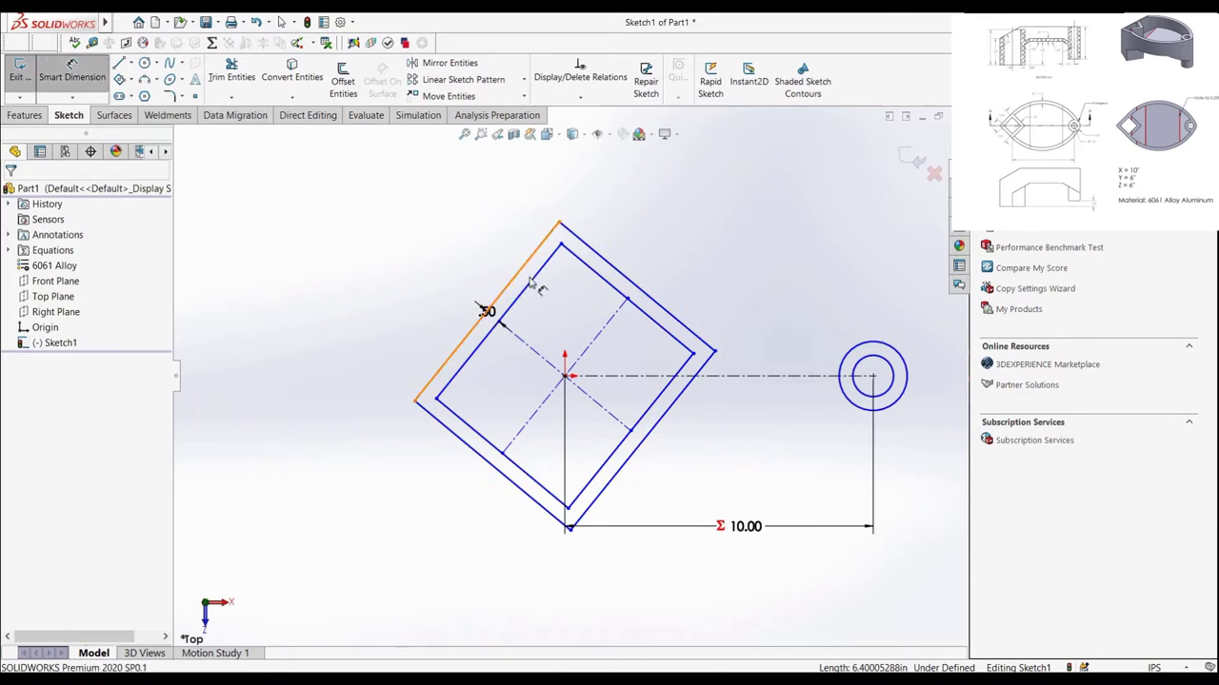
Step: Dimension both adjacent square sides to 2.00
left_click(533, 285)
left_click(490, 257)
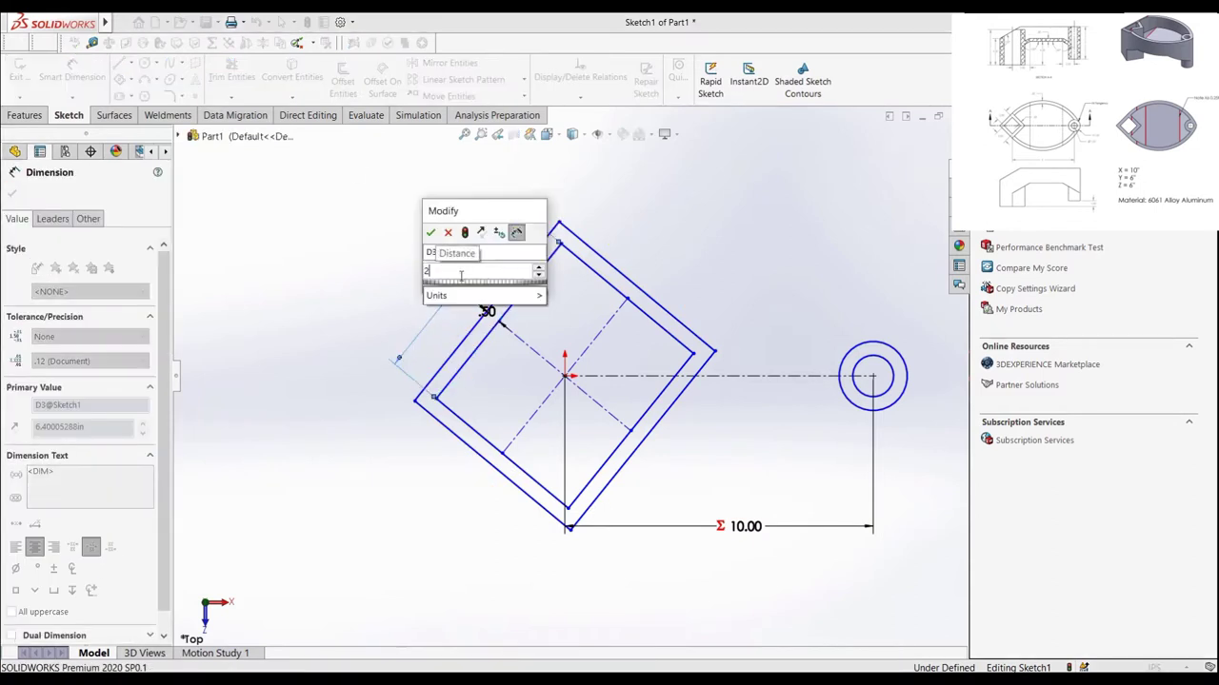
type("2")
key("Return")
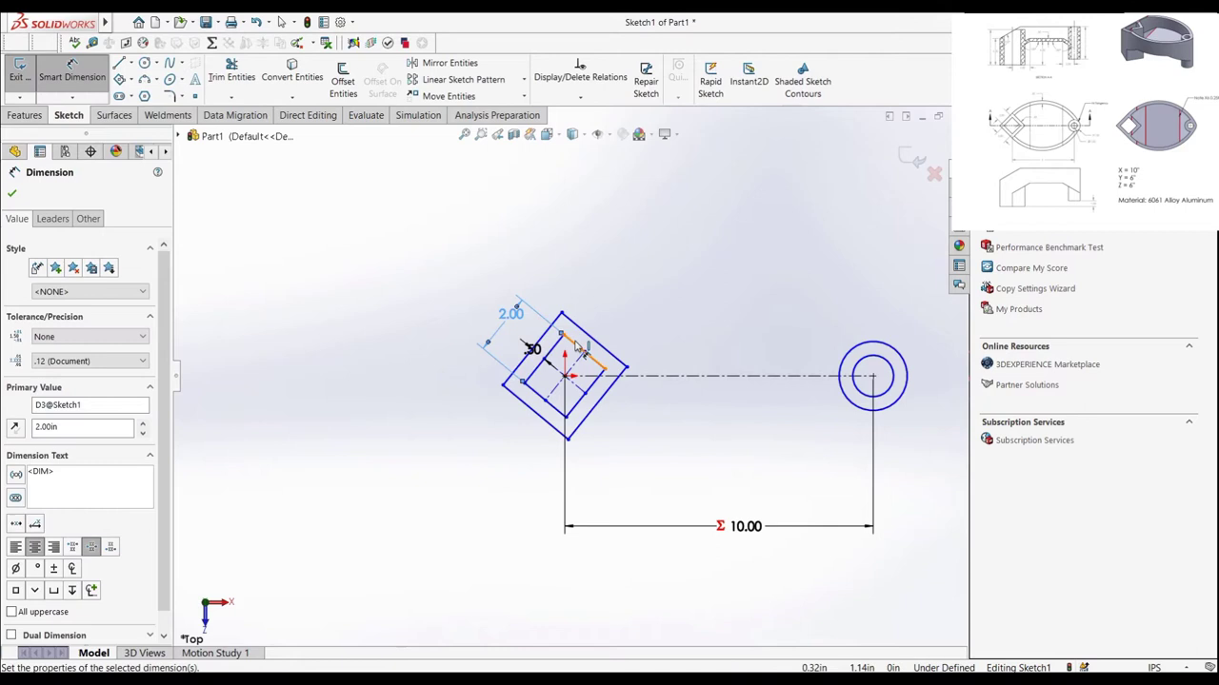
left_click(582, 350)
left_click(624, 322)
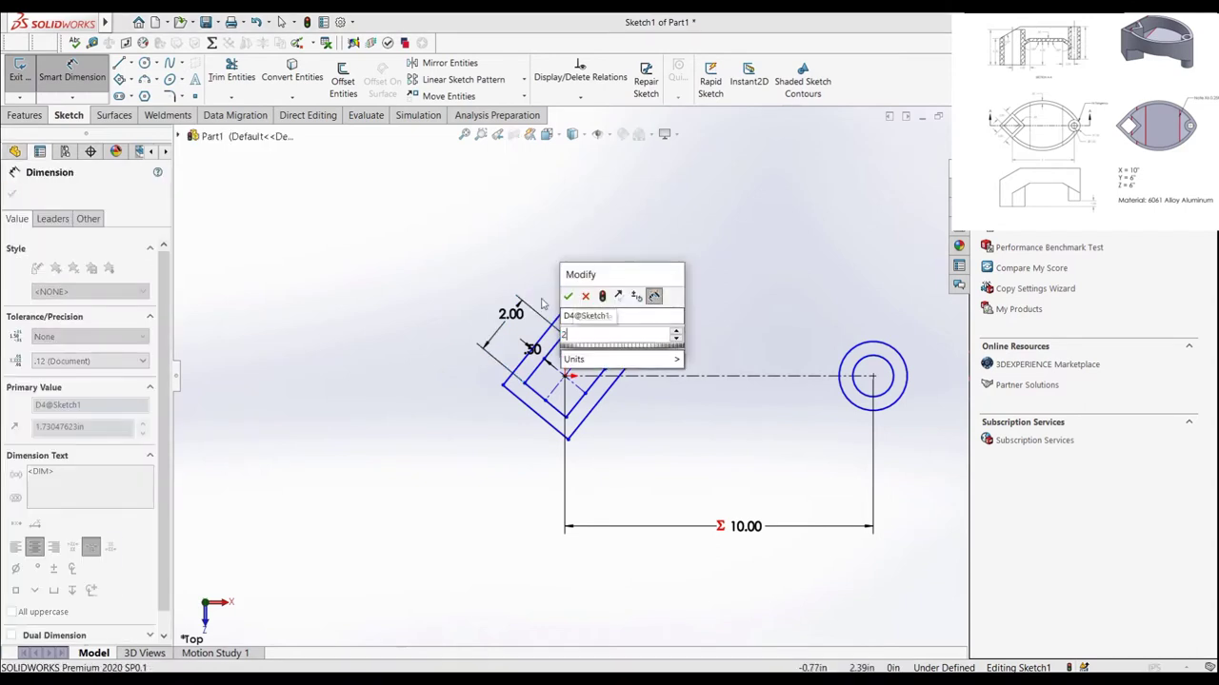
type("2")
key("Return")
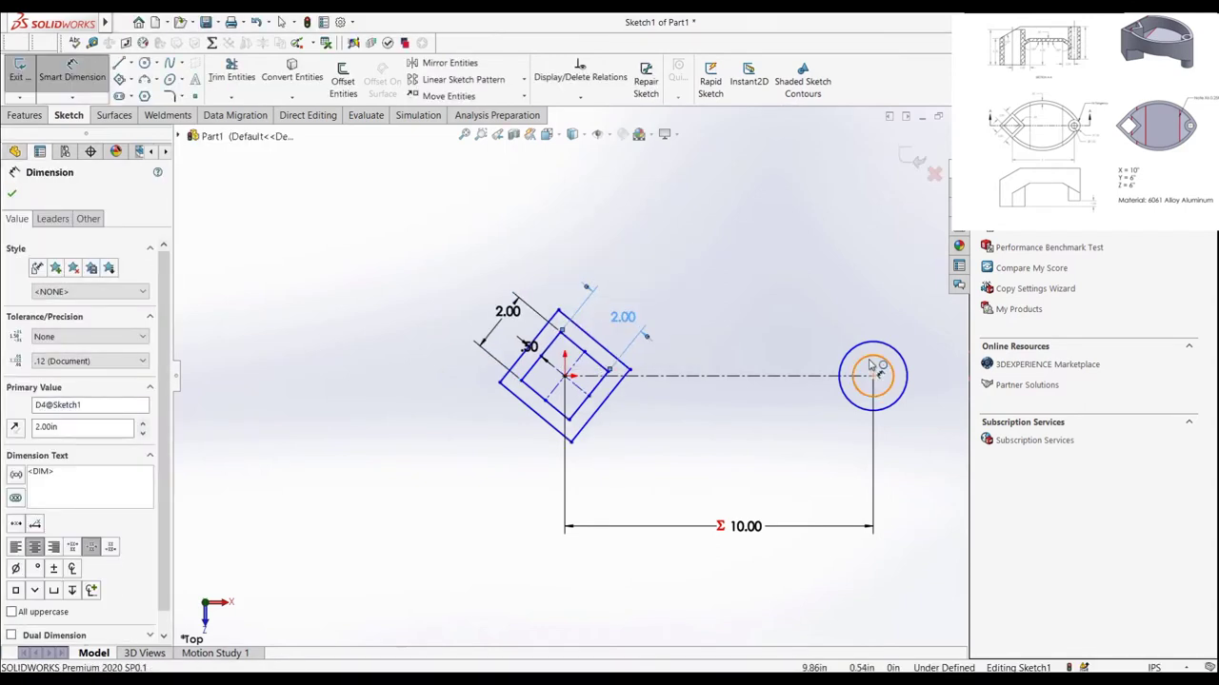
Step: Set the inner circle to Ø1.00 and the outer circle to Ø2.00
left_click(889, 400)
left_click(928, 440)
type("1")
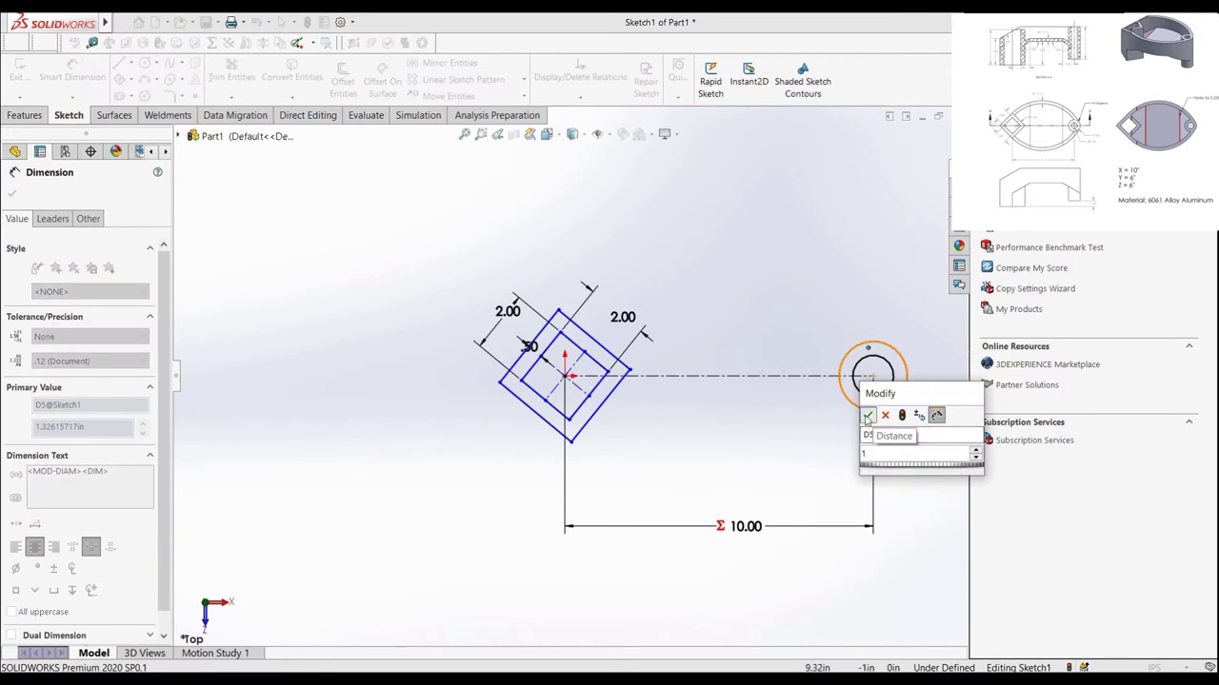
key("Return")
left_click(912, 375)
left_click(868, 373)
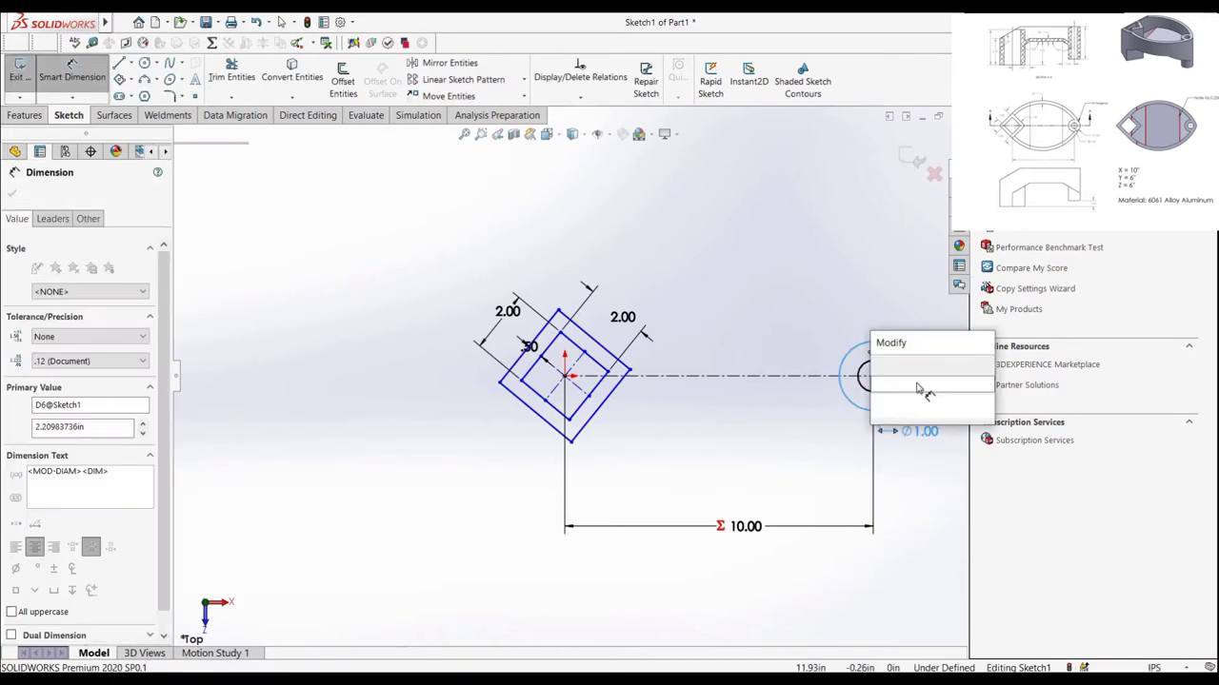
type("2")
key("Return")
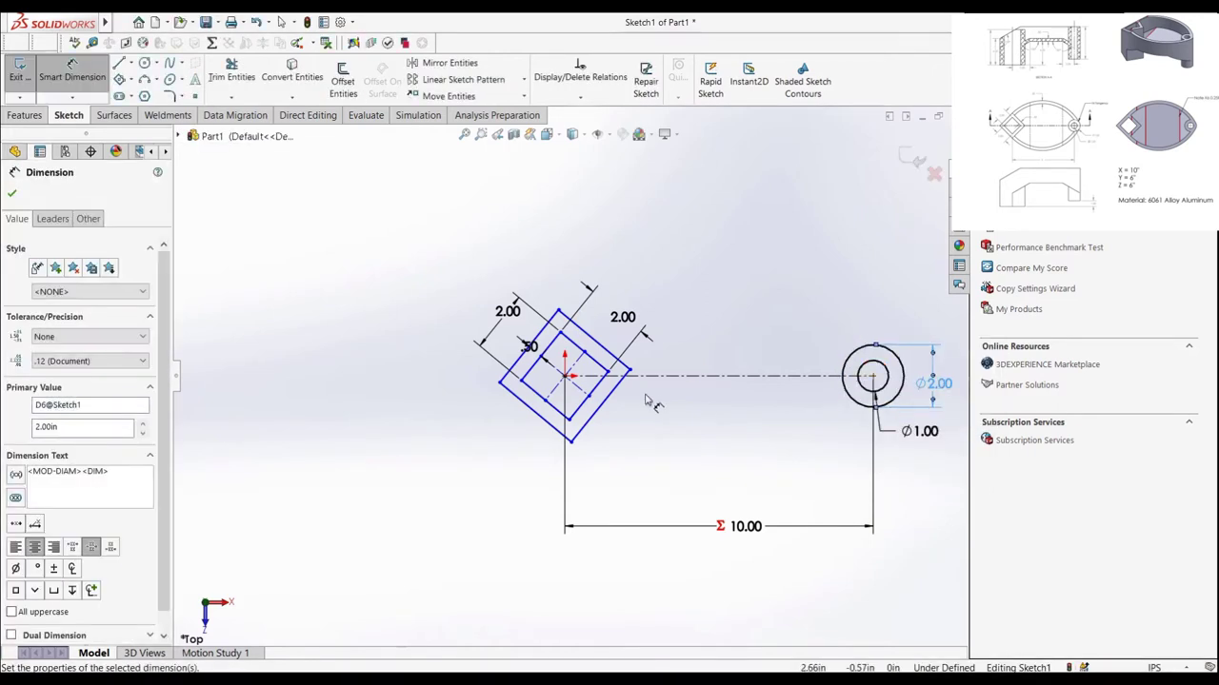
Step: Dimension the square's angle to the centerline as 45°
left_click(586, 374)
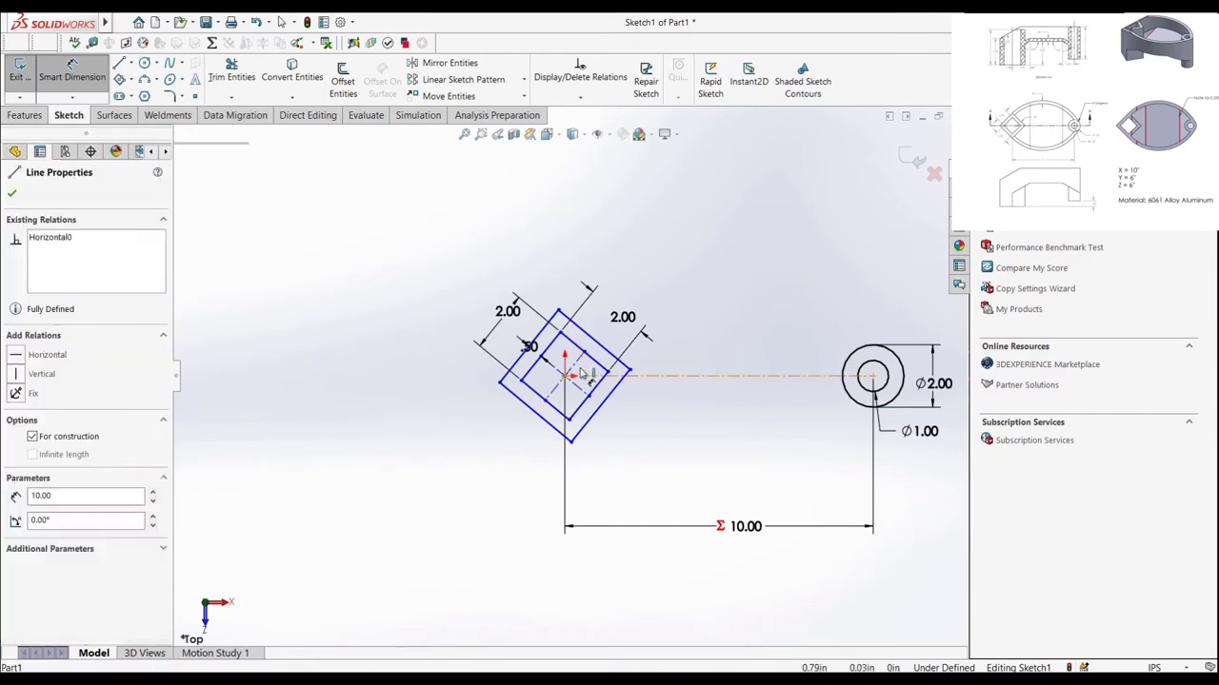
left_click(609, 376)
left_click(607, 360)
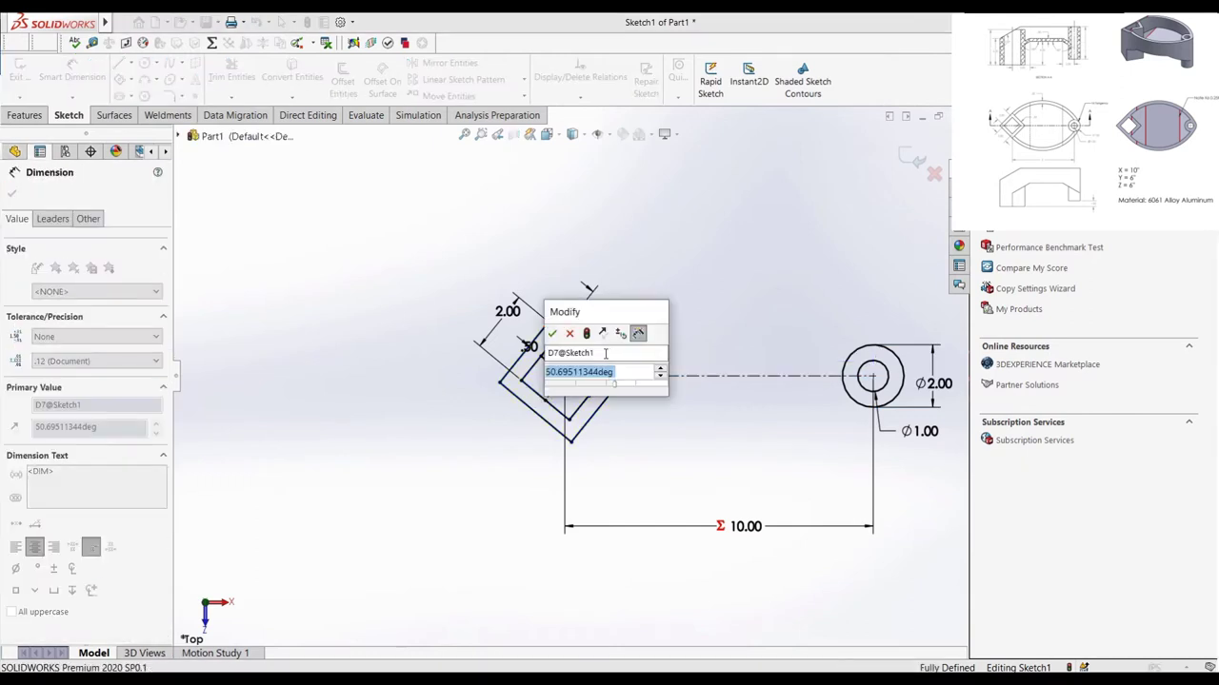
type("5")
key("BackSpace")
type("45")
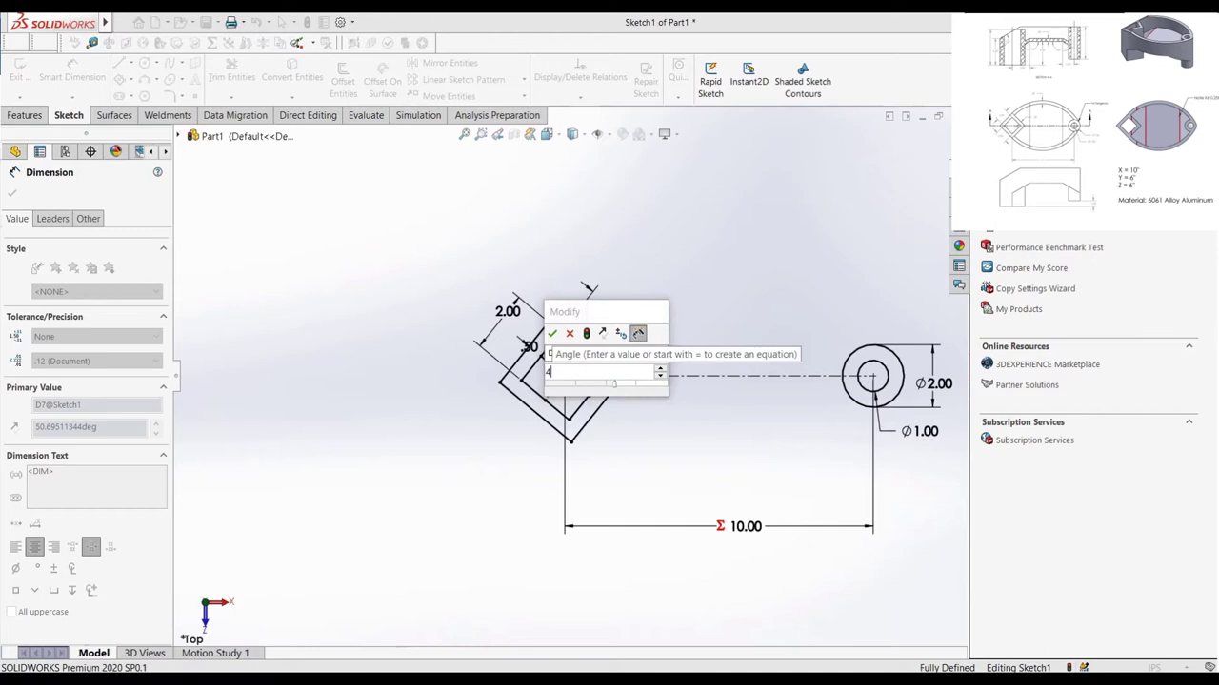
key("Return")
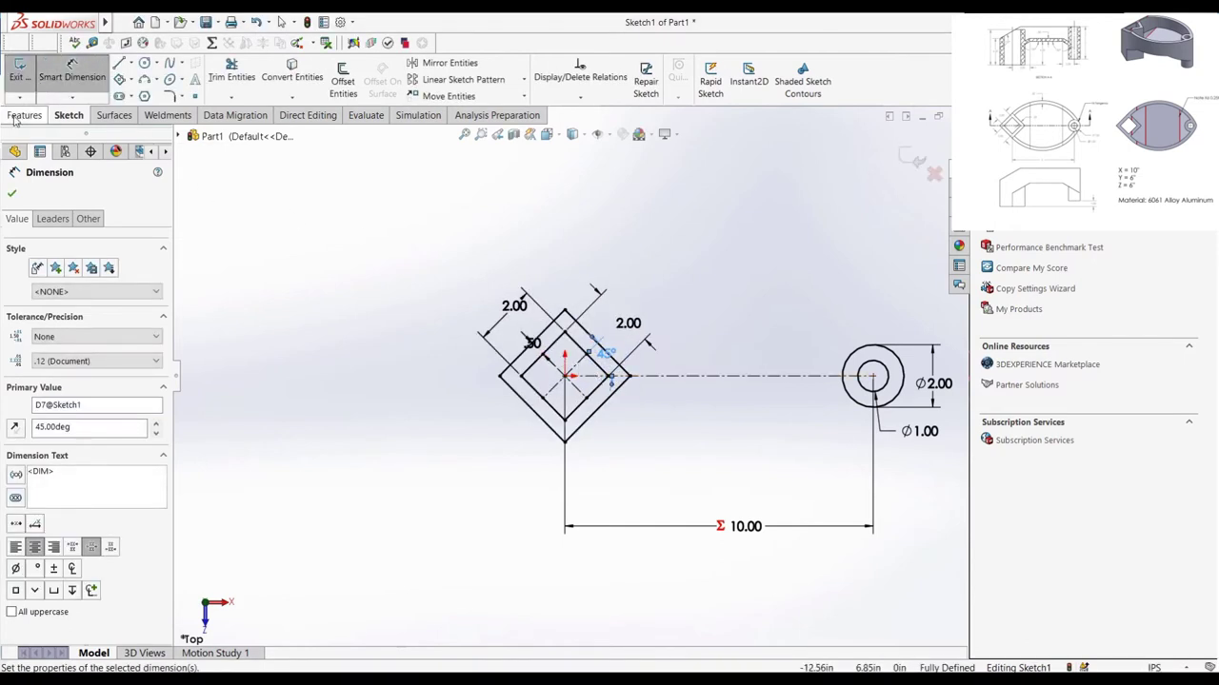
Step: Extrude only the square ring region of Sketch1 to a depth of ="Y" (6.00in)
left_click(13, 115)
left_click(27, 81)
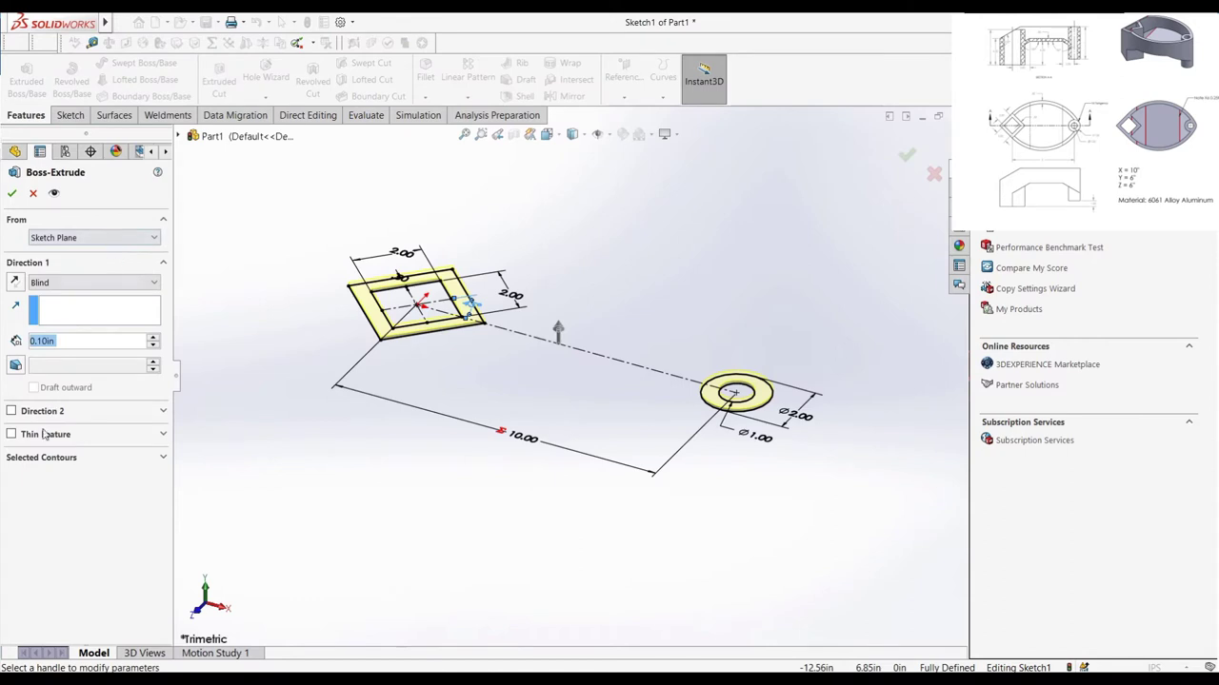
left_click(42, 458)
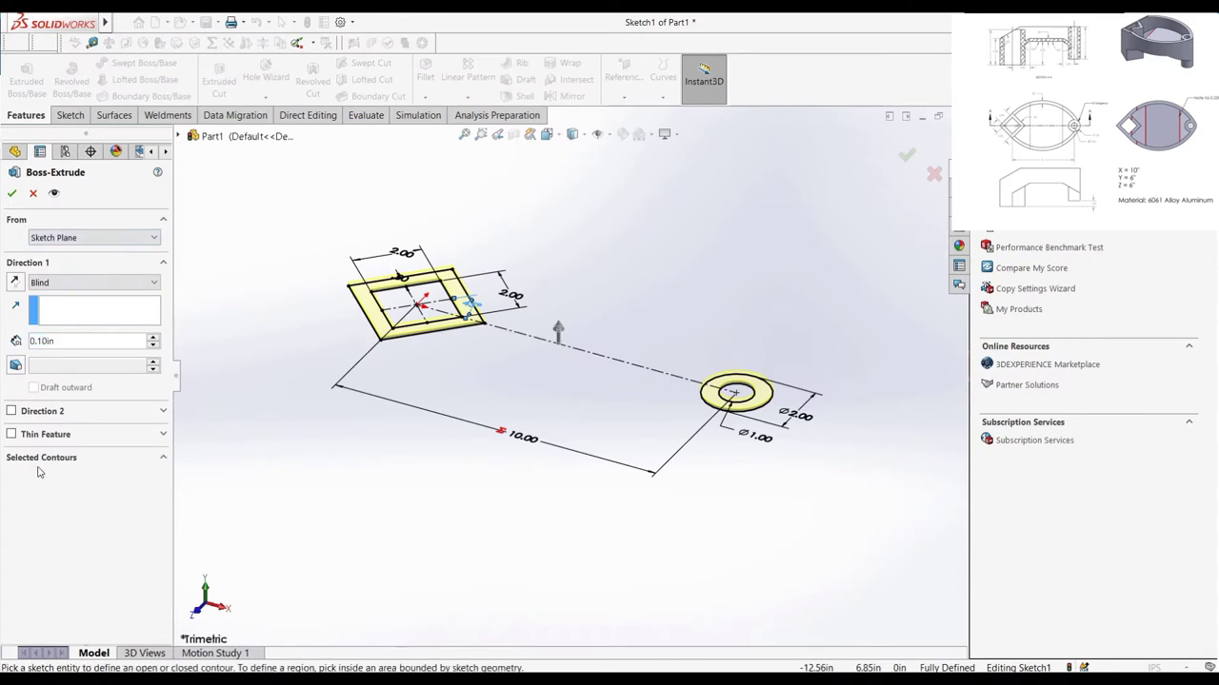
left_click(372, 295)
left_click_drag(110, 335, 10, 320)
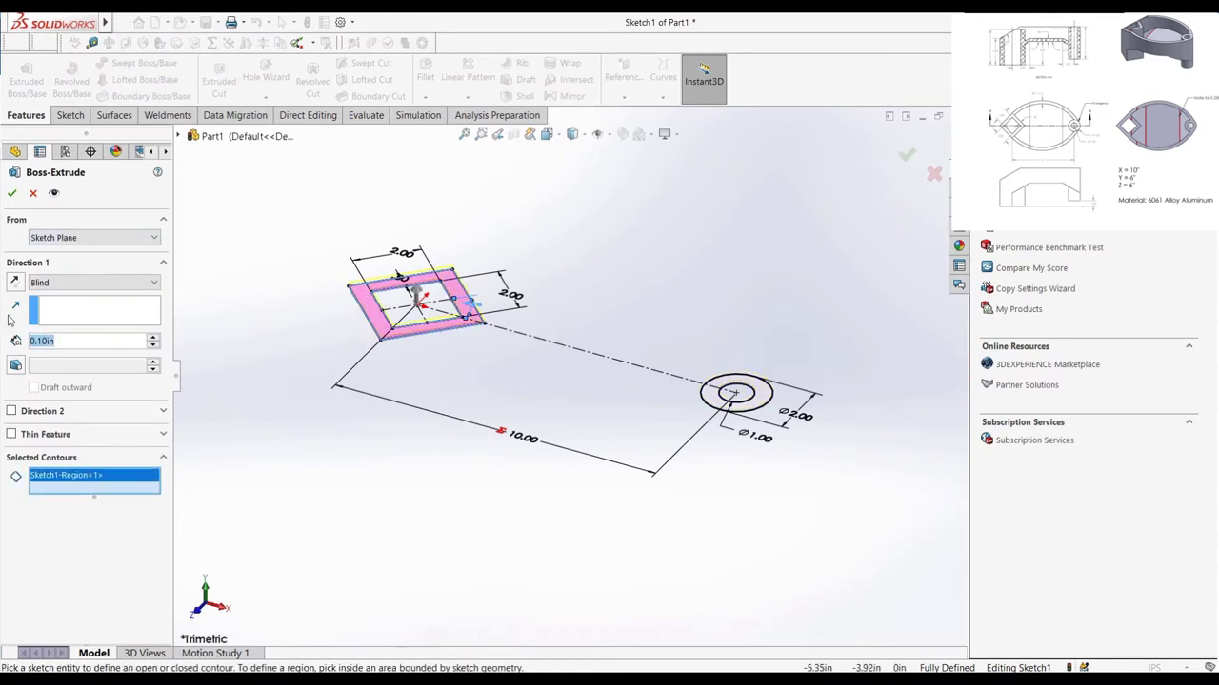
type("=\"Y\"")
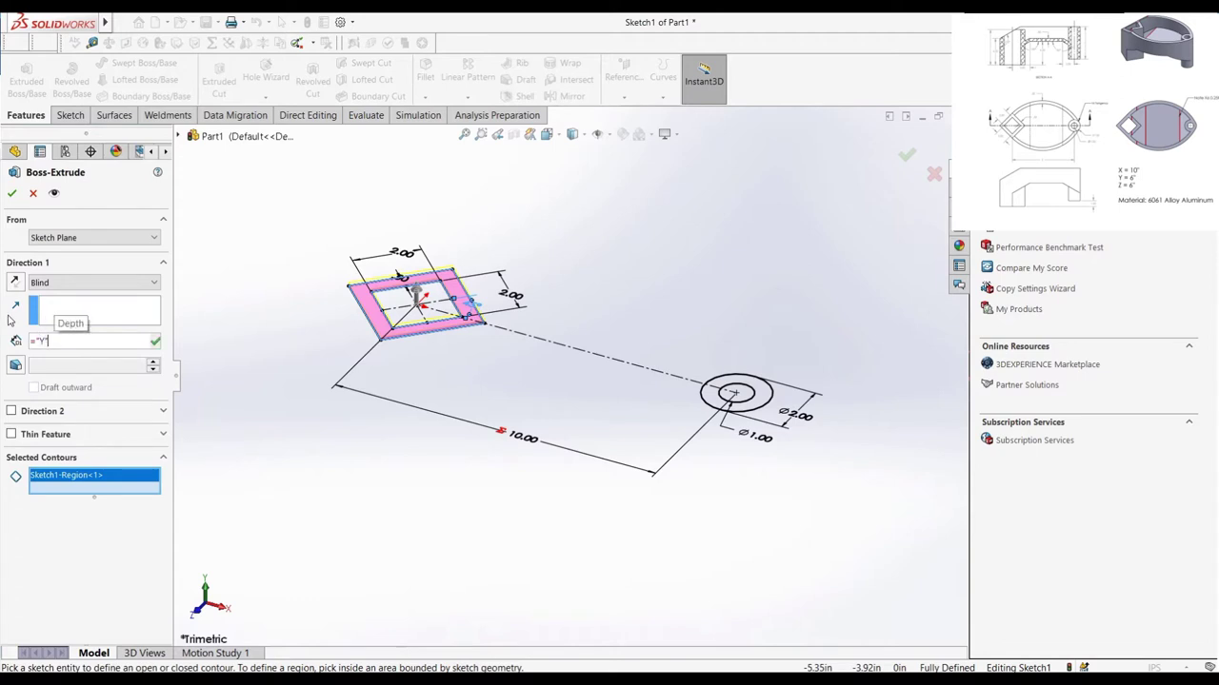
key("Return")
left_click(12, 193)
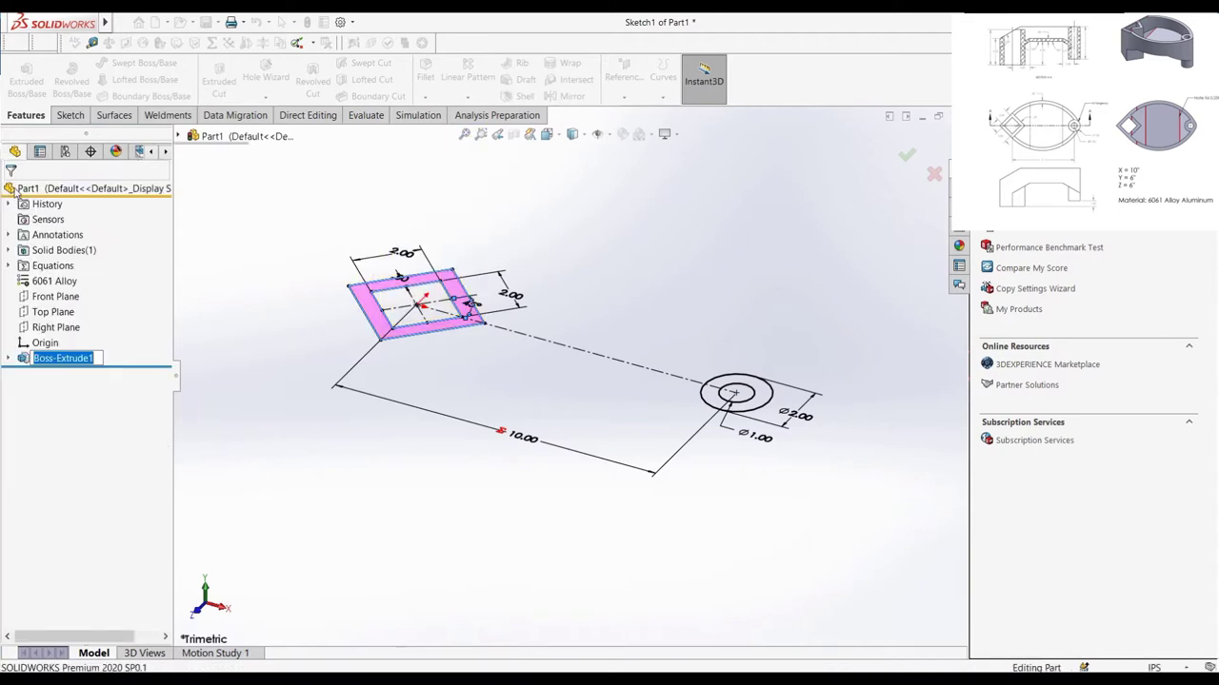
Step: Start a second extrusion of Sketch1, clearing the contours to select only the circular ring
left_click(62, 374)
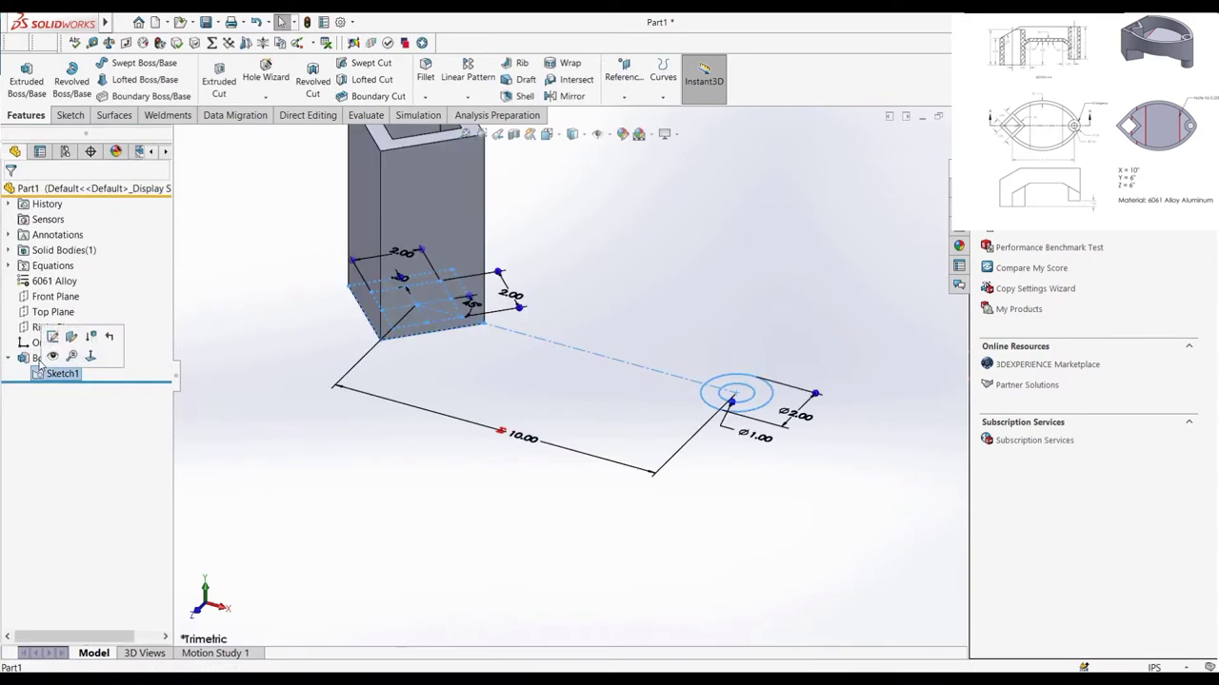
left_click(27, 81)
left_click(58, 476)
right_click(55, 495)
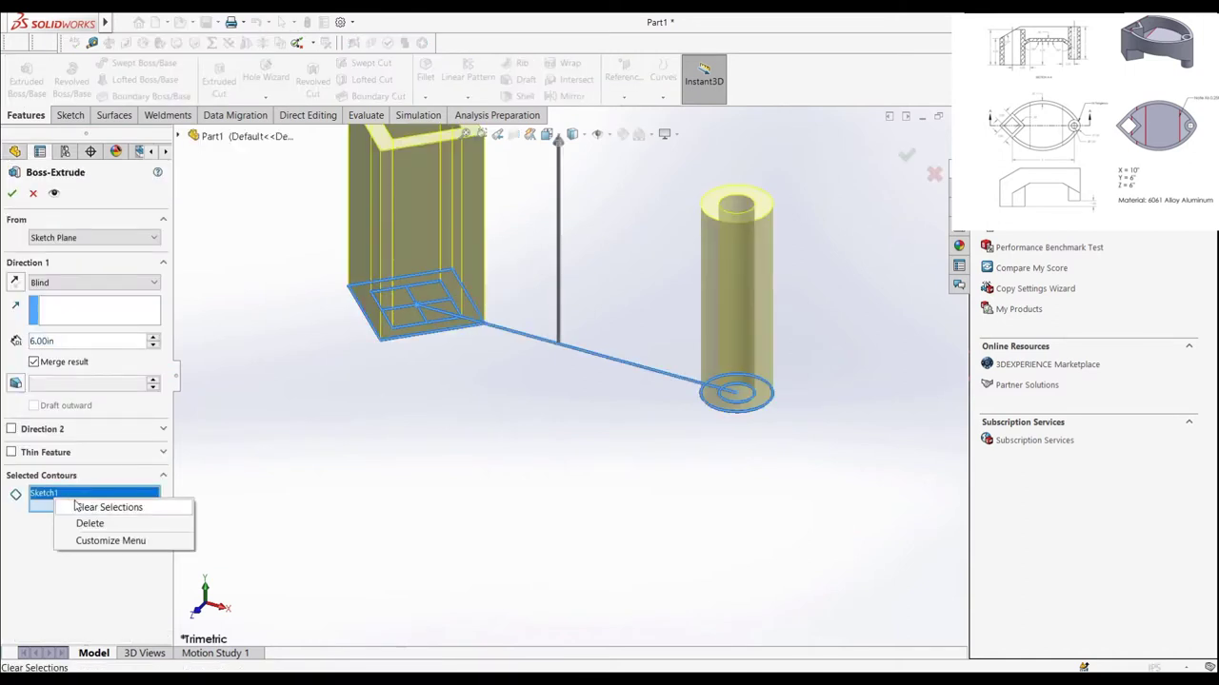
left_click(95, 505)
left_click(724, 398)
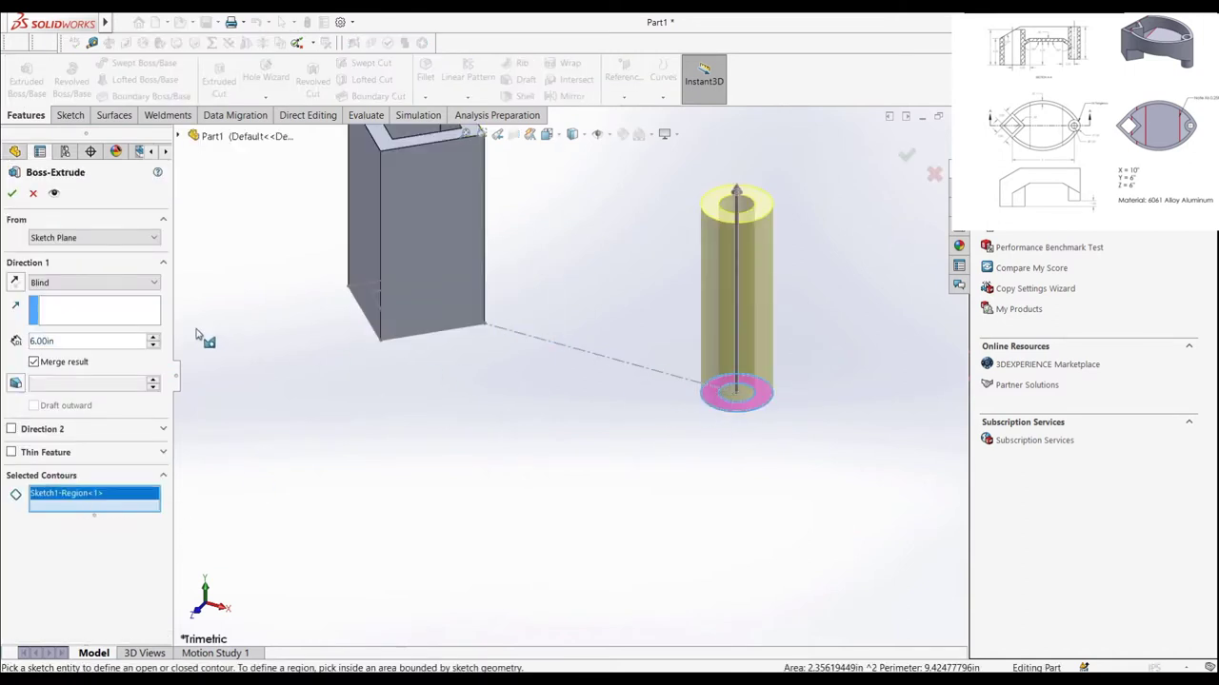
Step: Start the 6.00in tube at a 1.00in offset from the sketch plane and accept it
left_click(85, 342)
type("=")
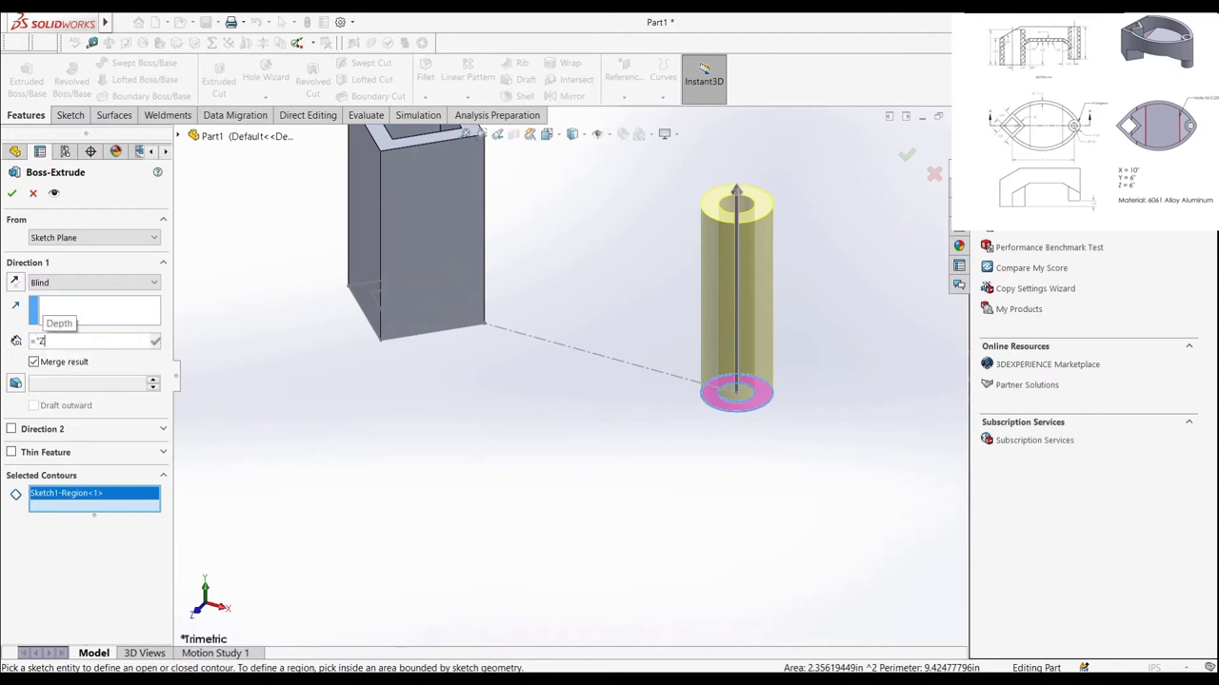
left_click(110, 236)
left_click(86, 283)
left_click(35, 263)
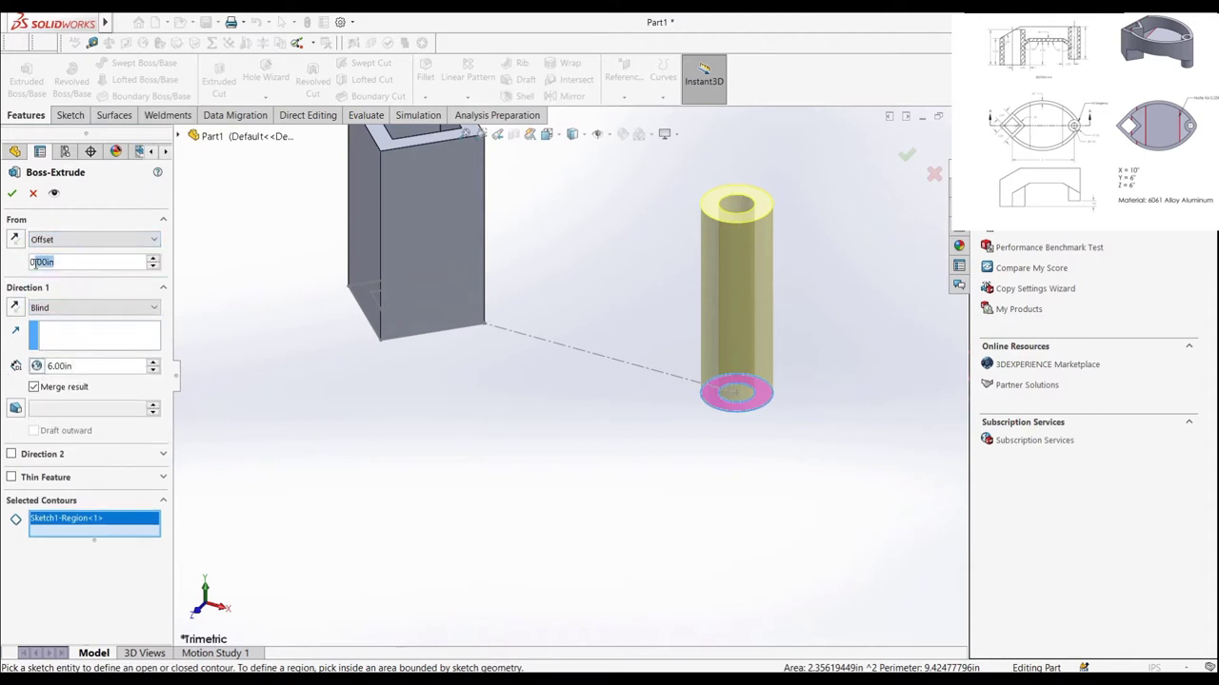
type("1")
key("Return")
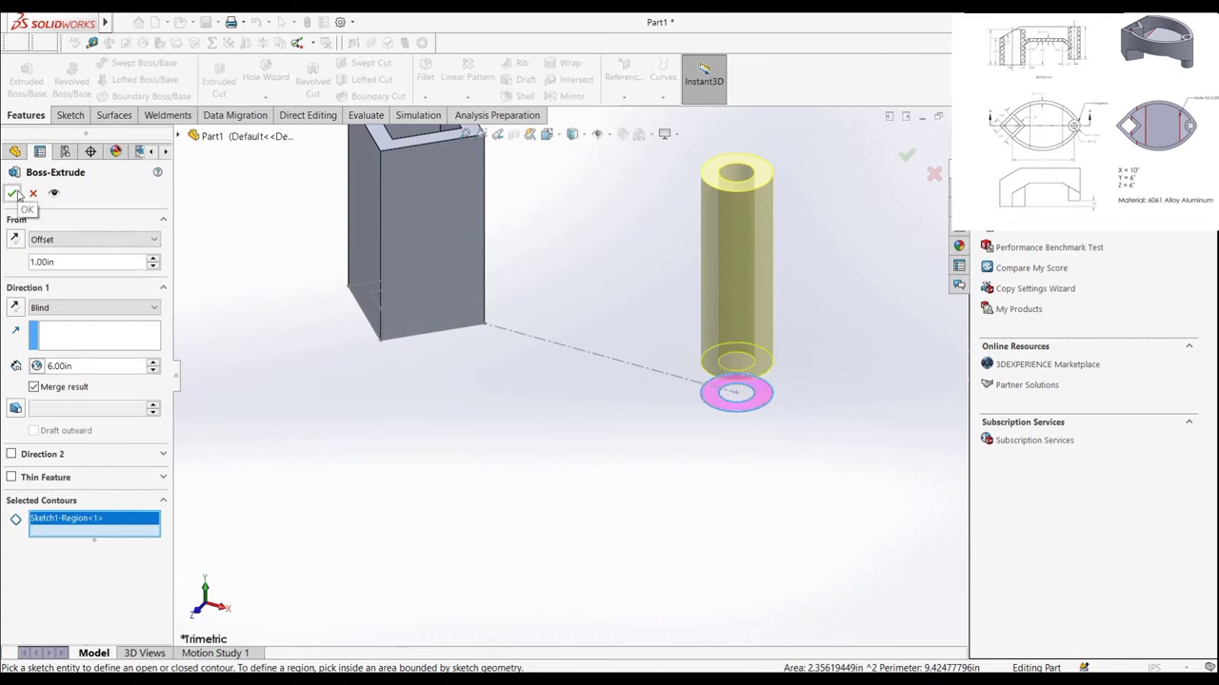
left_click(11, 193)
left_click(534, 321)
scroll(534, 321, "up", 3)
scroll(533, 304, "down", 4)
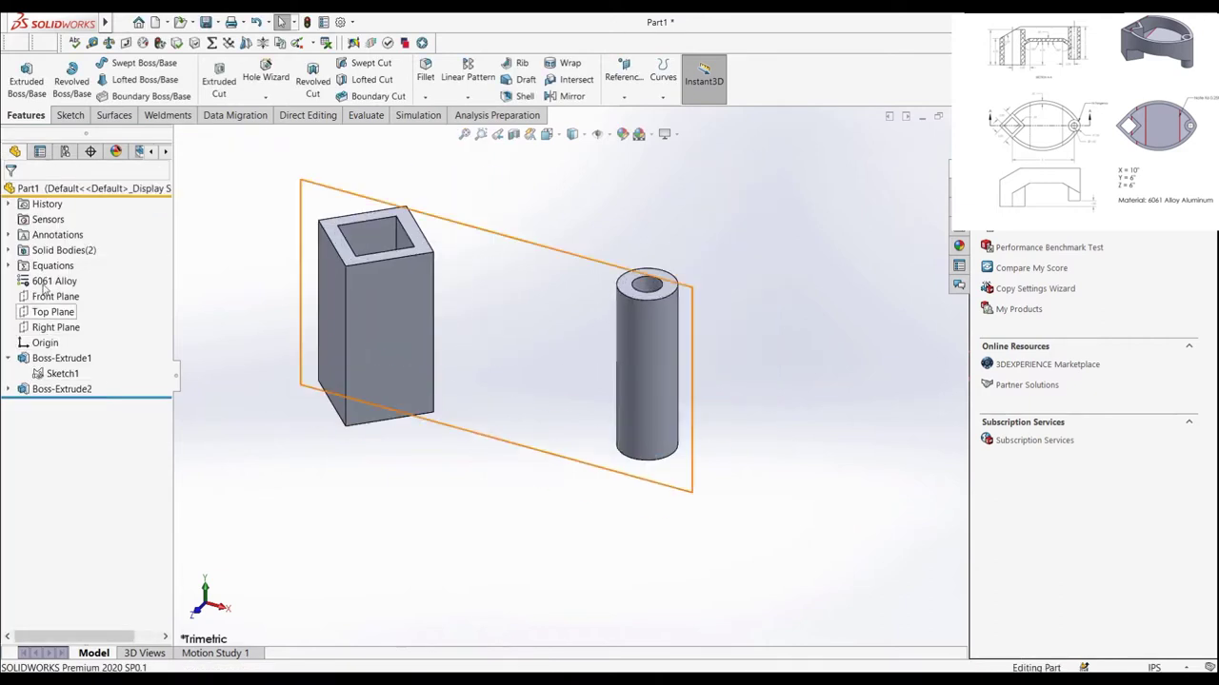
Step: On the Front Plane, sketch a three-segment line path: sloped, horizontal, sloped into the cylinder
left_click(72, 115)
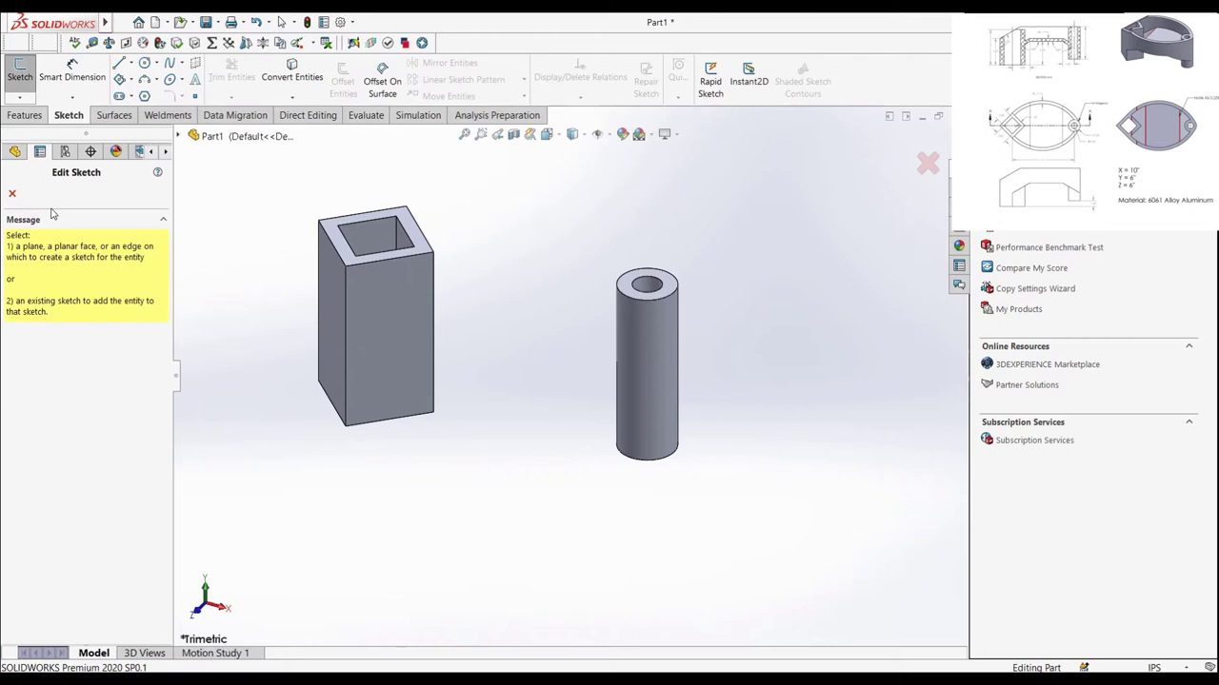
left_click(179, 136)
left_click(215, 240)
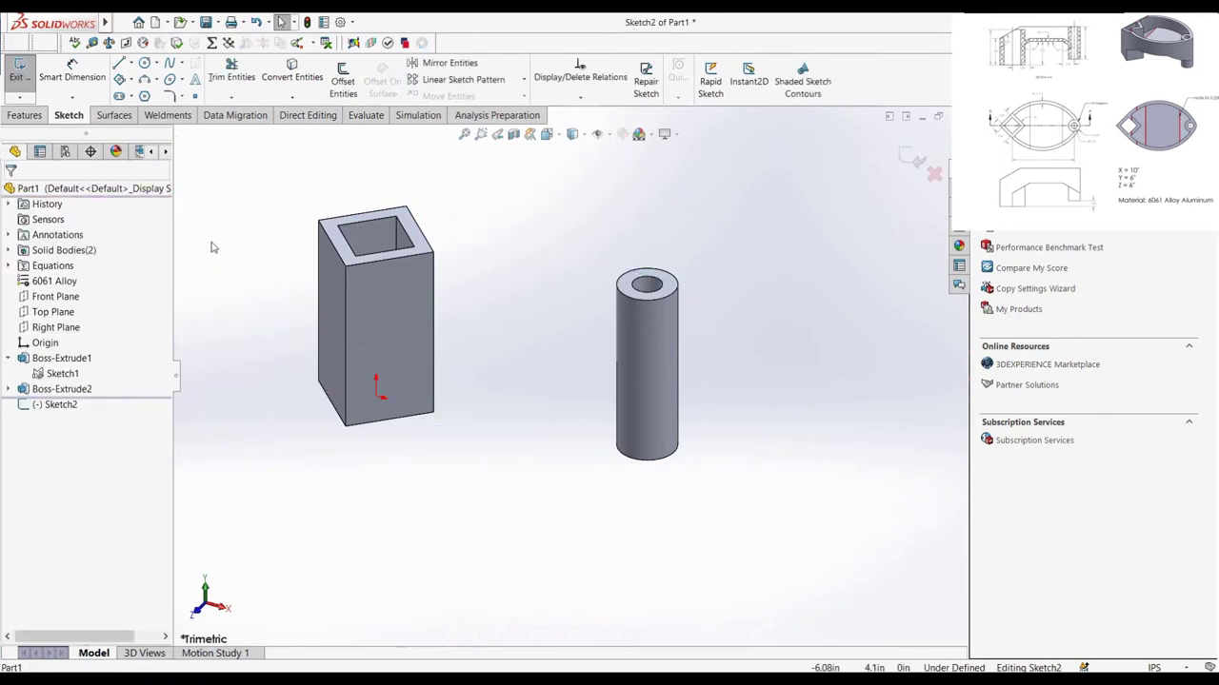
left_click(119, 63)
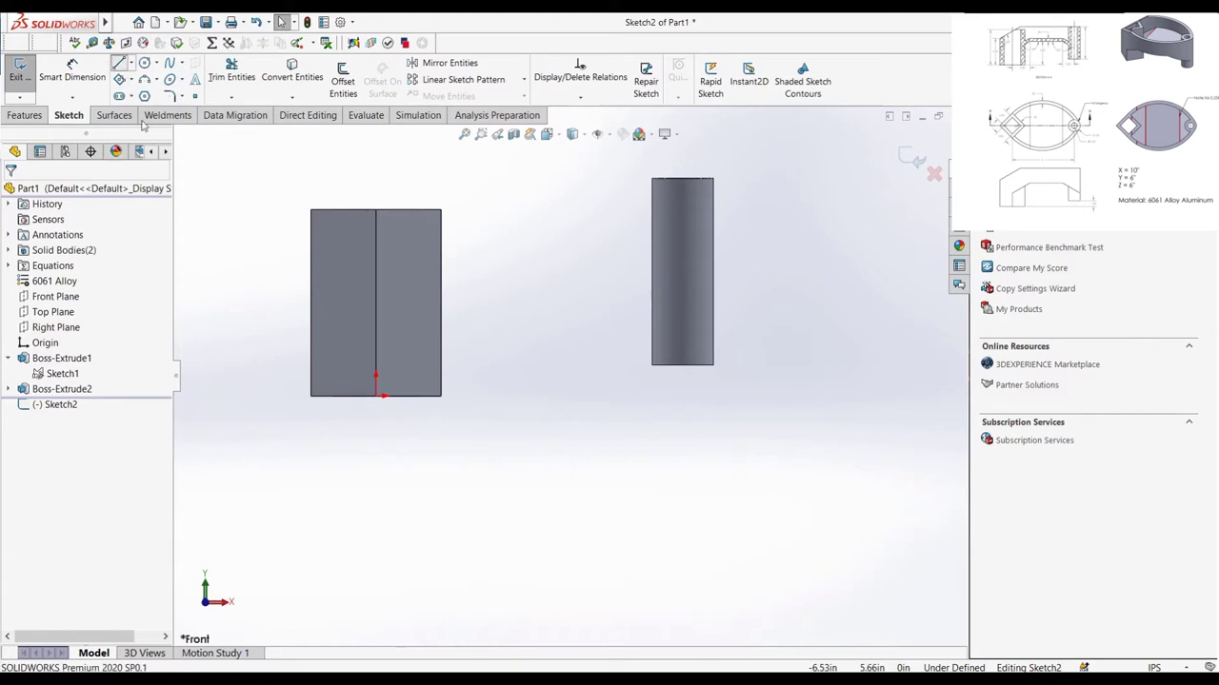
left_click(376, 361)
left_click(462, 292)
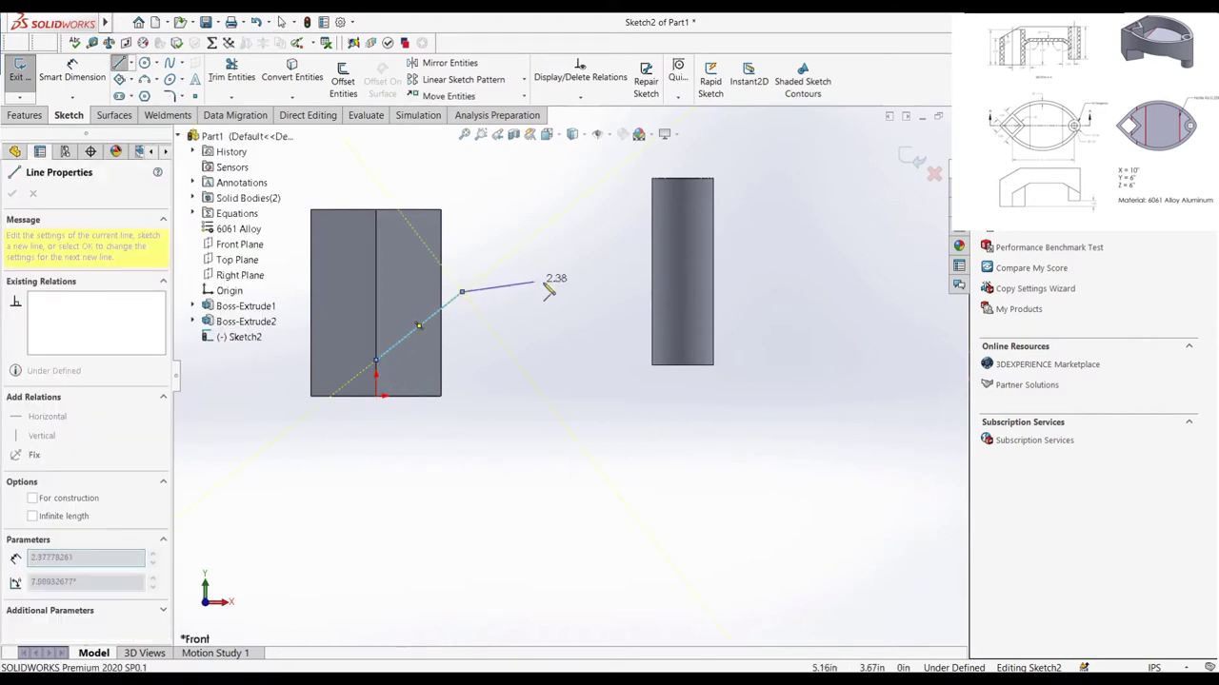
left_click(628, 292)
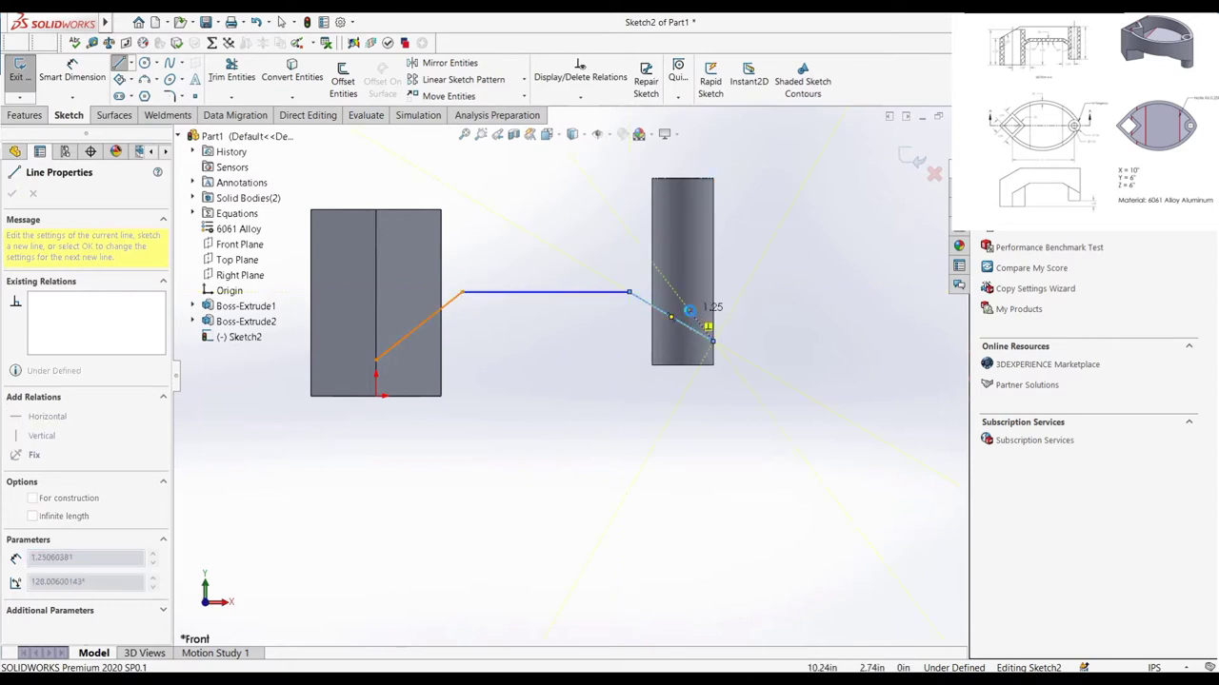
left_click(710, 339)
key("Escape")
scroll(673, 336, "down", 3)
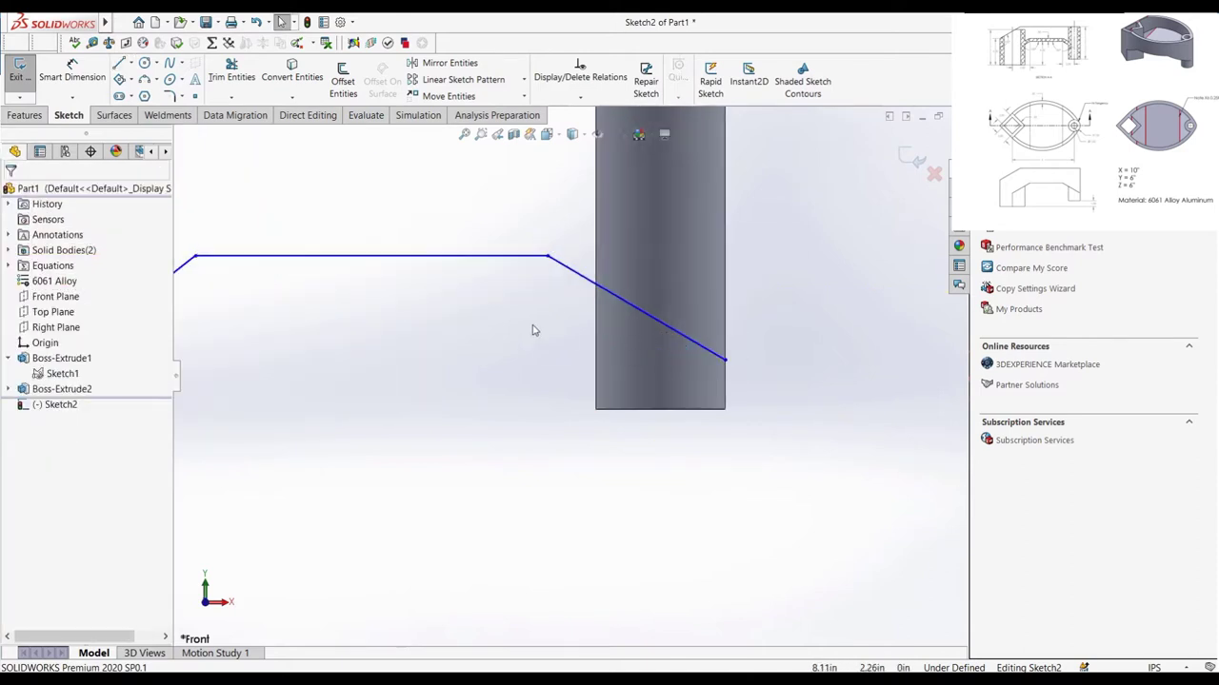
scroll(528, 335, "up", 3)
Step: Add a vertical centerline in the right block, dimensioned 2.00 from the upper corner
left_click(131, 63)
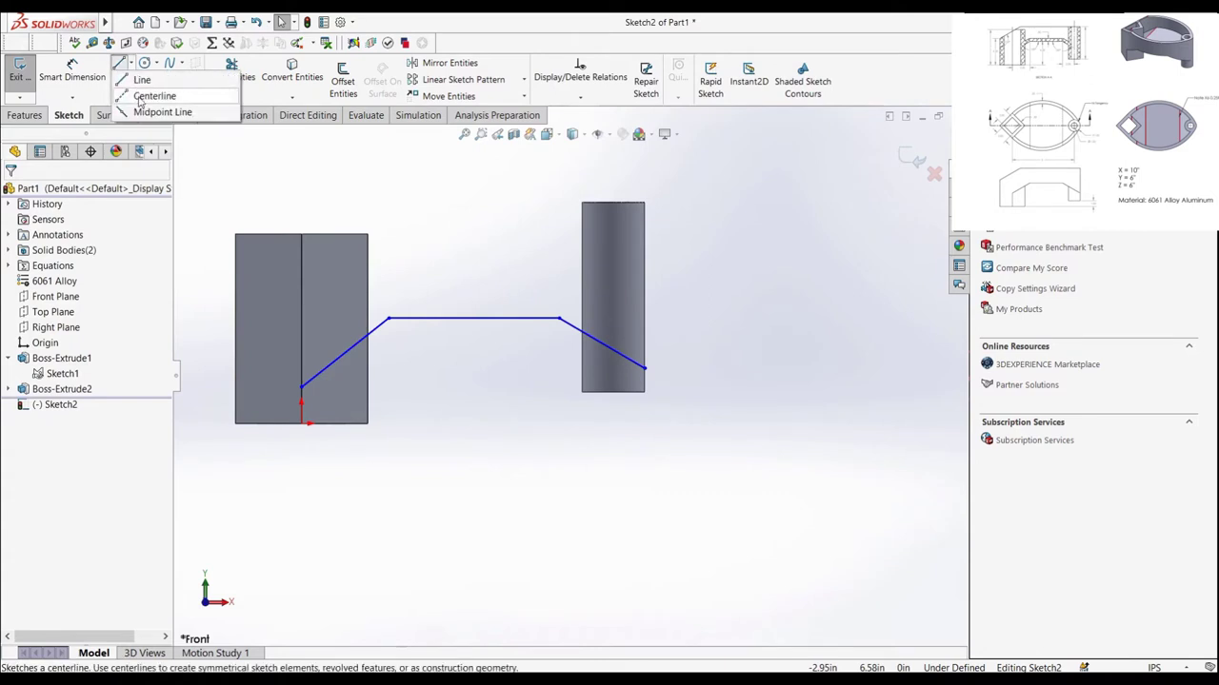
left_click(142, 96)
scroll(628, 391, "down", 3)
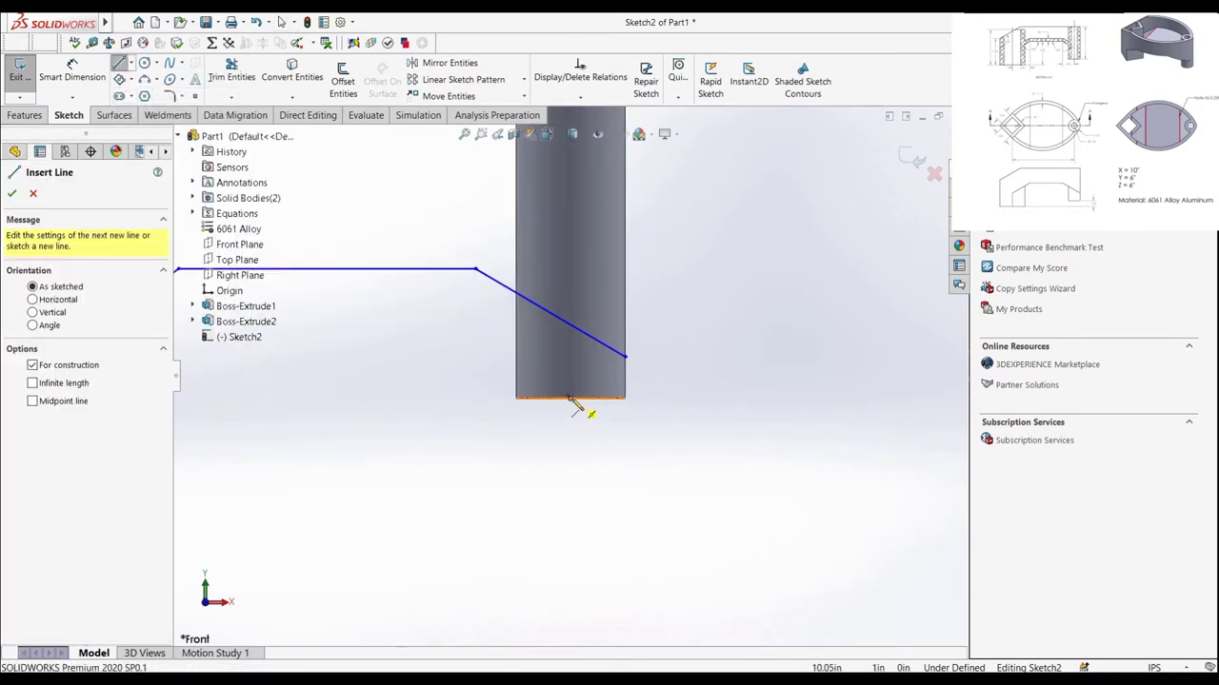
left_click(569, 399)
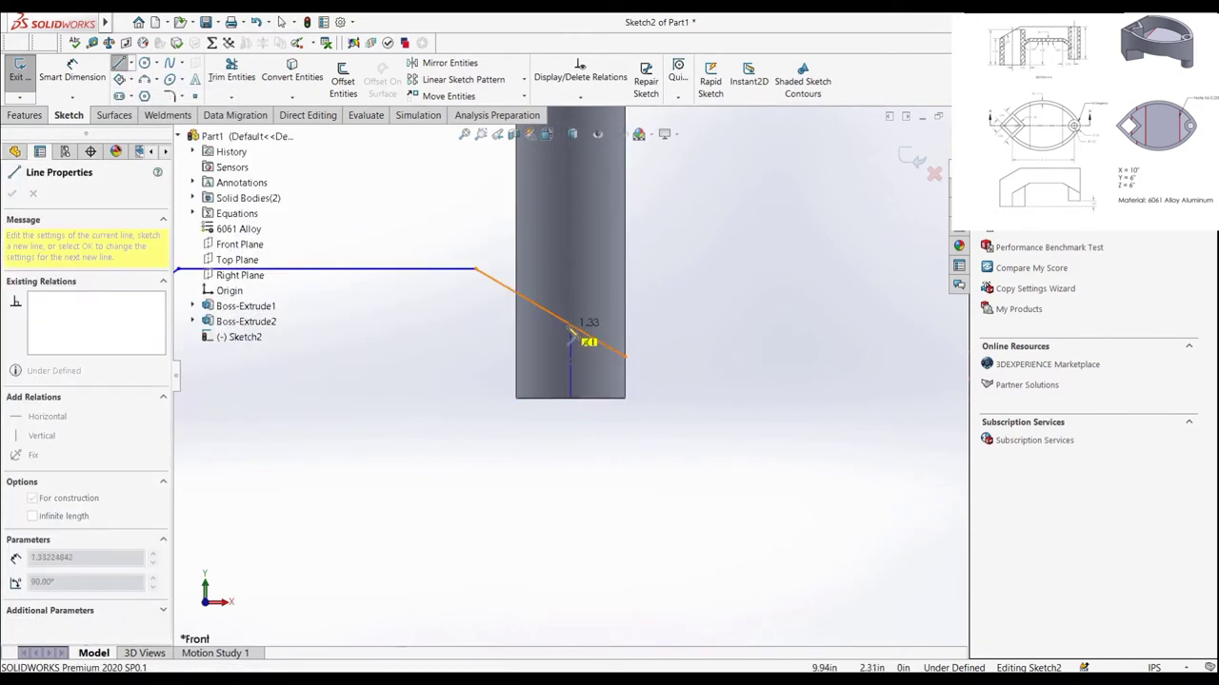
left_click(569, 325)
key("Escape")
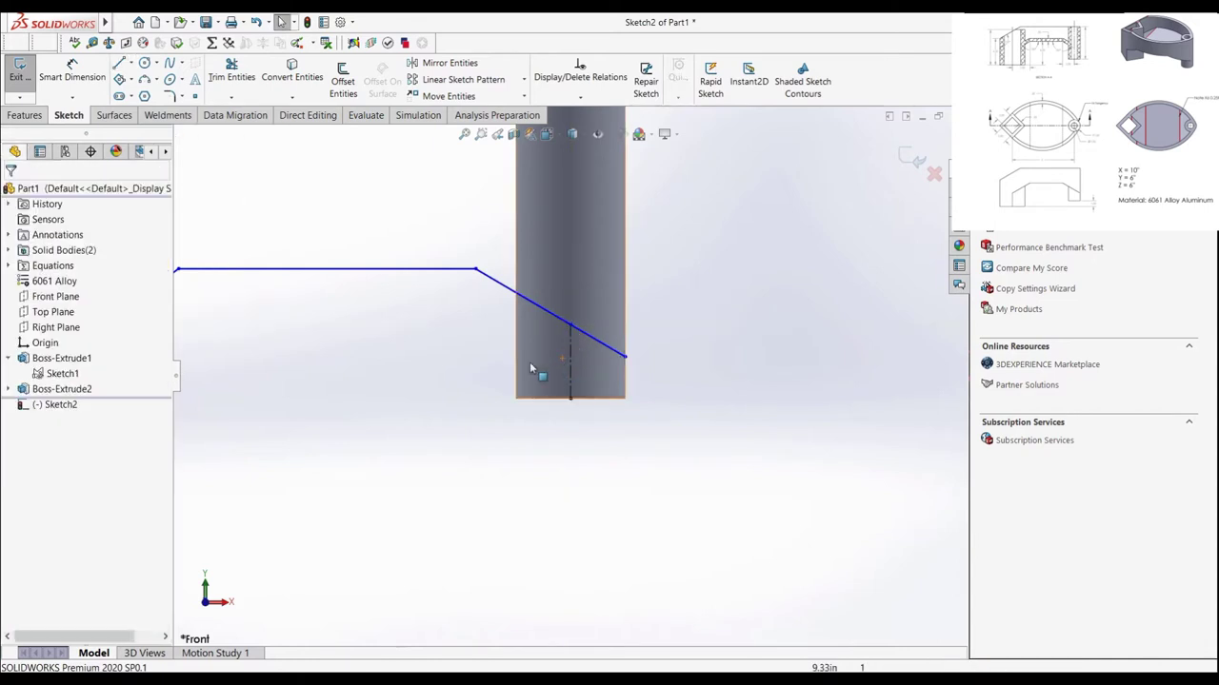
scroll(295, 310, "up", 3)
left_click(91, 95)
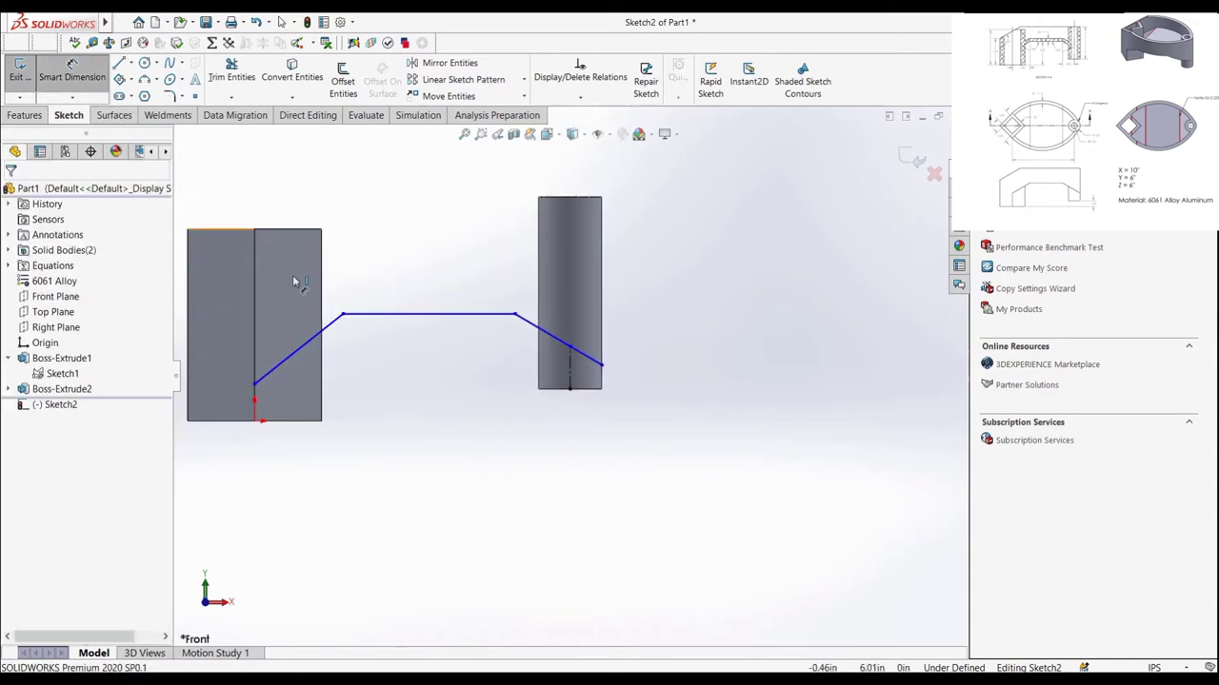
left_click(570, 372)
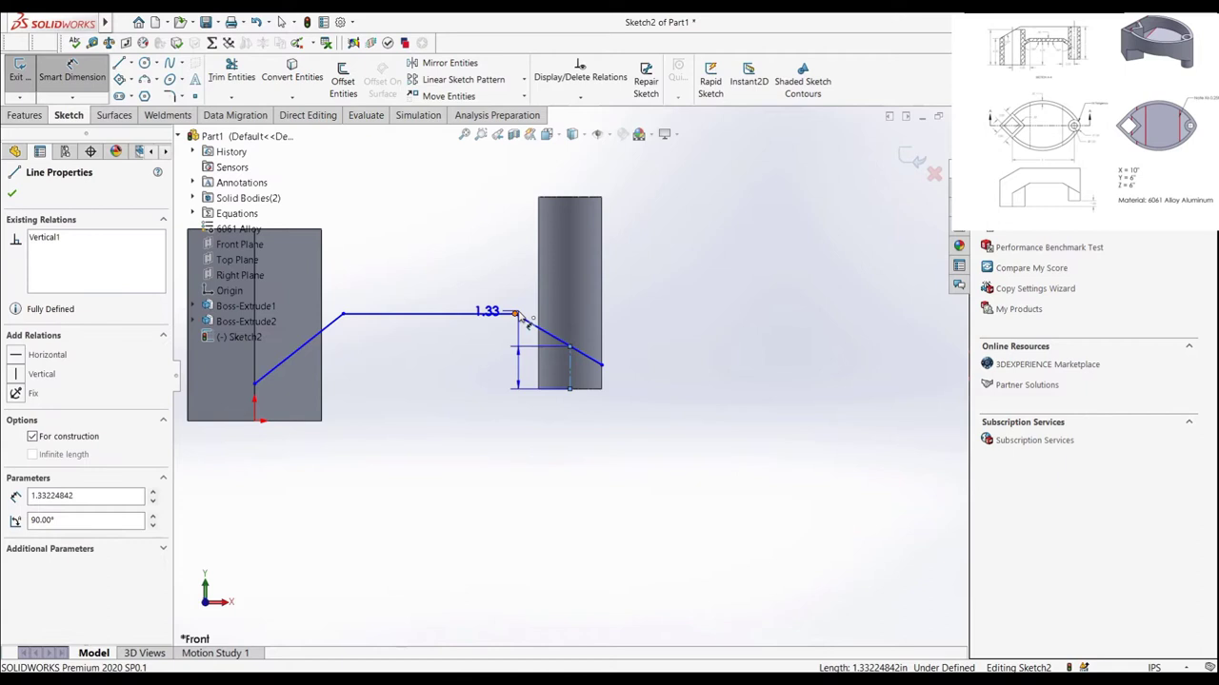
left_click(514, 314)
left_click(541, 430)
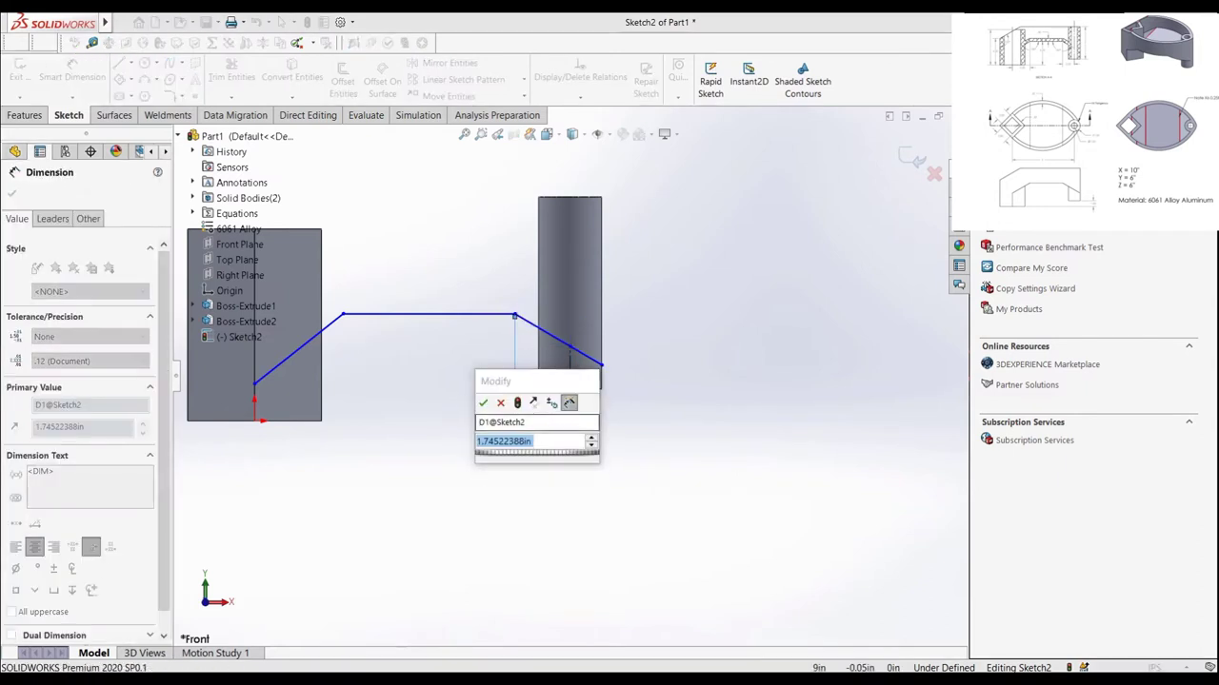
type("2")
key("Return")
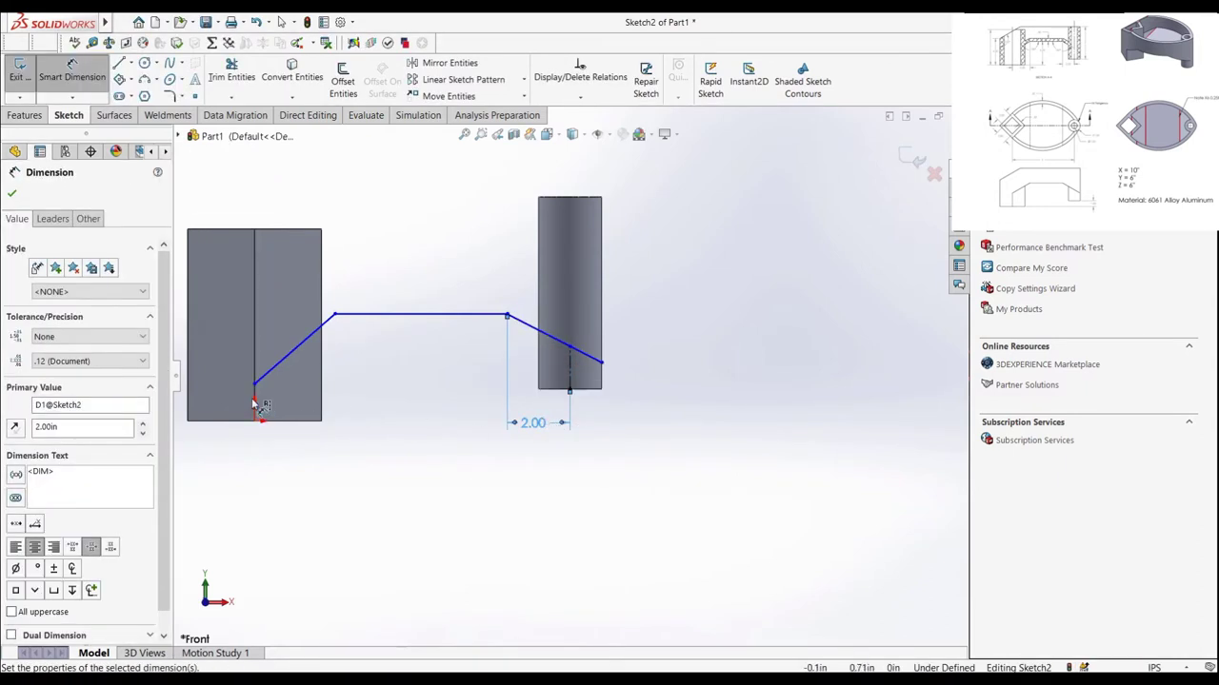
Step: Add a vertical centerline from the origin, dimensioned 3.00 from the upper left corner
left_click(130, 63)
left_click(150, 92)
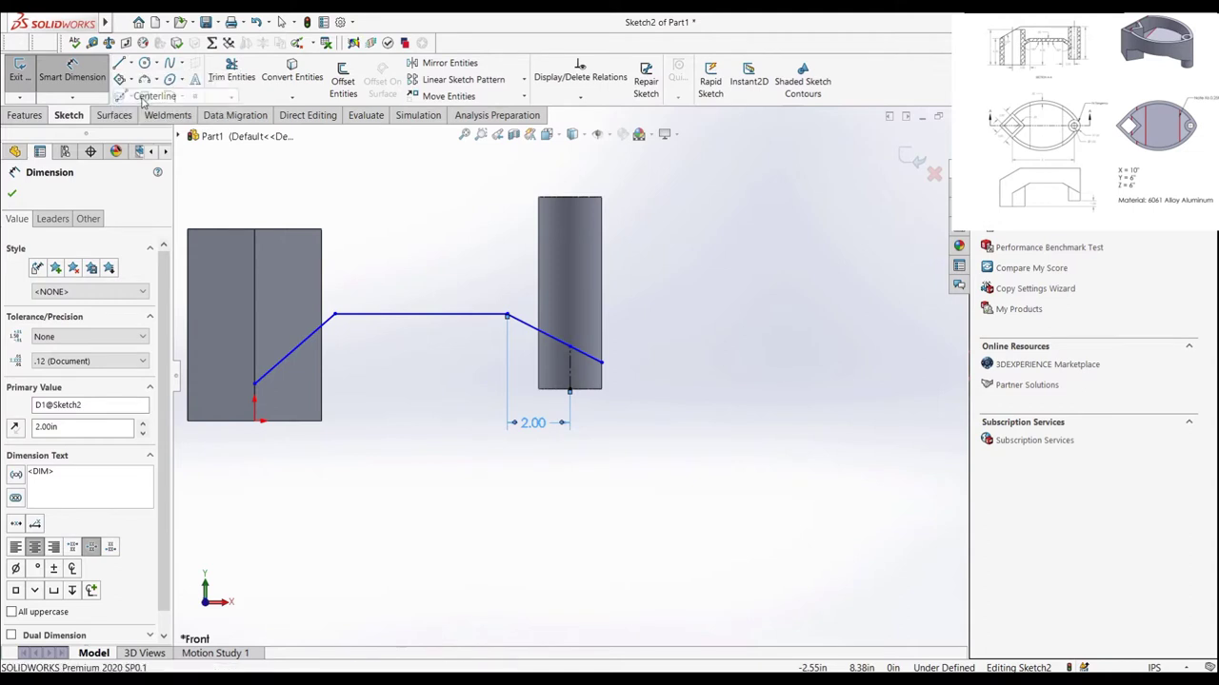
scroll(399, 476, "down", 2)
left_click(353, 508)
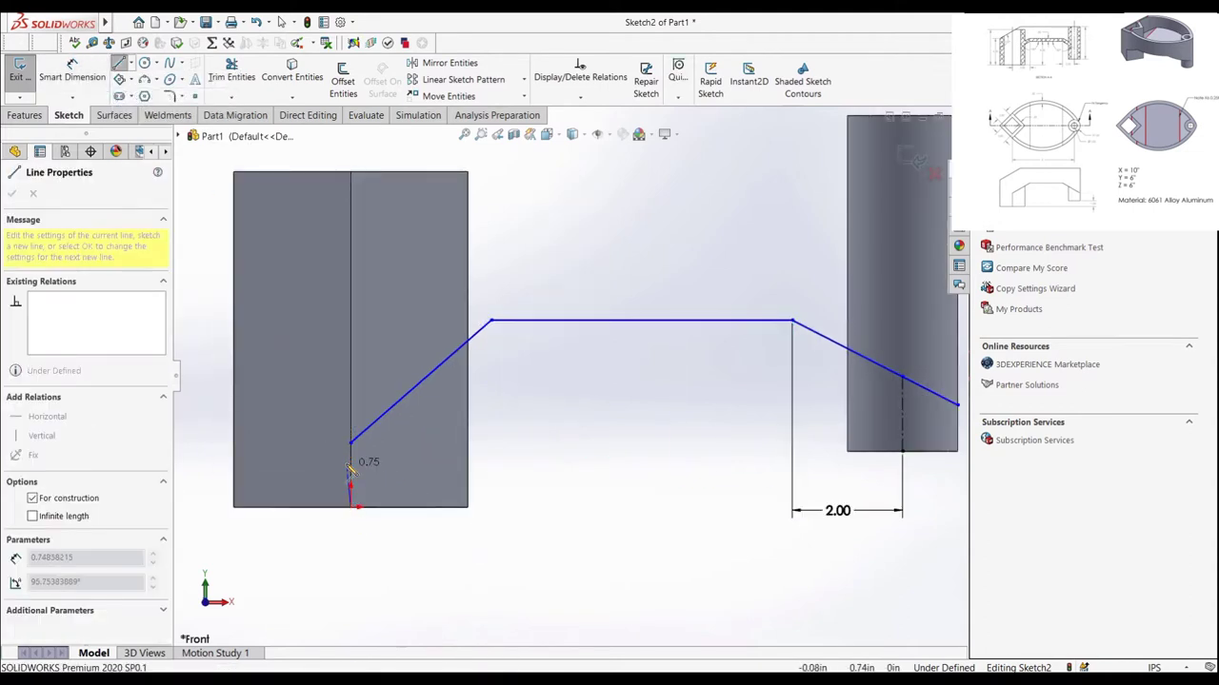
left_click(351, 444)
key("Escape")
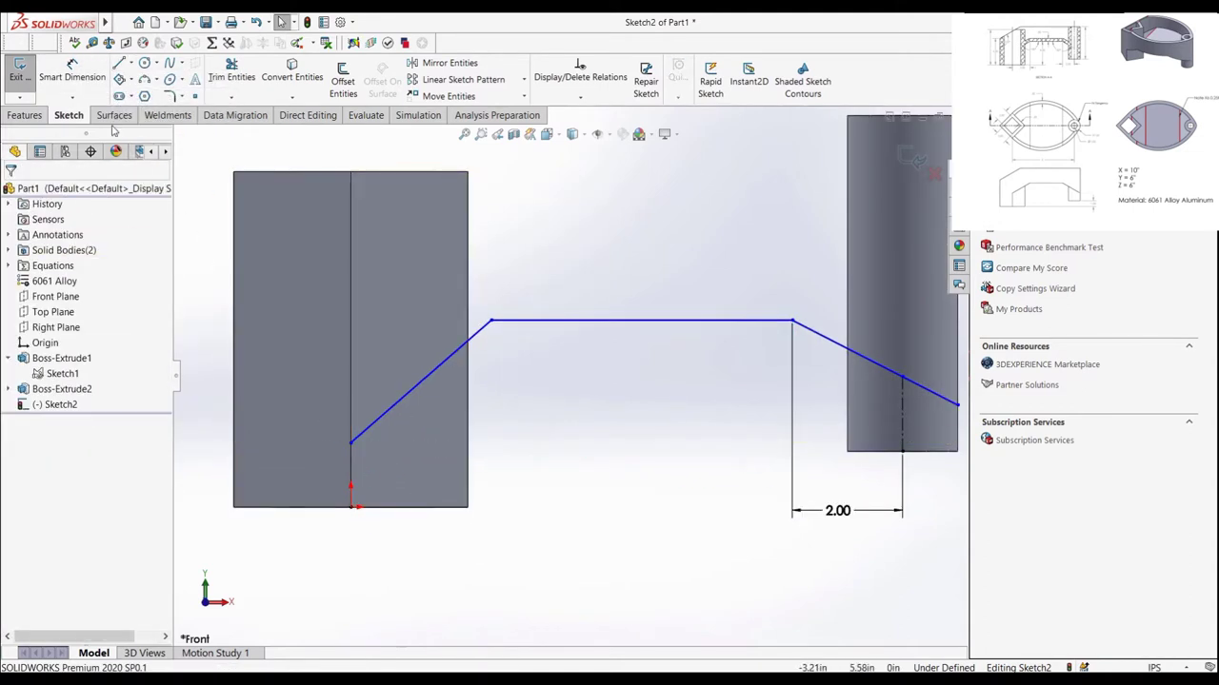
left_click(71, 77)
left_click(351, 464)
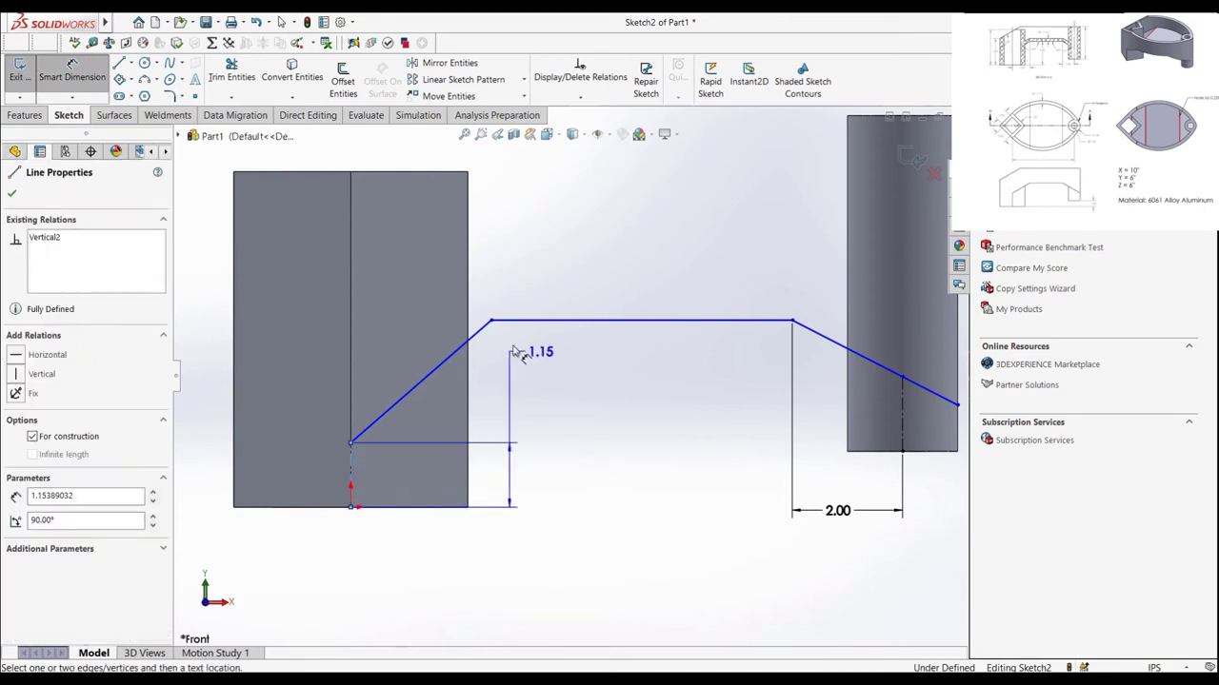
left_click(490, 321)
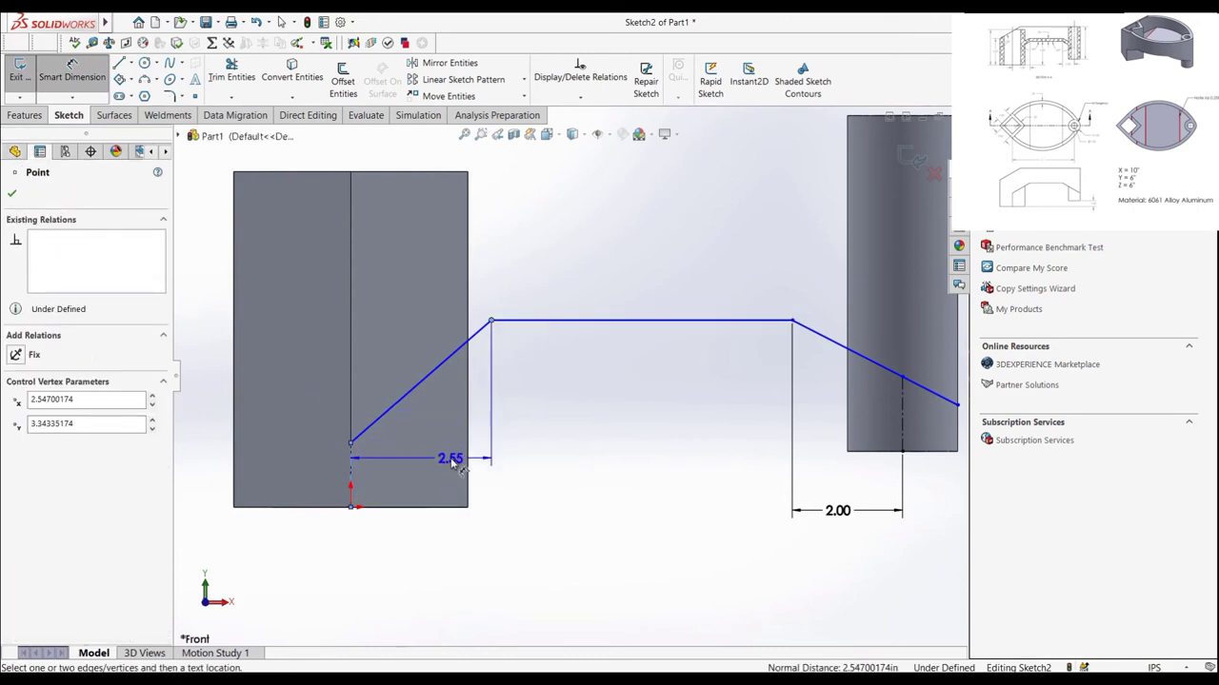
left_click(449, 460)
type("3")
key("Return")
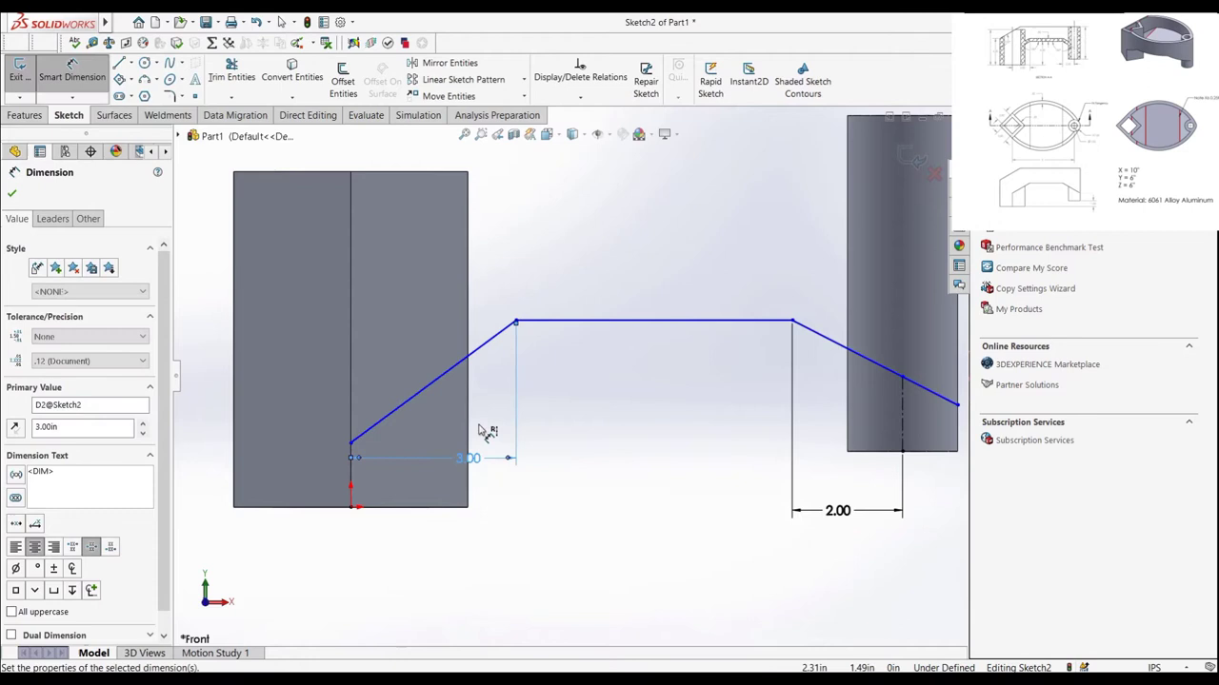
Step: Dimension both bends between the sloped lines and the top line to 150°
left_click(489, 341)
left_click(536, 322)
left_click(529, 360)
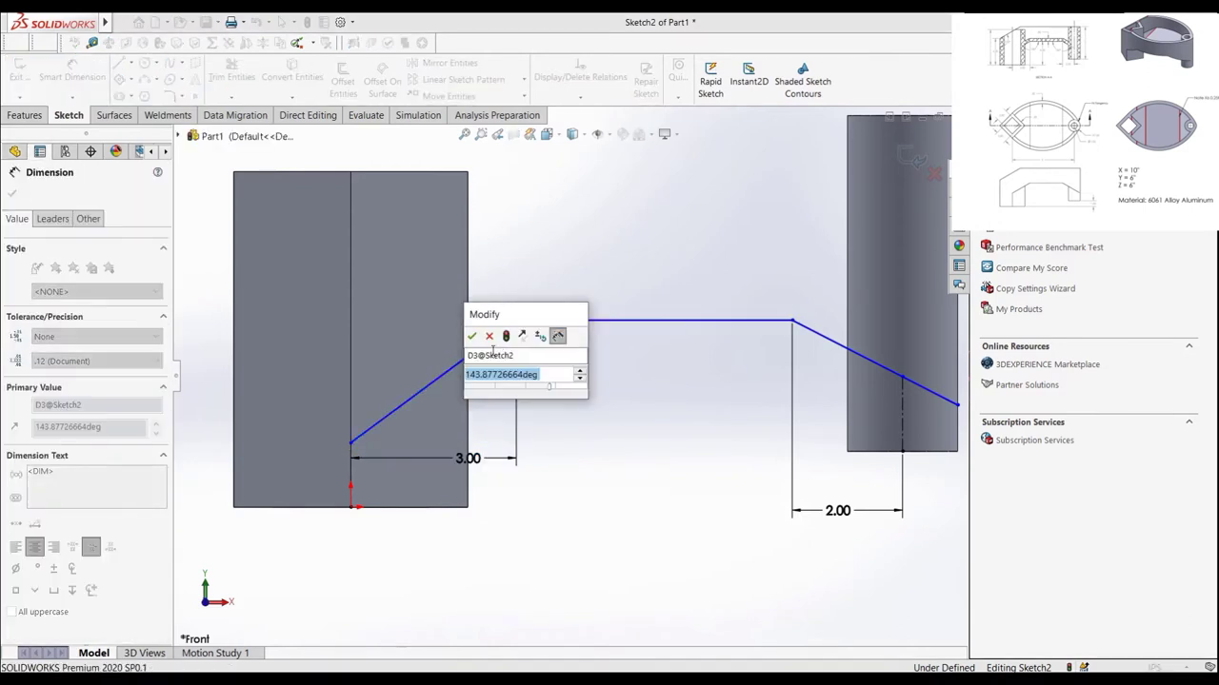
type("15")
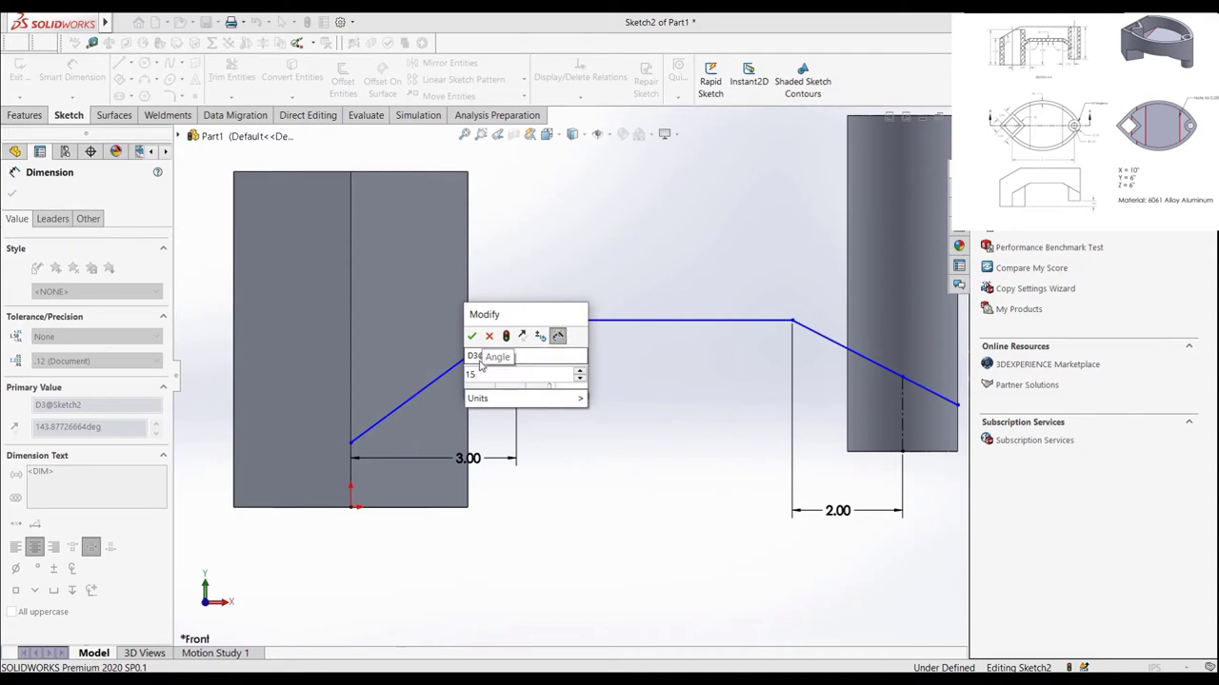
type("0")
key("Return")
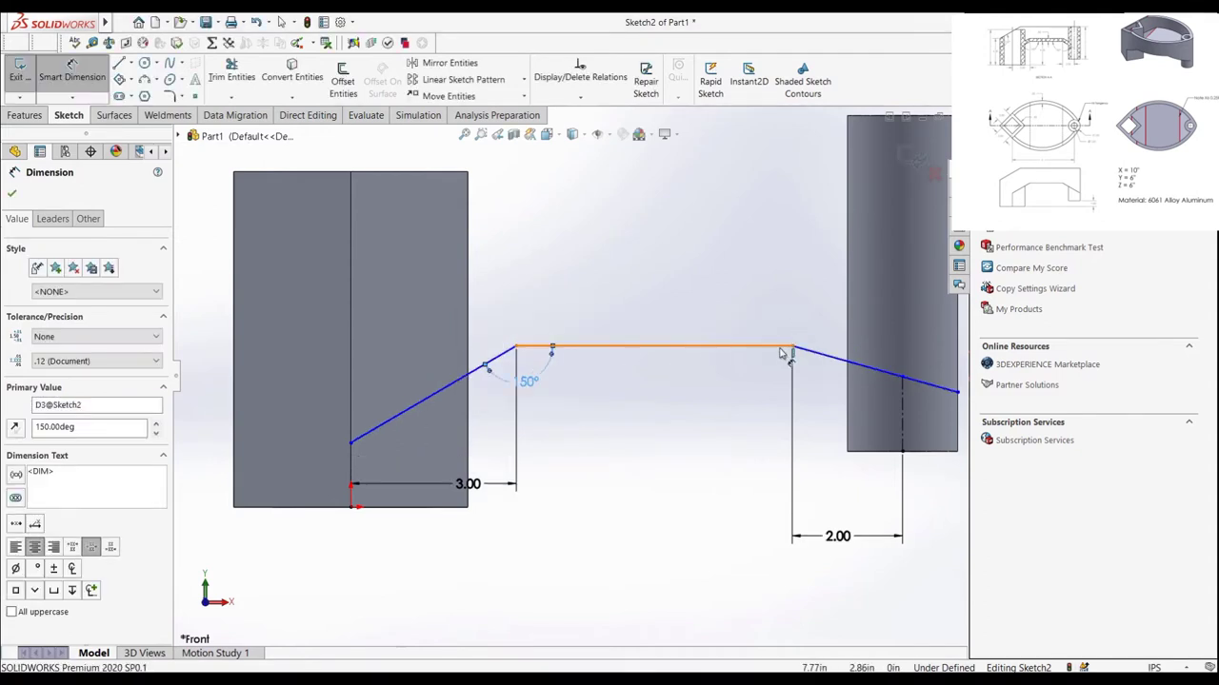
left_click(783, 350)
left_click(807, 355)
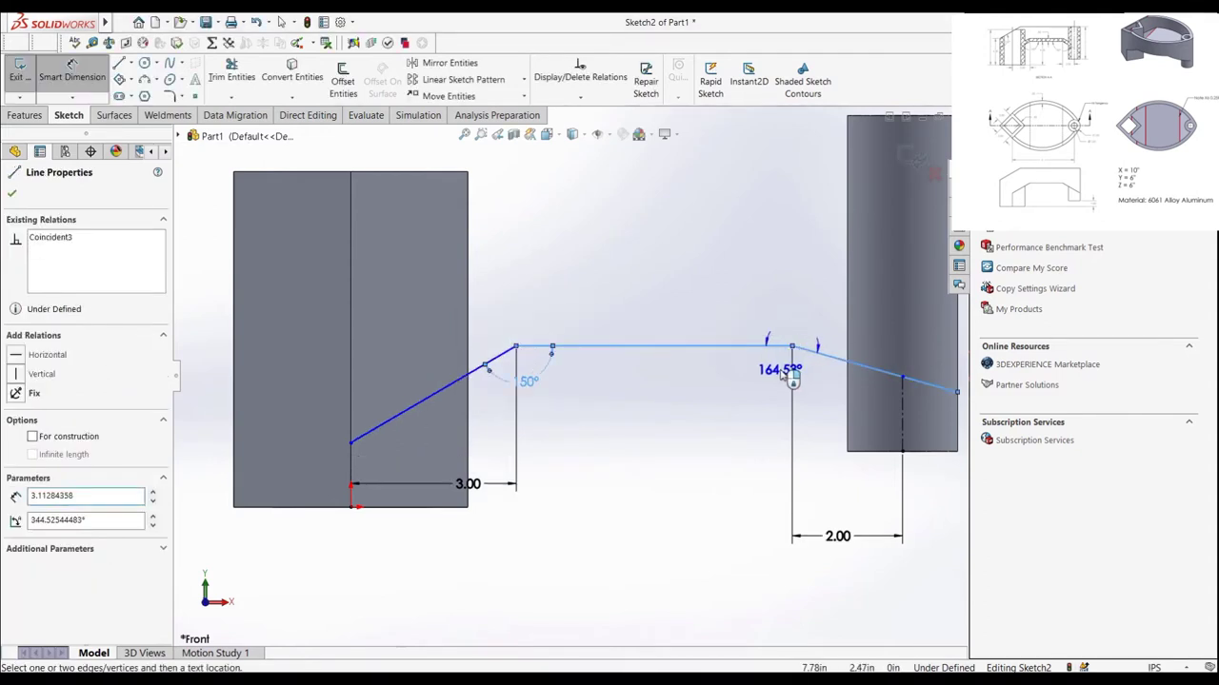
left_click(784, 376)
type("15")
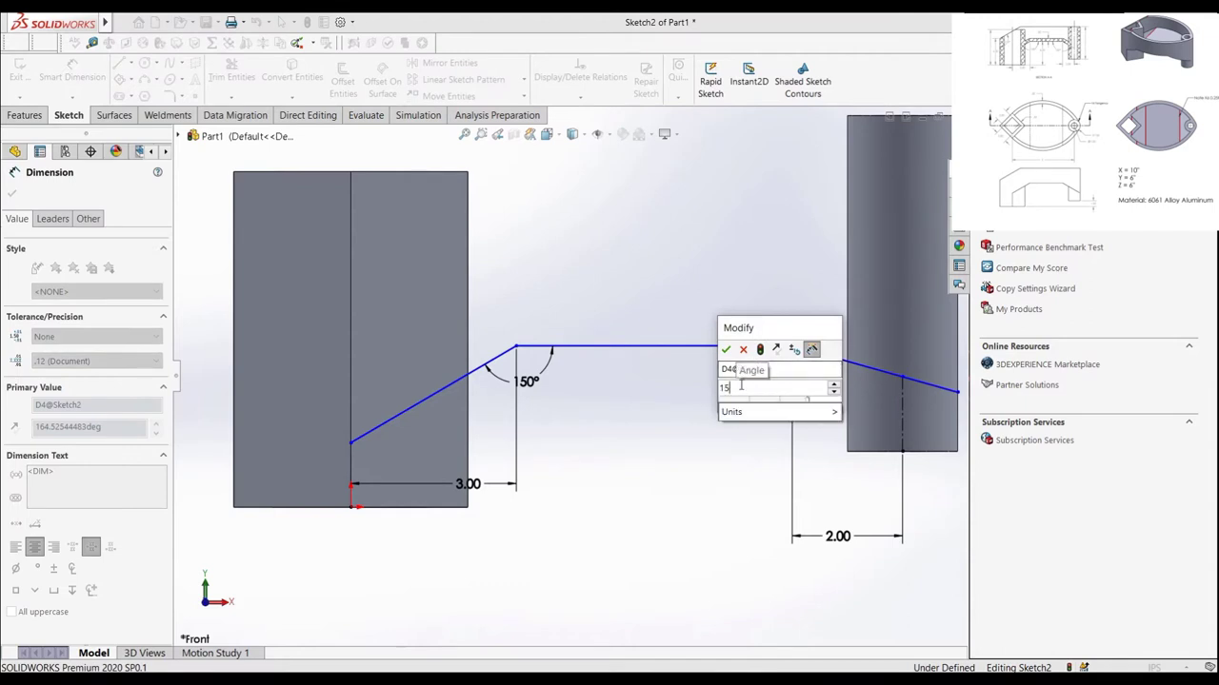
type("0")
key("Return")
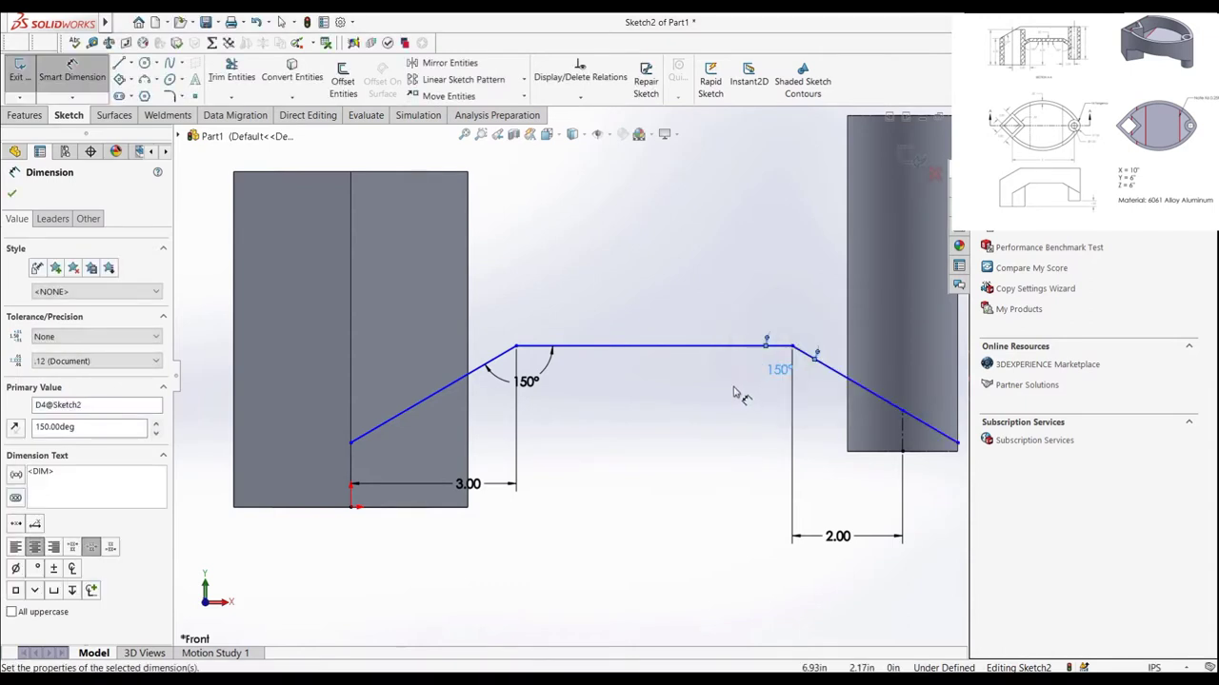
Step: Dimension the top line's height above the origin to 4.00
left_click(578, 346)
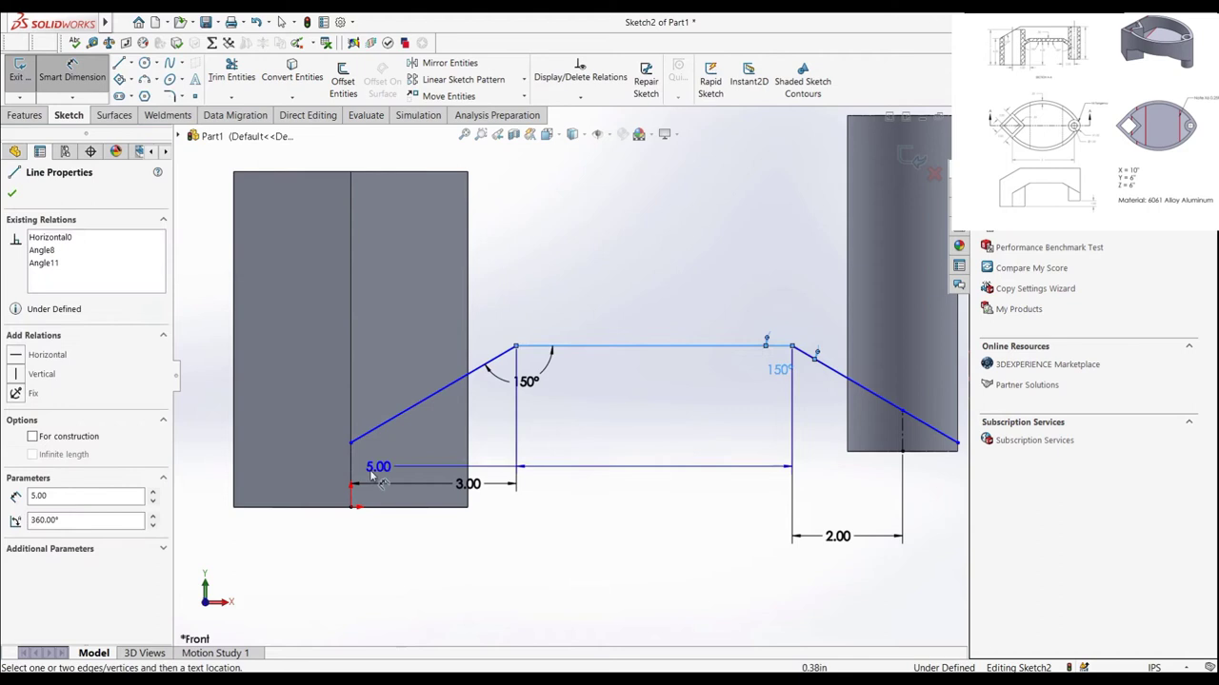
left_click(352, 505)
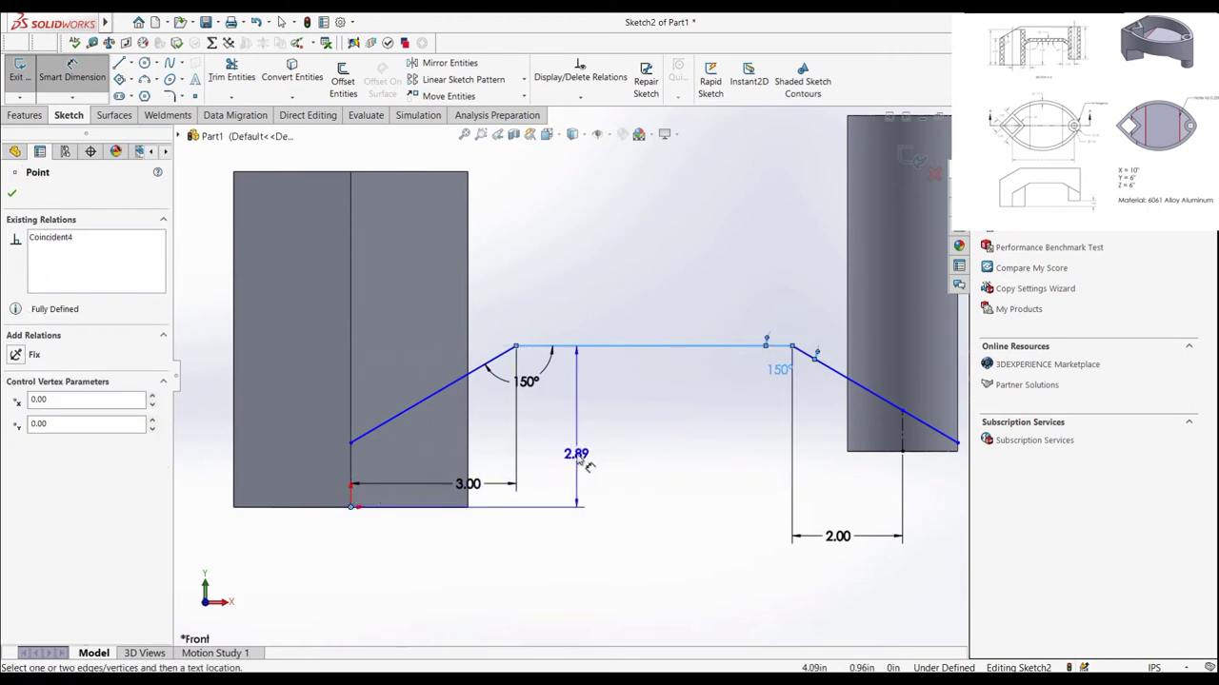
left_click(583, 462)
type("4")
key("Return")
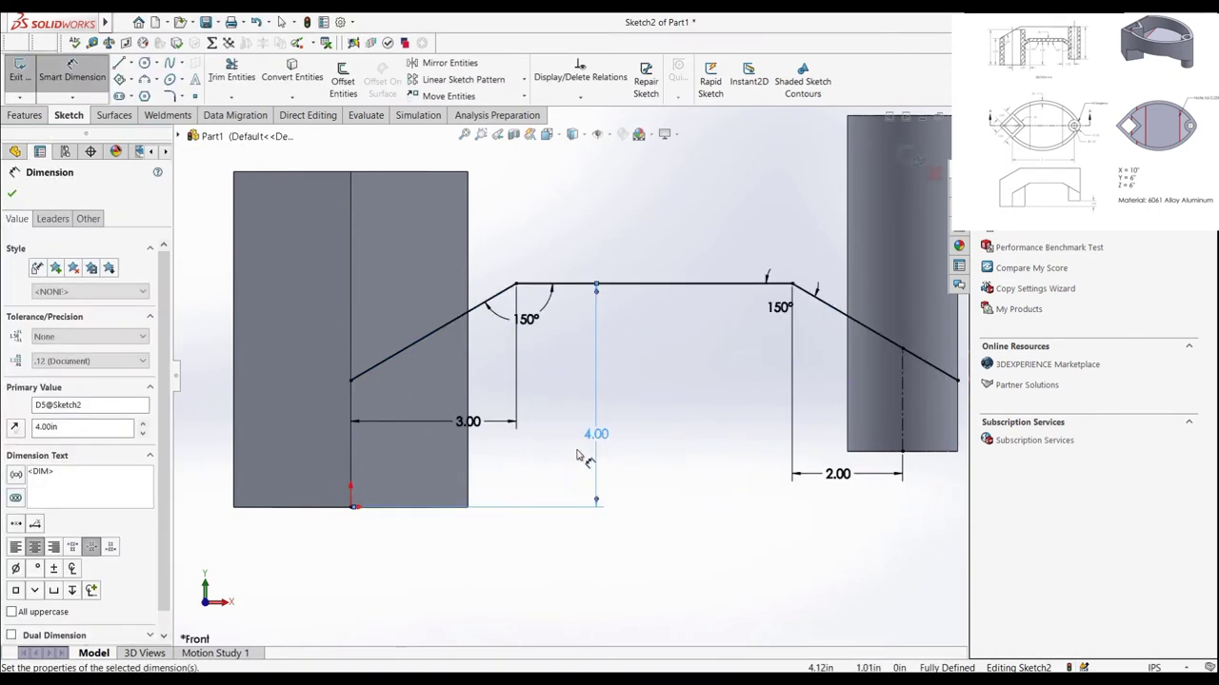
Step: Offset the whole rib line chain 0.50 to the upper side
left_click(343, 78)
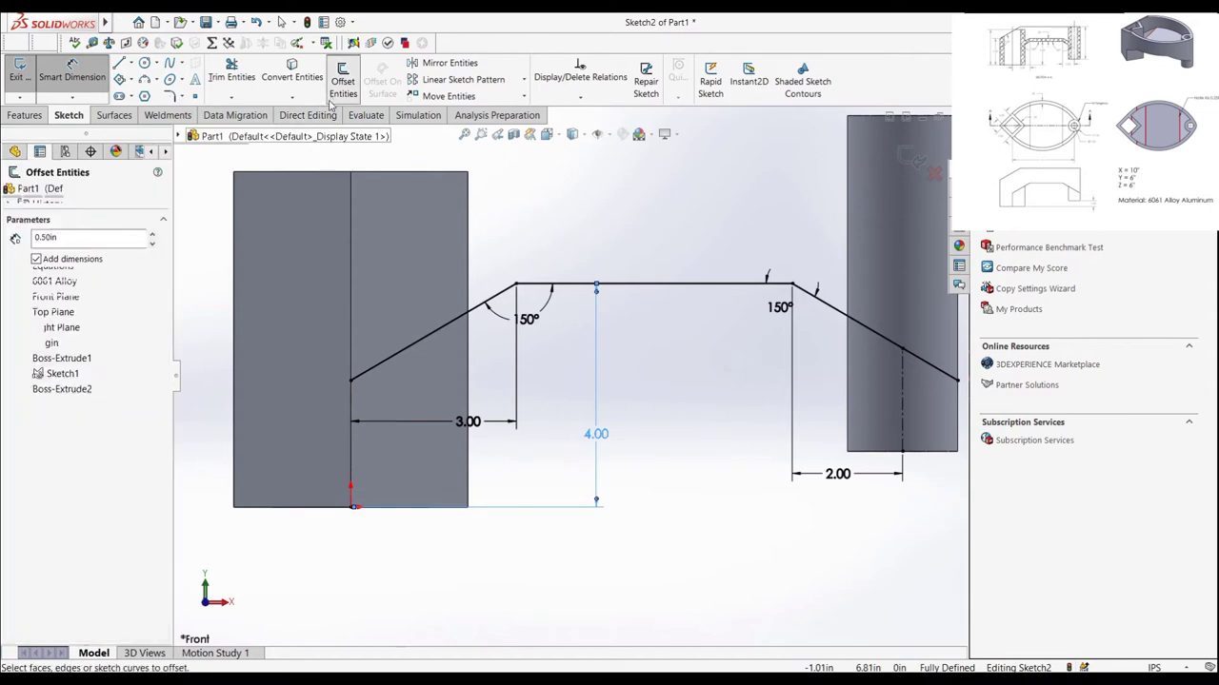
left_click(486, 302)
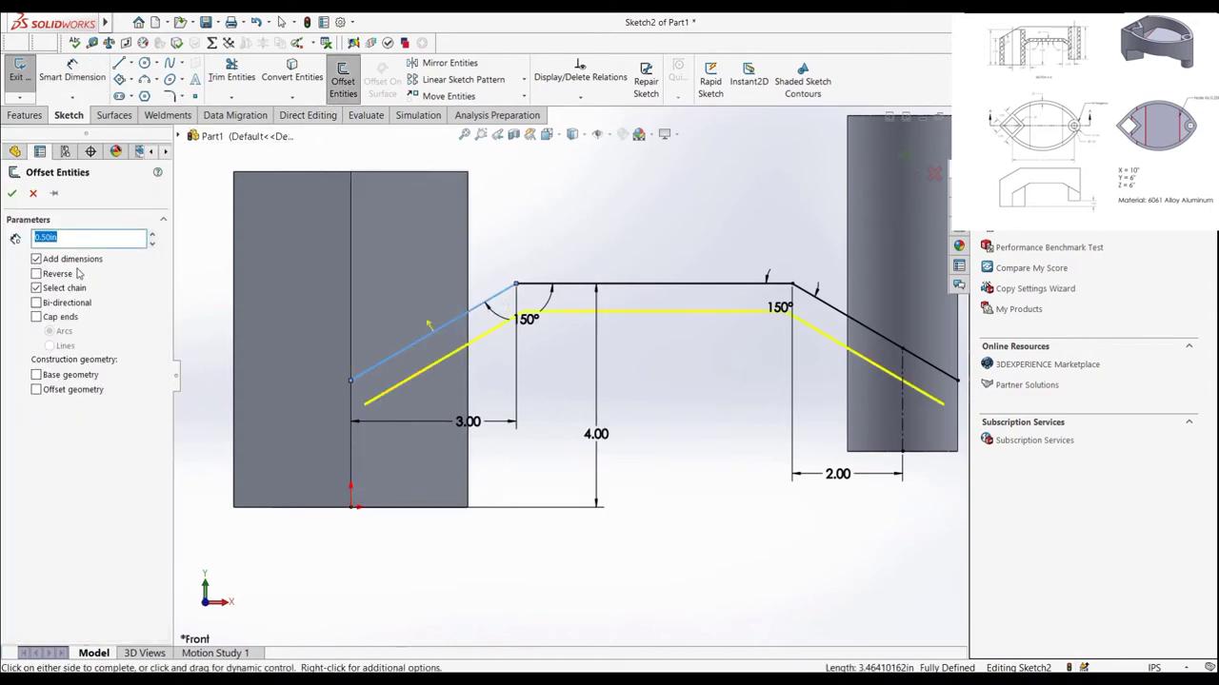
left_click(37, 274)
left_click(12, 194)
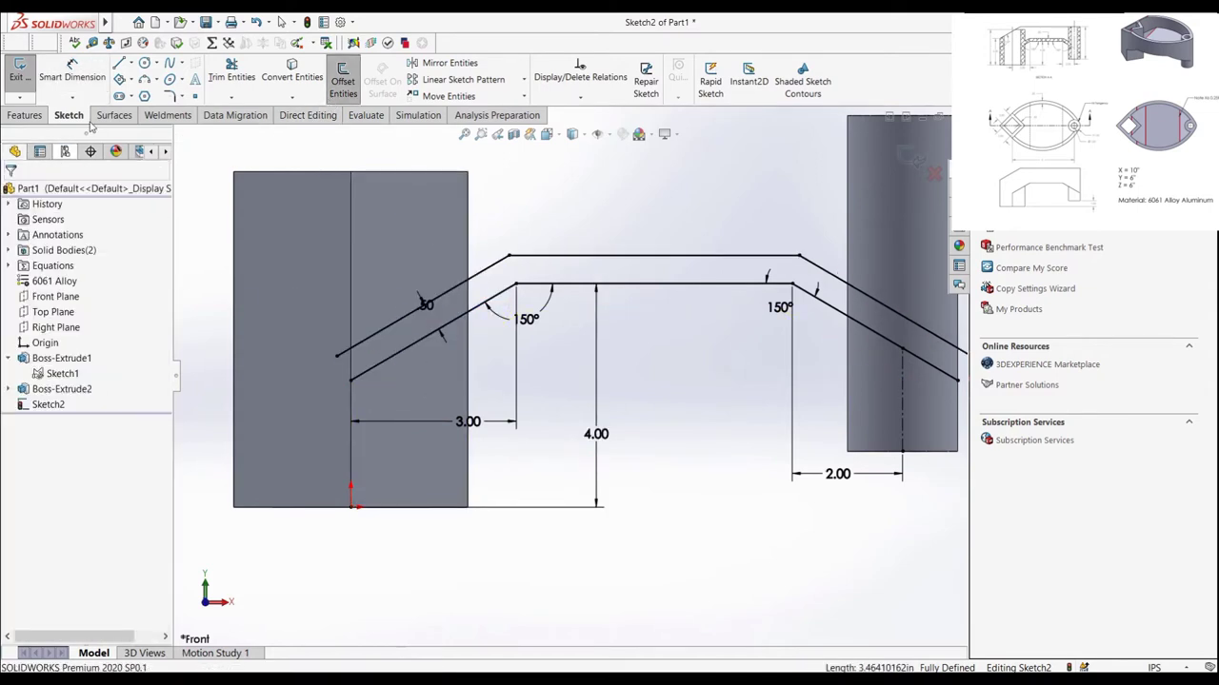
Step: Close the left and right ends of the rib profile with short vertical lines
left_click(118, 63)
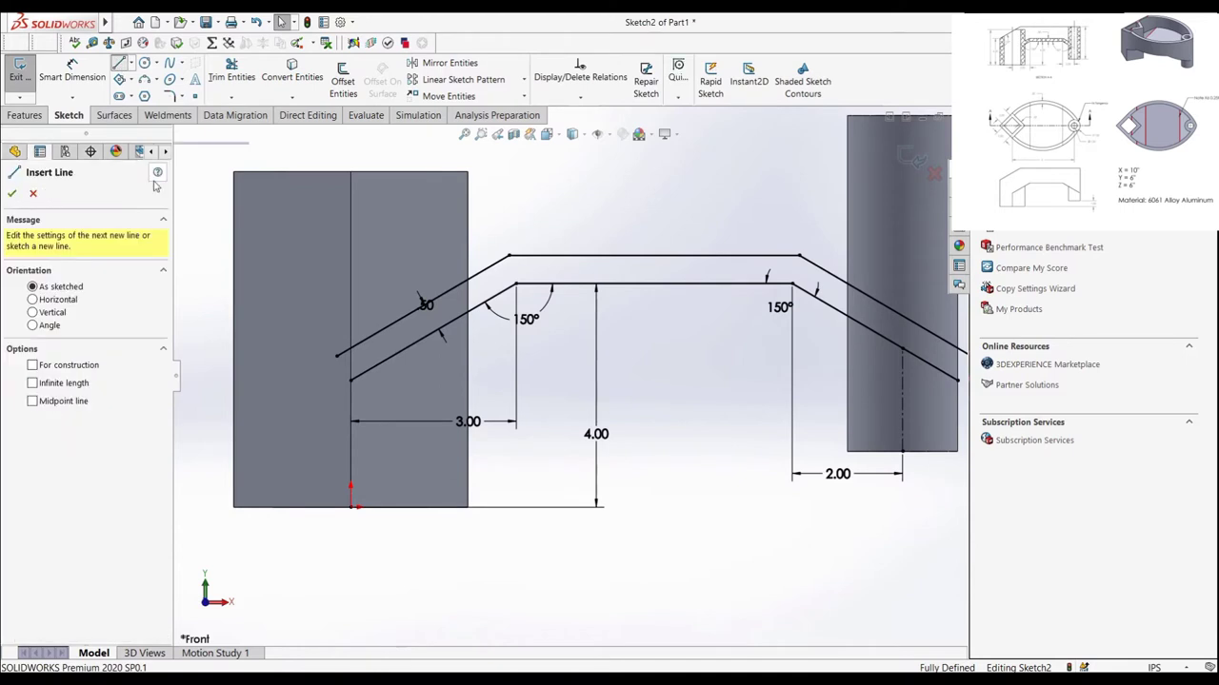
left_click(351, 382)
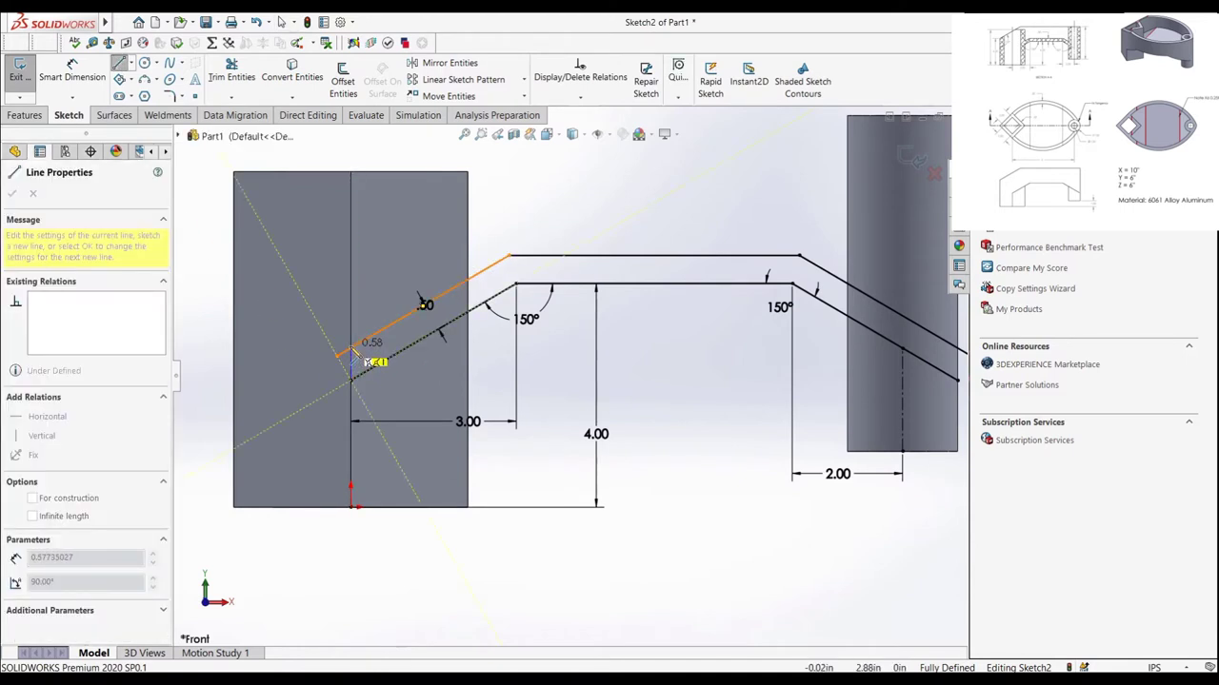
left_click(351, 349)
key("Escape")
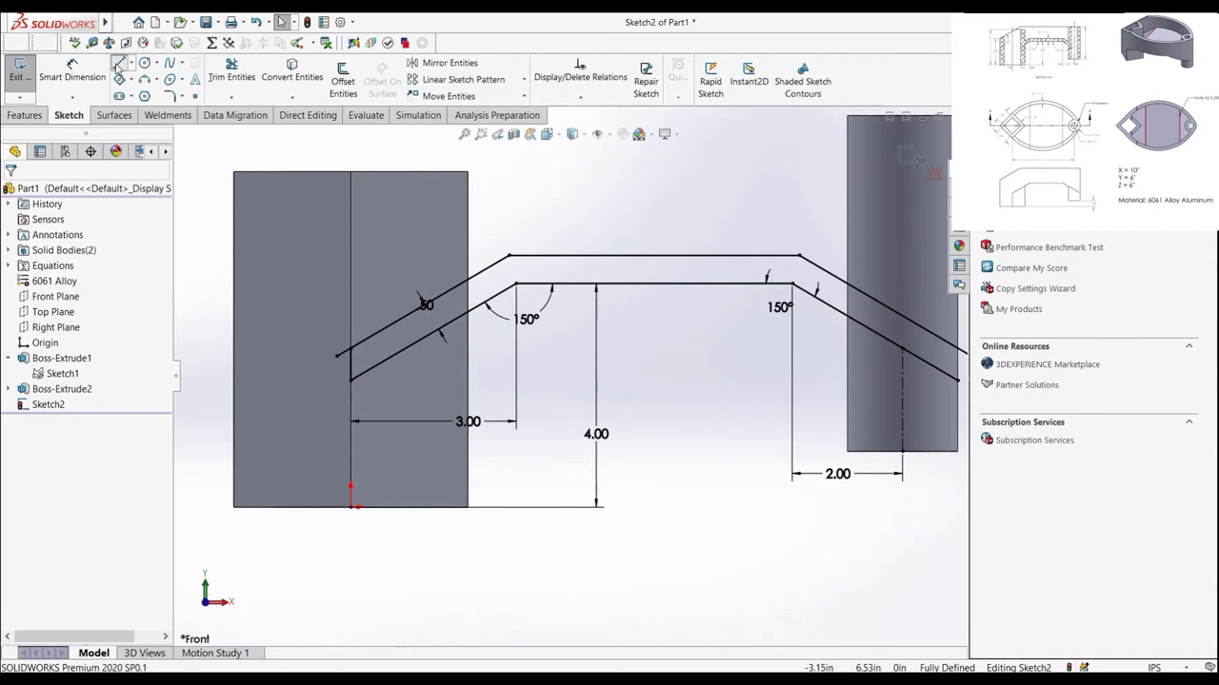
left_click(118, 63)
scroll(667, 381, "up", 1)
scroll(866, 395, "down", 1)
left_click(882, 386)
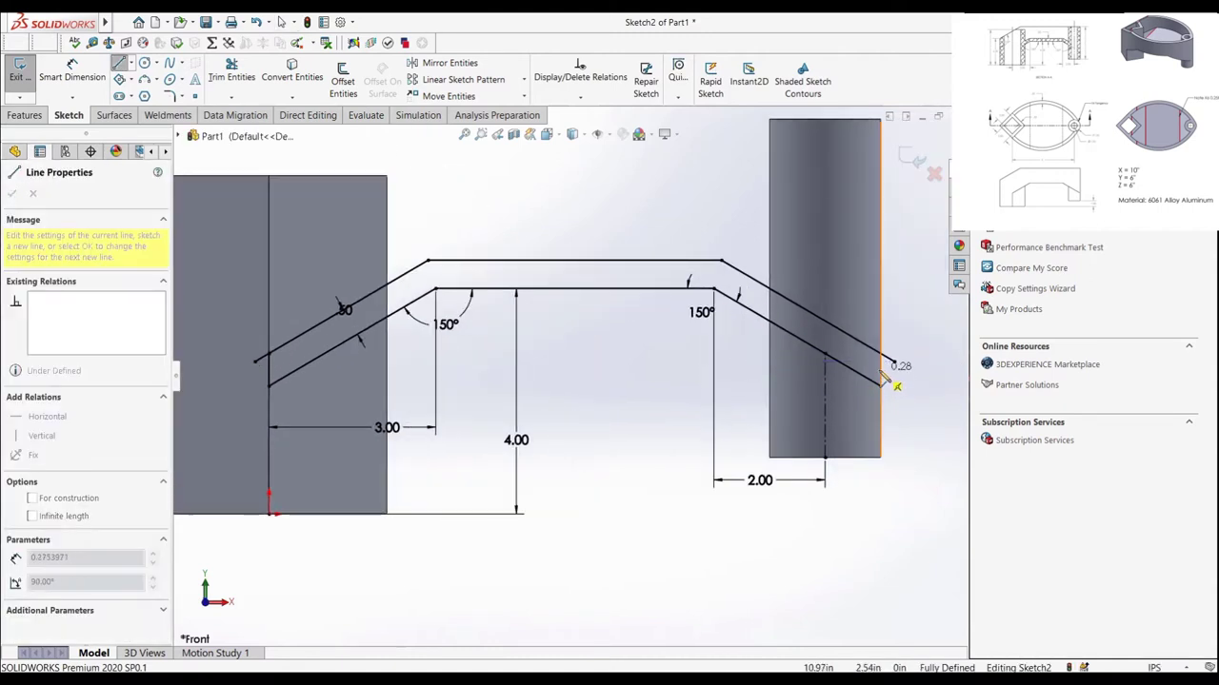
left_click(880, 360)
key("Escape")
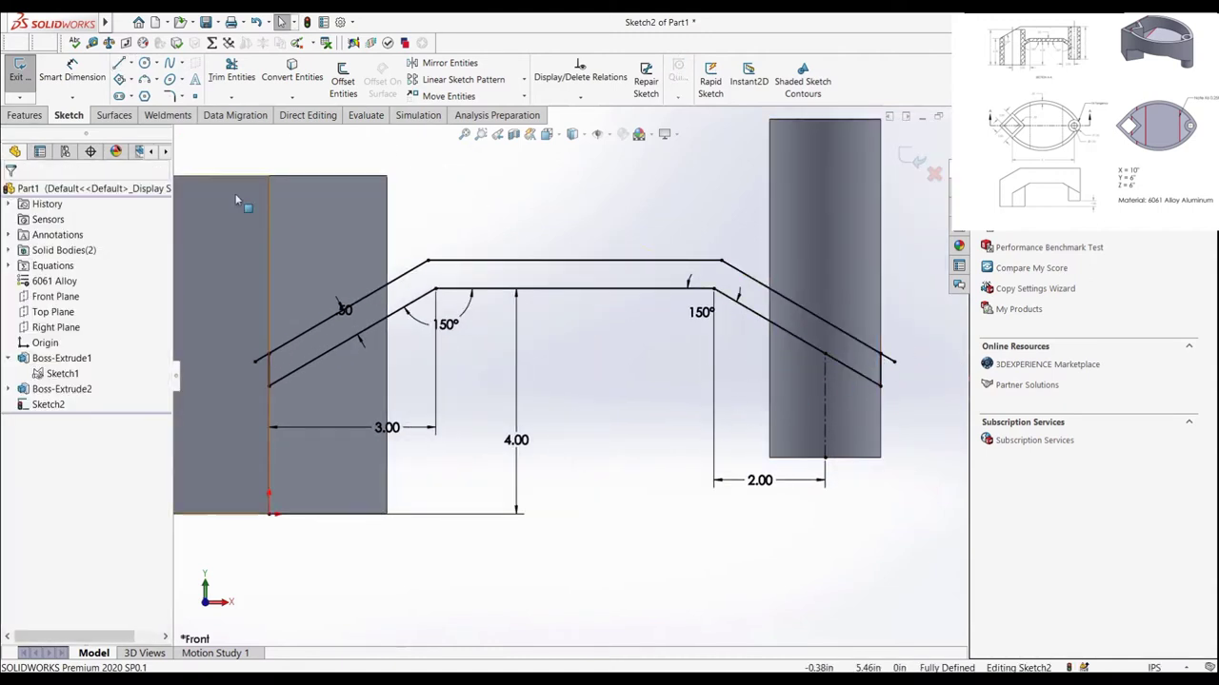
left_click(231, 72)
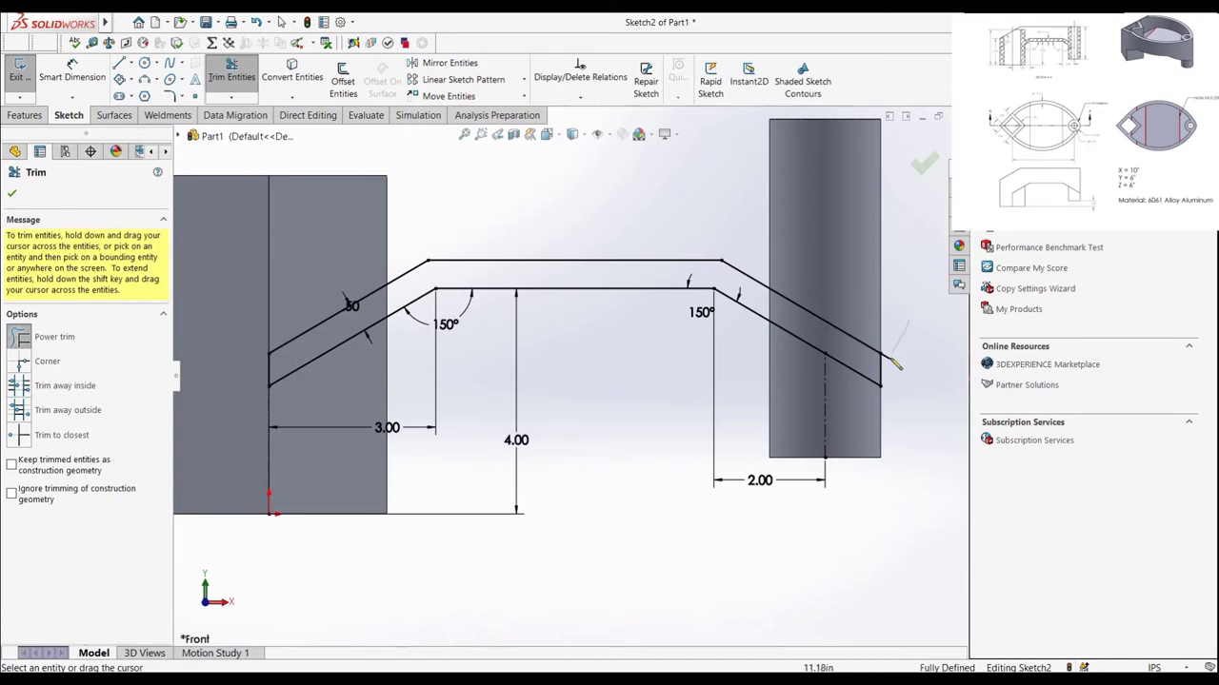
left_click(24, 115)
Step: Boss-extrude the rib profile 10 in Mid Plane so it merges with the tube and cylinder
key("Escape")
left_click(26, 81)
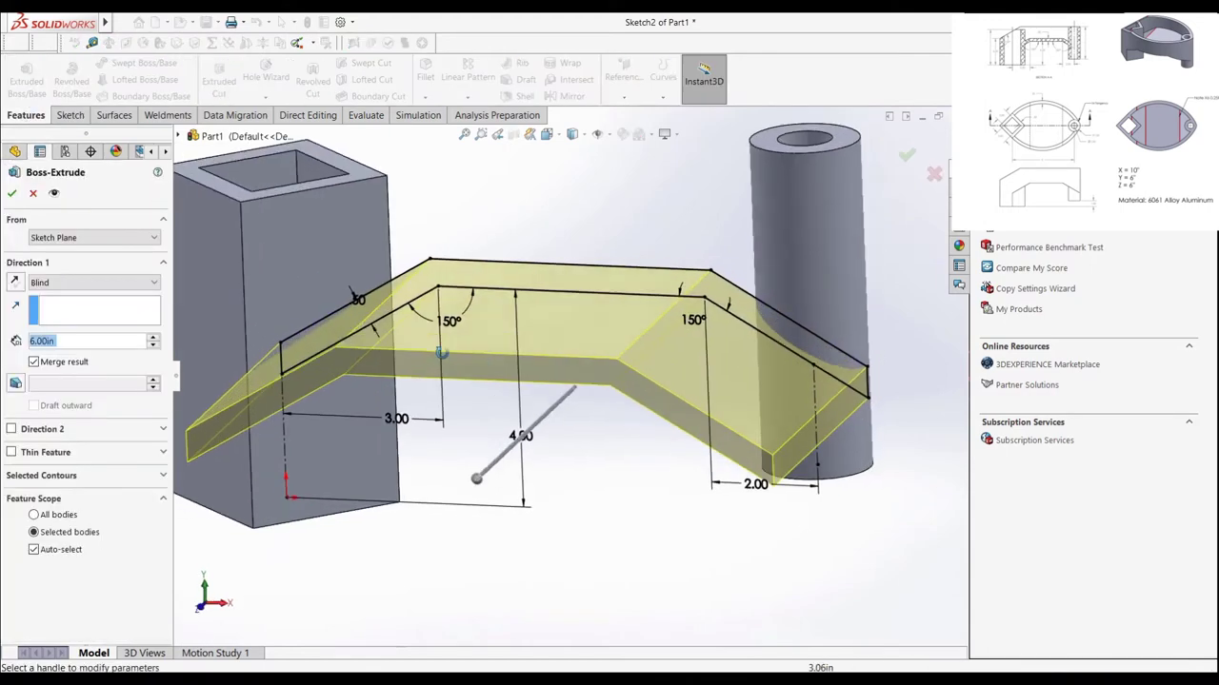
left_click(92, 283)
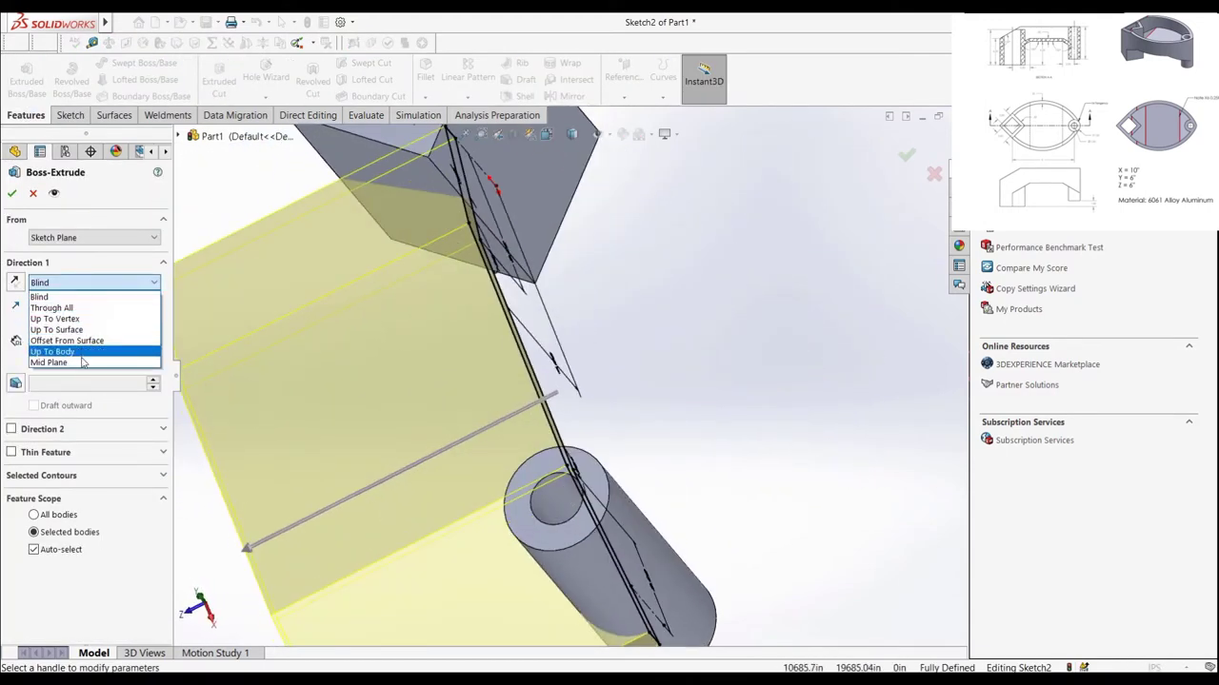
left_click(85, 354)
type("10")
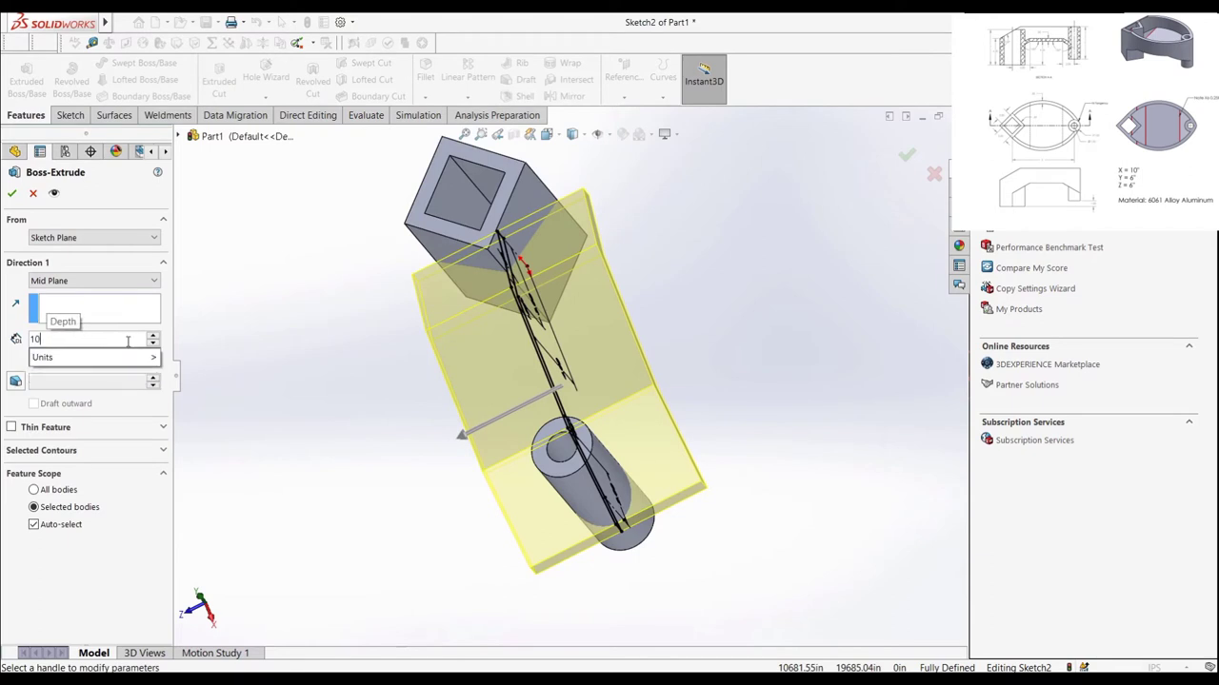
key("Return")
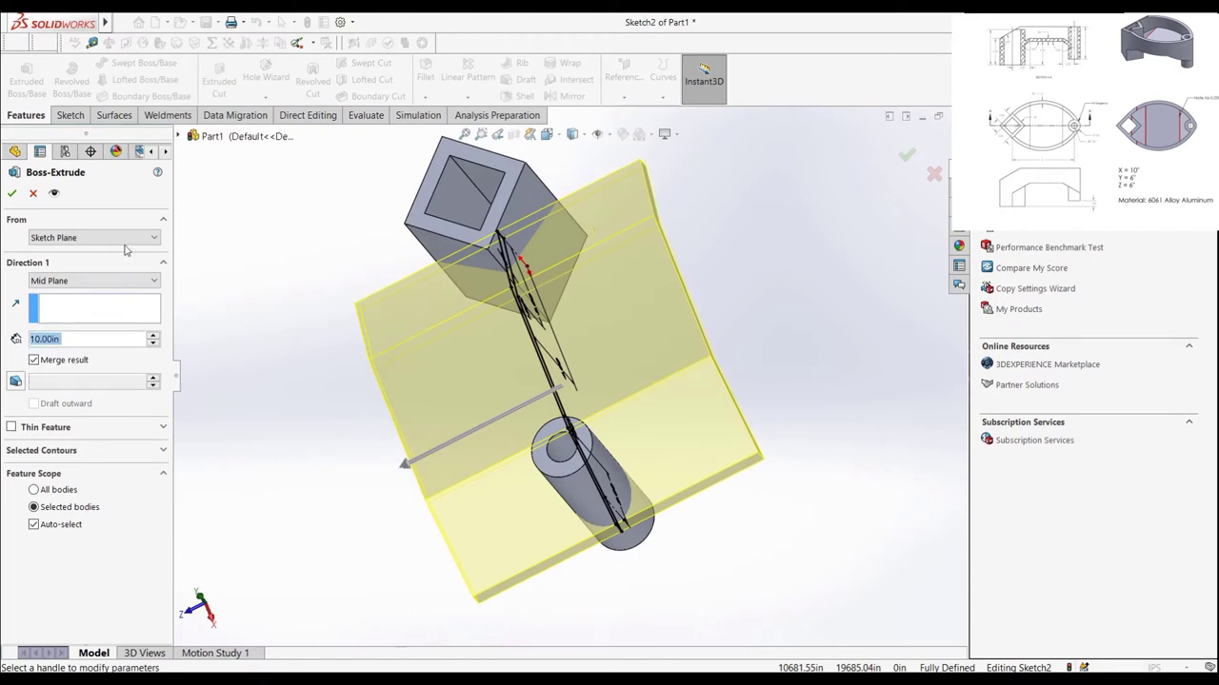
left_click(13, 194)
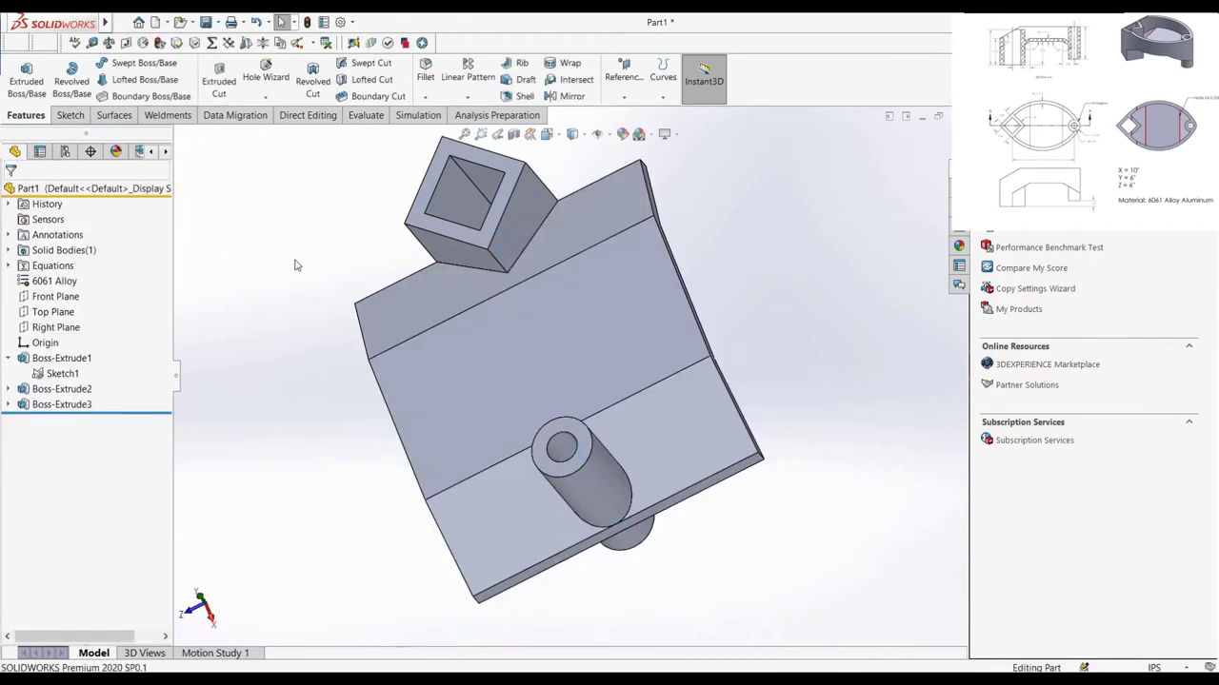
middle_click_drag(295, 264, 305, 336)
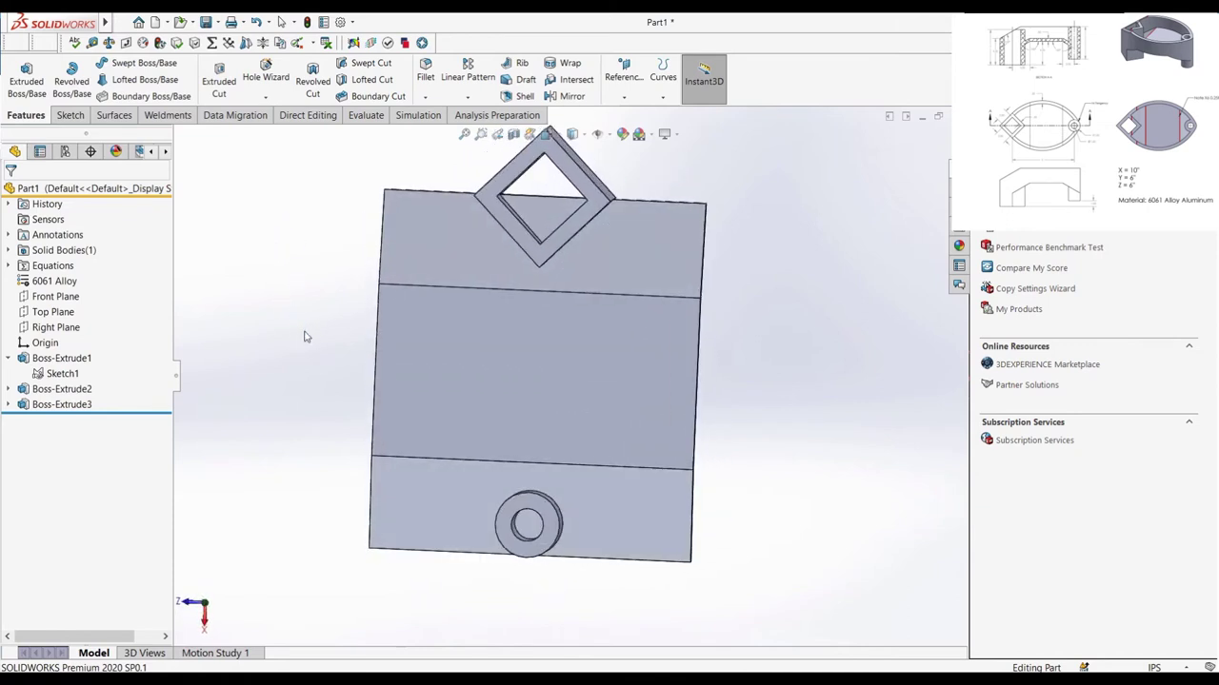
left_click(53, 312)
Step: Sketch on the Top Plane, converting the diamond's two left edges and the cylinder's outer circle
left_click(84, 115)
left_click(19, 72)
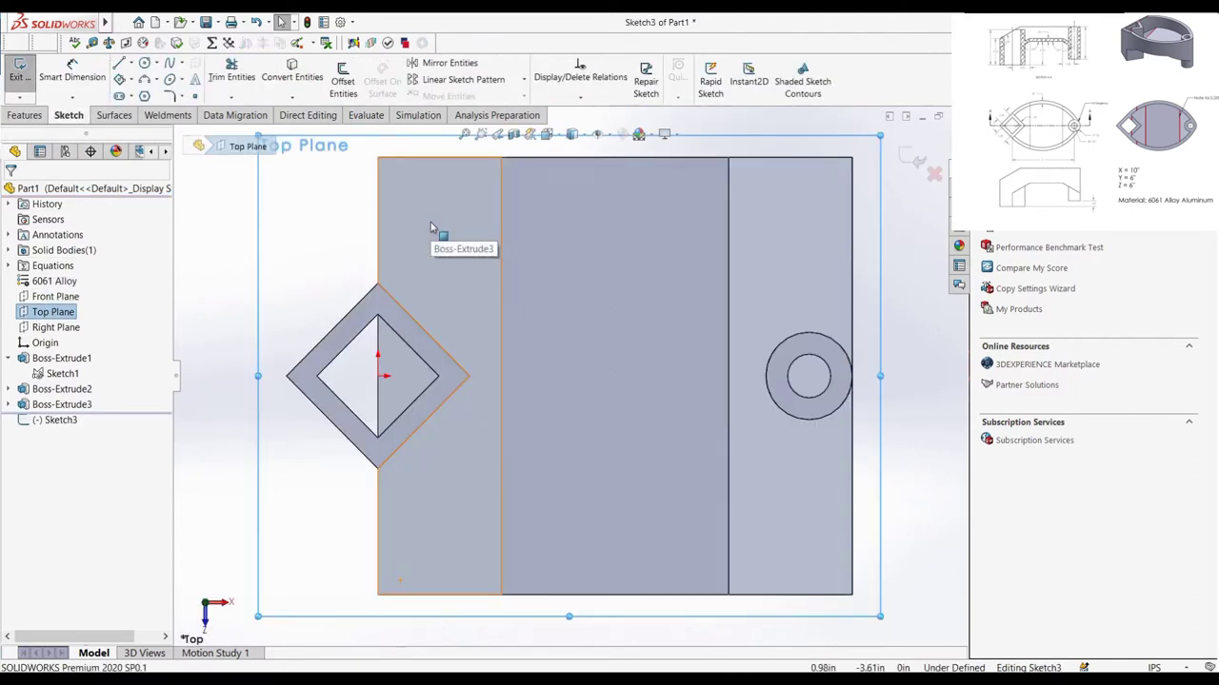
key("Escape")
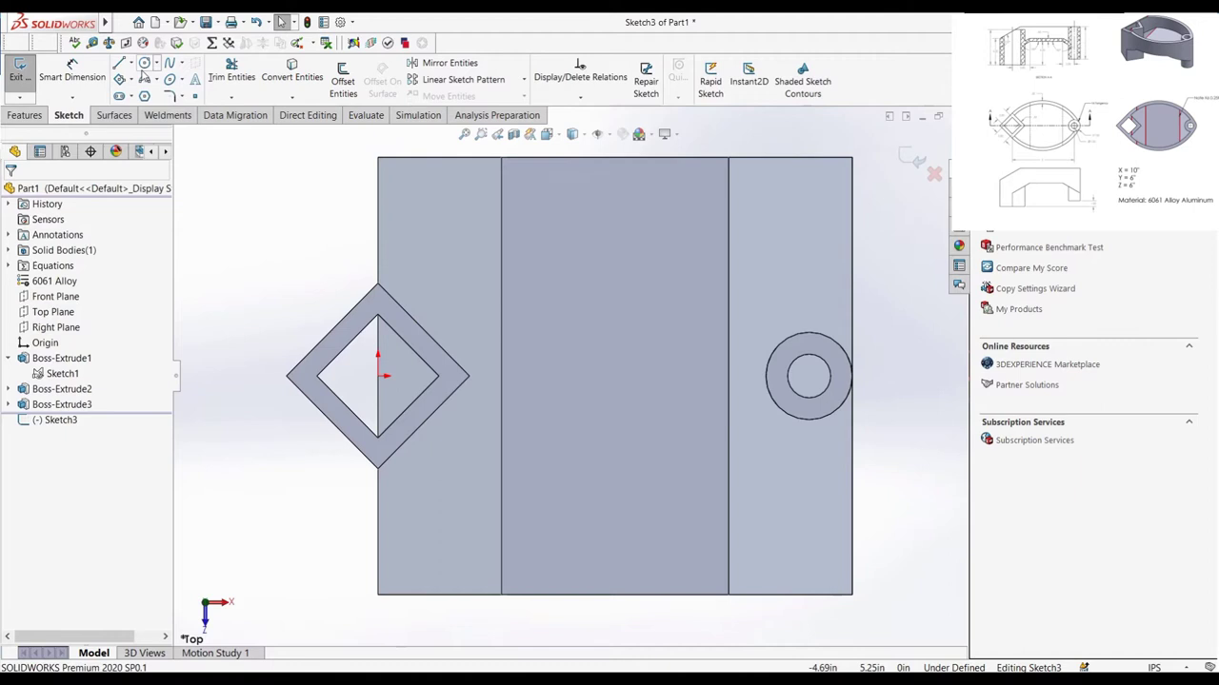
left_click(291, 74)
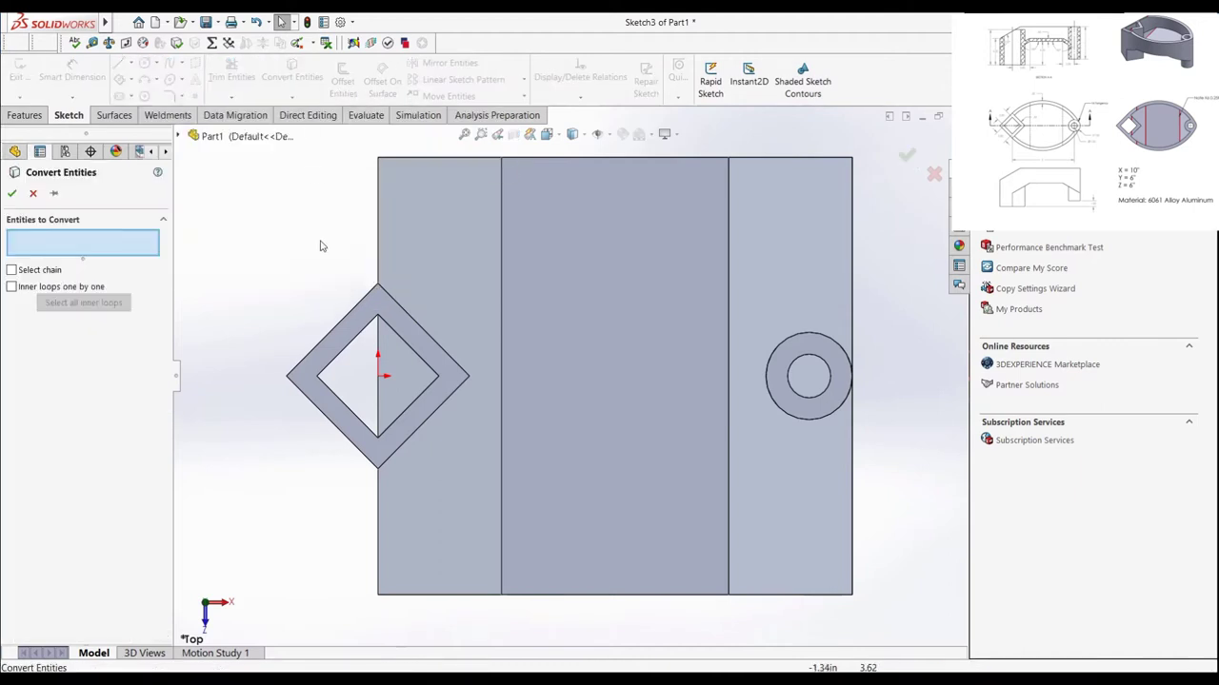
left_click(350, 317)
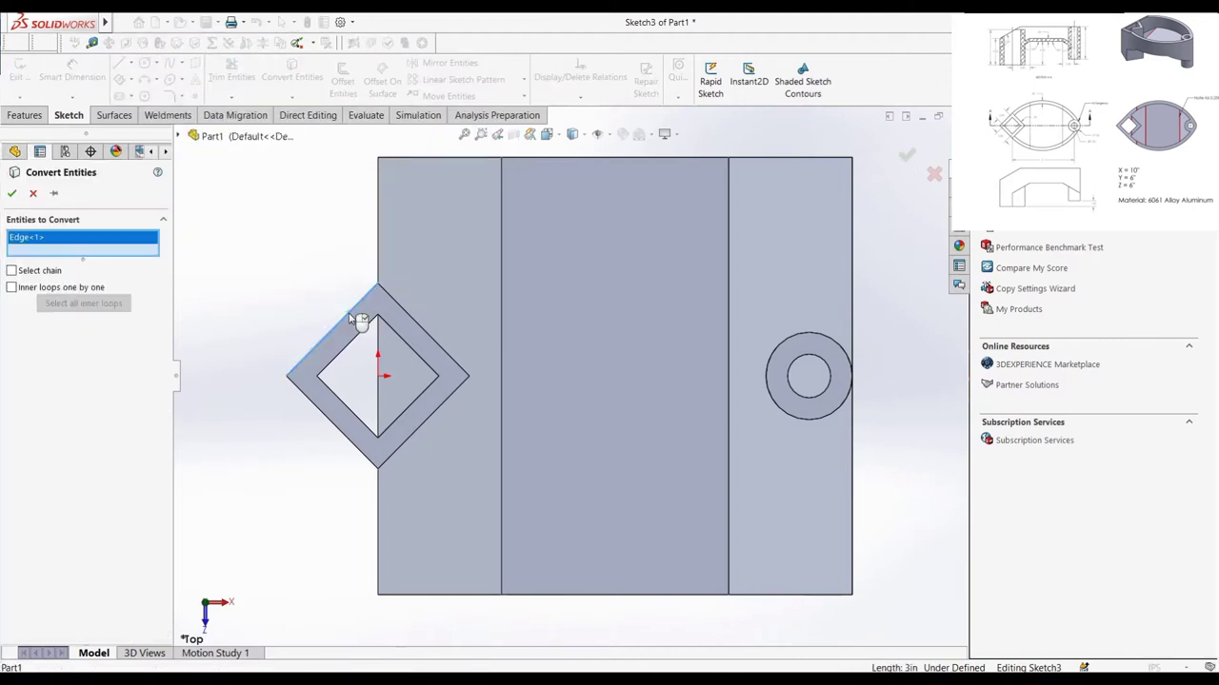
left_click(310, 398)
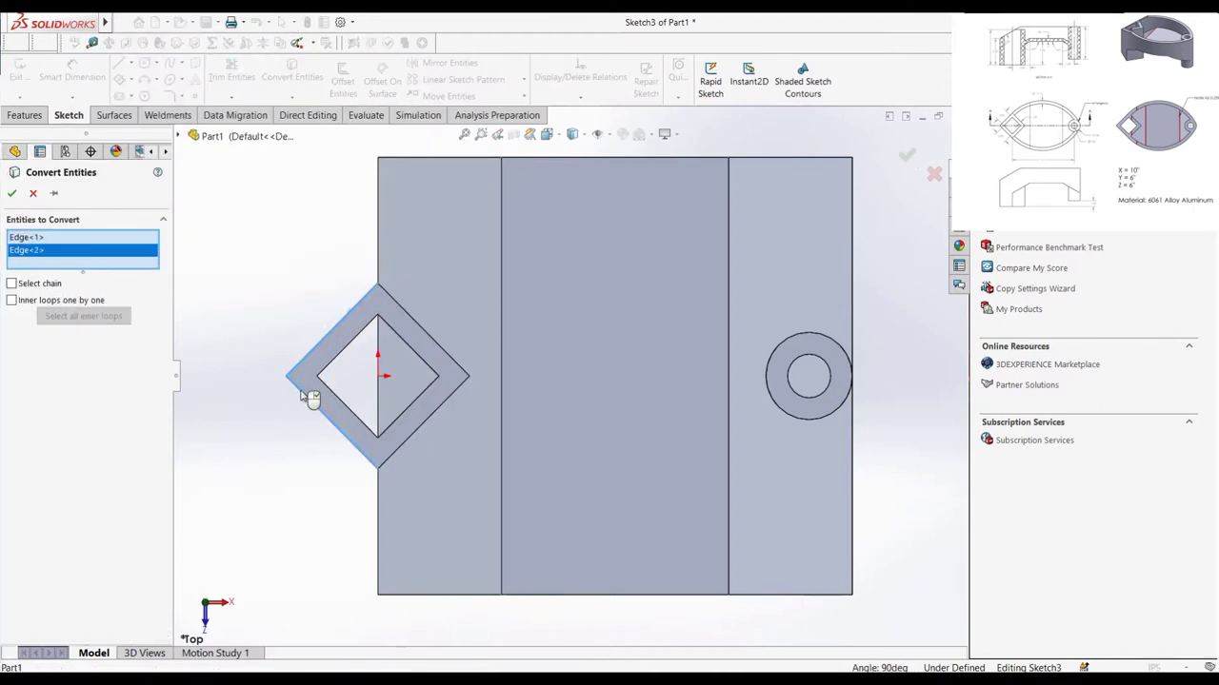
left_click(771, 377)
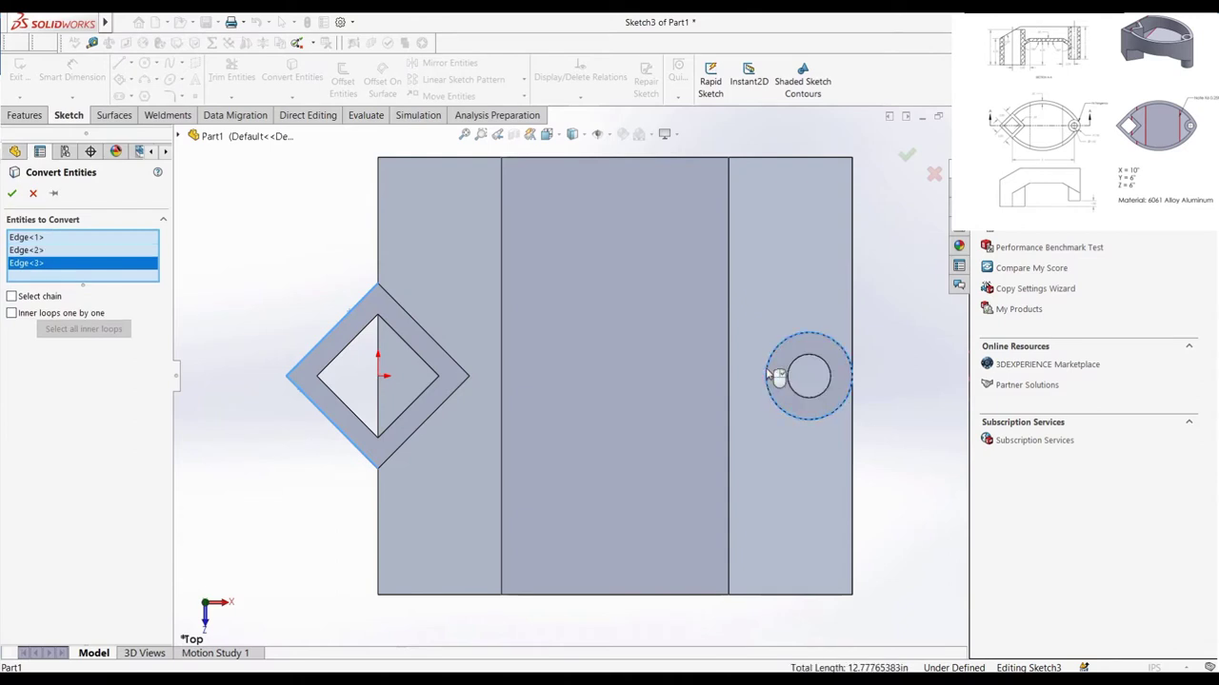
left_click(13, 193)
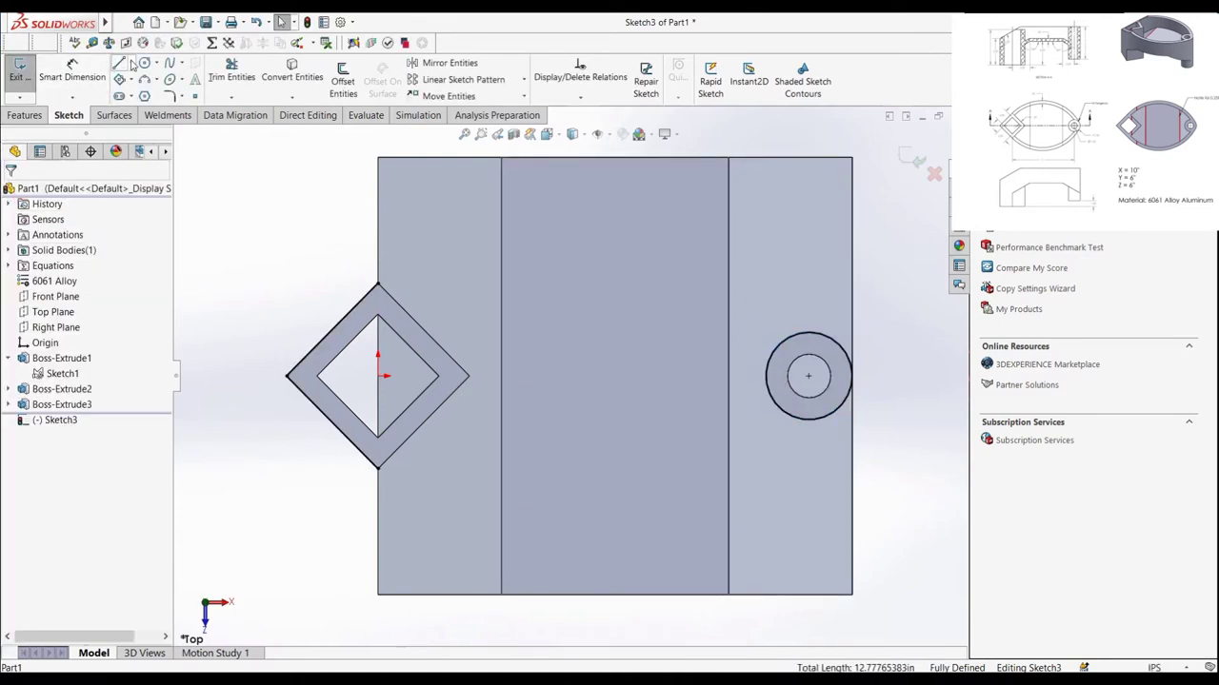
Step: Draw a horizontal centerline from the diamond's centre through the part
left_click(132, 63)
left_click(152, 95)
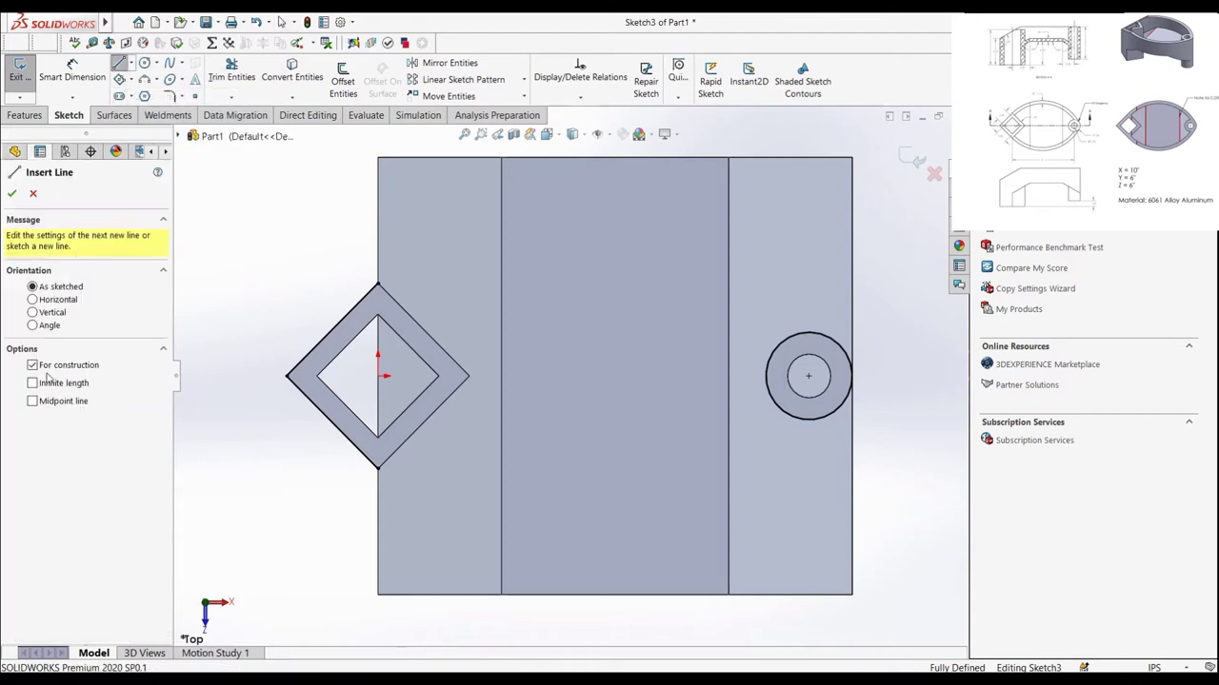
left_click(378, 376)
left_click(564, 382)
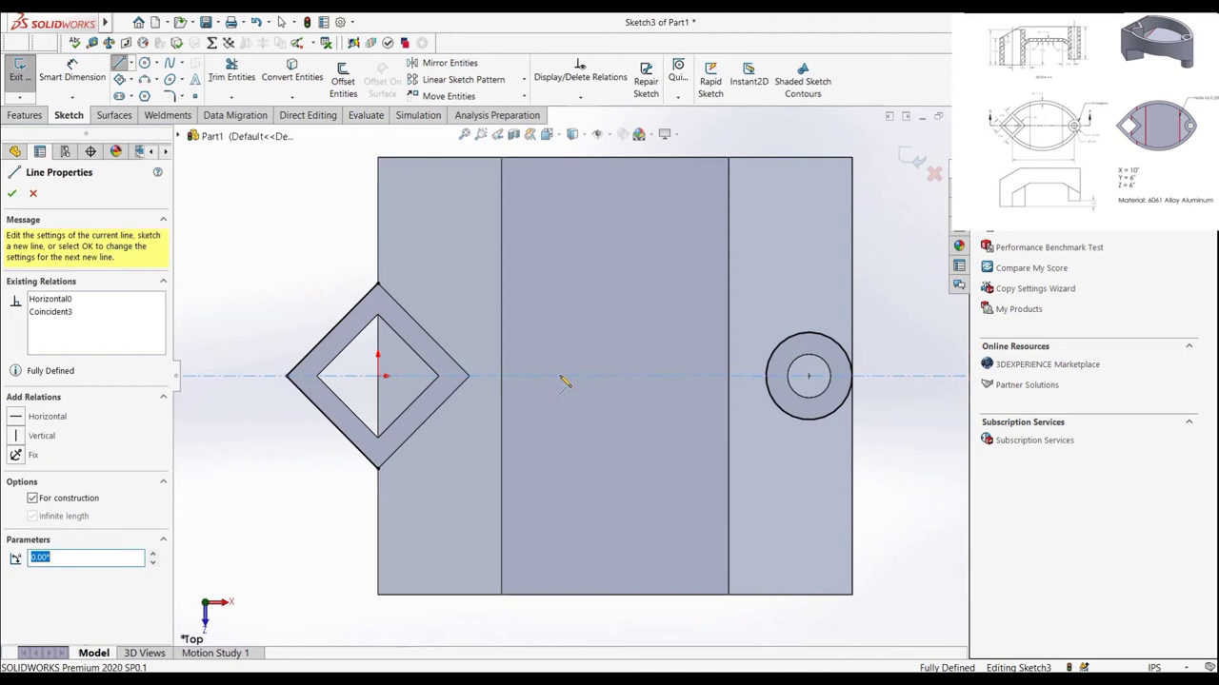
left_click(14, 193)
left_click(33, 193)
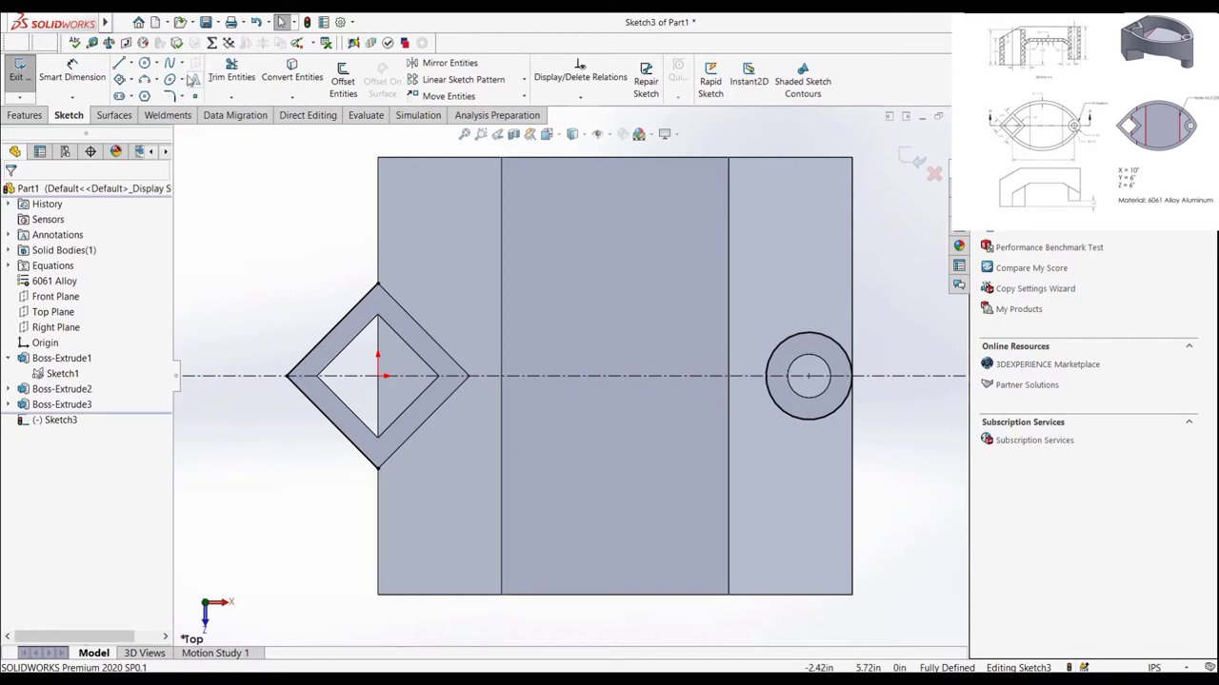
Step: Draw a 3-point arc from the diamond's top vertex to the cylinder, tangent to the diamond edge
left_click(144, 81)
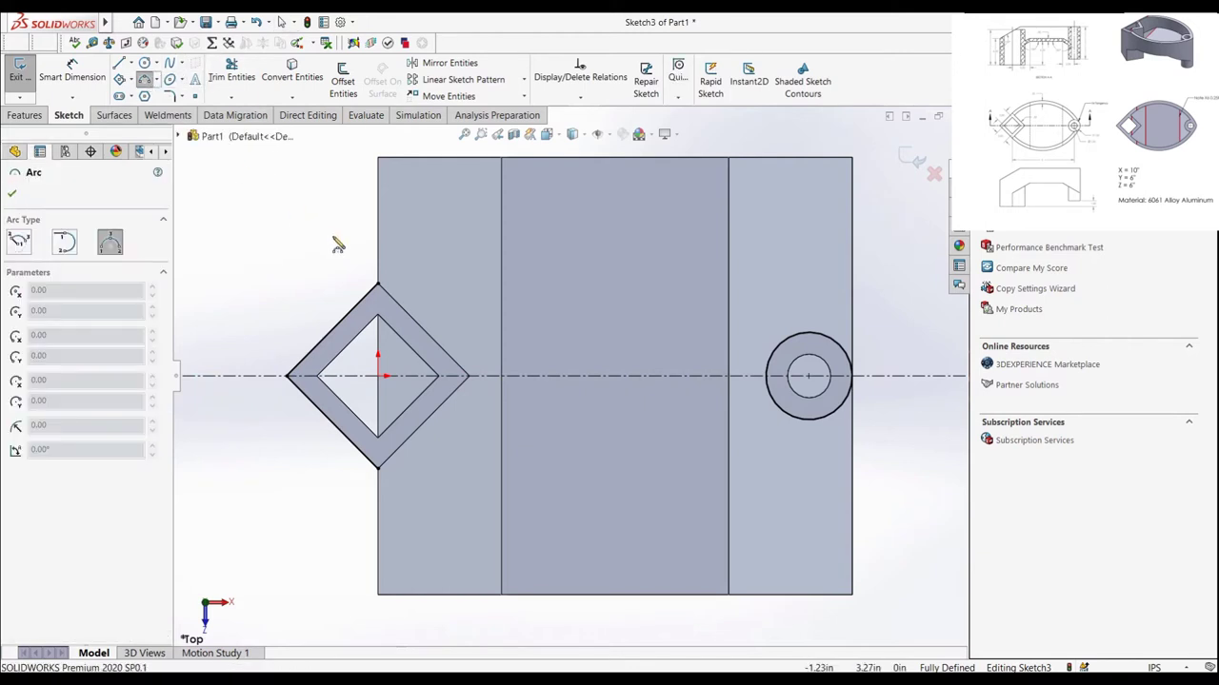
left_click(378, 283)
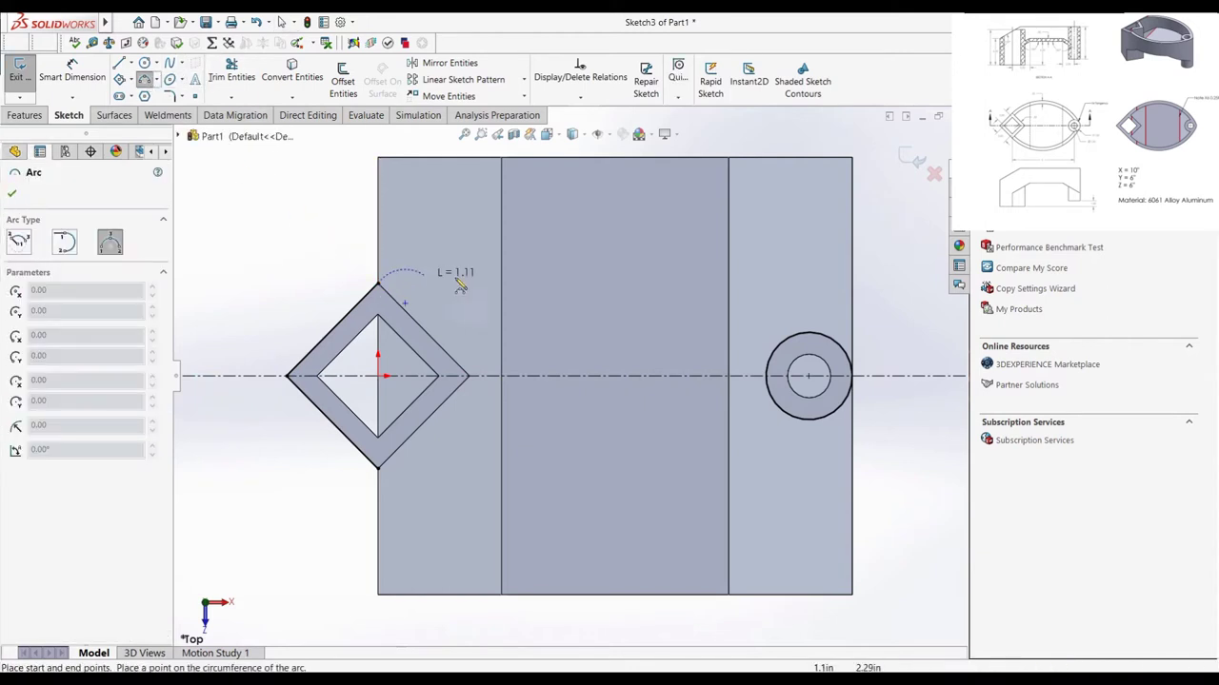
left_click(837, 343)
left_click(821, 329)
key("Escape")
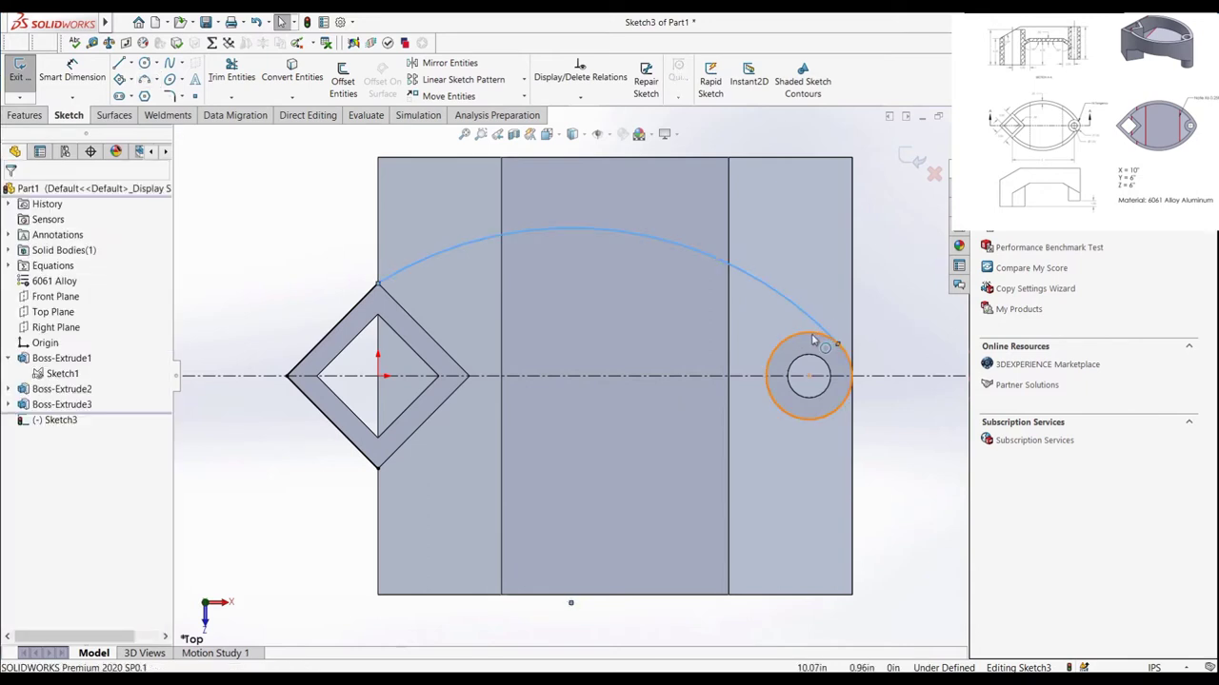
left_click(811, 335)
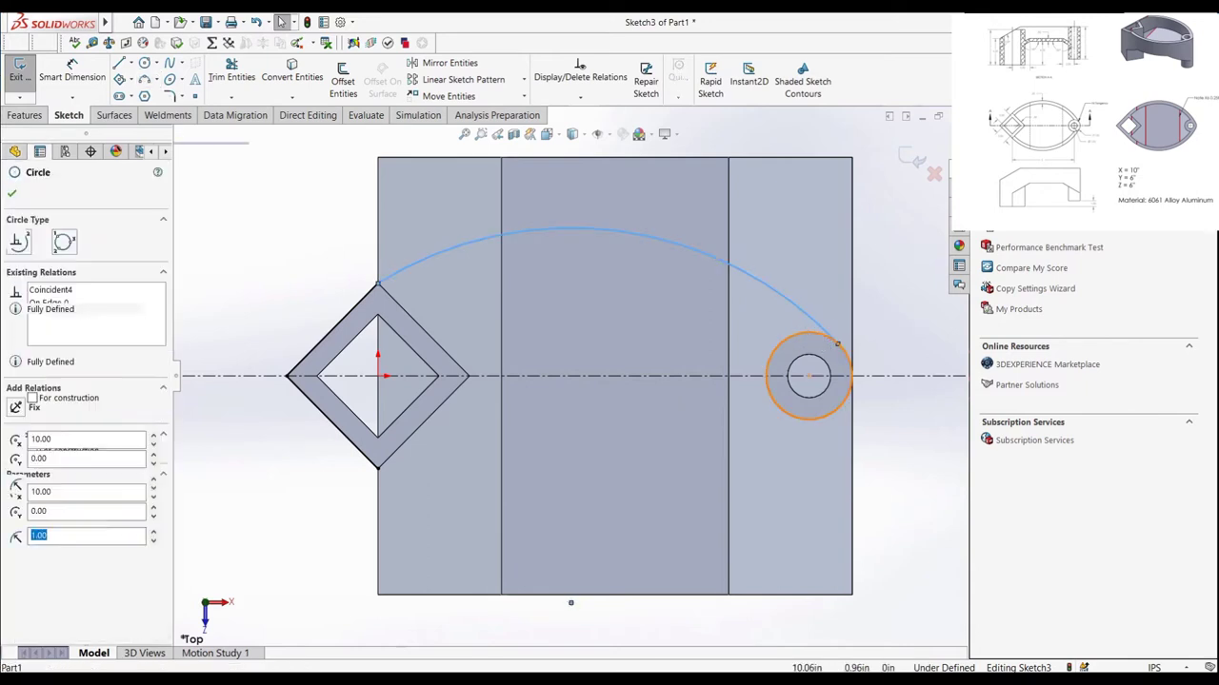
left_click(620, 241, "ctrl")
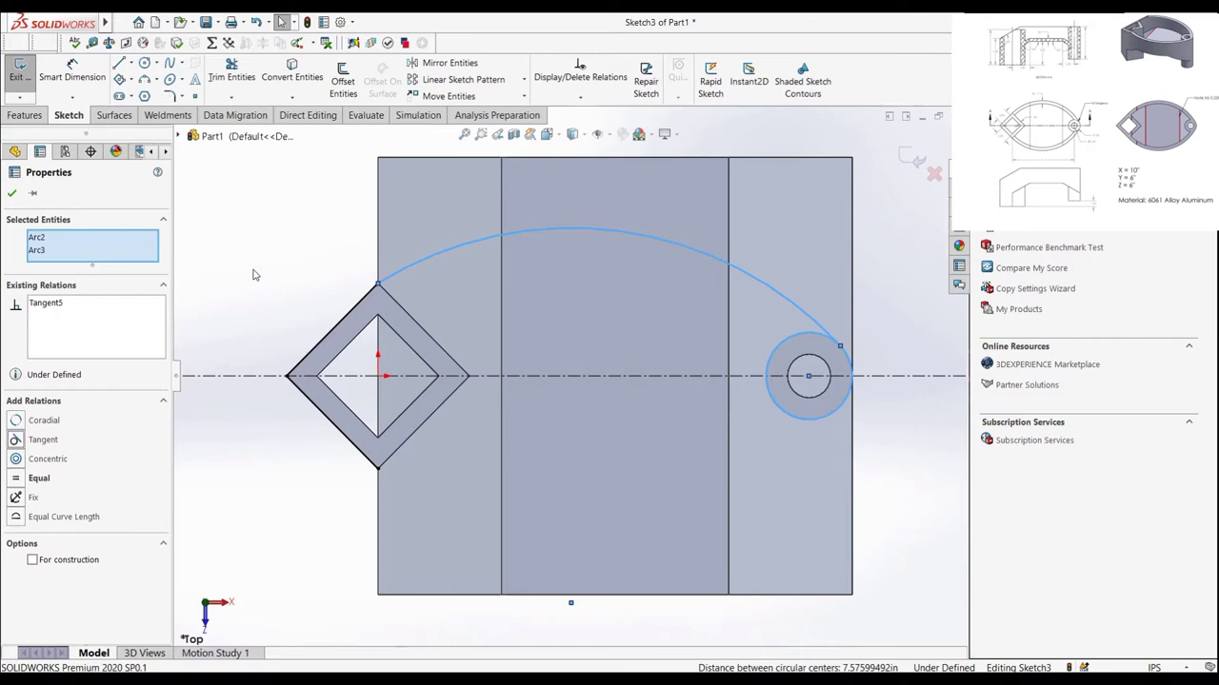
left_click(347, 298)
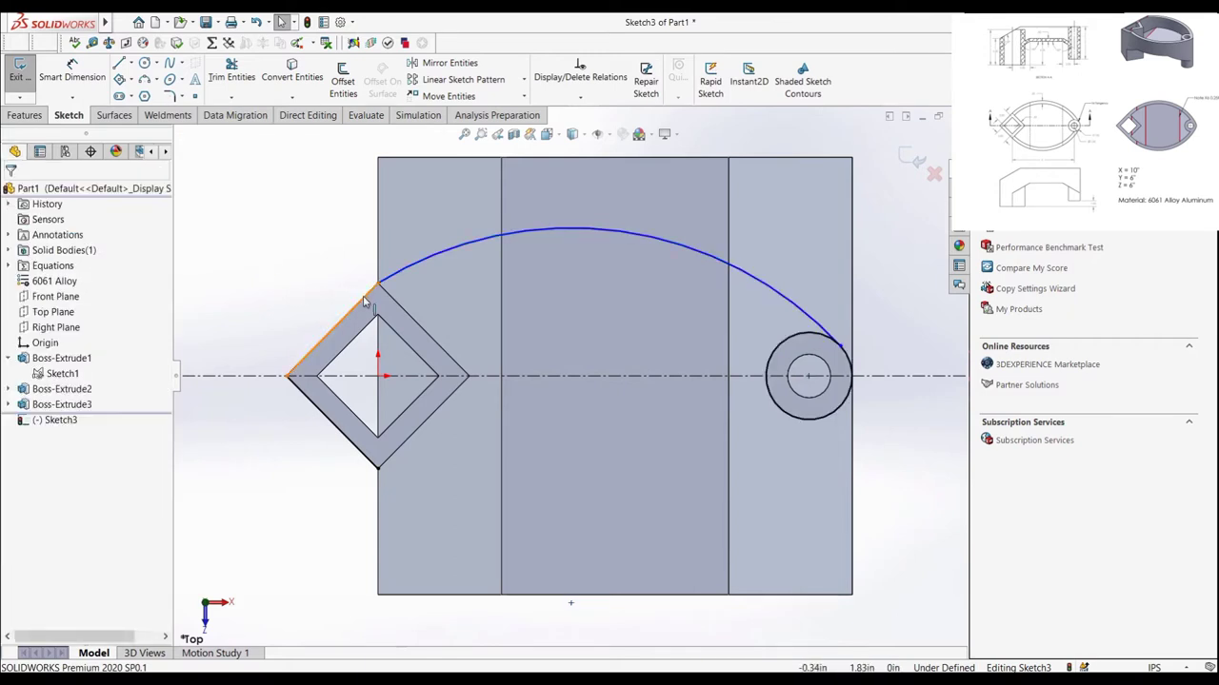
left_click(365, 301)
left_click(403, 270, "ctrl")
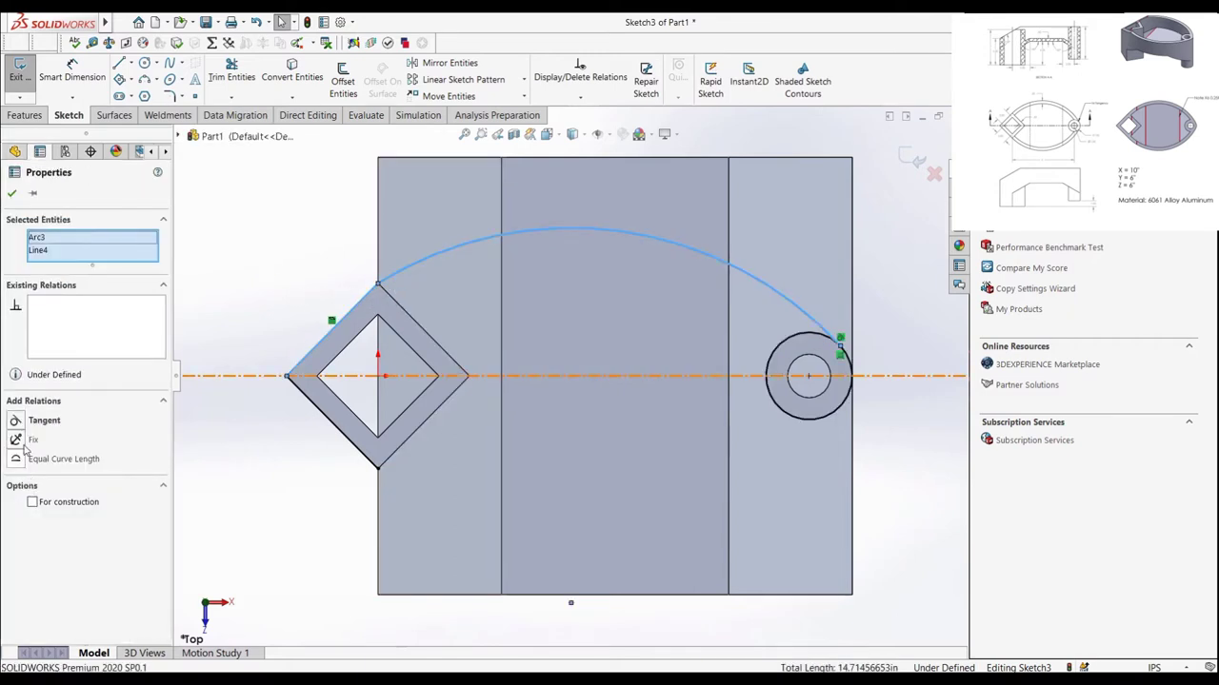
left_click(17, 421)
left_click(235, 306)
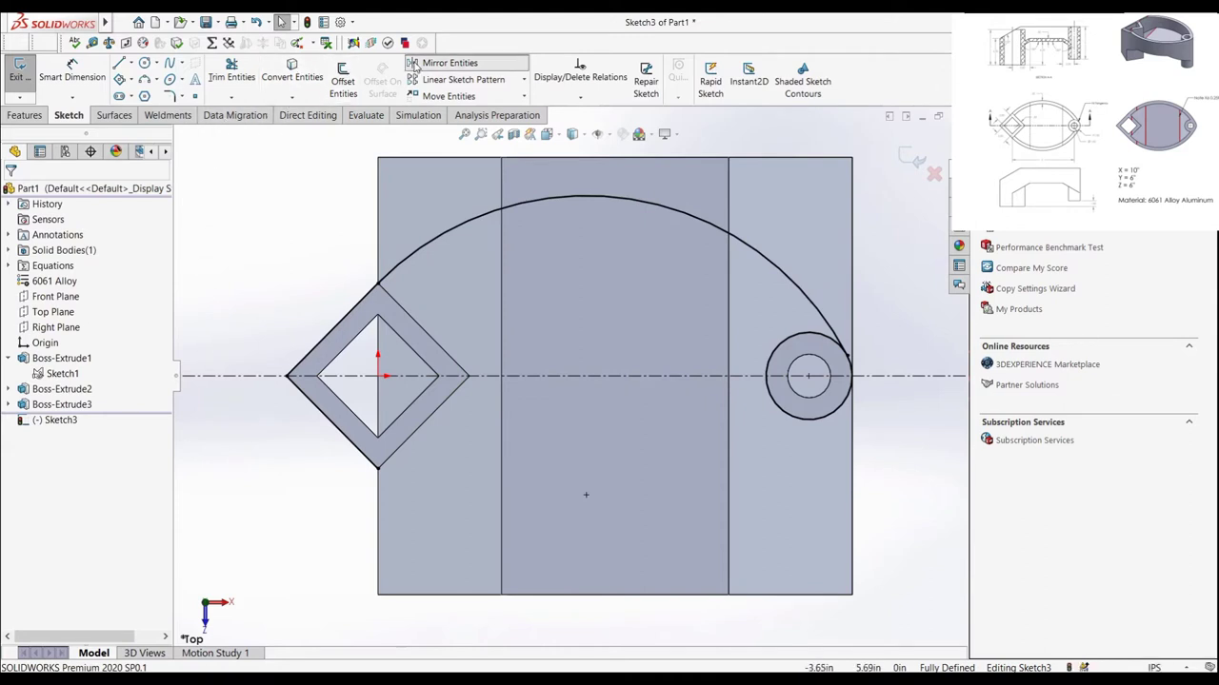
Step: Mirror the arc about the horizontal centerline
left_click(445, 62)
left_click(398, 267)
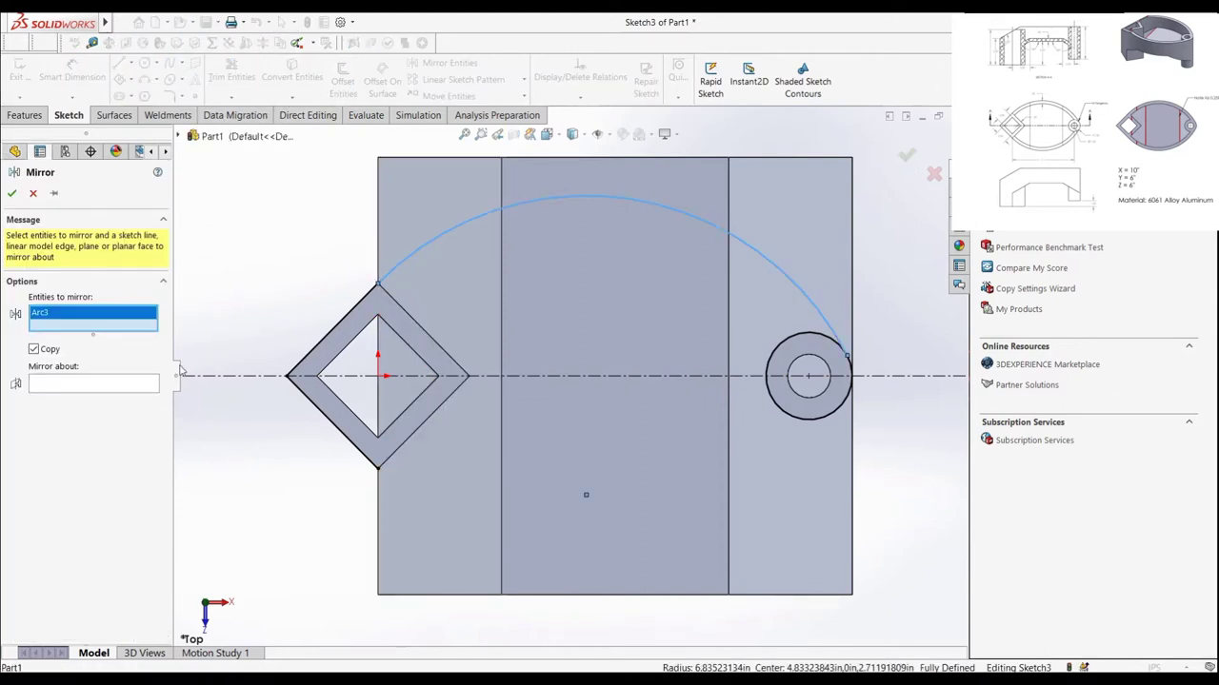
left_click(135, 385)
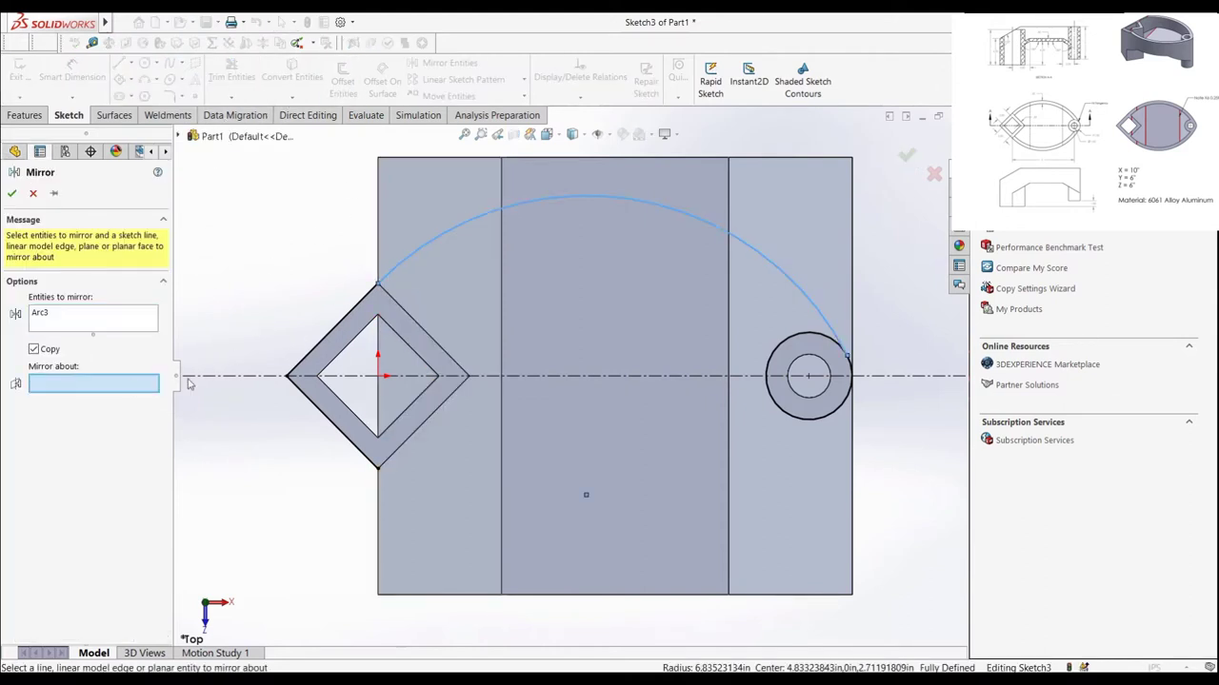
left_click(367, 378)
left_click(12, 193)
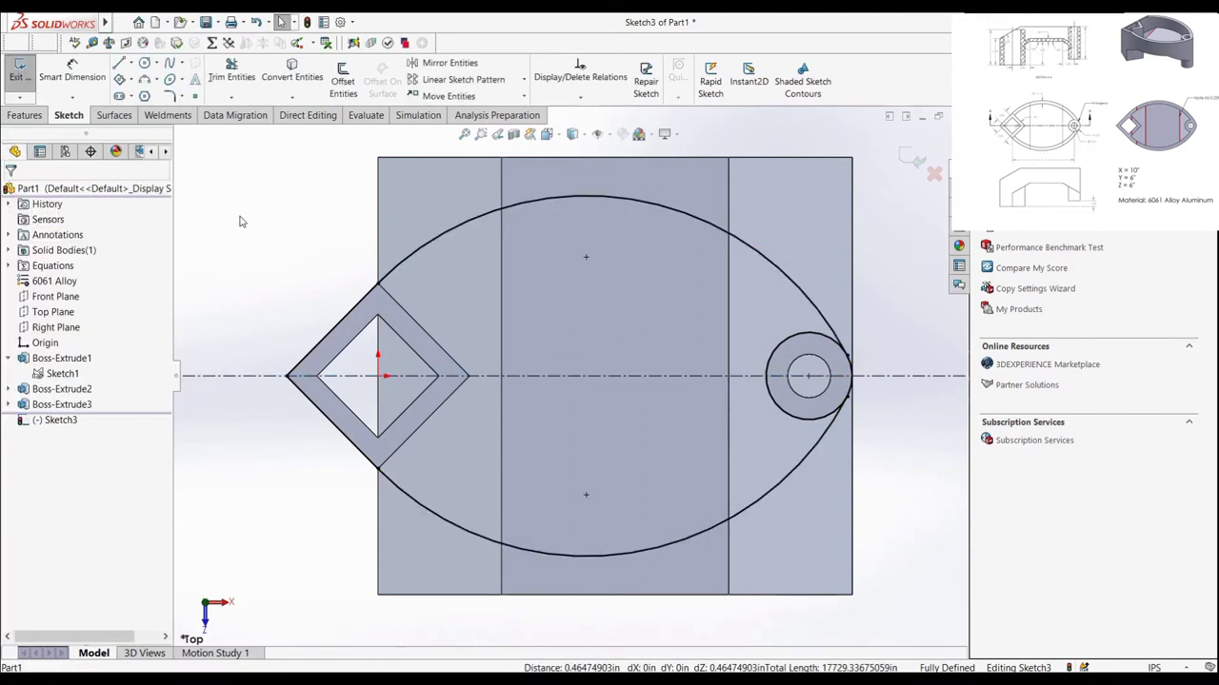
left_click(231, 68)
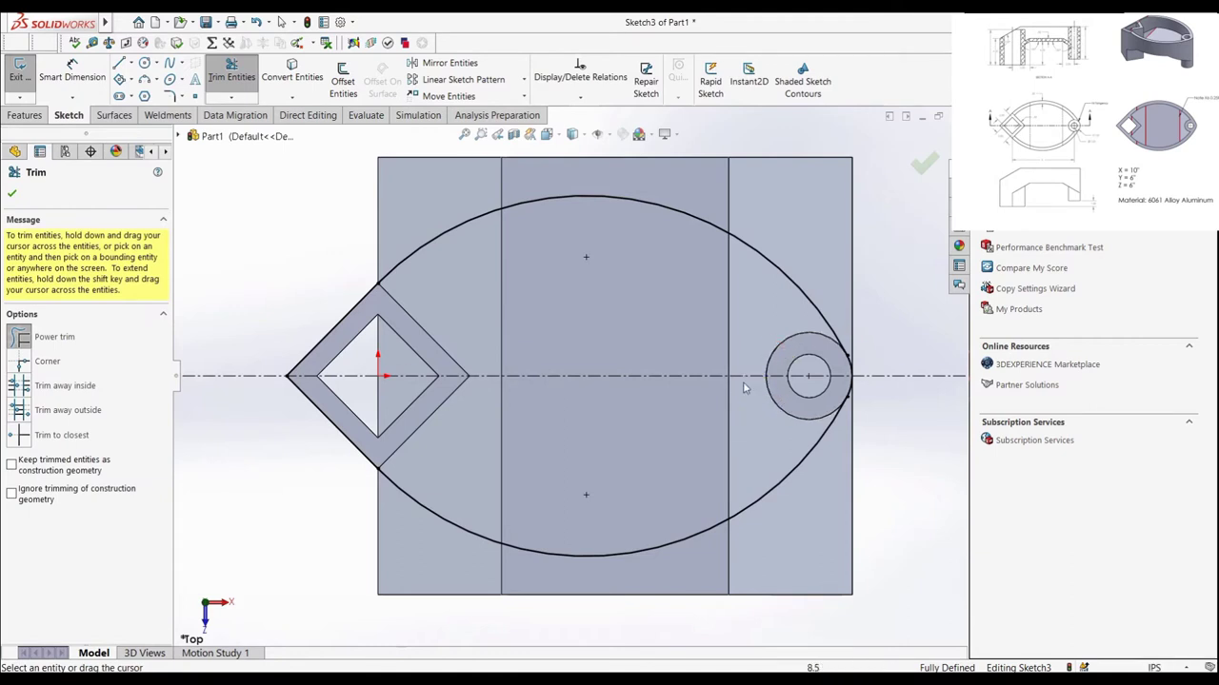
Step: Extrude-cut the sketch Through All, flipped to remove material outside the eye-shaped outline
left_click(28, 115)
left_click(219, 83)
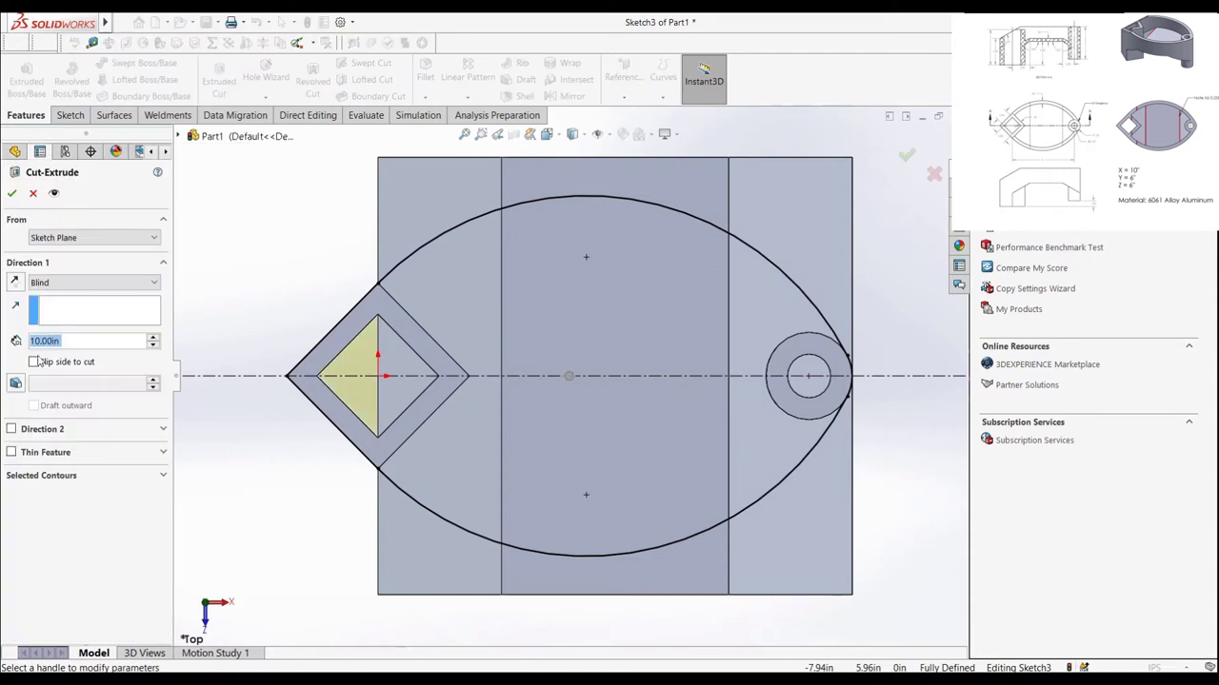
left_click(50, 282)
left_click(48, 305)
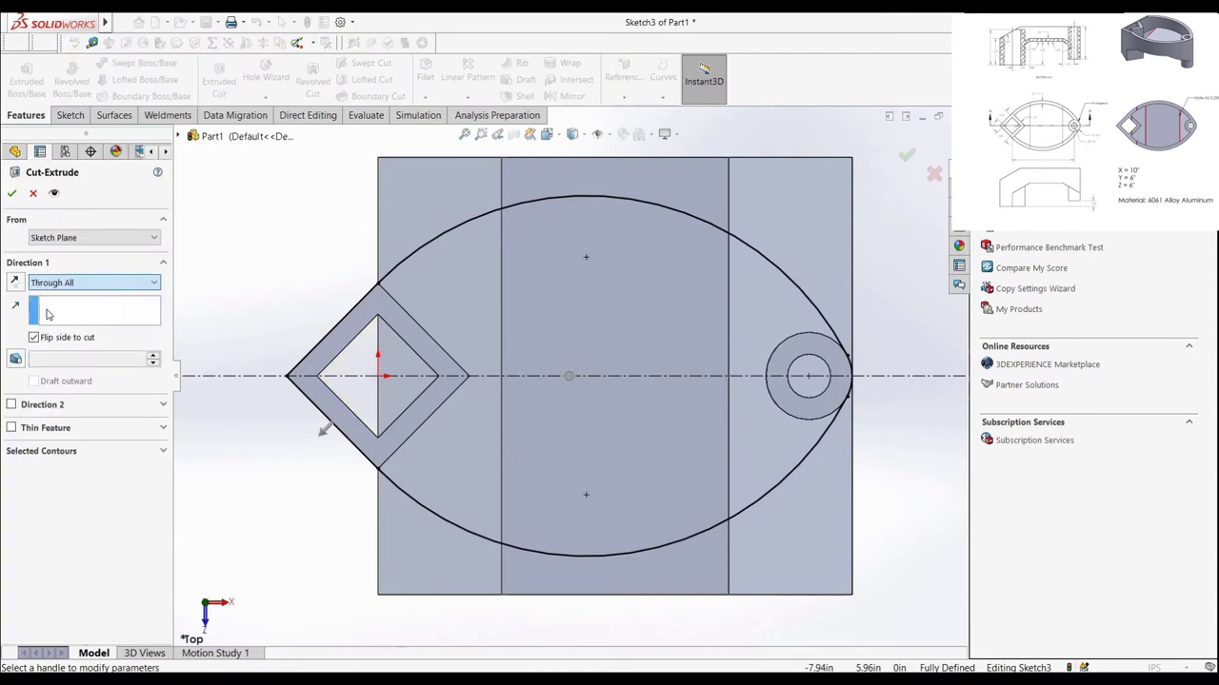
left_click(16, 283)
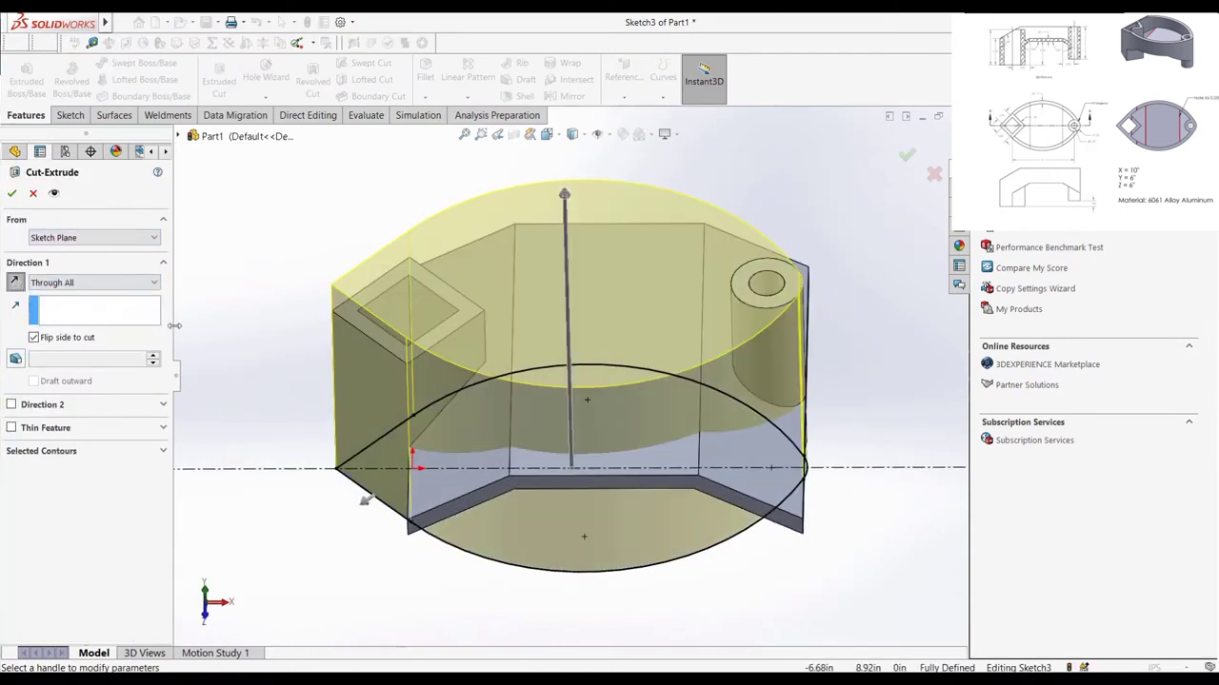
left_click(14, 193)
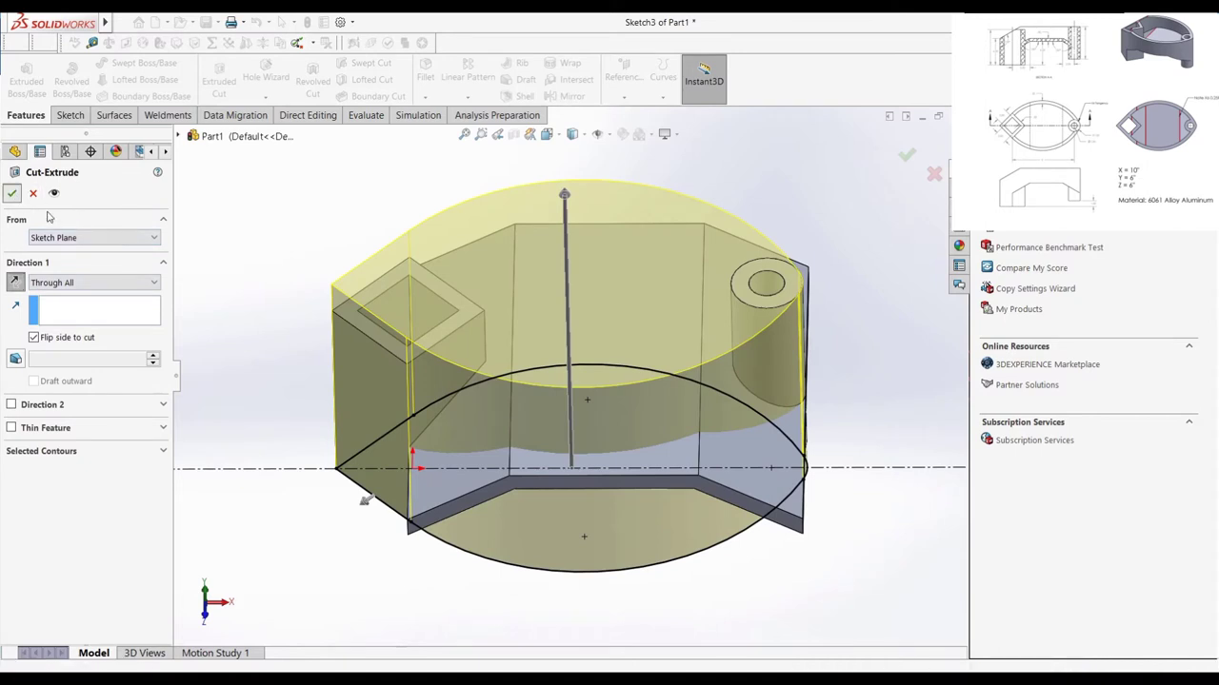
middle_click_drag(313, 313, 315, 388)
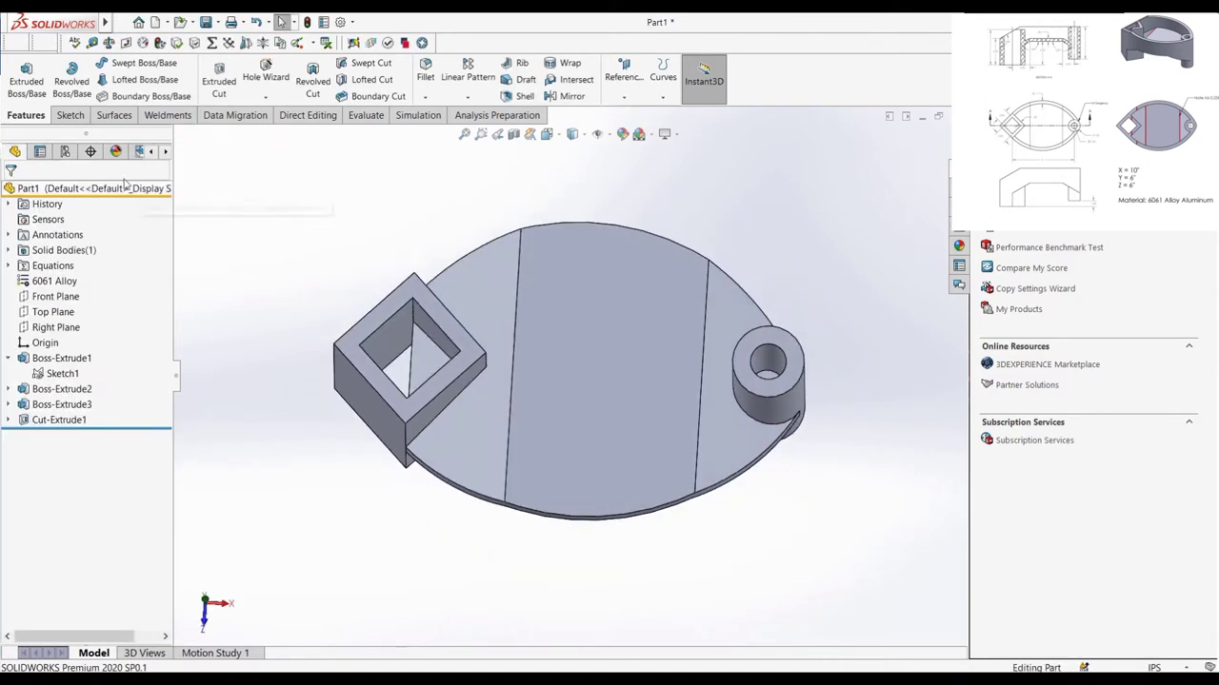
left_click(69, 115)
Step: Sketch on the Top Plane, converting the four diamond edges and the round hole edge
left_click(21, 76)
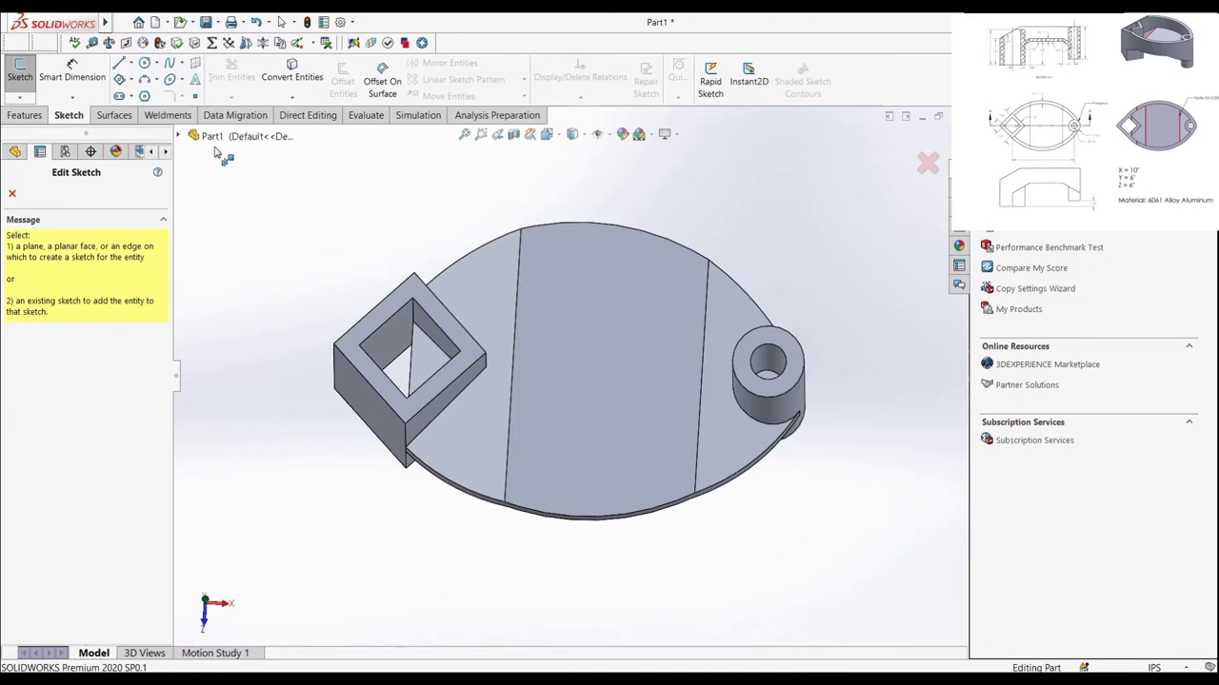
left_click(209, 136)
left_click(226, 261)
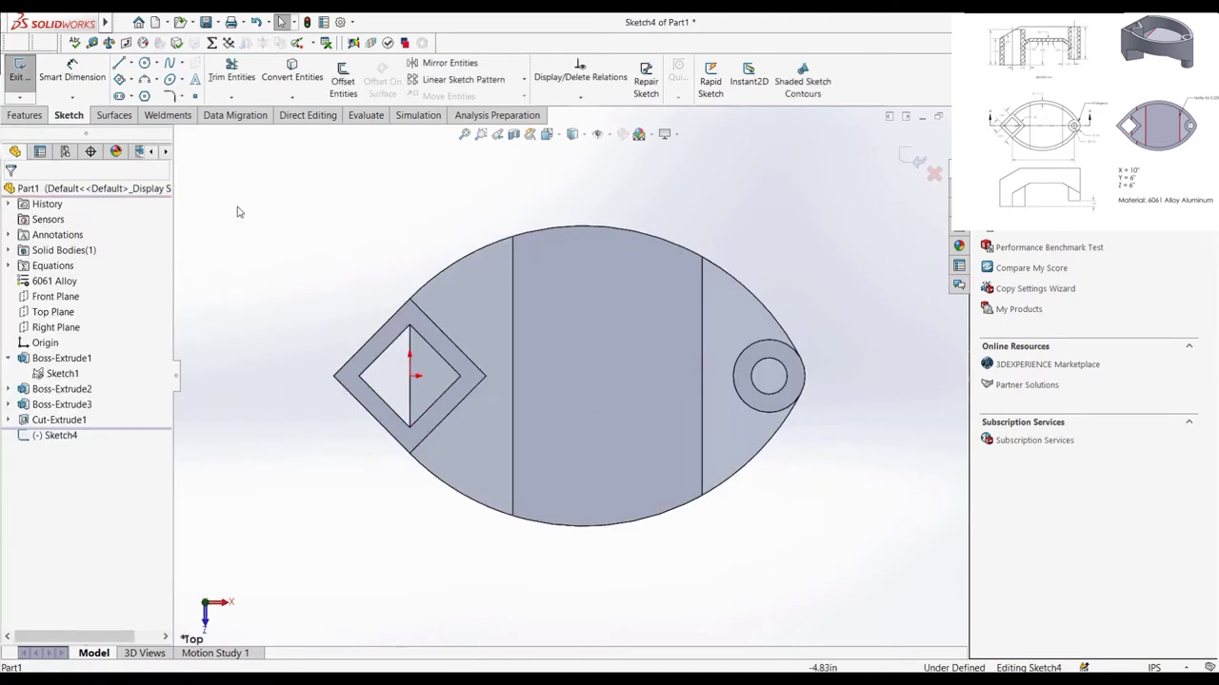
left_click(292, 76)
left_click(384, 356)
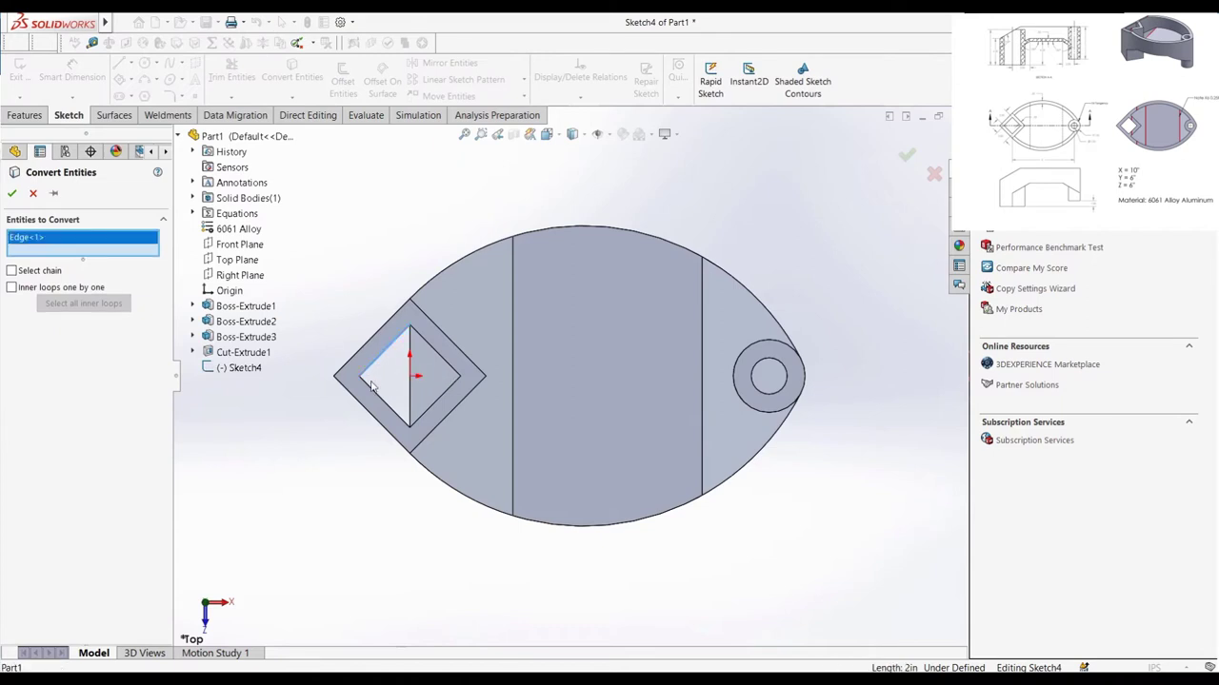
left_click(381, 400)
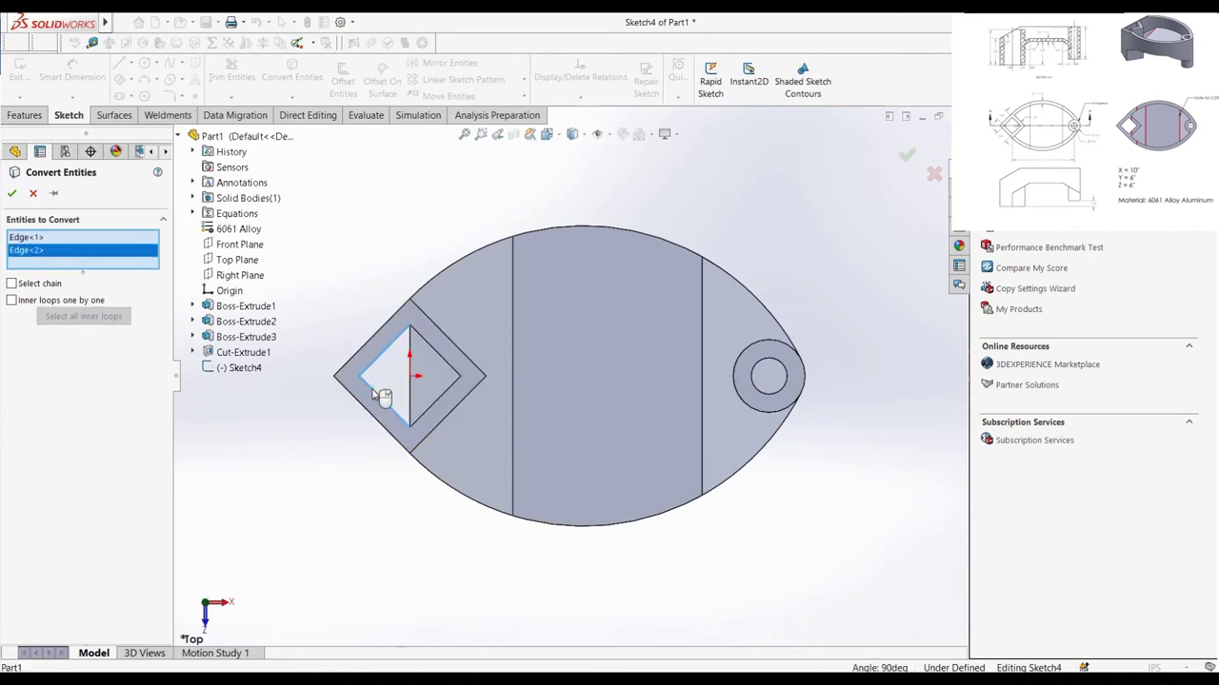
left_click(436, 356)
left_click(449, 394)
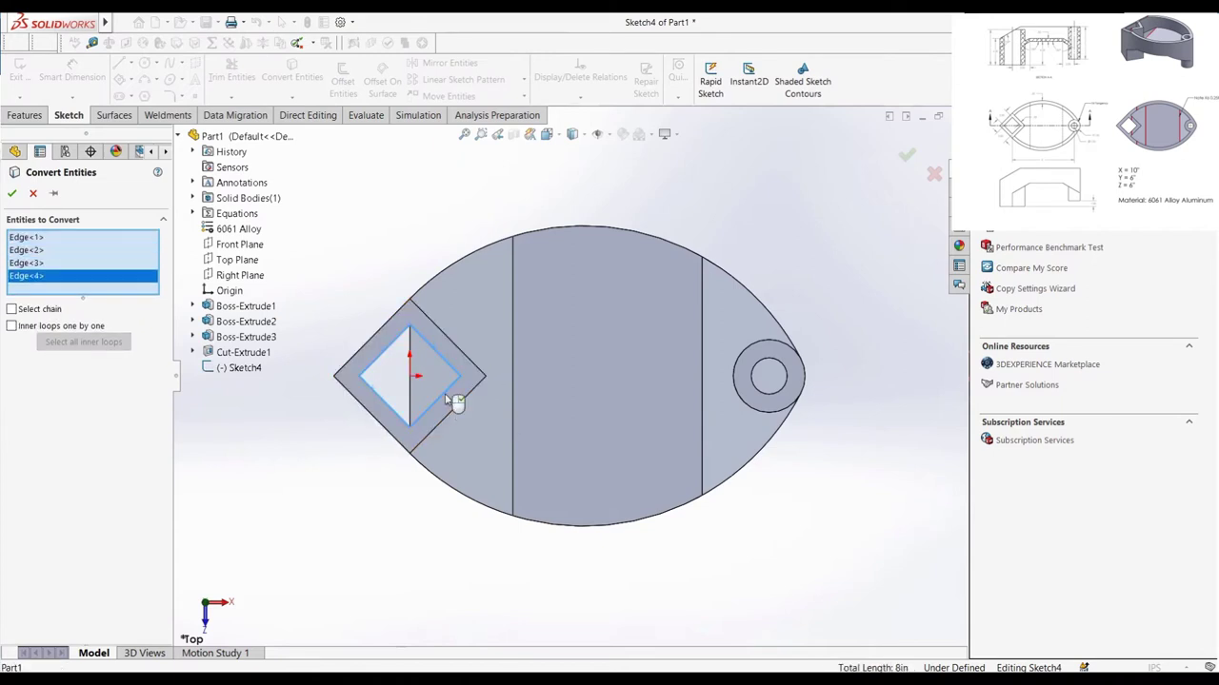
left_click(756, 388)
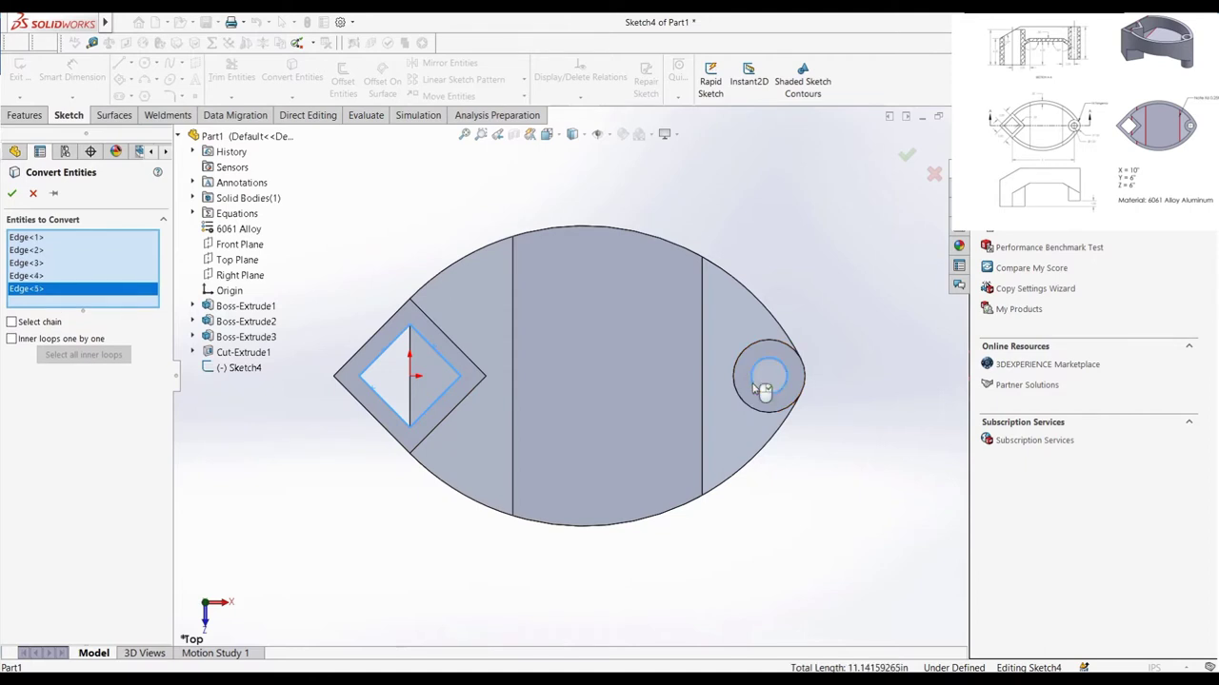
left_click(11, 193)
Step: Extrude-cut the converted diamond and hole Through All, creating Cut-Extrude3
left_click(40, 115)
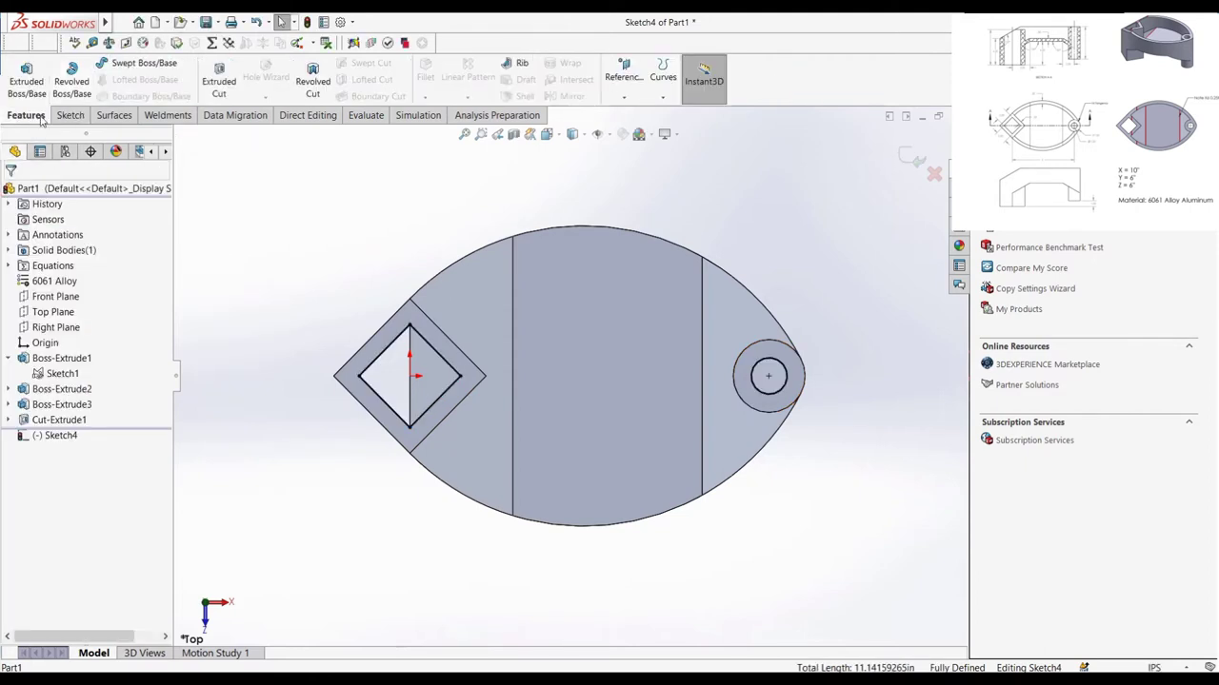
left_click(212, 88)
left_click(72, 283)
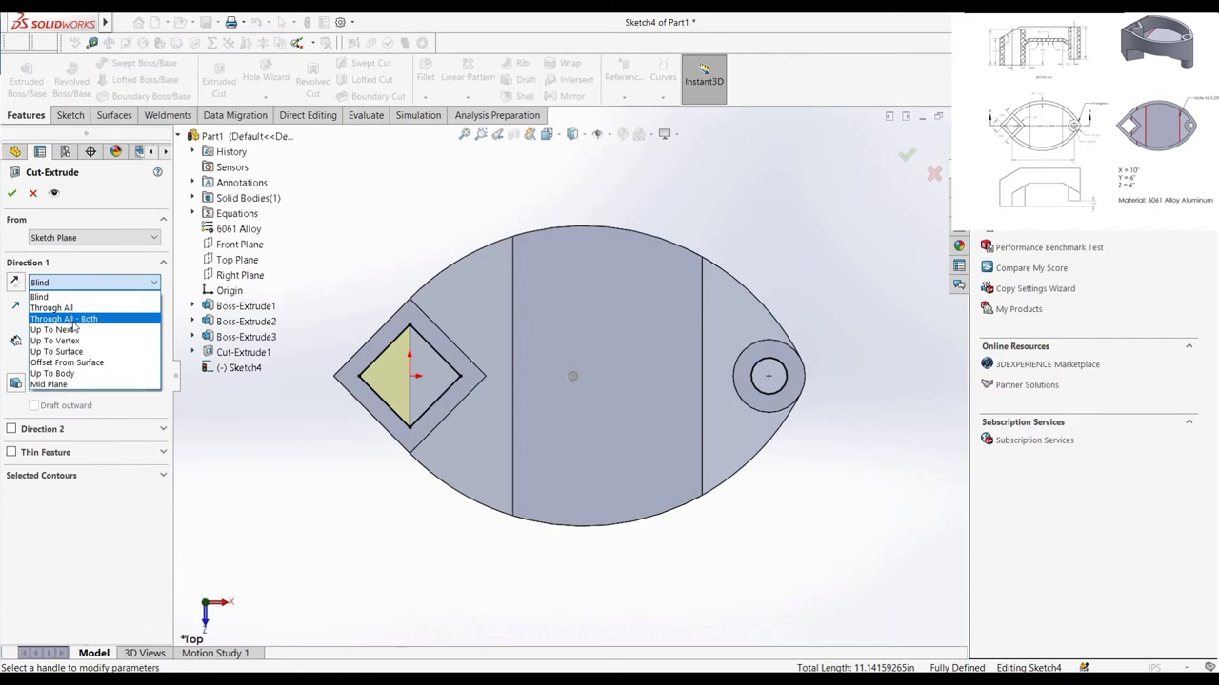
left_click(63, 319)
left_click(12, 193)
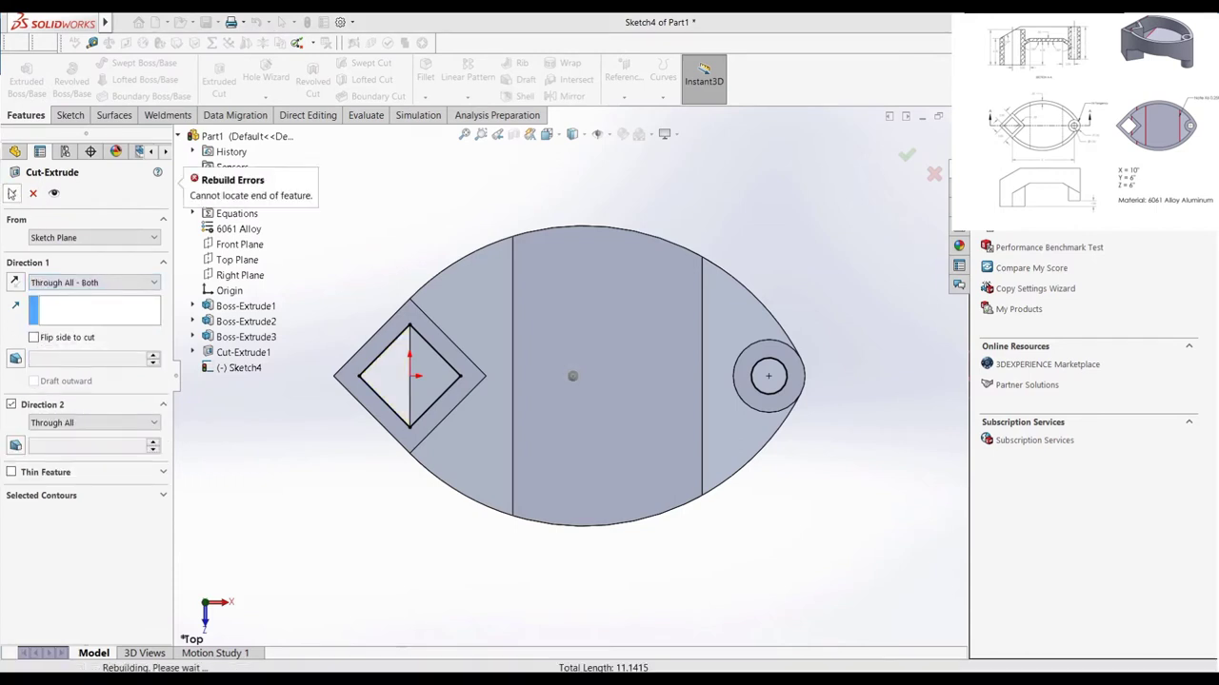
left_click(59, 283)
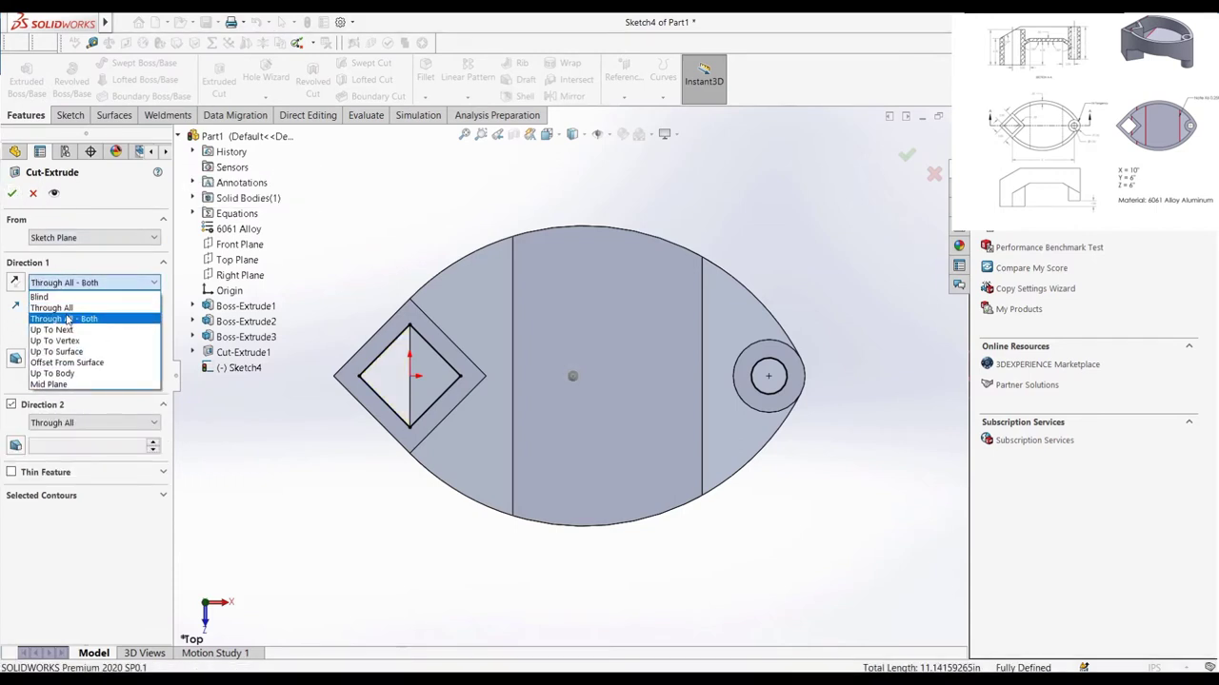
left_click(59, 305)
left_click(12, 193)
key("ctrl+7")
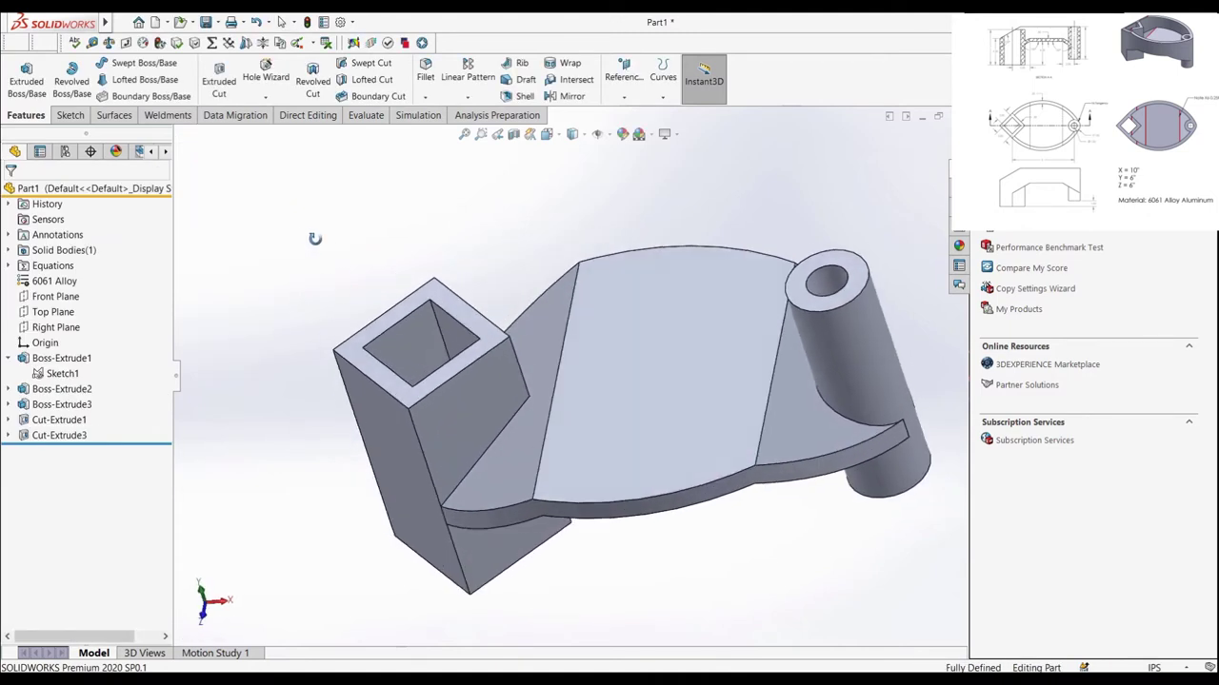
middle_click_drag(314, 238, 289, 249)
mouse_move(285, 334)
middle_mouse_down()
mouse_move(345, 237)
mouse_move(336, 339)
mouse_move(290, 341)
middle_mouse_up()
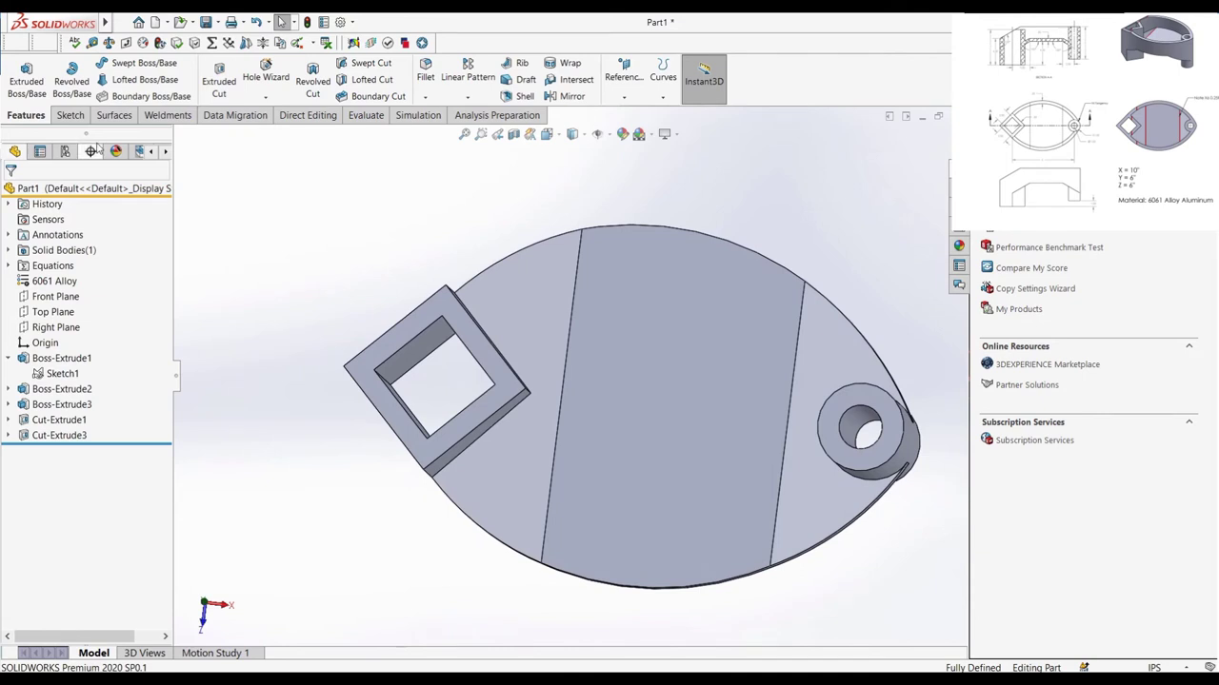
Step: Sketch on the Boss-Extrude2 face, converting the three upper outline arcs
left_click(69, 114)
left_click(20, 74)
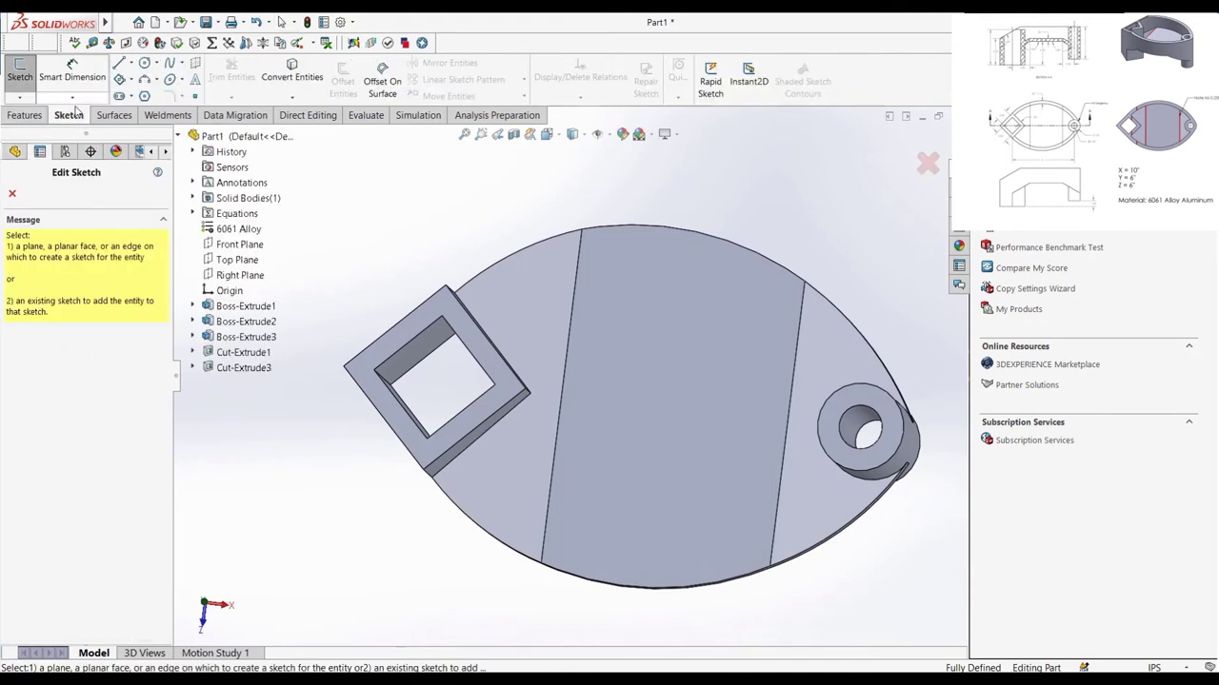
left_click(853, 397)
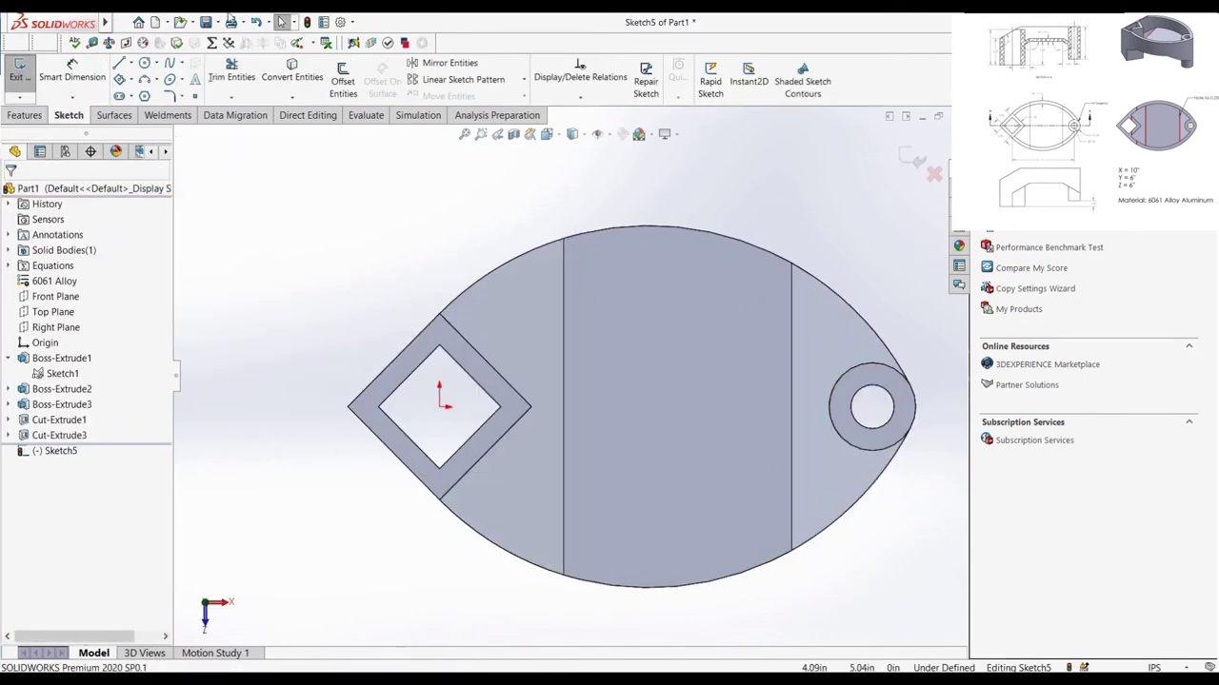
left_click(291, 71)
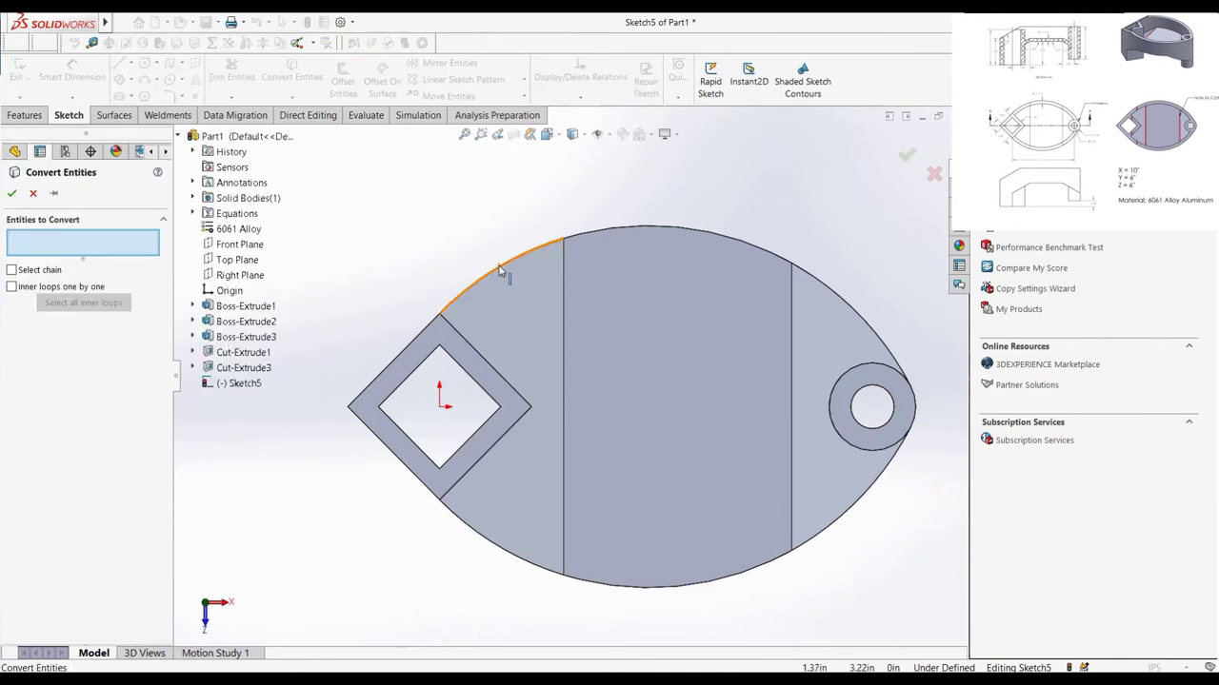
left_click(498, 271)
left_click(611, 237)
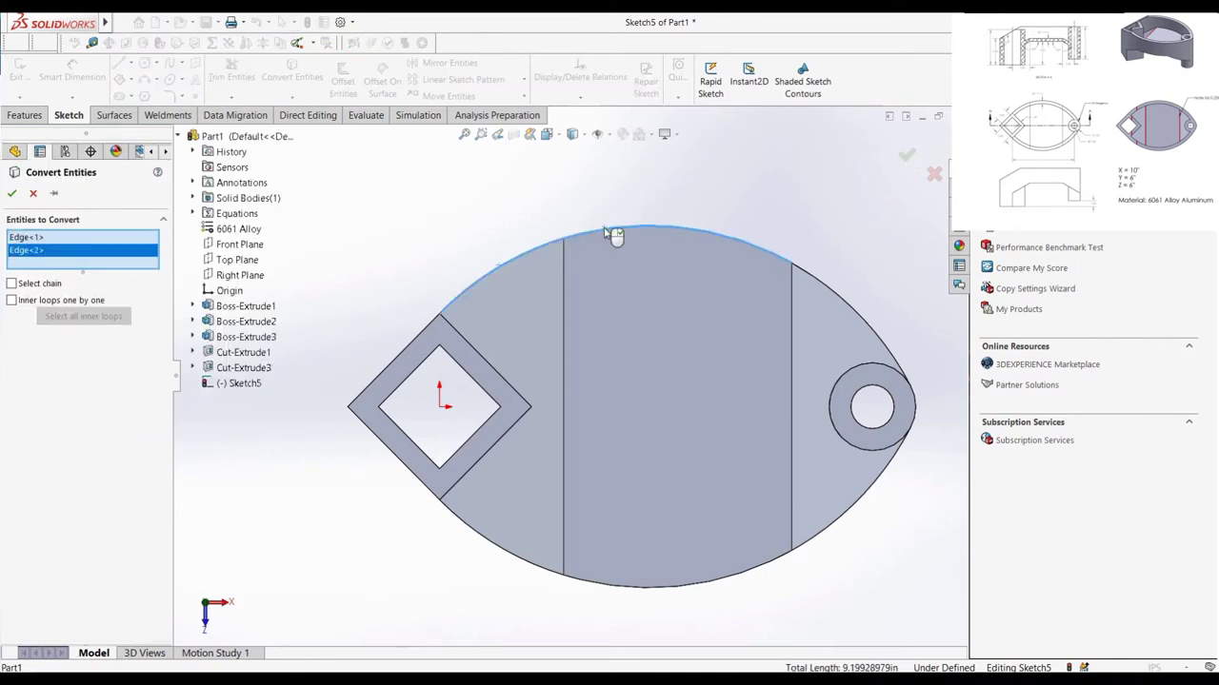
left_click(815, 281)
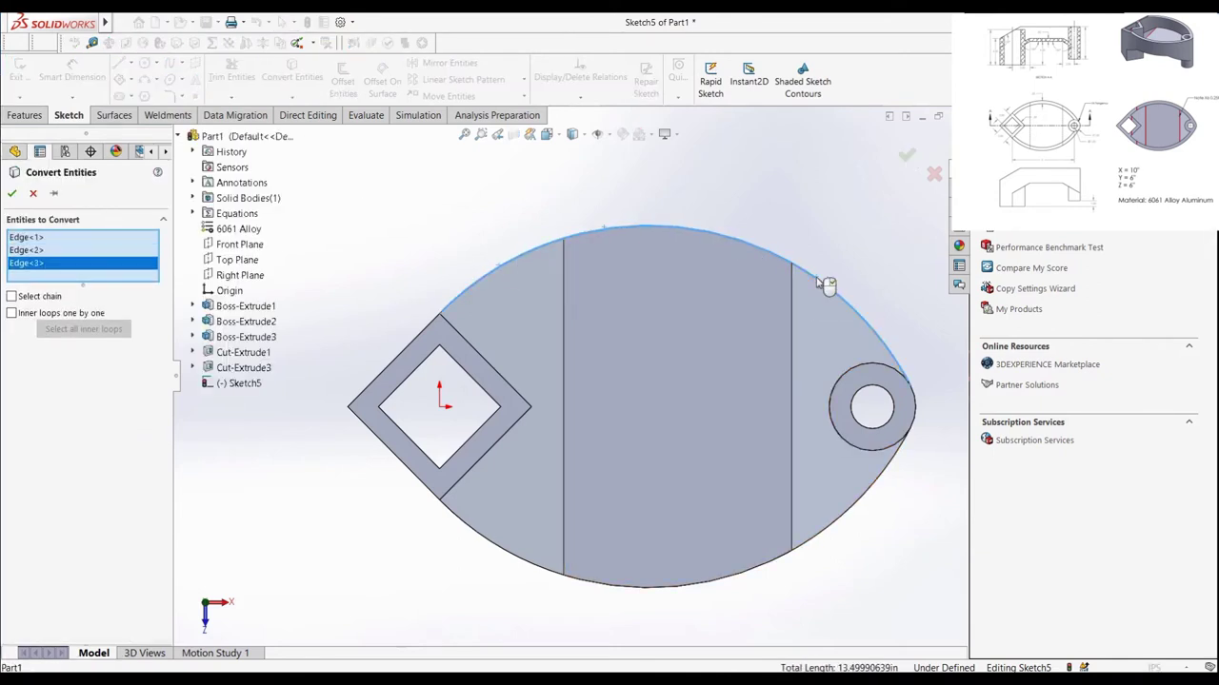
left_click(12, 194)
Step: Offset the converted arc chain 0.50 in inward
left_click(343, 78)
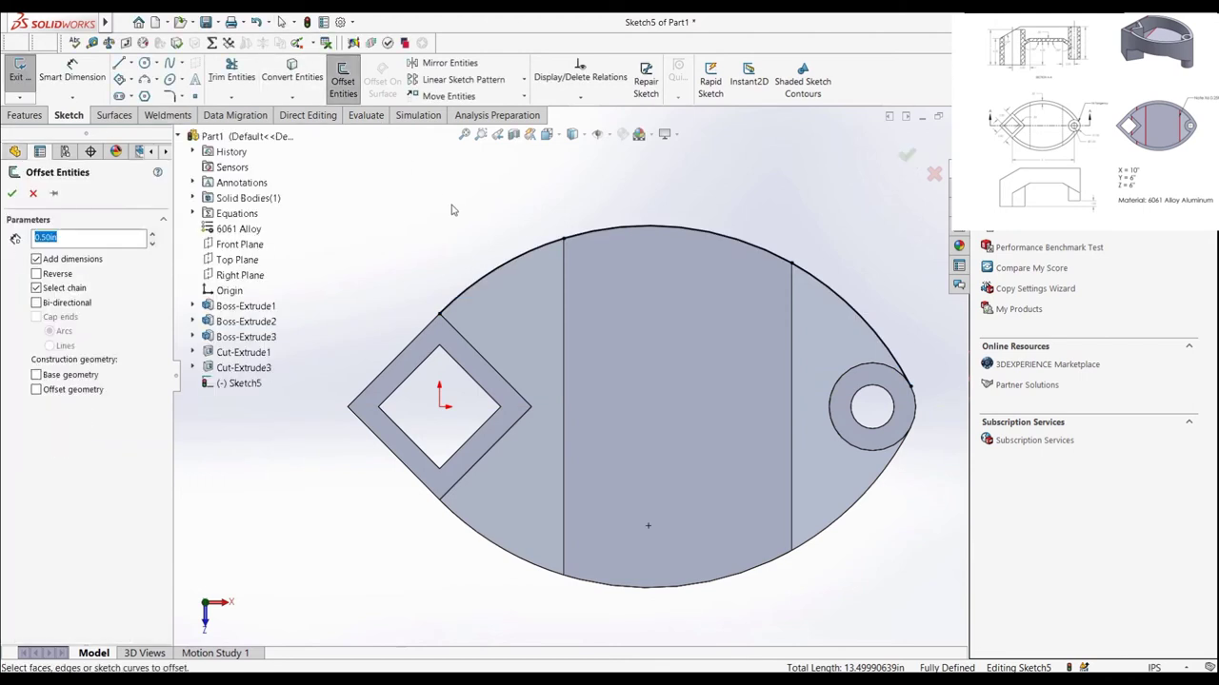
left_click(495, 272)
left_click(38, 274)
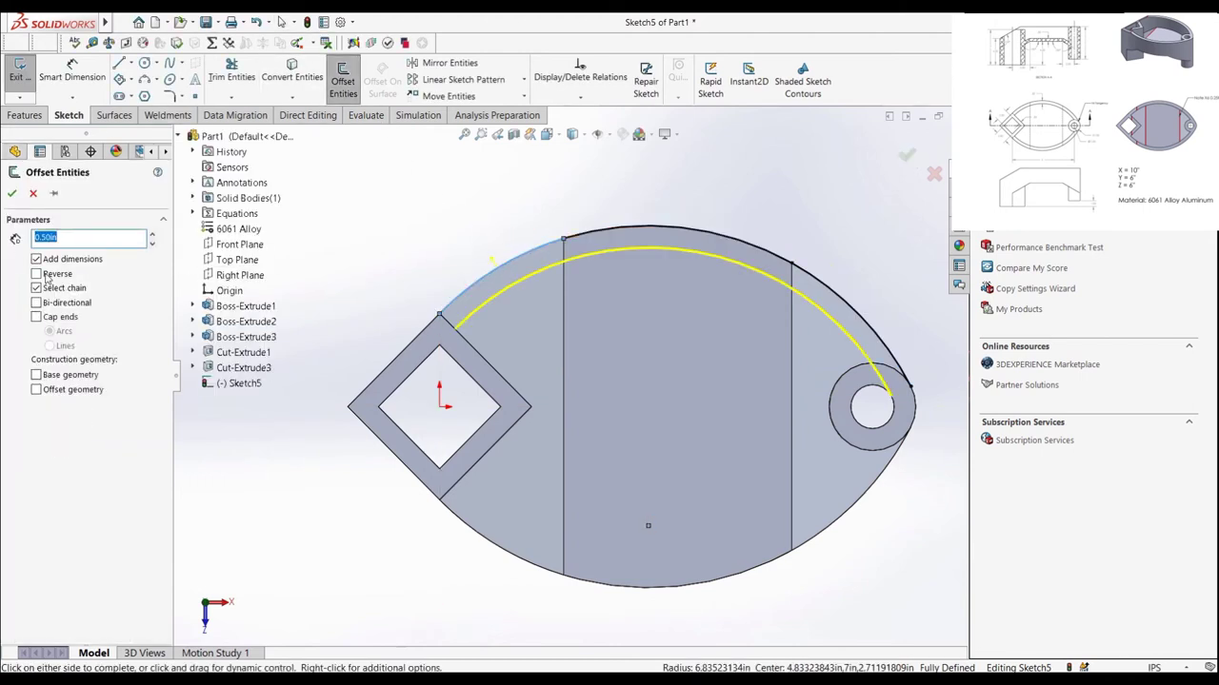
left_click(14, 194)
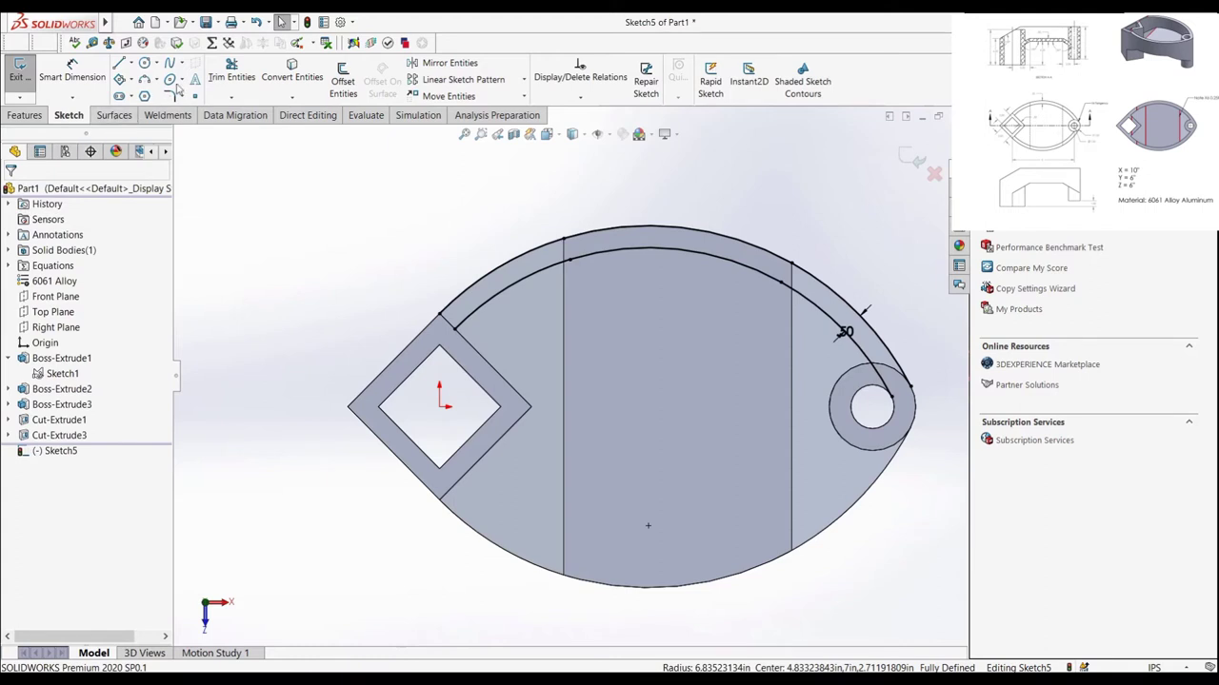
Step: Convert the hole's circular edge and the square cutout's upper-right edge
left_click(293, 76)
left_click(843, 377)
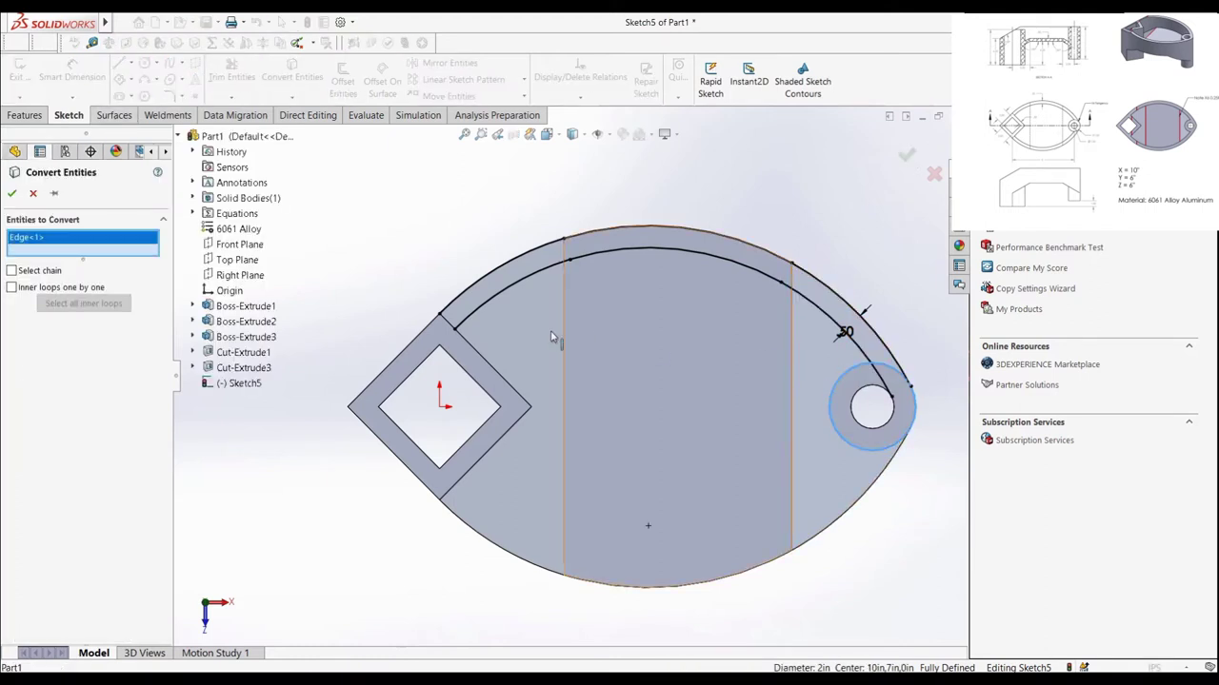
left_click(484, 355)
Step: Finish converting the hole and square edges, then trim away the ring's upper outer arc
left_click(12, 194)
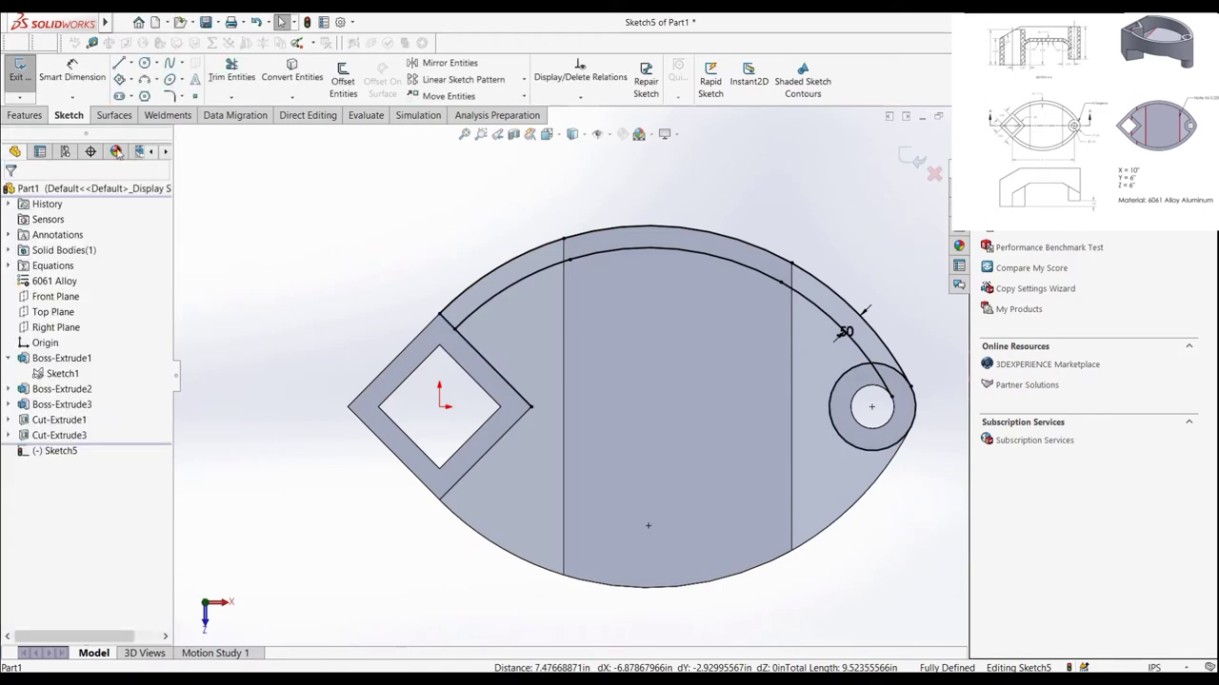
left_click(232, 76)
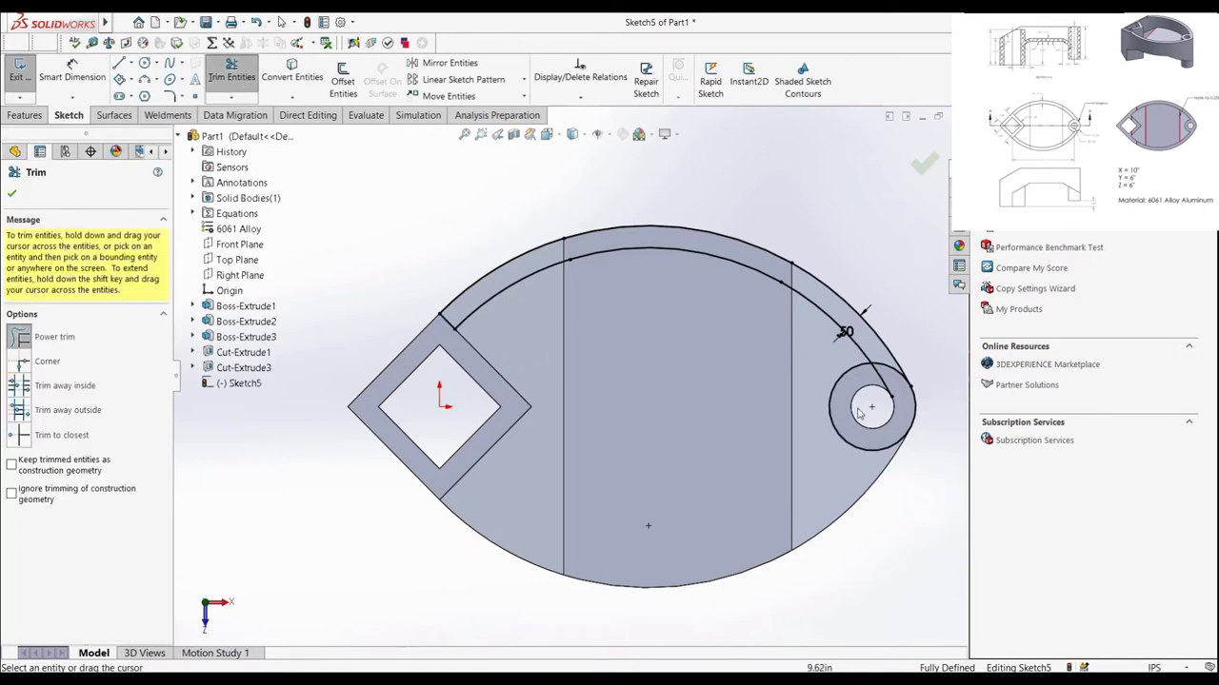
scroll(914, 410, "down", 5)
mouse_move(735, 300)
left_mouse_down()
mouse_move(826, 332)
mouse_move(843, 304)
left_mouse_up()
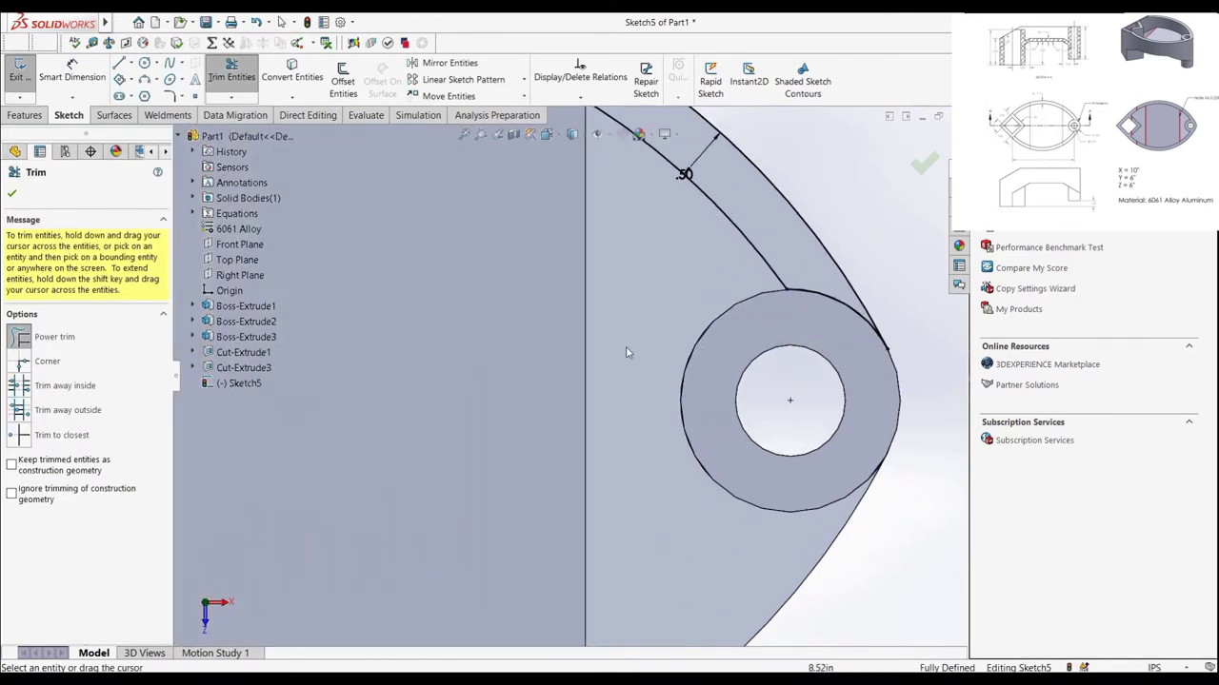
scroll(591, 362, "up", 5)
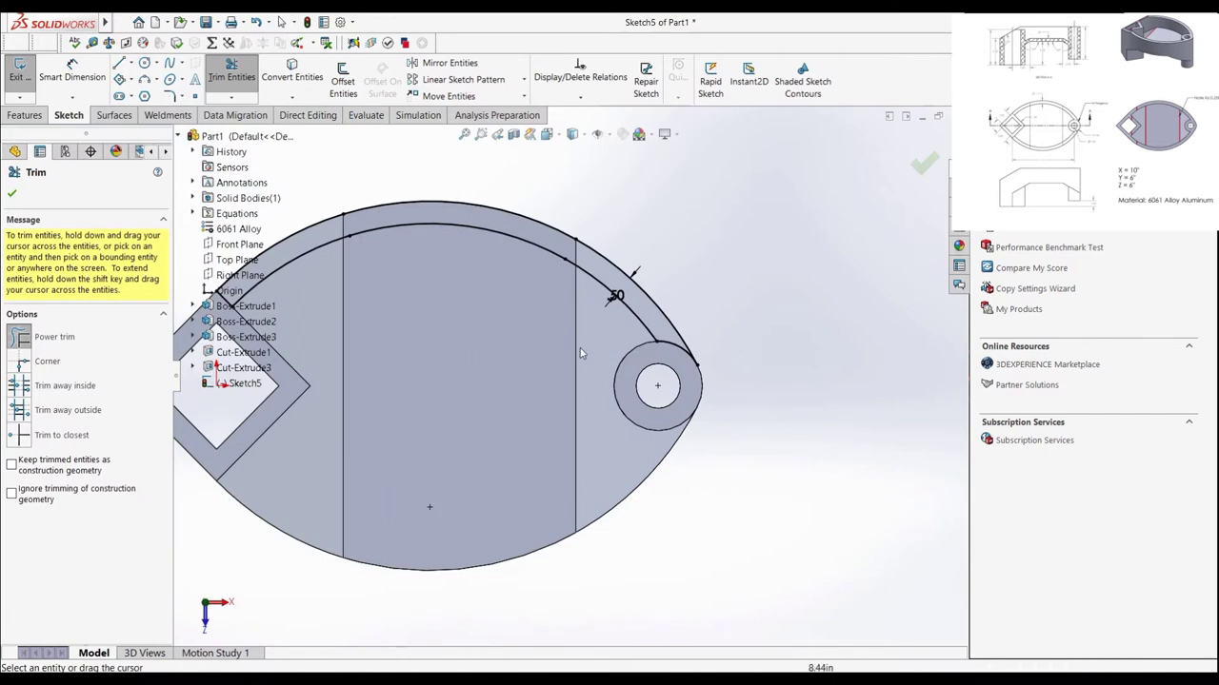
Step: Draw an infinite horizontal construction centerline from the origin through the circle centre
left_click(131, 65)
left_click(153, 95)
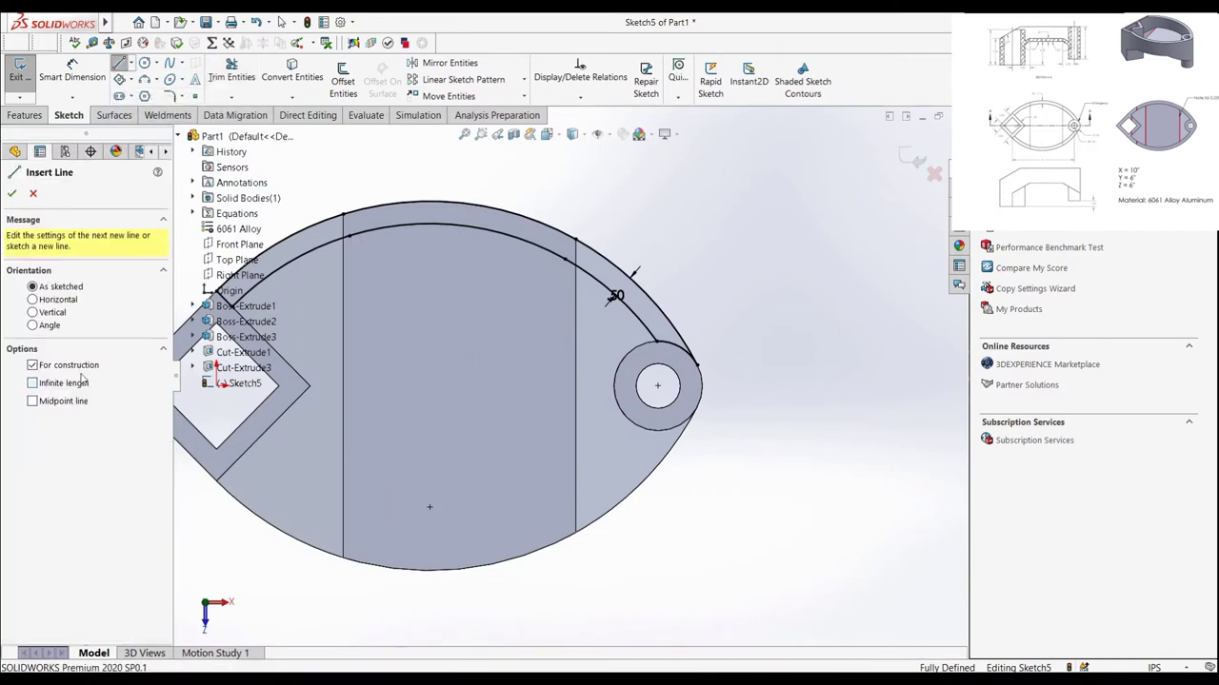
left_click(84, 381)
left_click(324, 372)
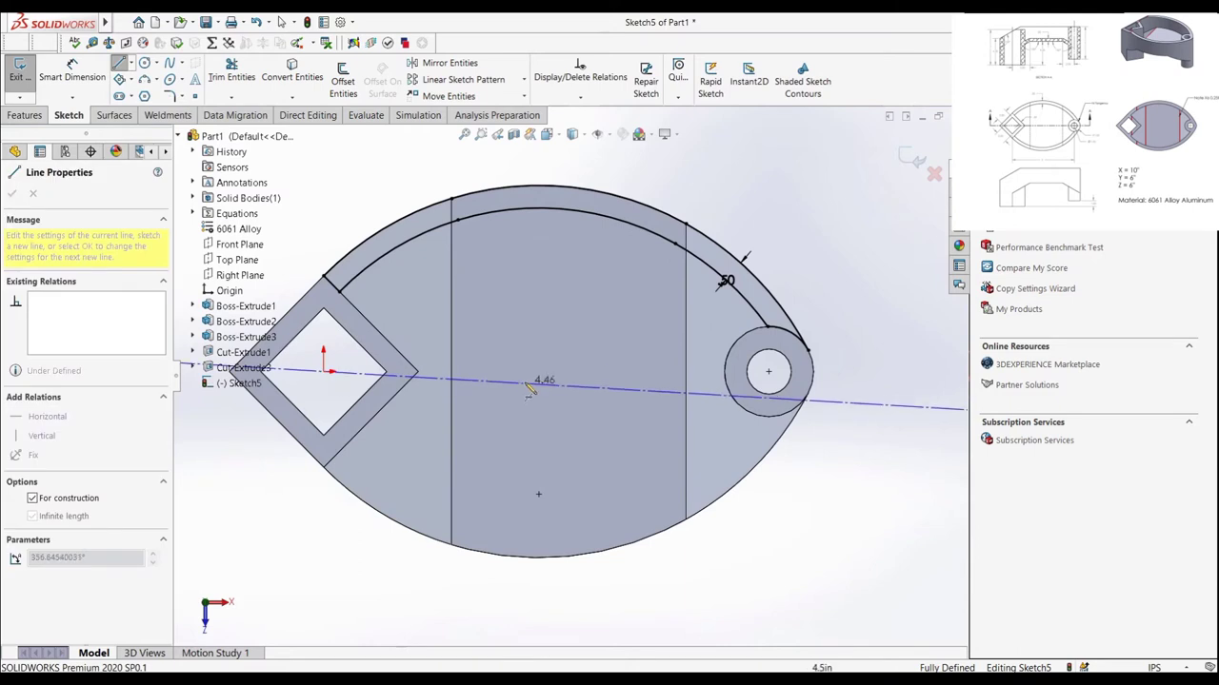
left_click(543, 373)
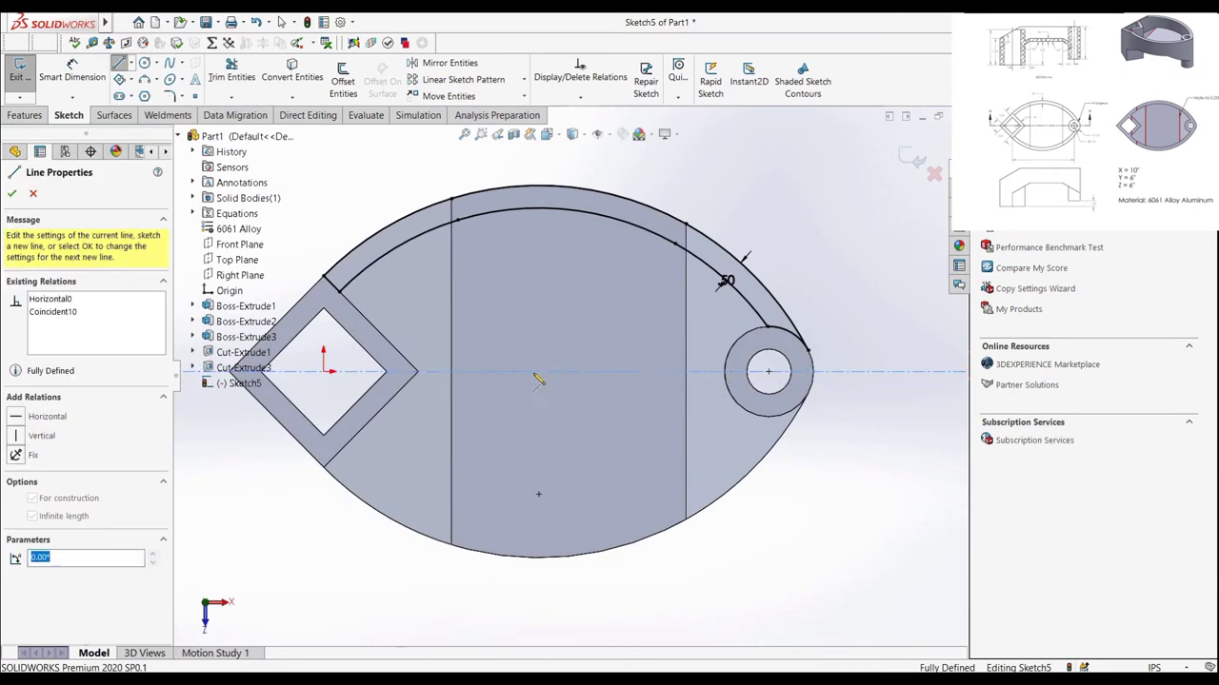
left_click(32, 193)
left_click(32, 193)
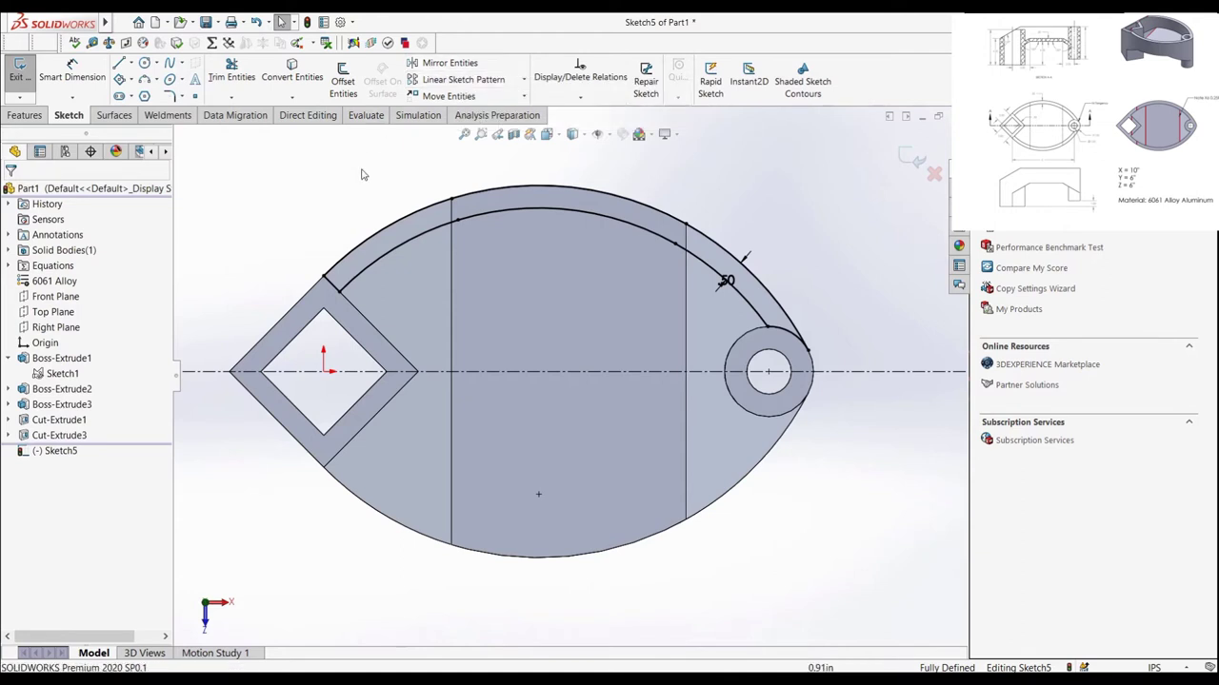
Step: Select the inner arc chain and apply Offset Entities to it
right_click(370, 245)
left_click(400, 250)
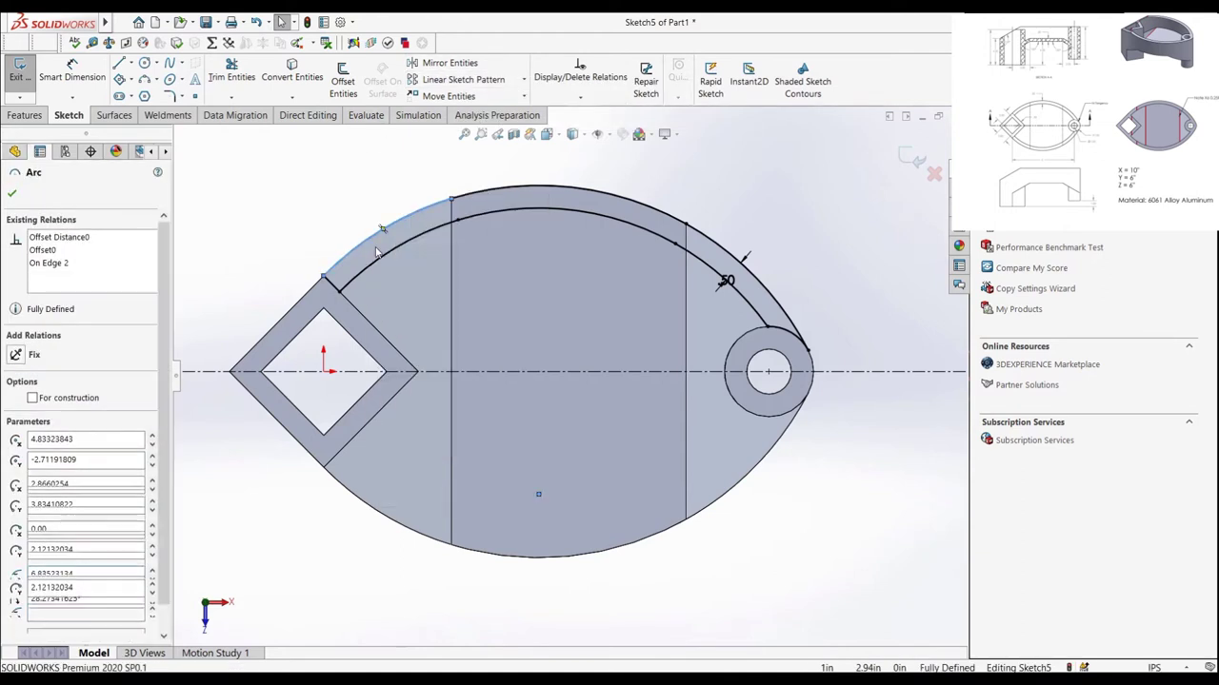
left_click(345, 77)
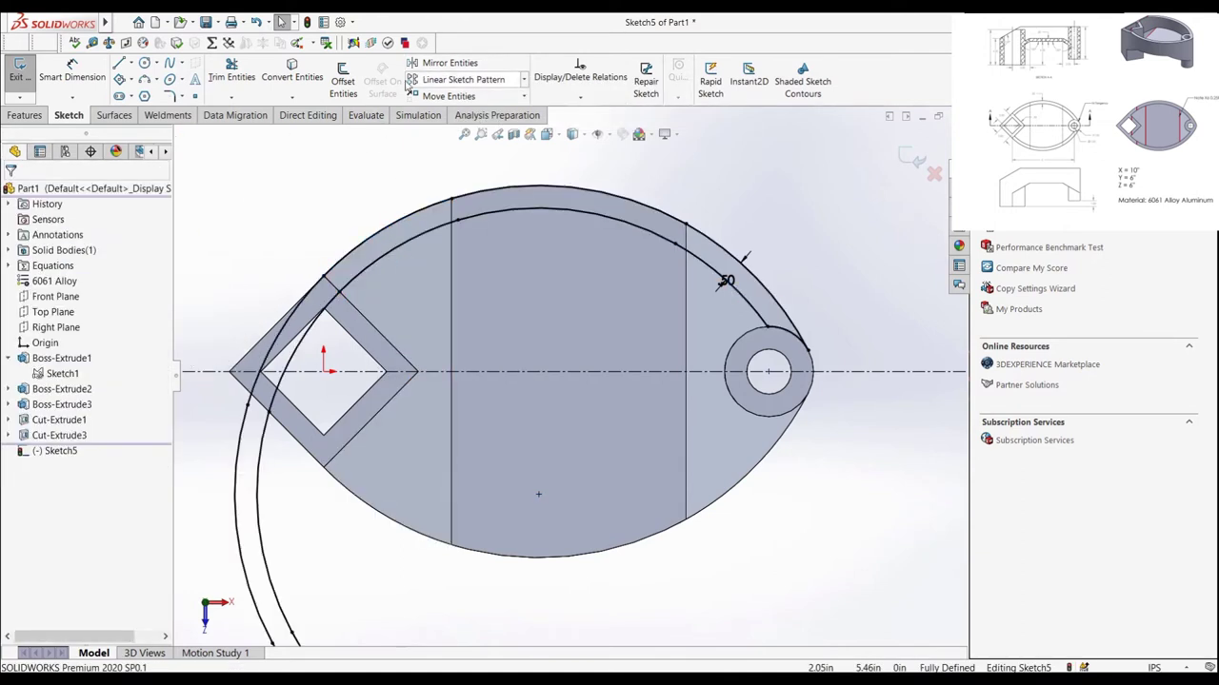
Step: Undo the stray offset arcs and start mirroring, selecting the upper outer arcs
key("ctrl+z")
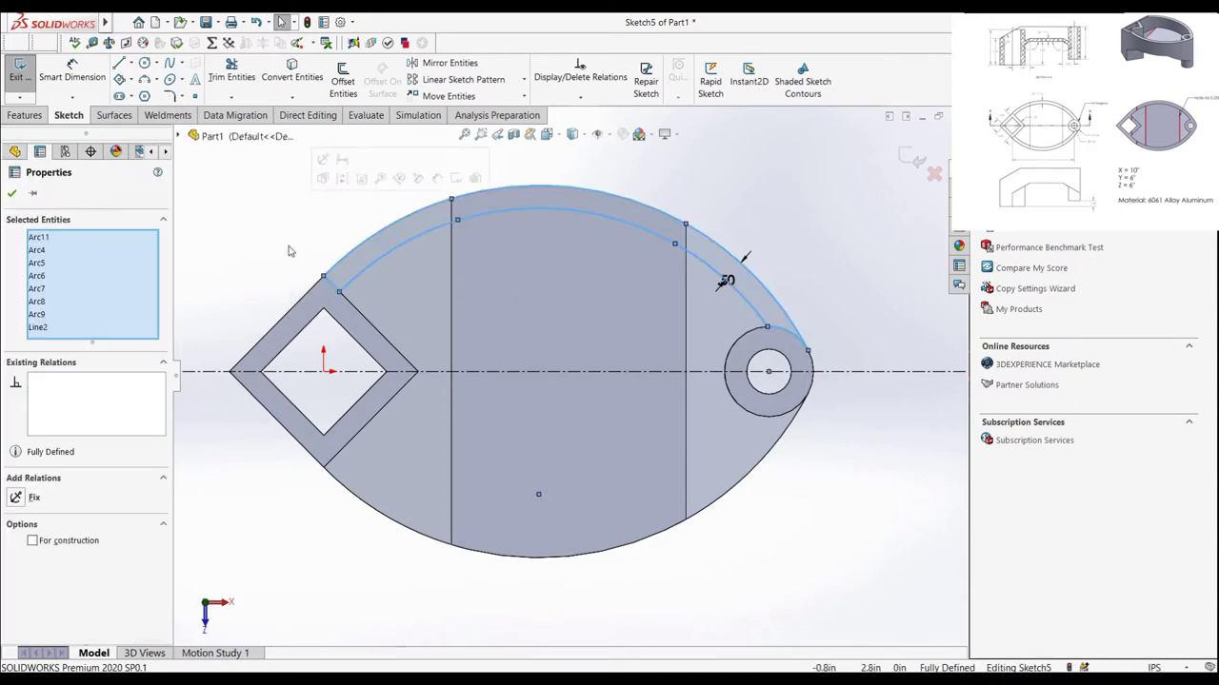
left_click(294, 229)
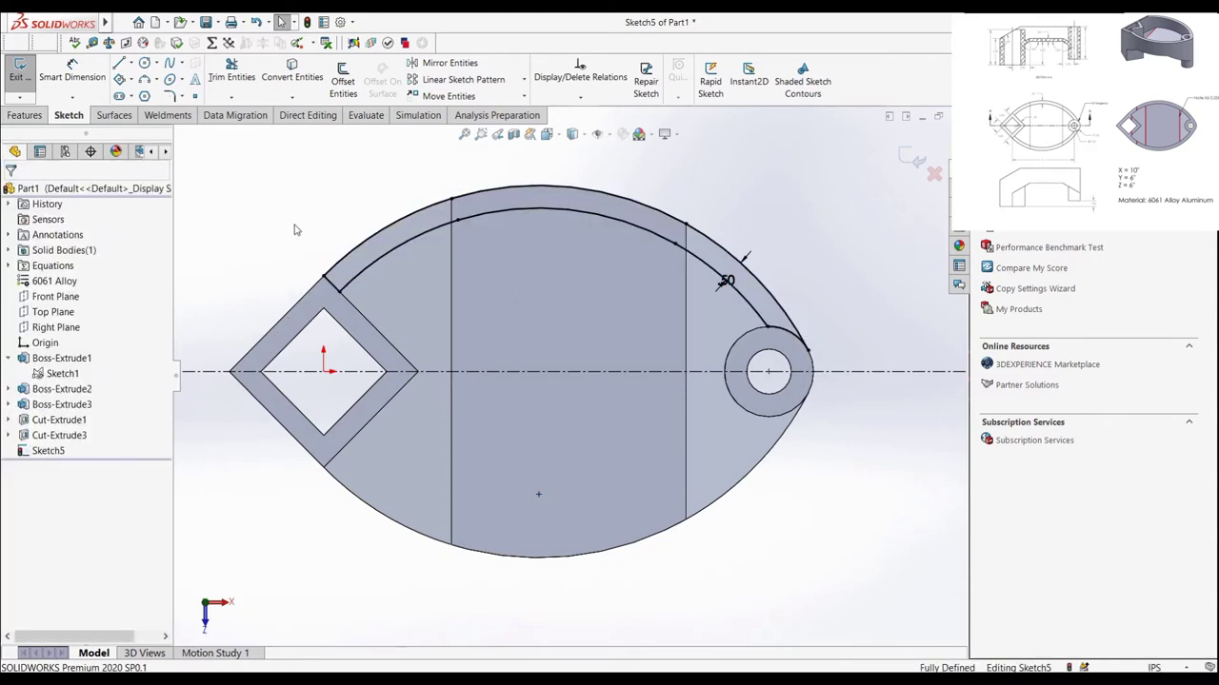
left_click(438, 63)
right_click(394, 229)
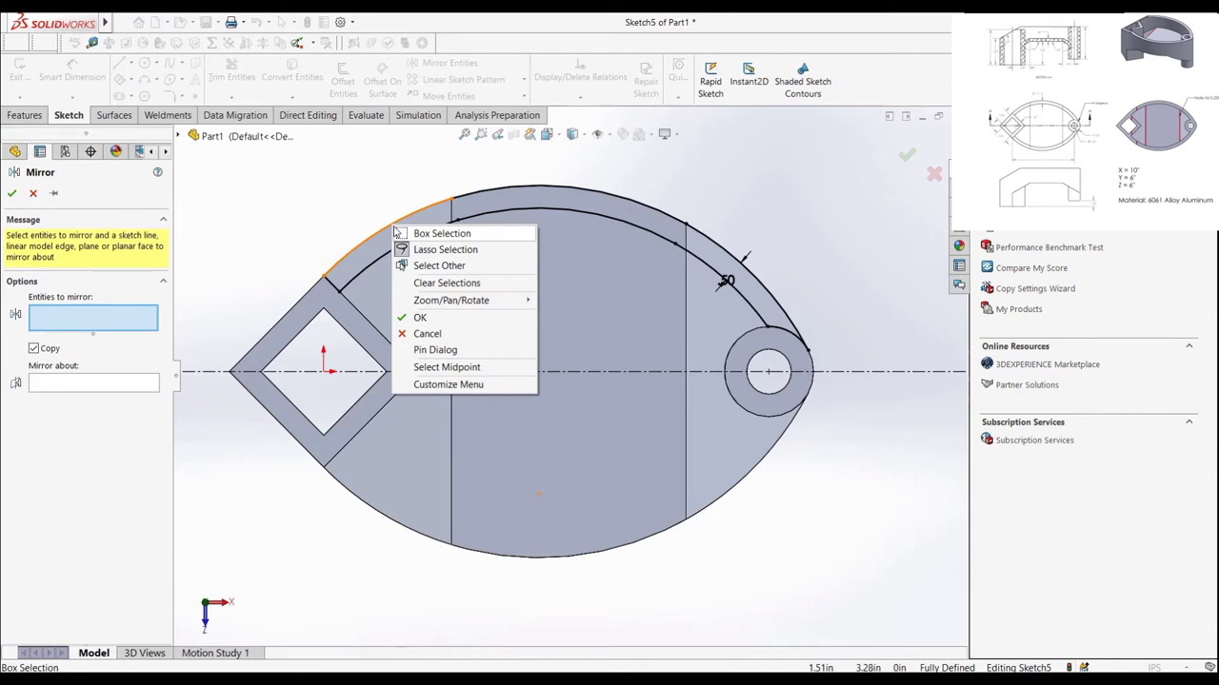
left_click(410, 220)
left_click(526, 187)
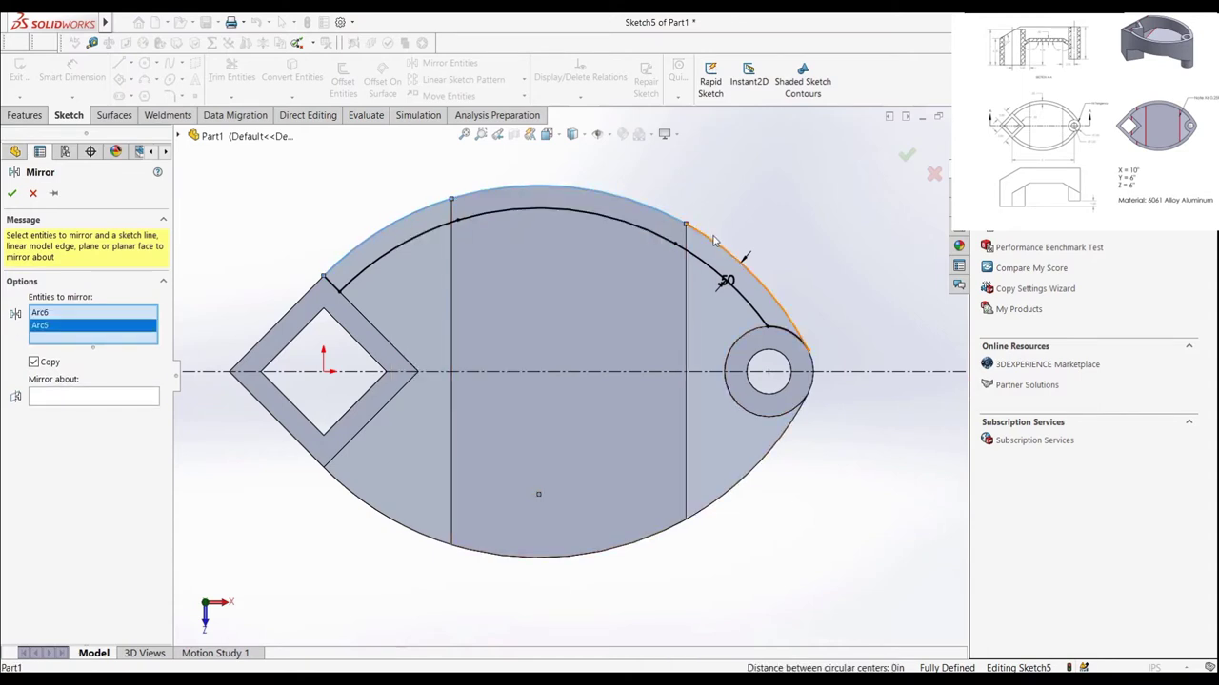
left_click(714, 245)
left_click(778, 335)
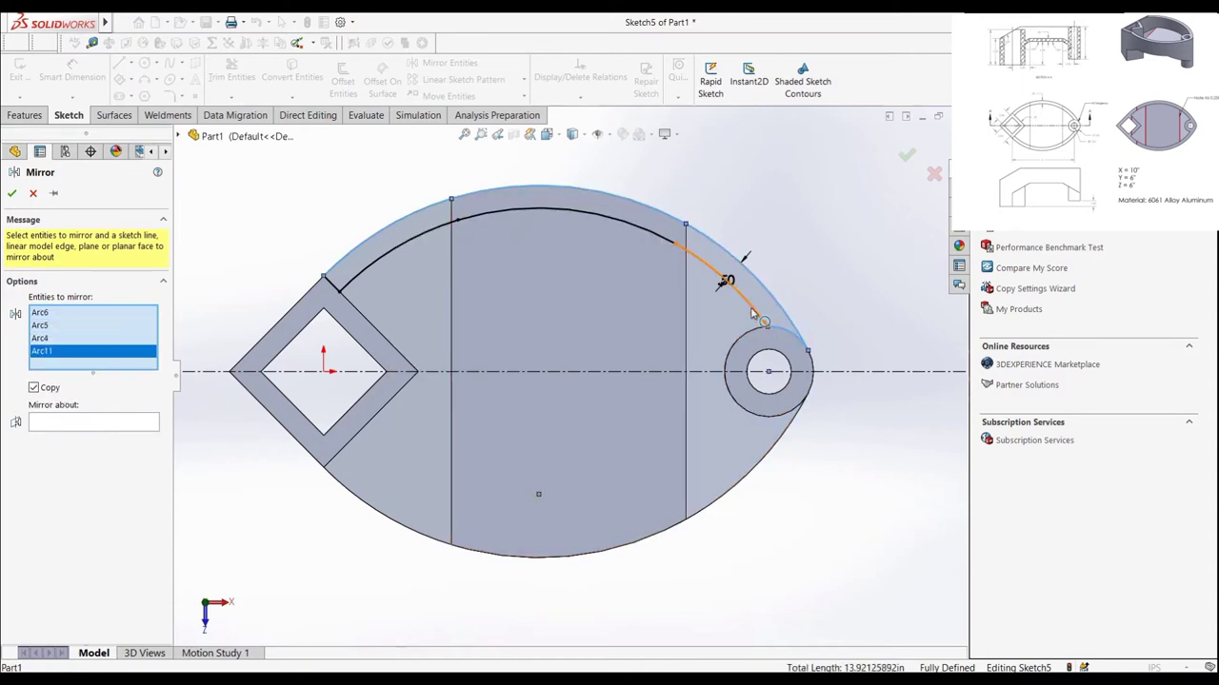
Step: Add the inner arcs and diamond edge, mirroring them about the horizontal centerline
left_click(731, 285)
left_click(571, 212)
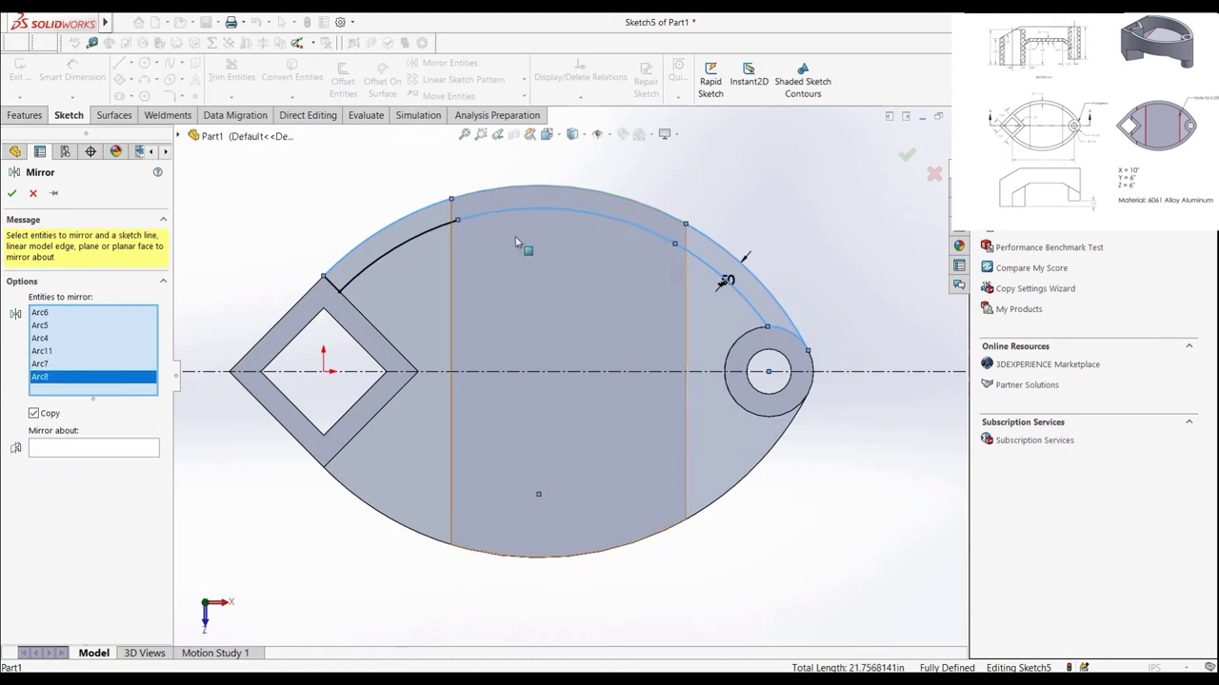
left_click(425, 237)
left_click(305, 295)
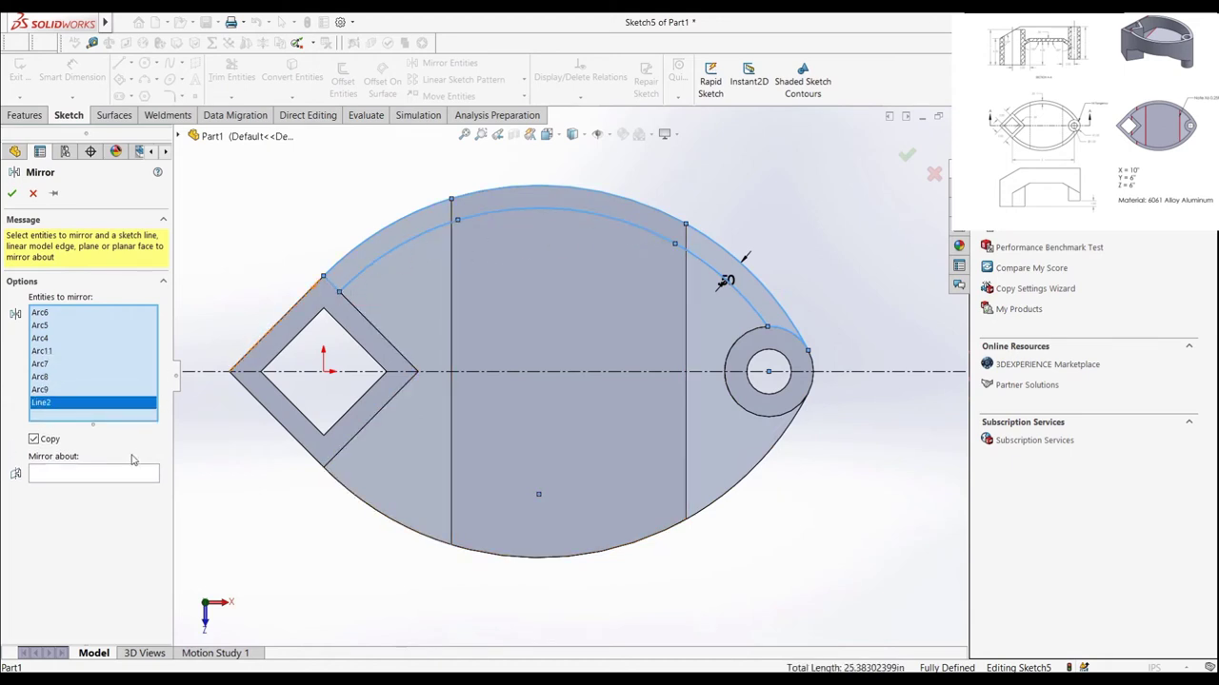
left_click(135, 473)
left_click(293, 372)
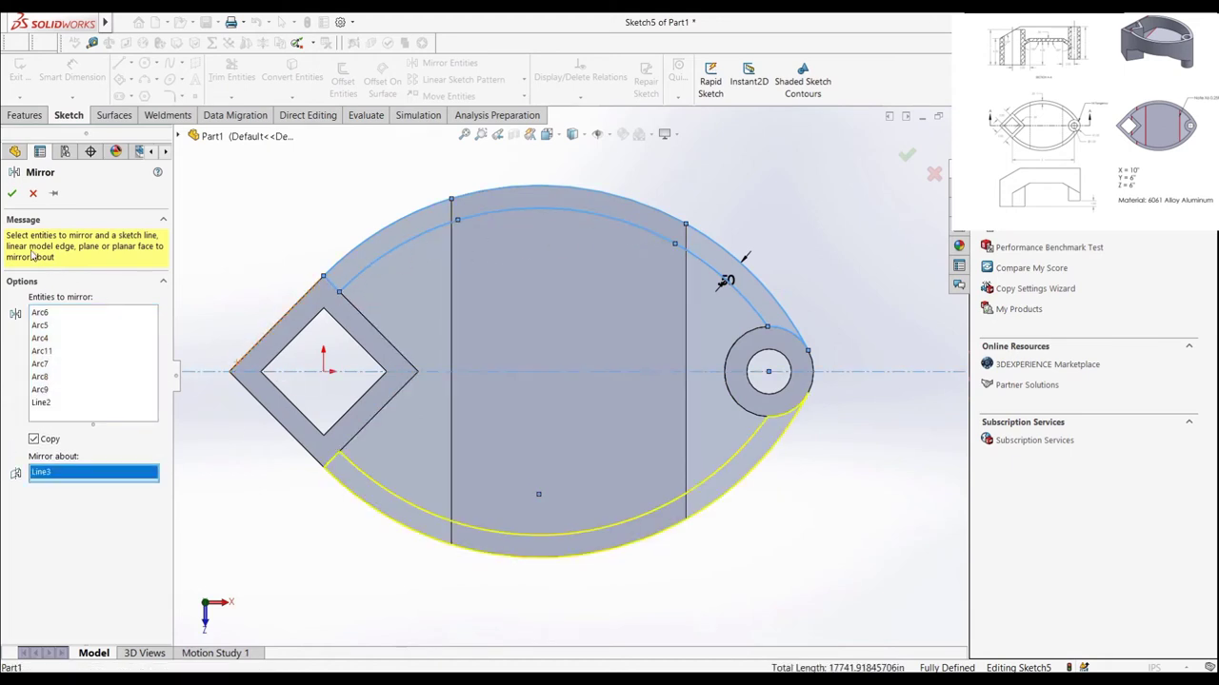
left_click(11, 194)
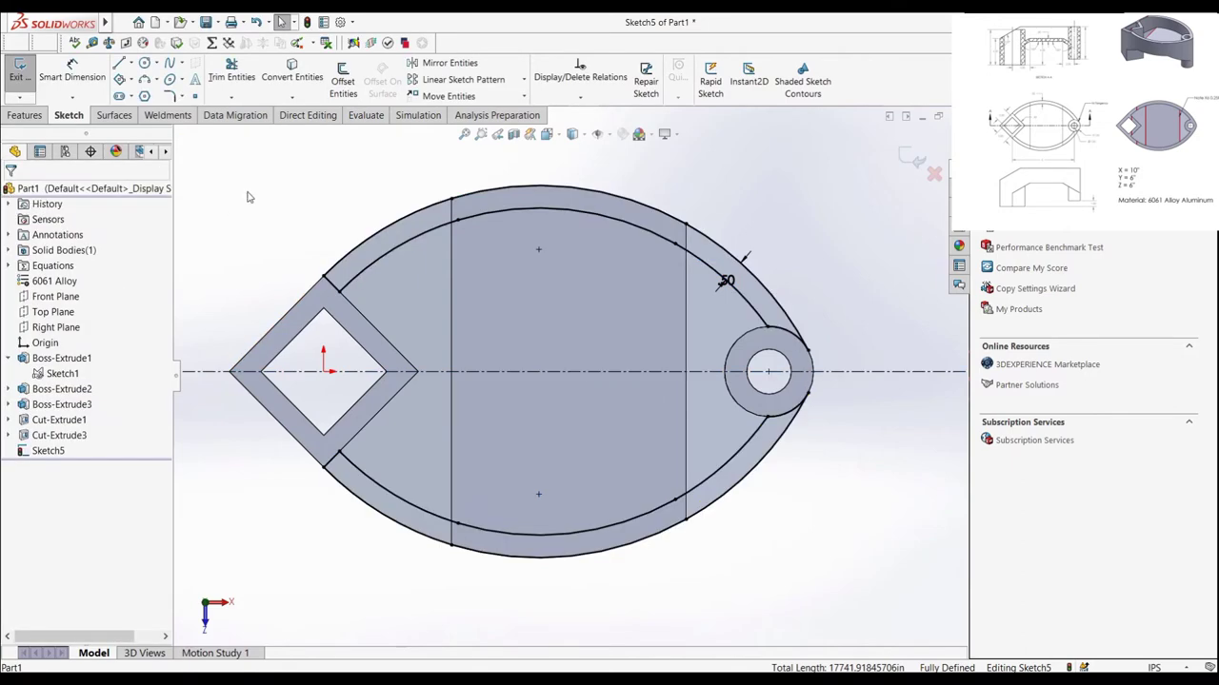
Step: Extrude Sketch5 reversed, Up To Body against the existing plate, forming the rib wall
left_click(26, 116)
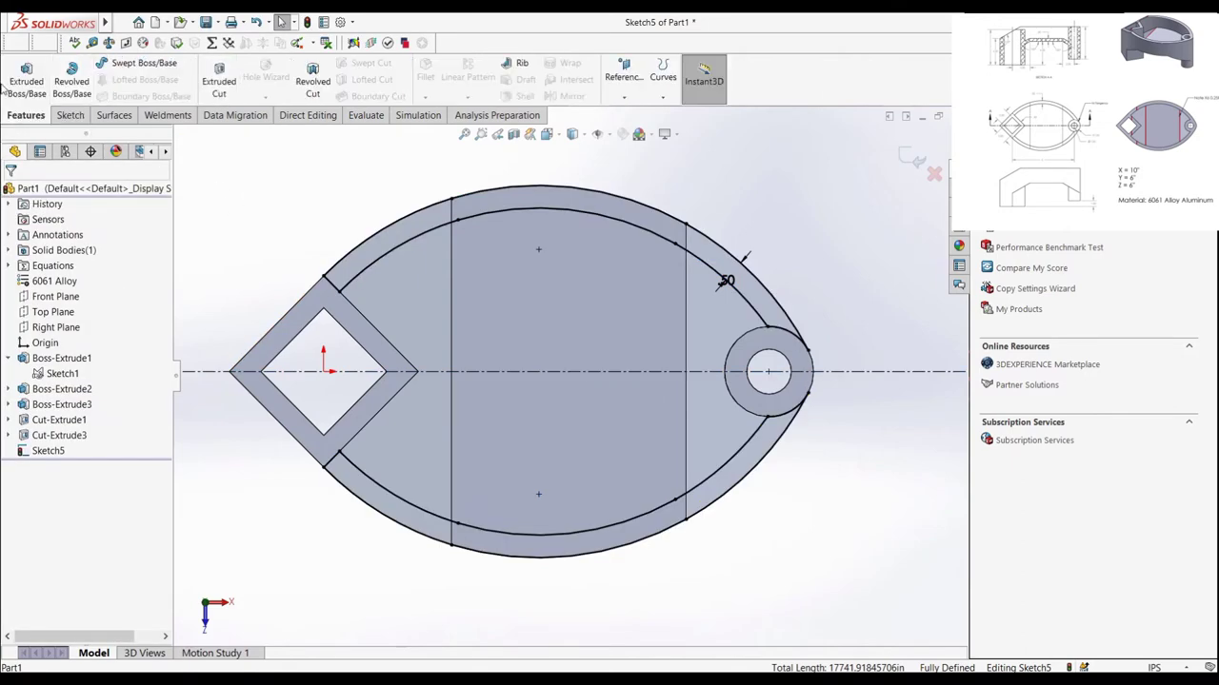
left_click(25, 80)
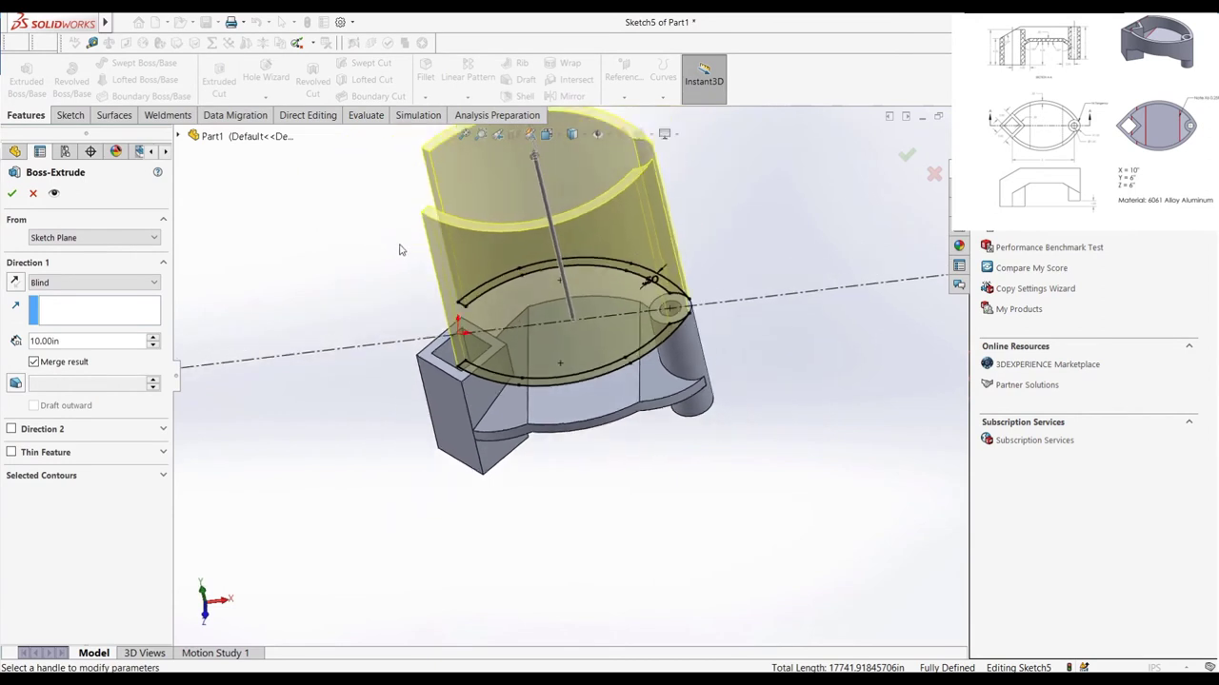
left_click(13, 282)
left_click(96, 283)
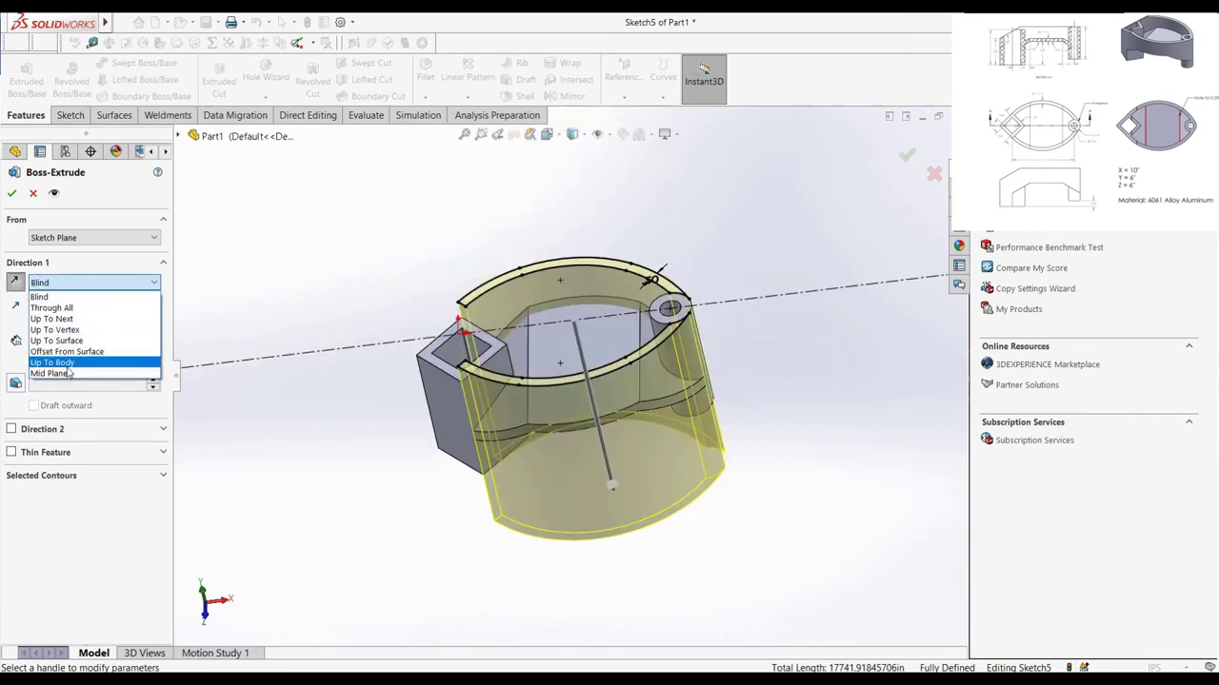
left_click(69, 372)
left_click(555, 388)
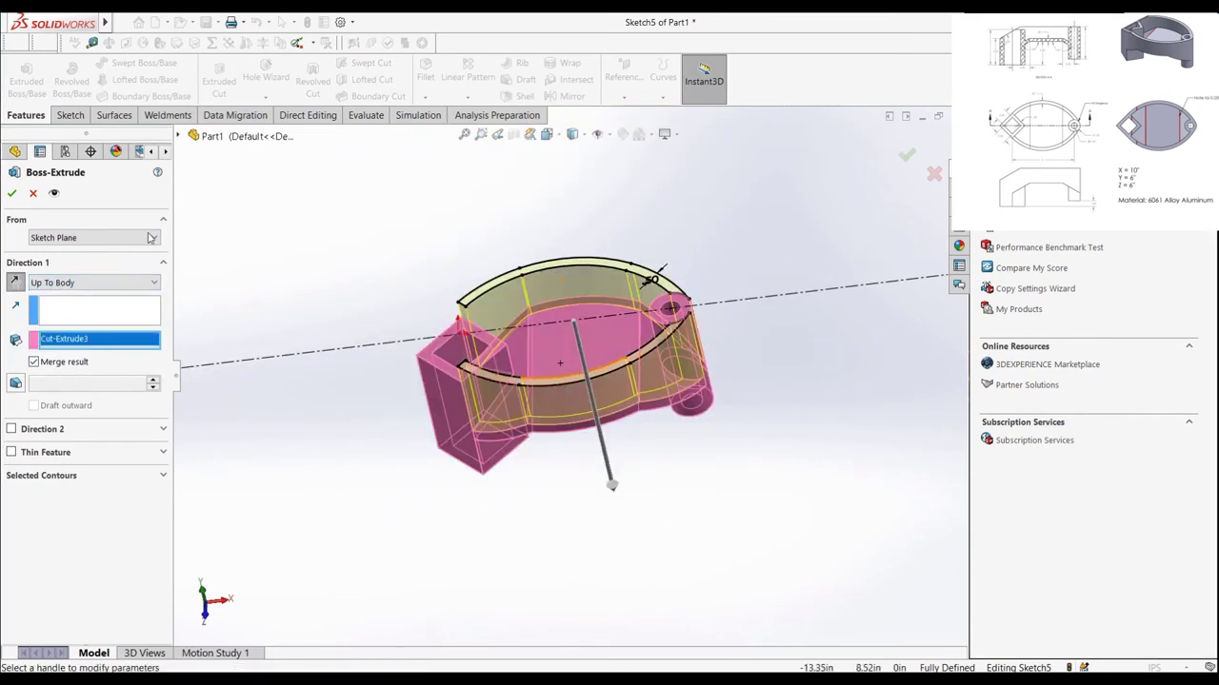
key("Return")
middle_click_drag(560, 363, 501, 242)
scroll(503, 356, "down", 5)
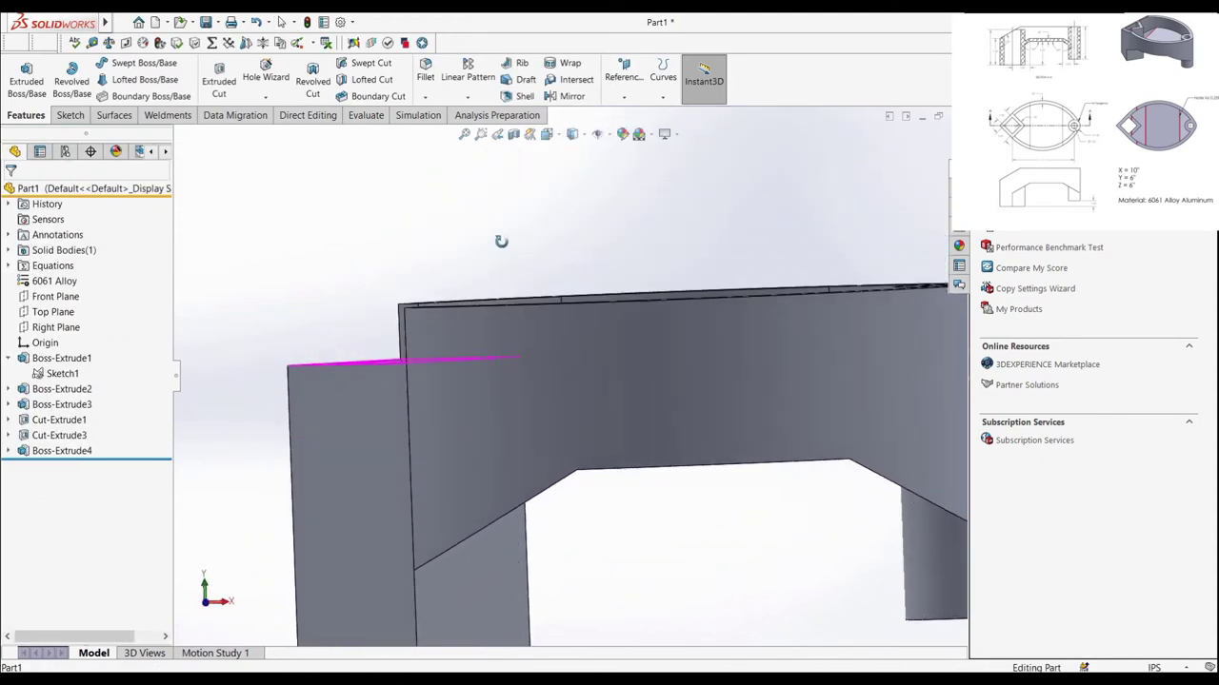
Step: Sketch a closed triangle on the Front Plane at the part's top-left corner
left_click(66, 116)
left_click(26, 81)
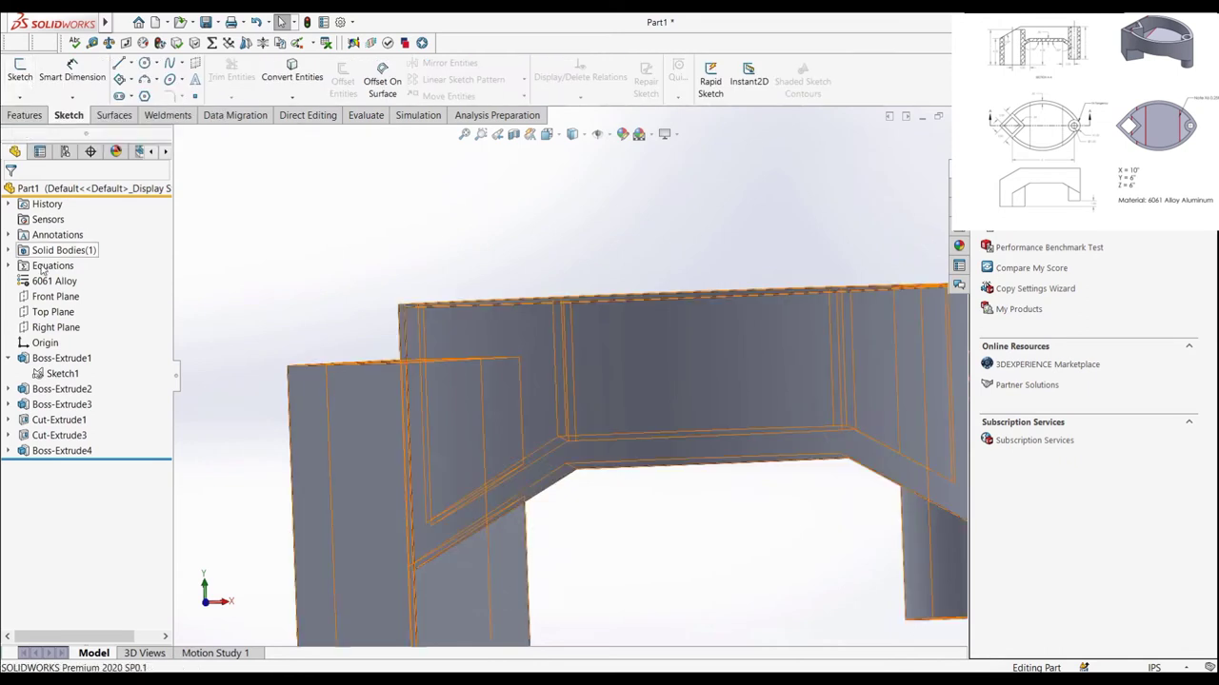
left_click(55, 296)
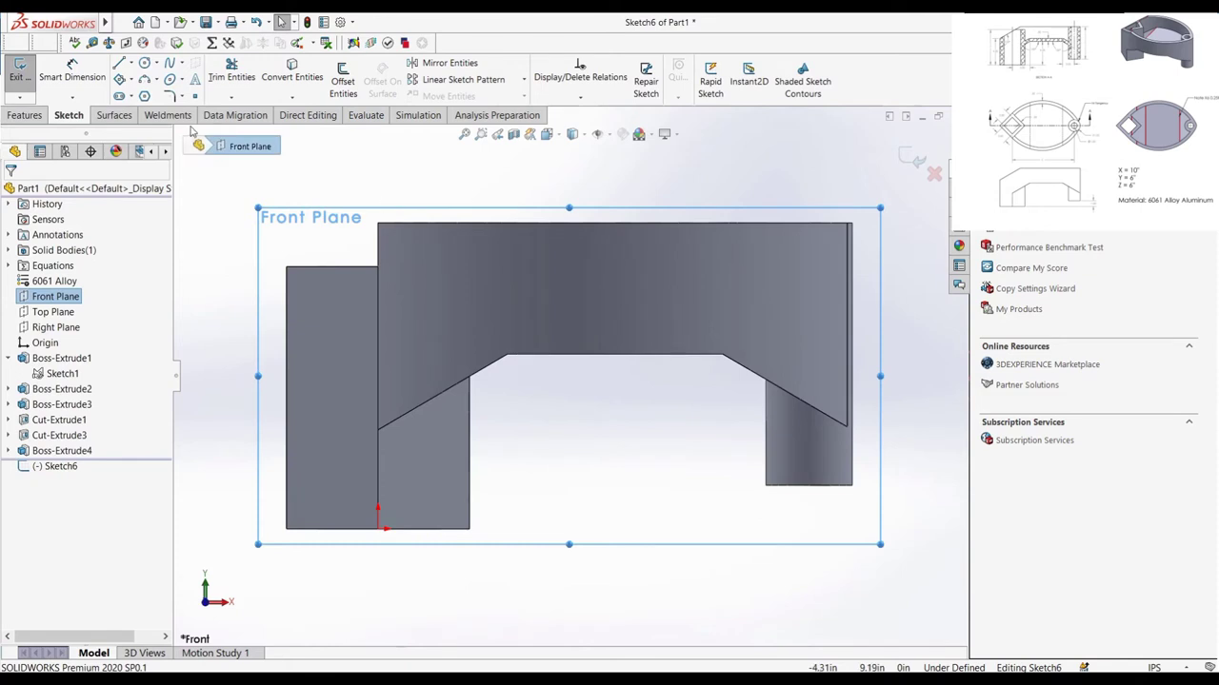
left_click(120, 64)
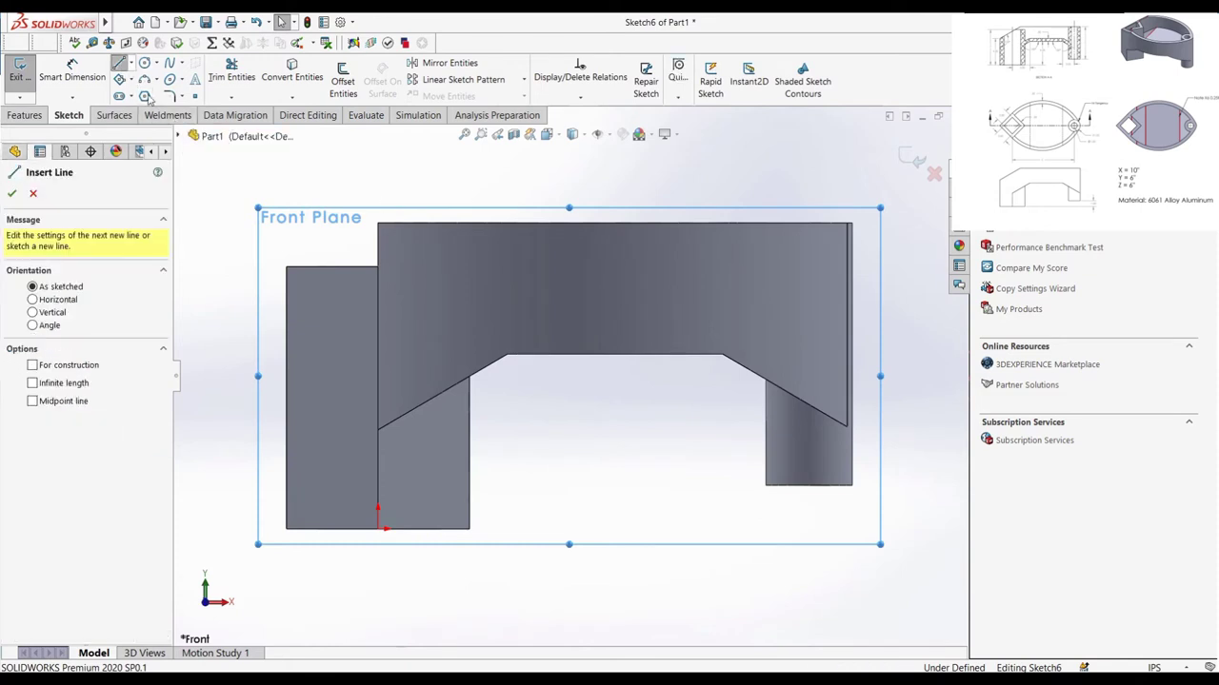
left_click(287, 303)
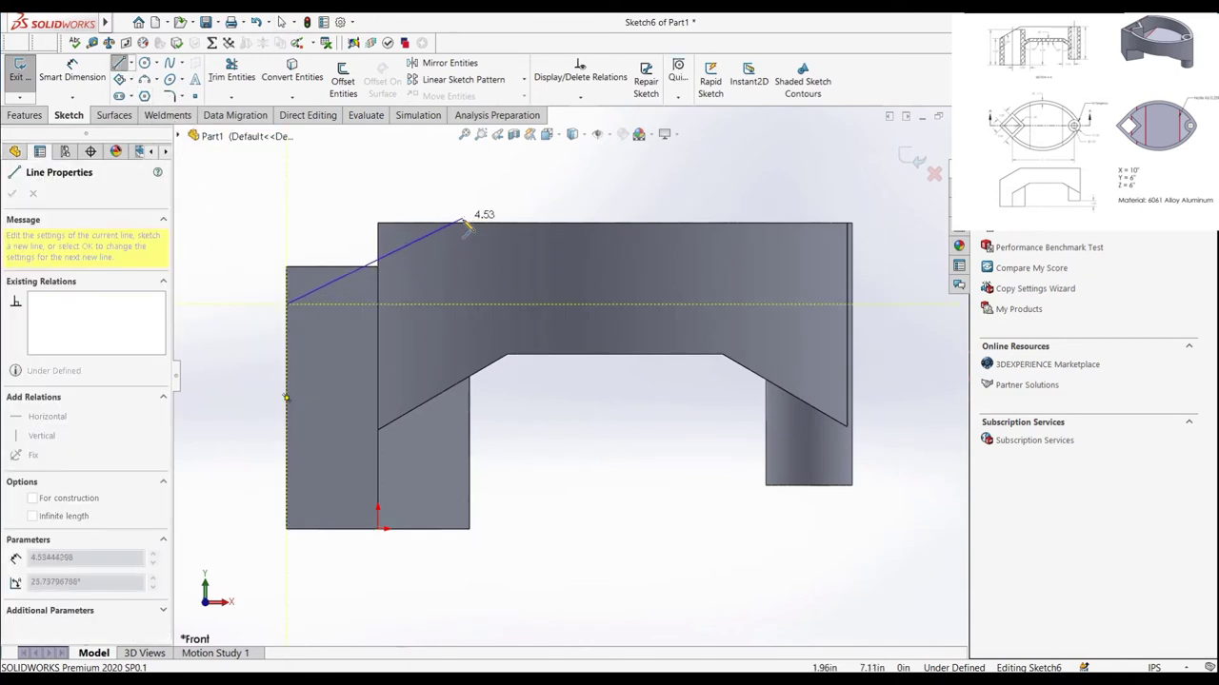
left_click(464, 223)
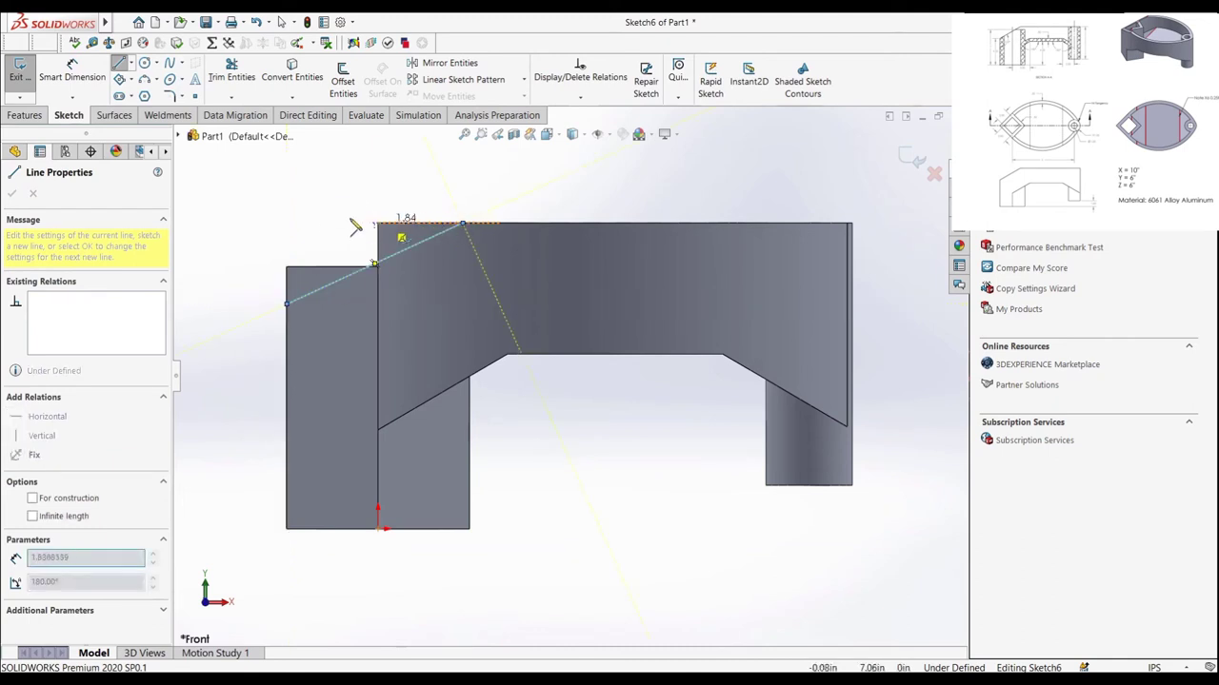
left_click(286, 223)
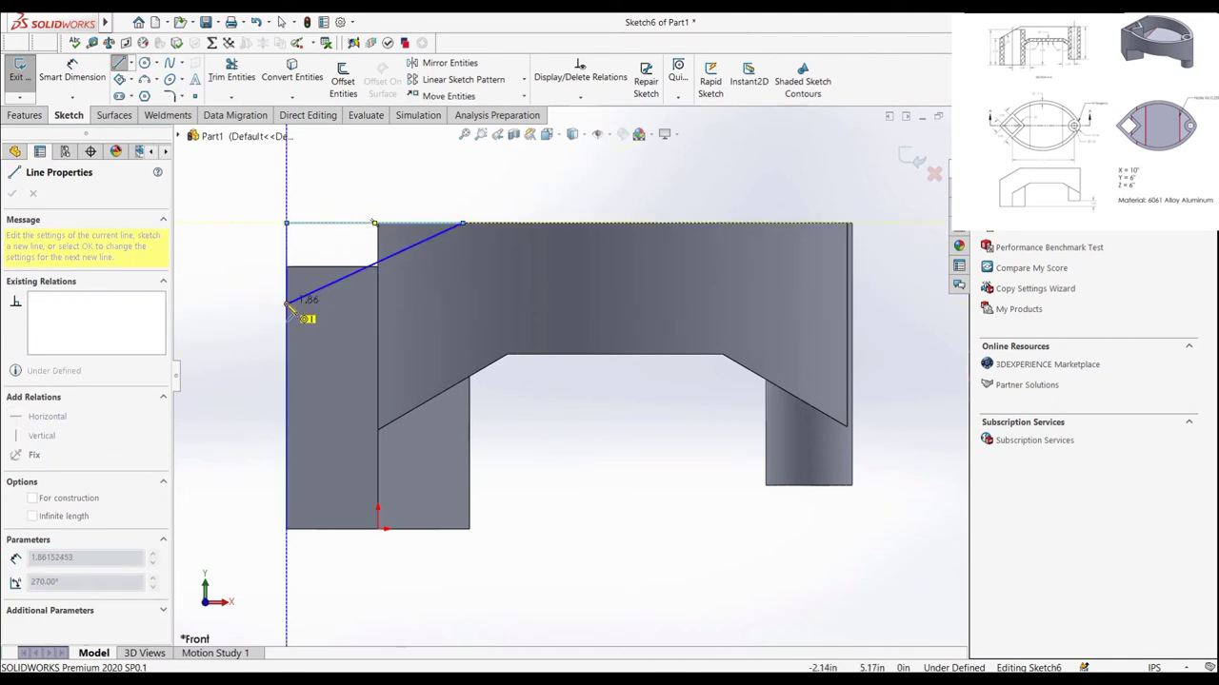
left_click(287, 303)
Step: Dimension the sloped line at 120° from the left edge and 4.50 high
key("d")
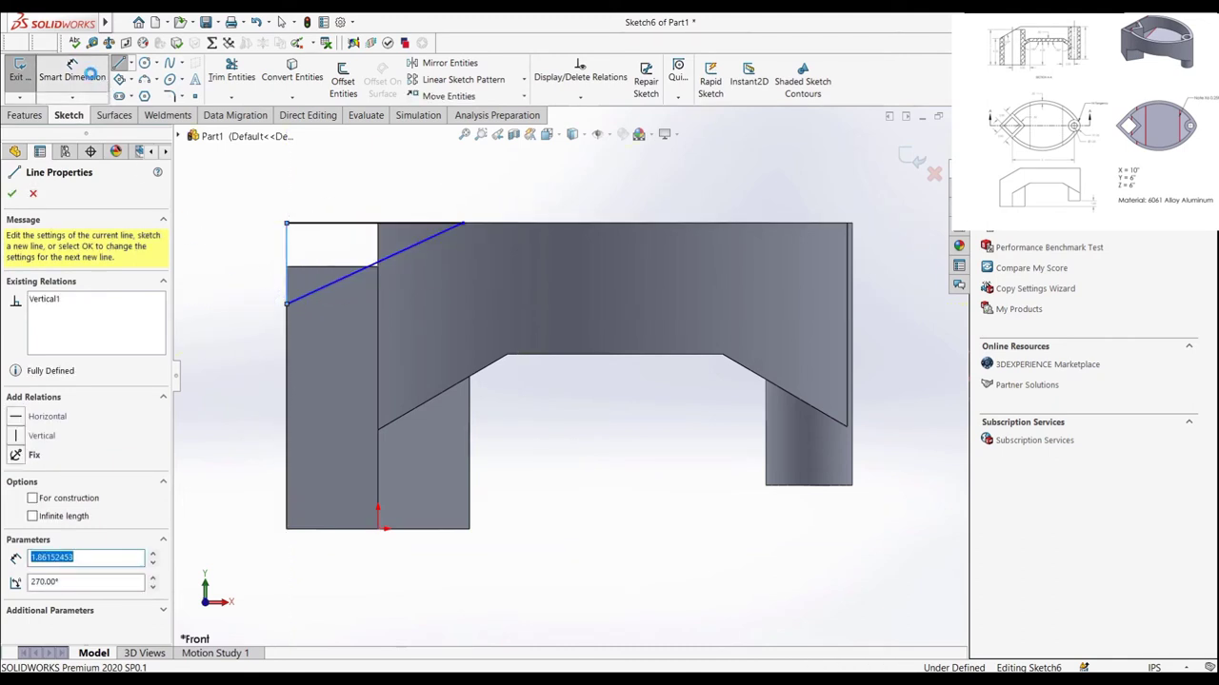
left_click(288, 322)
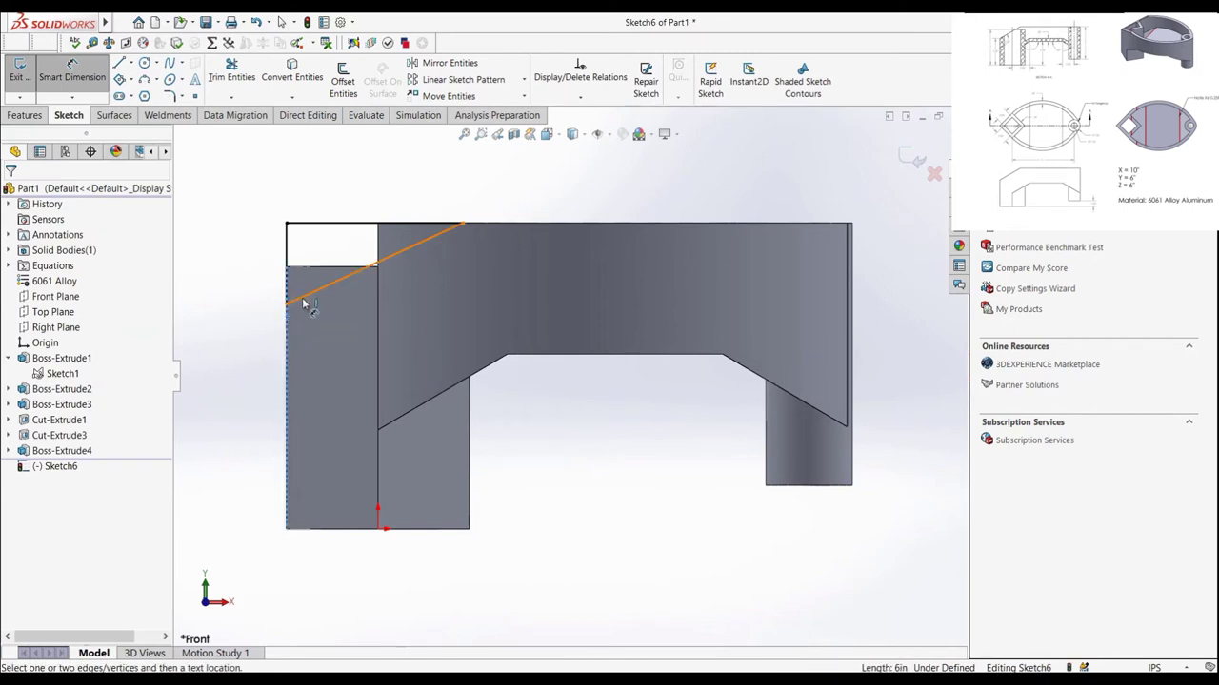
left_click(301, 297)
left_click(302, 319)
type("120")
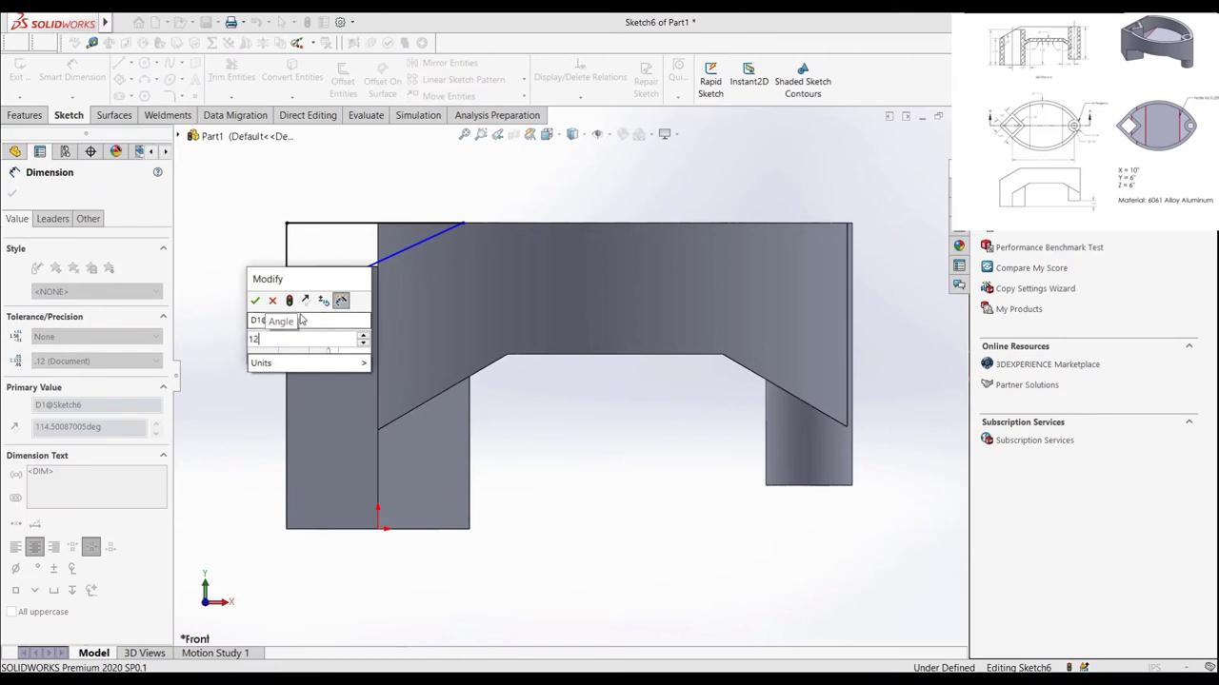
key("Return")
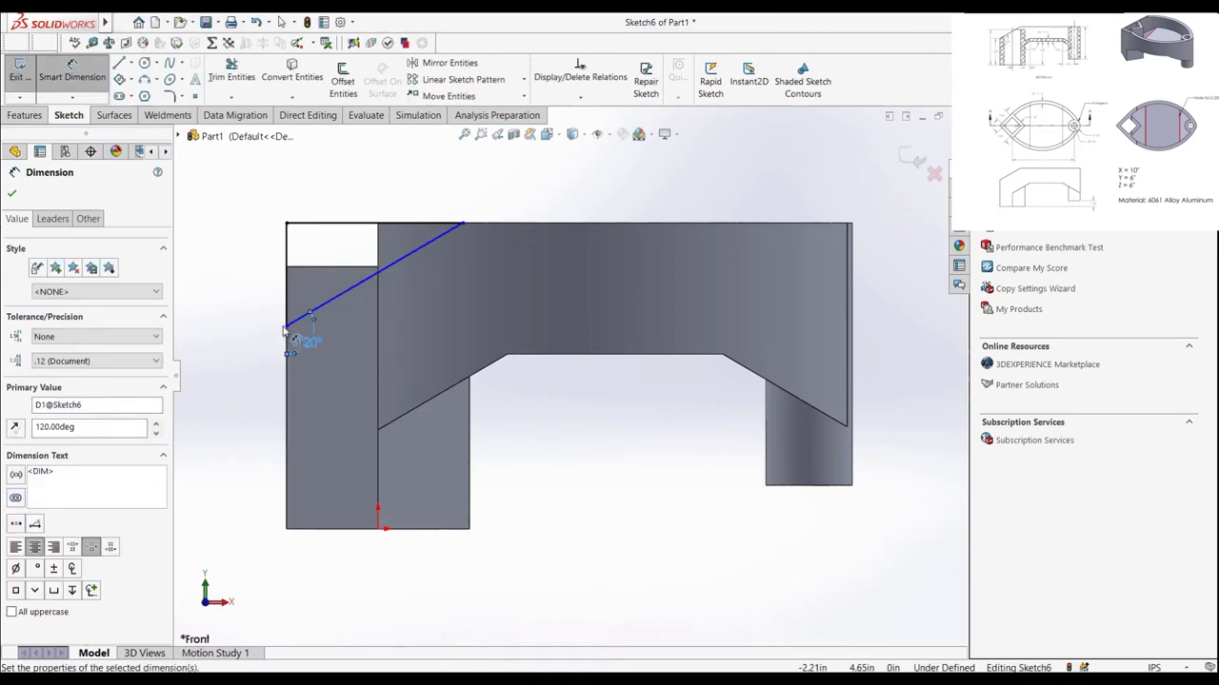
left_click(288, 326)
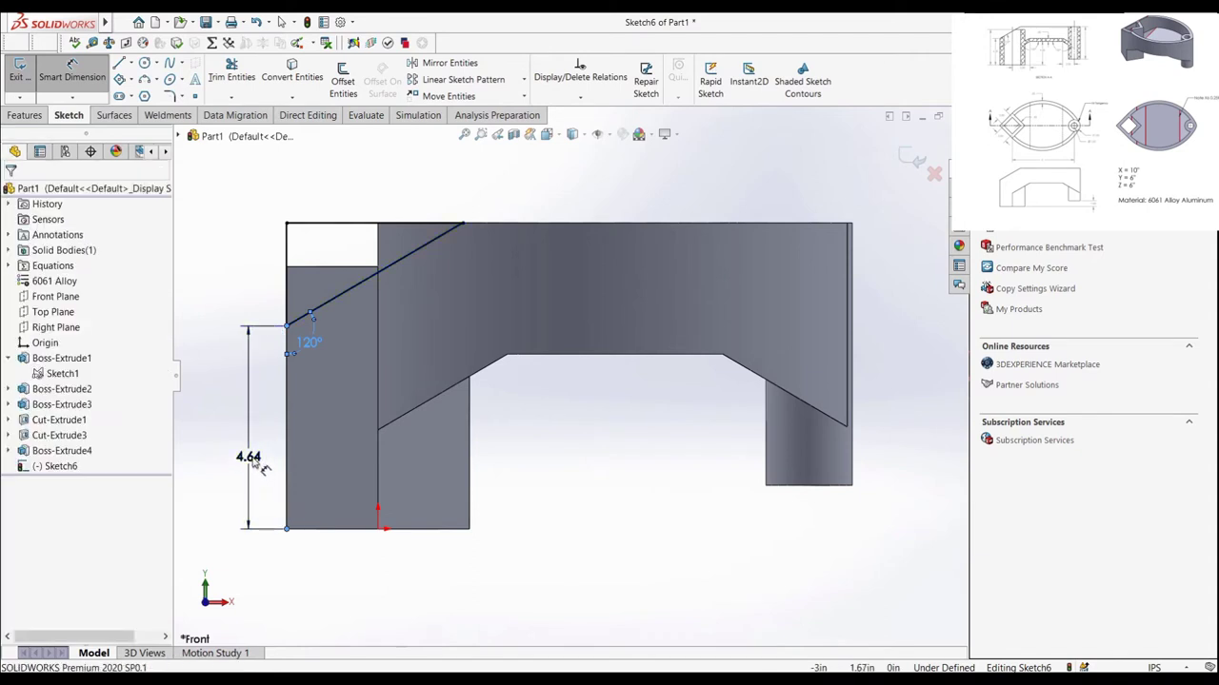
left_click(248, 464)
type("4.5")
key("Return")
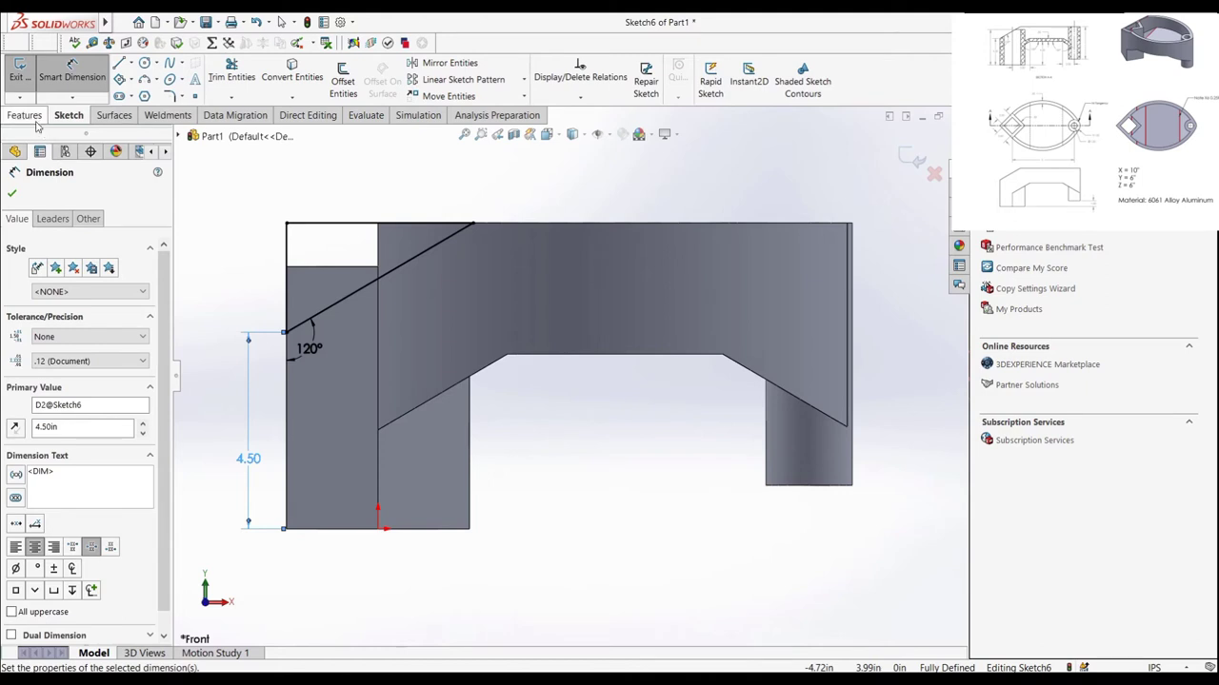
Step: Extrude-cut the triangle Through All - Both, bevelling the top-left corner as Cut-Extrude4
left_click(36, 118)
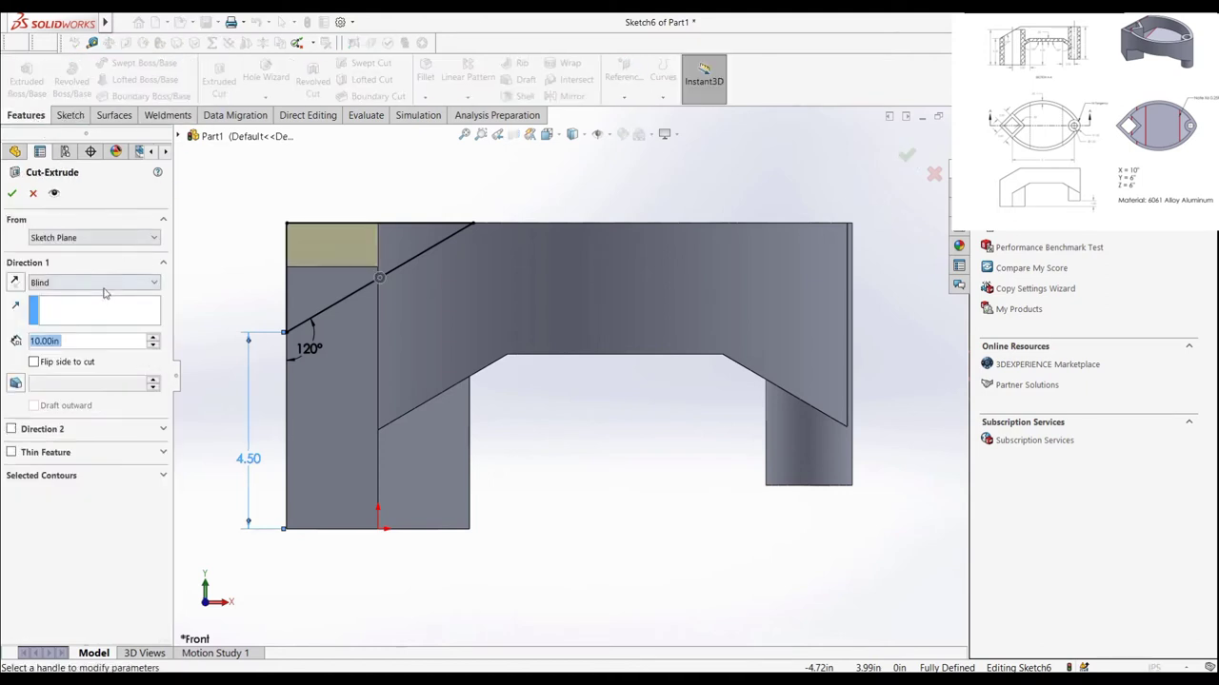
left_click(109, 282)
left_click(96, 313)
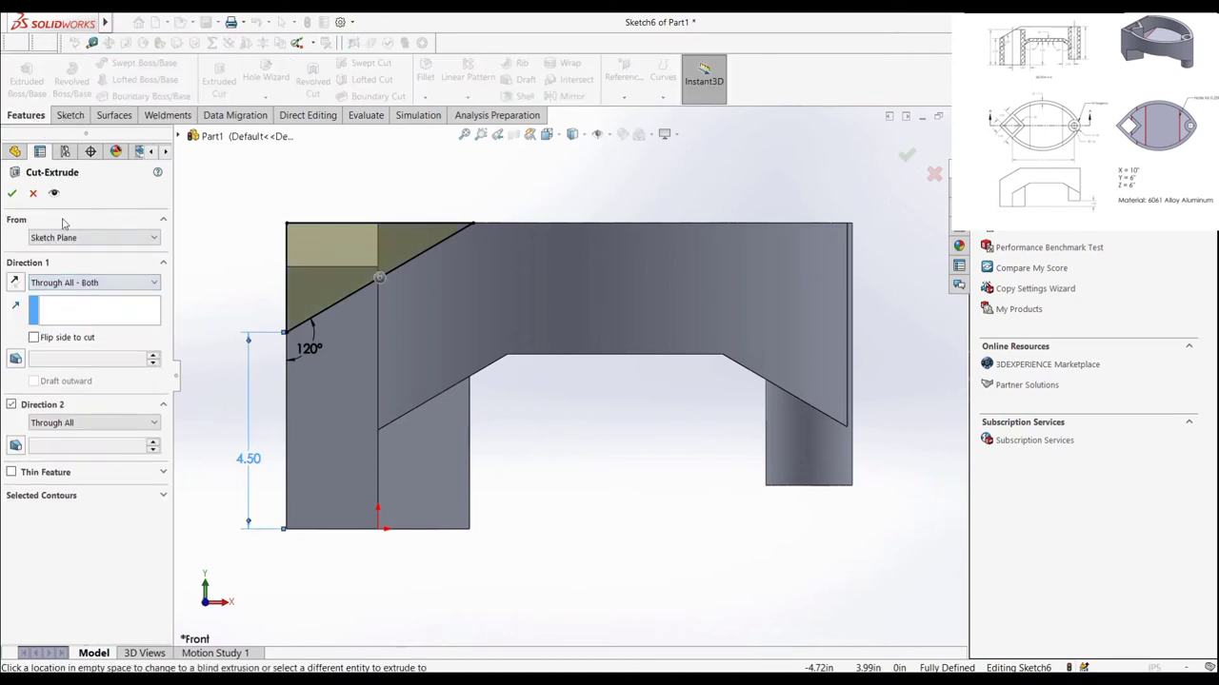
left_click(10, 194)
mouse_move(294, 280)
middle_mouse_down()
mouse_move(321, 409)
mouse_move(571, 319)
mouse_move(530, 305)
middle_mouse_up()
key("Escape")
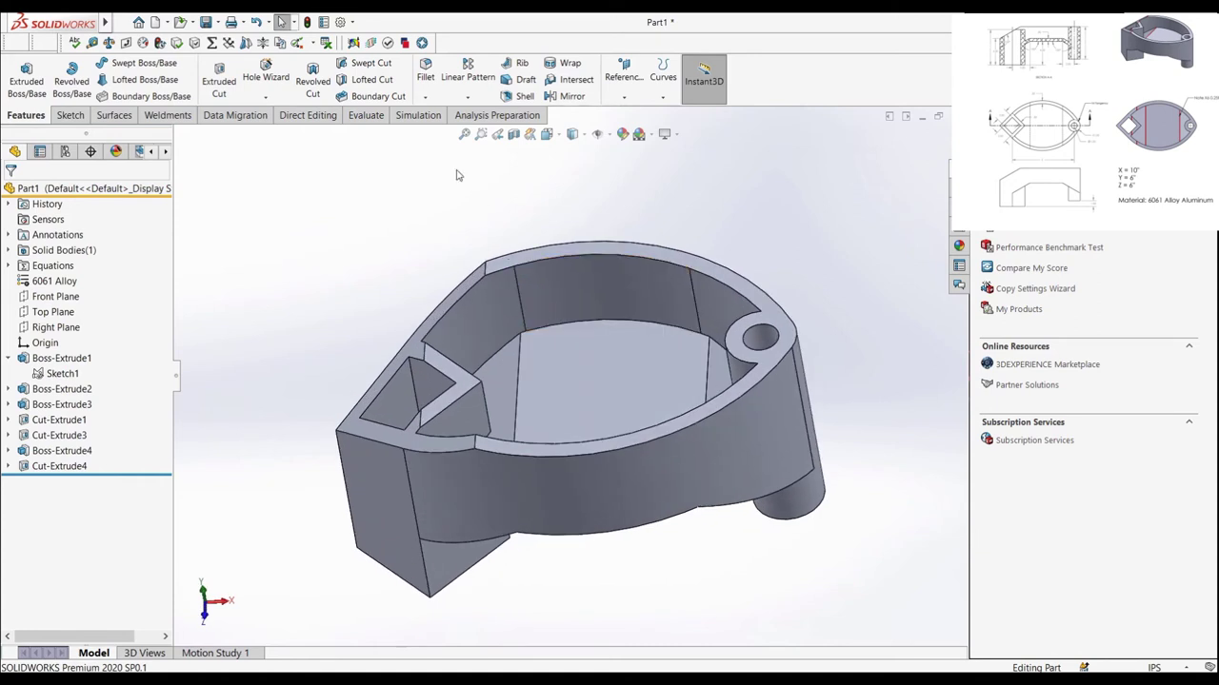
Step: Fillet the six cutout, rib, rim and inner wall edges at 0.25 in radius
left_click(426, 82)
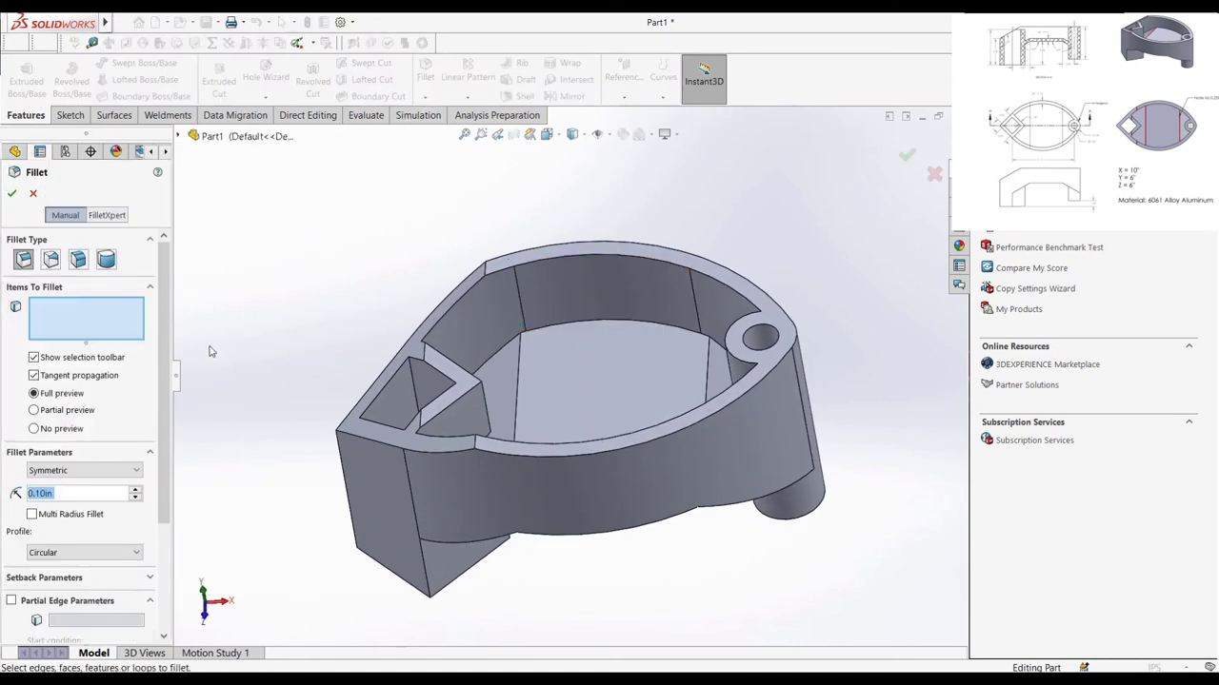
type("0.25")
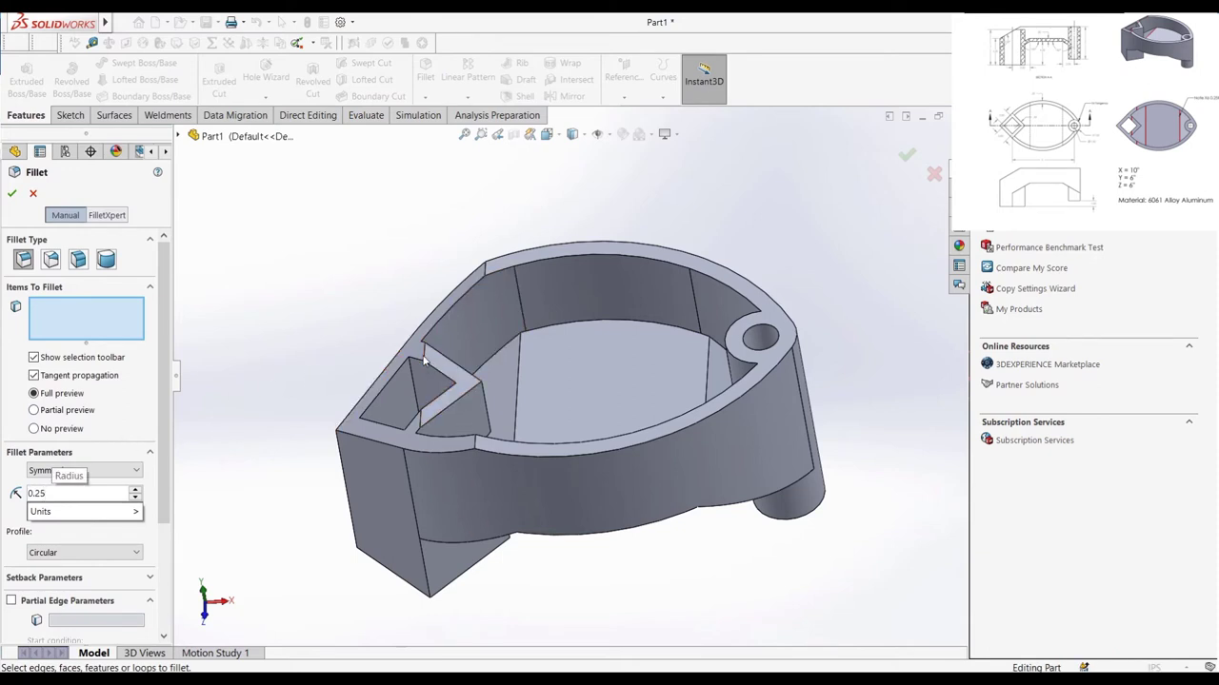
key("Return")
left_click(398, 360)
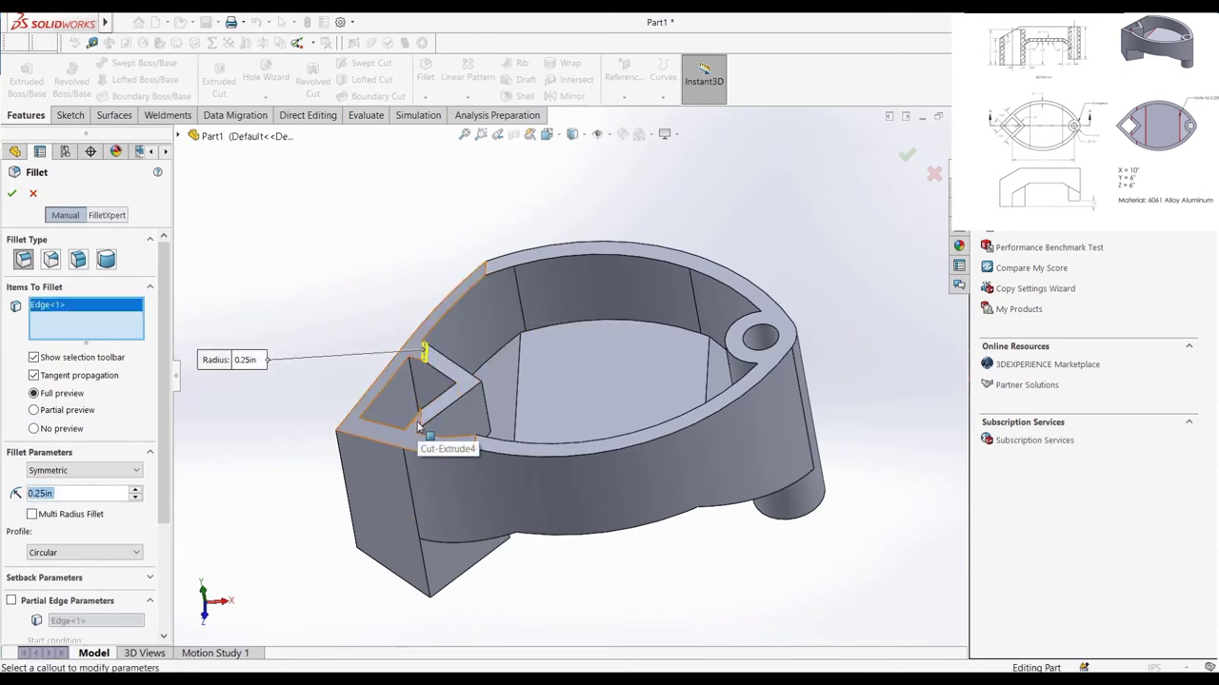
left_click(420, 424)
left_click(475, 445)
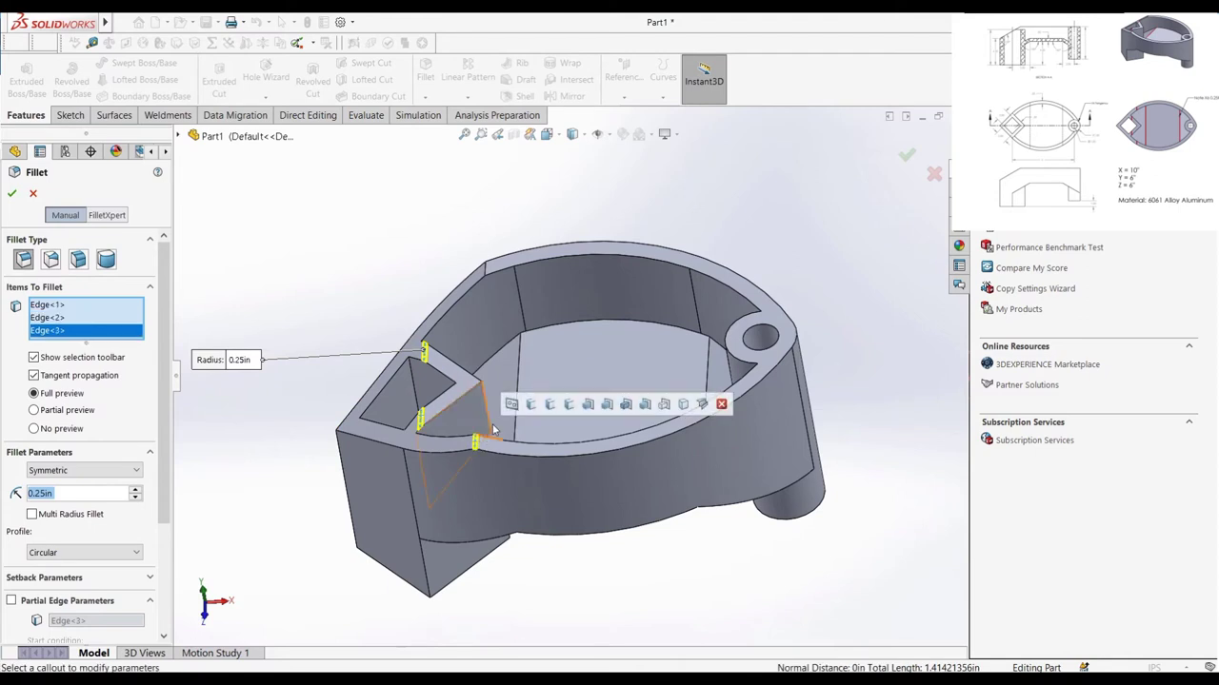
left_click(515, 433)
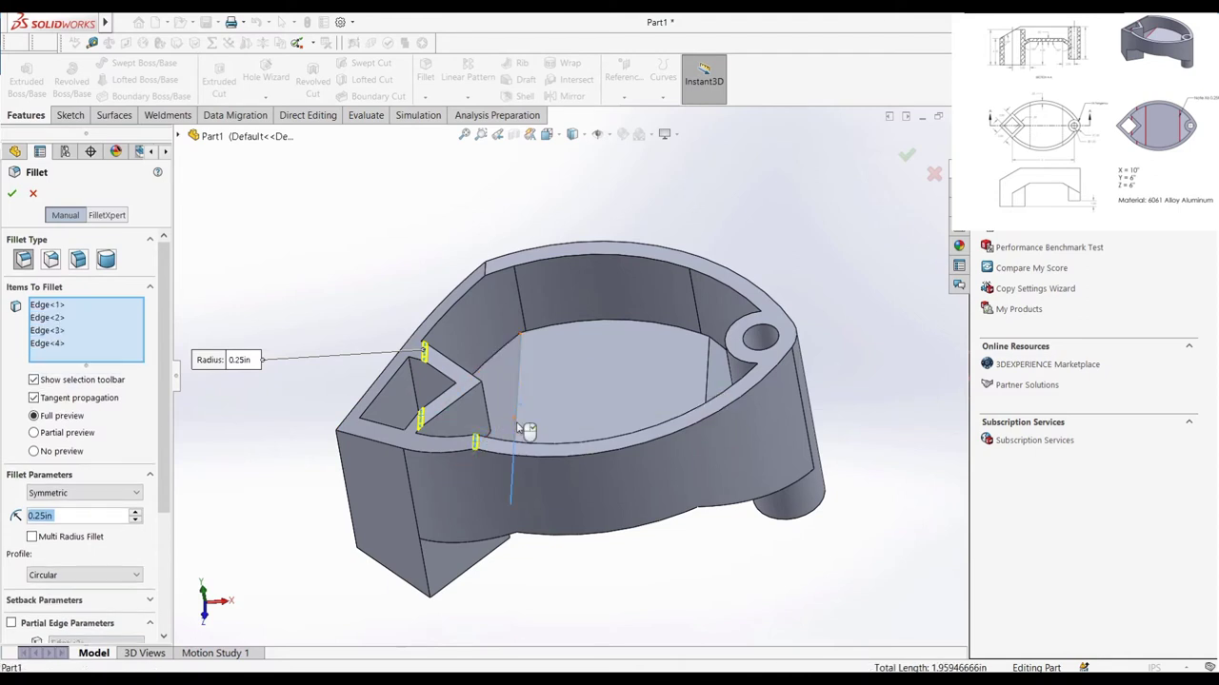
left_click(487, 270)
left_click(710, 379)
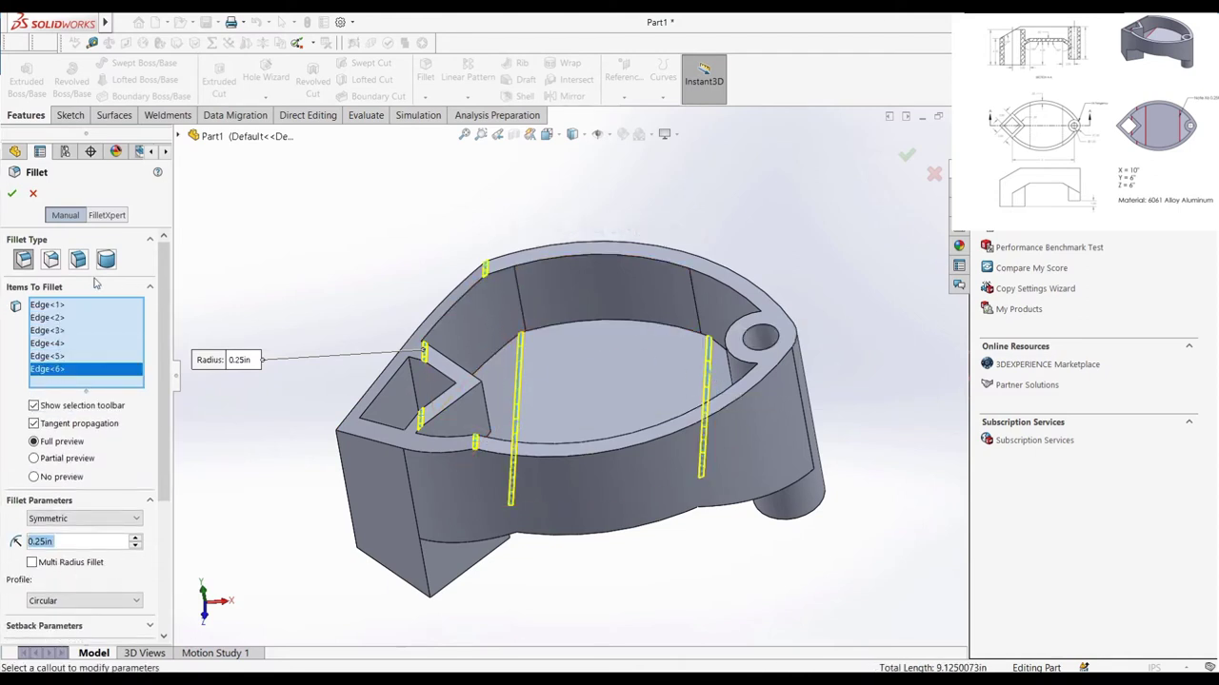
left_click(12, 193)
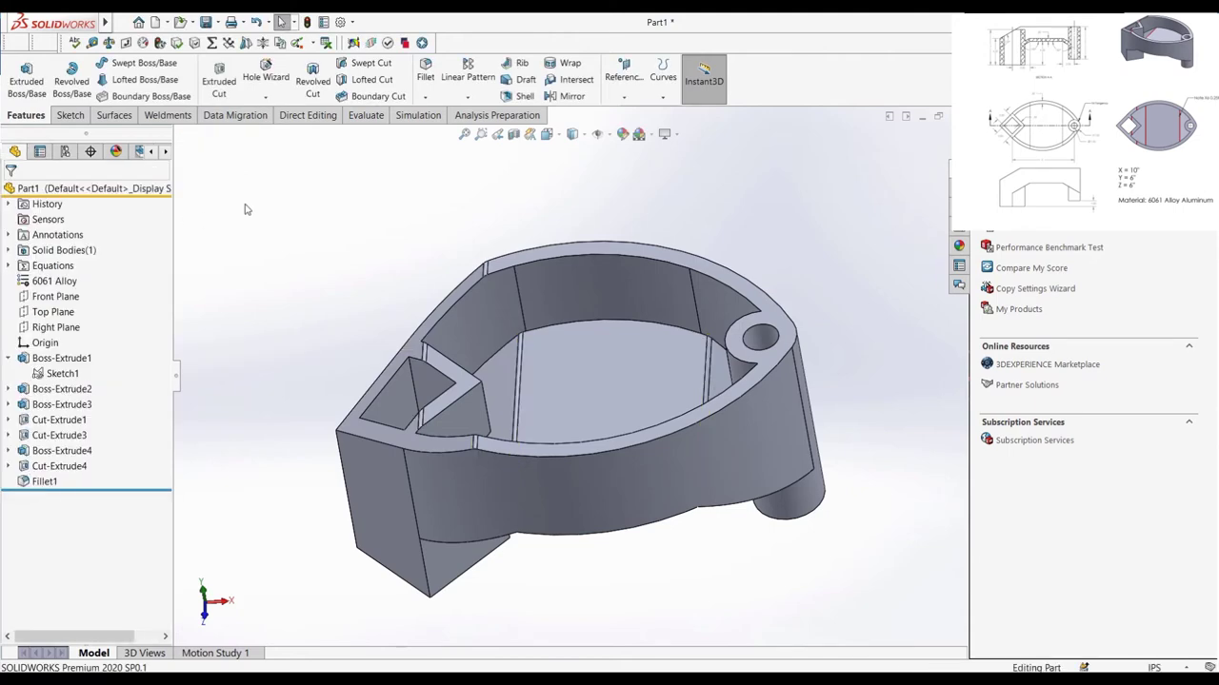
right_click_drag(252, 199, 306, 157)
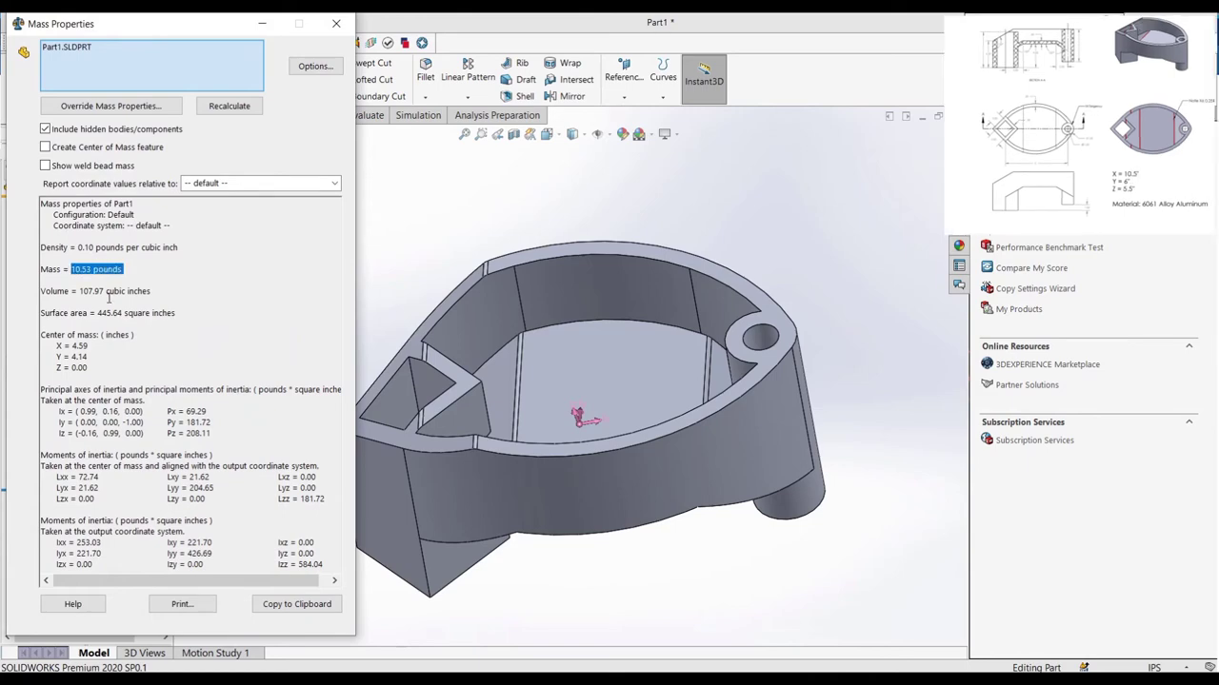
left_click(336, 24)
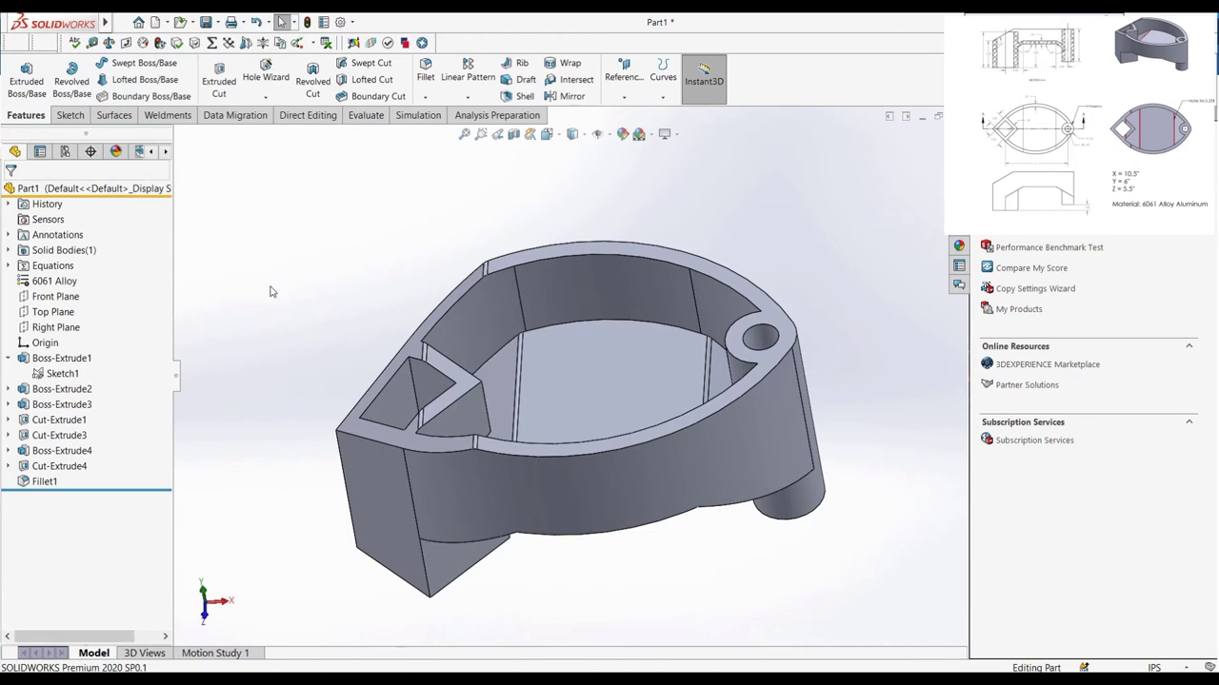
Step: Change global variable X to 10.5 and Z to 5.5 and rebuild the part
left_click(214, 43)
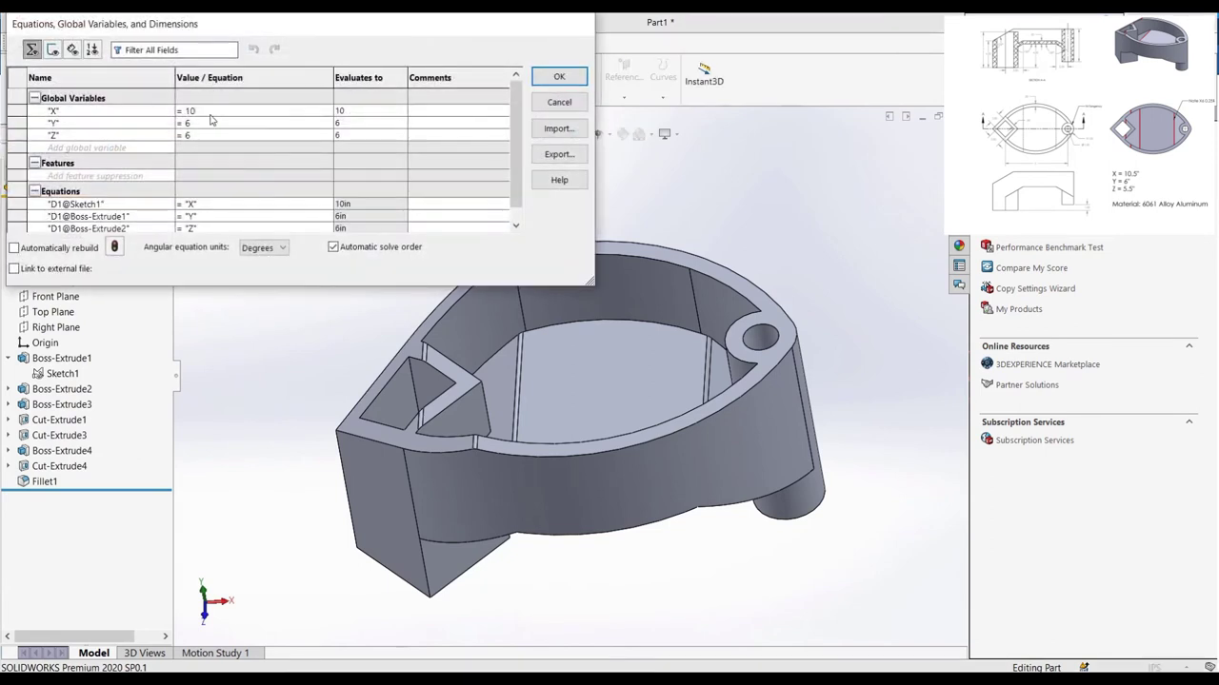
type(".5")
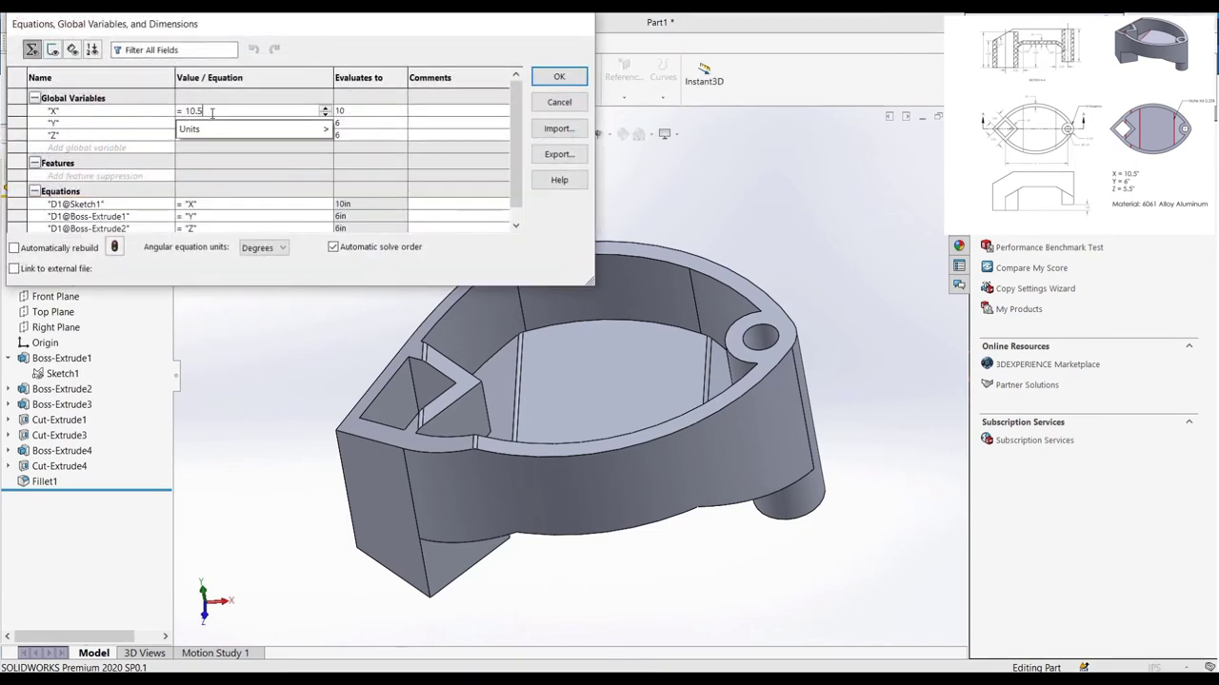
key("Tab")
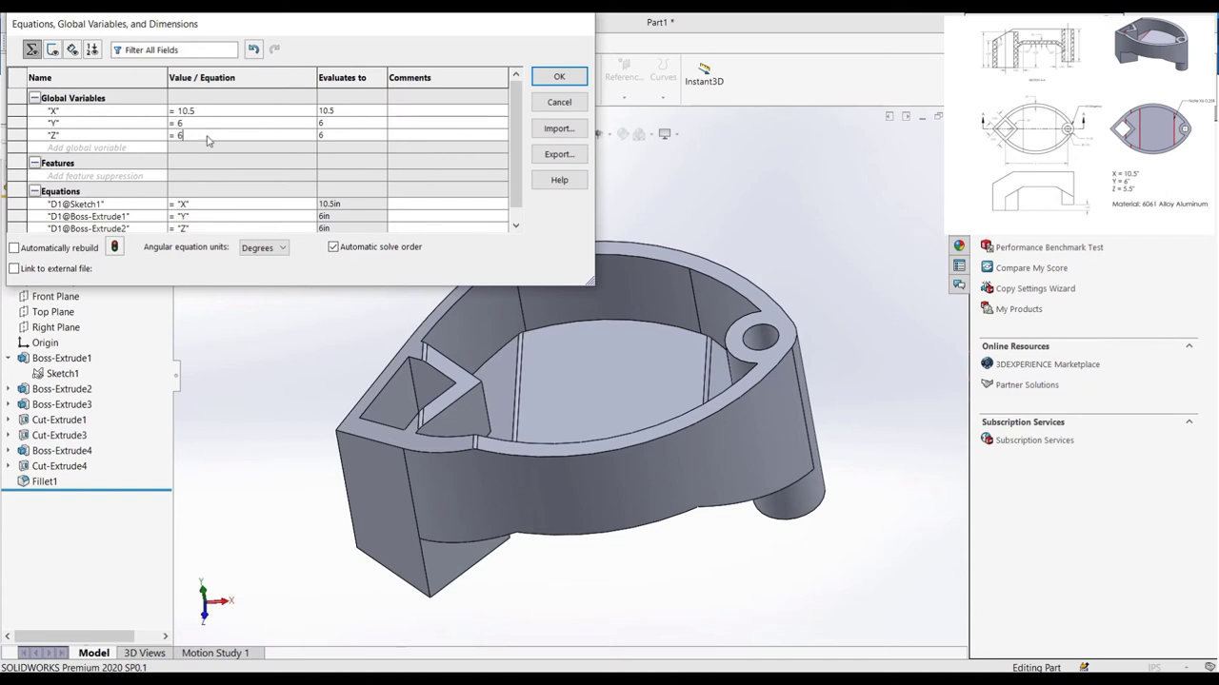
key("BackSpace")
type("5.5")
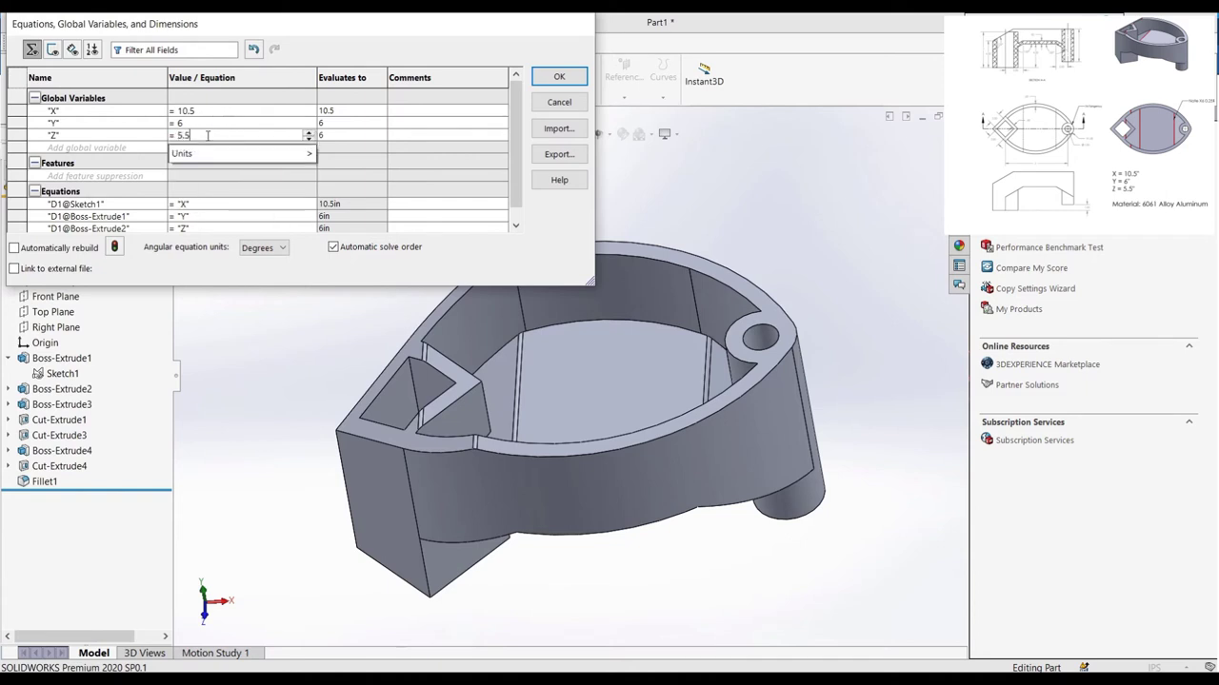
key("Tab")
left_click(540, 77)
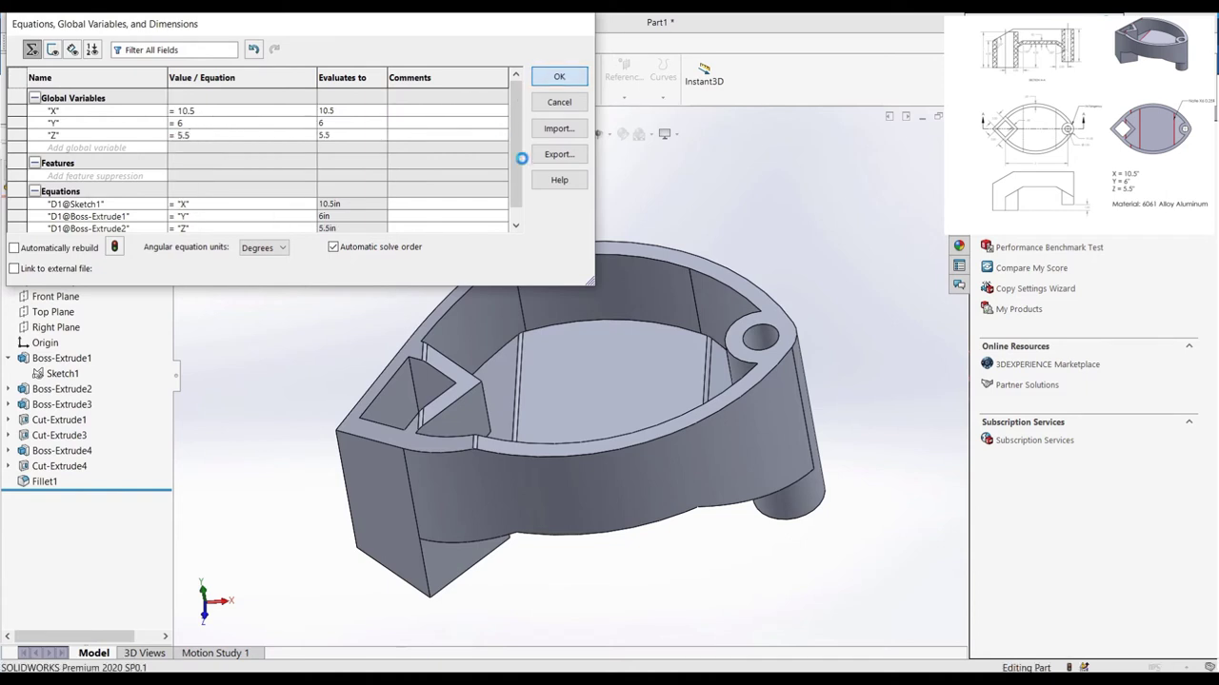
Step: Check the resized part's Mass Properties: 10.28 pounds, 105.42 cubic inches
mouse_move(560, 260)
middle_mouse_down()
mouse_move(577, 161)
mouse_move(546, 276)
middle_mouse_up()
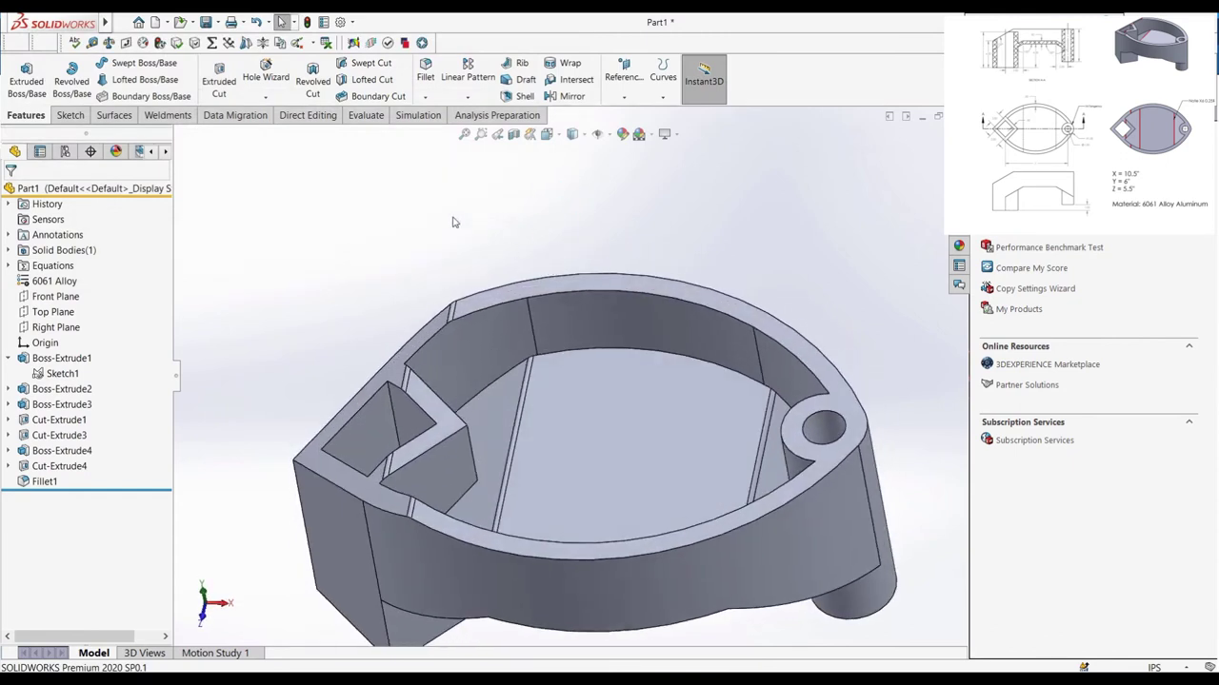
right_click_drag(298, 190, 351, 144)
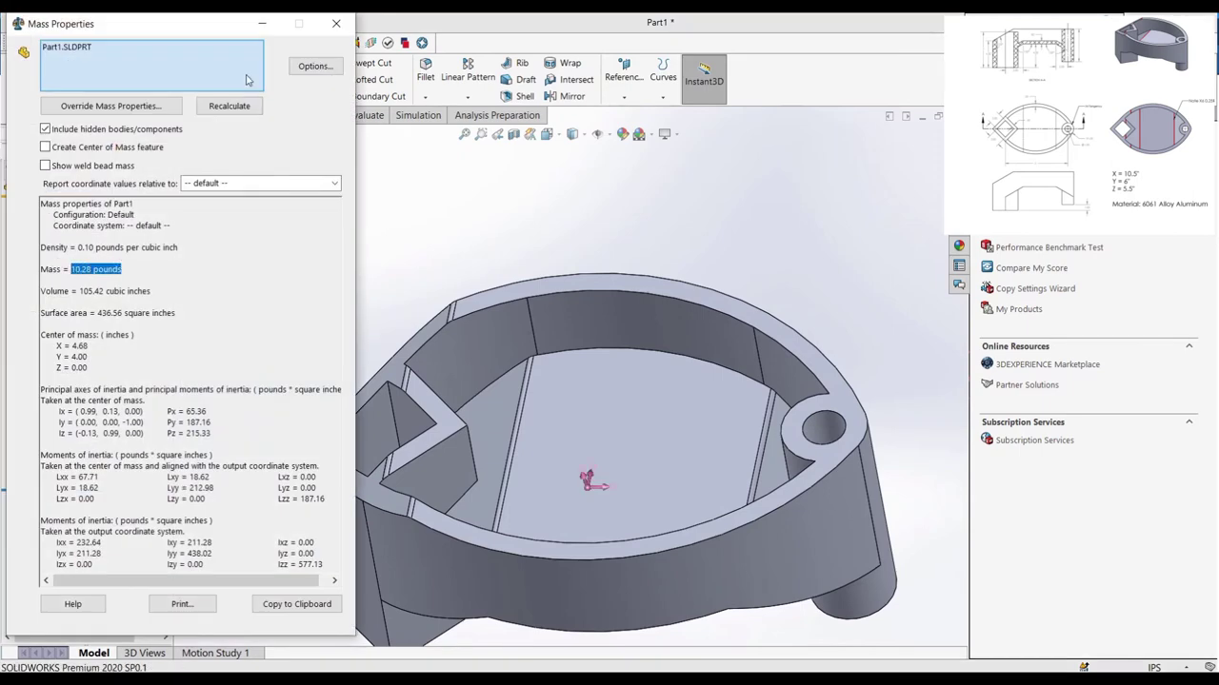
left_click(336, 23)
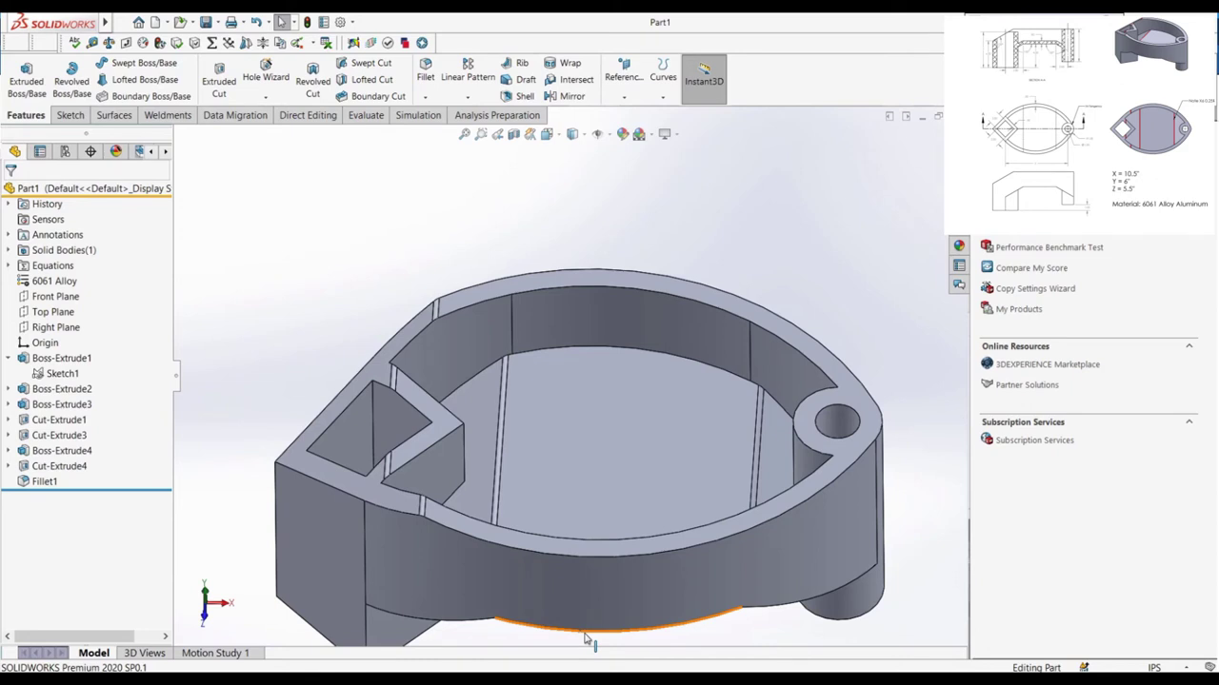
Step: Roll the part back to just after Boss-Extrude1 and select Sketch1 to show its 10.50 spacing
scroll(587, 639, "up", 5)
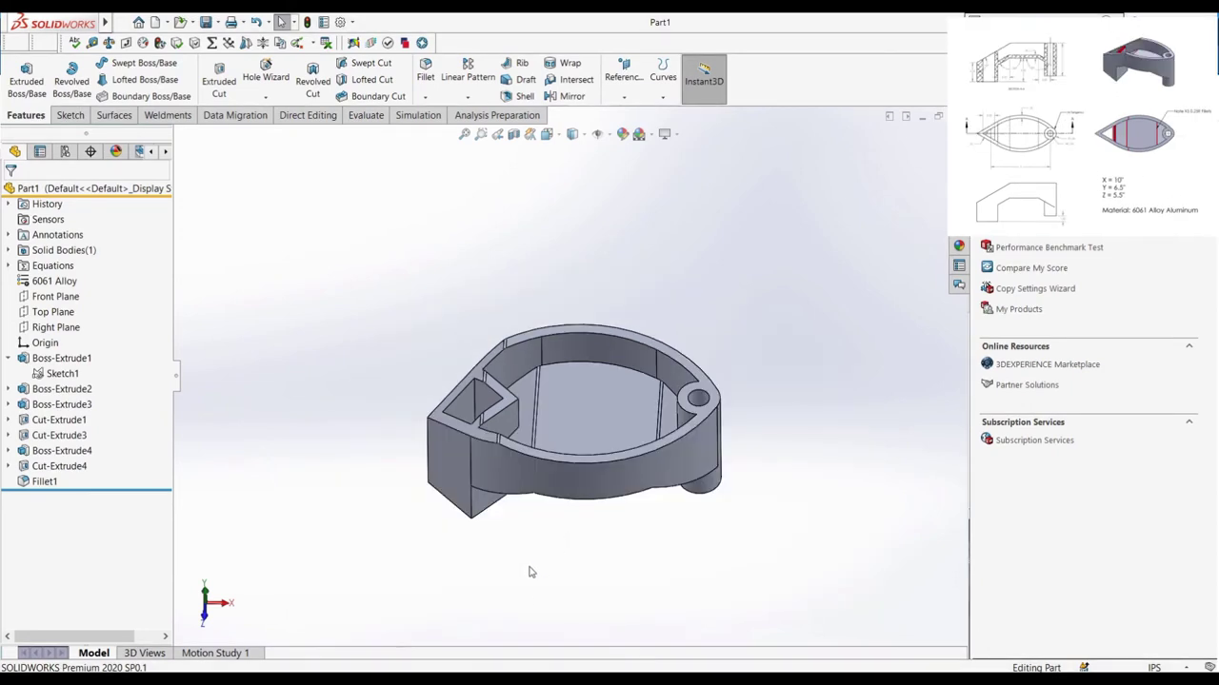
left_click(156, 490)
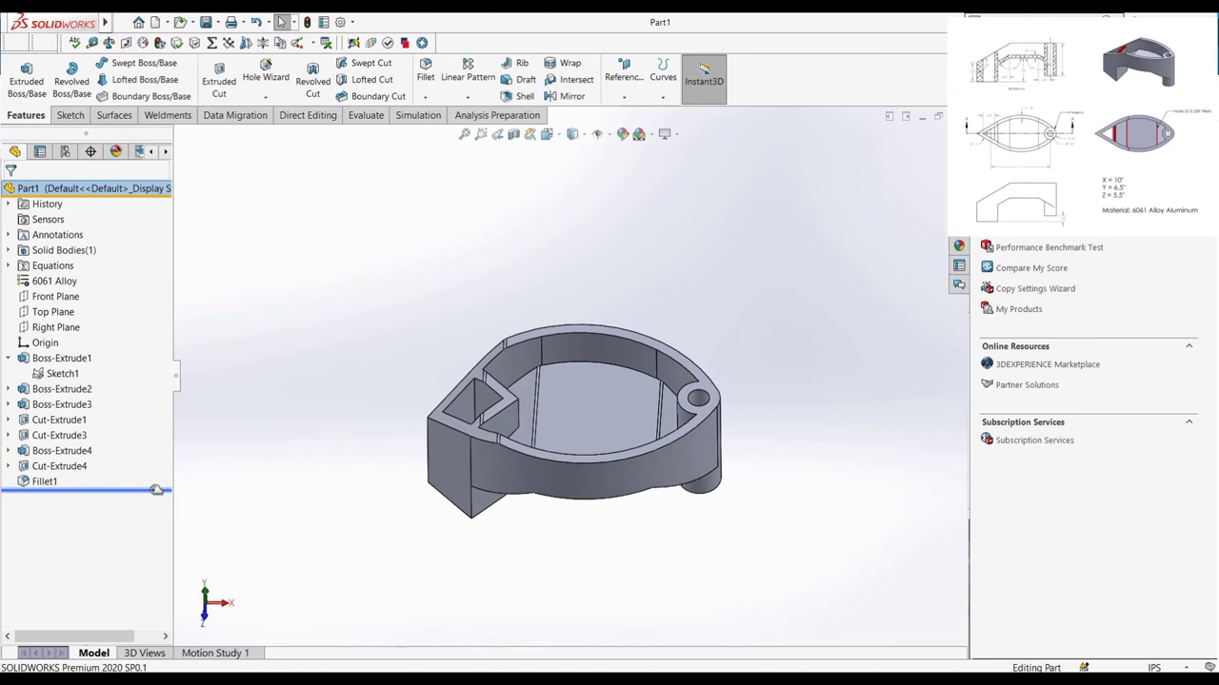
mouse_move(156, 489)
left_mouse_down()
mouse_move(163, 395)
mouse_move(139, 385)
left_mouse_up()
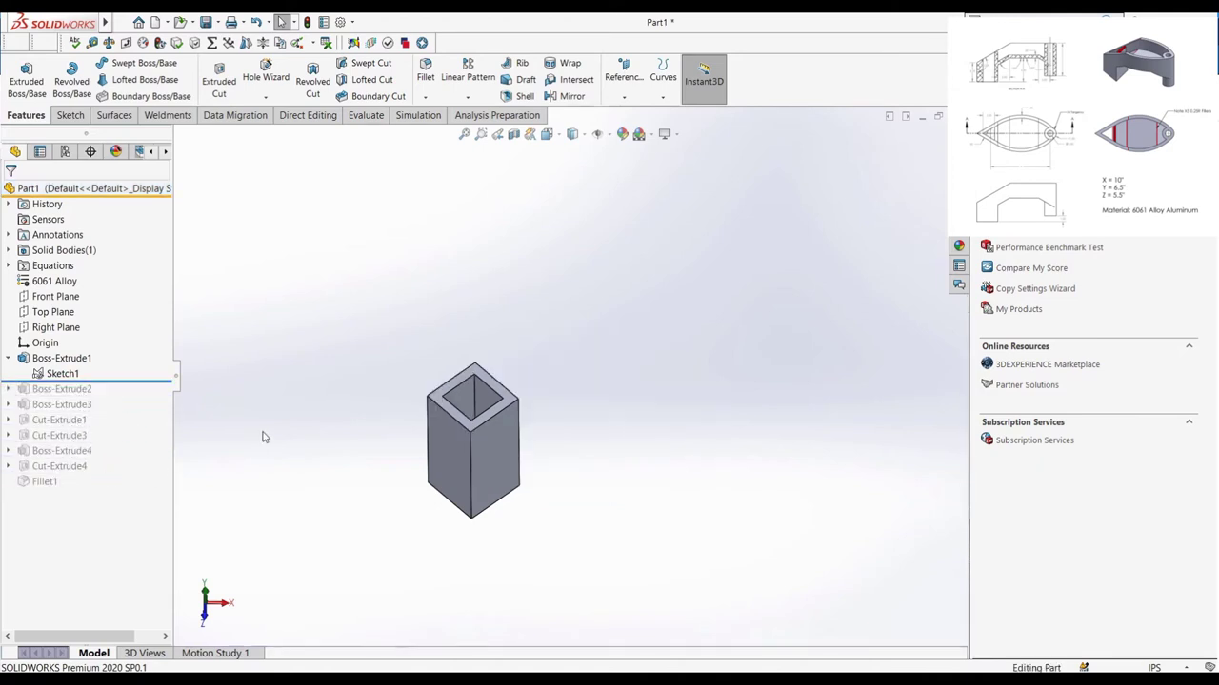
left_click(75, 372)
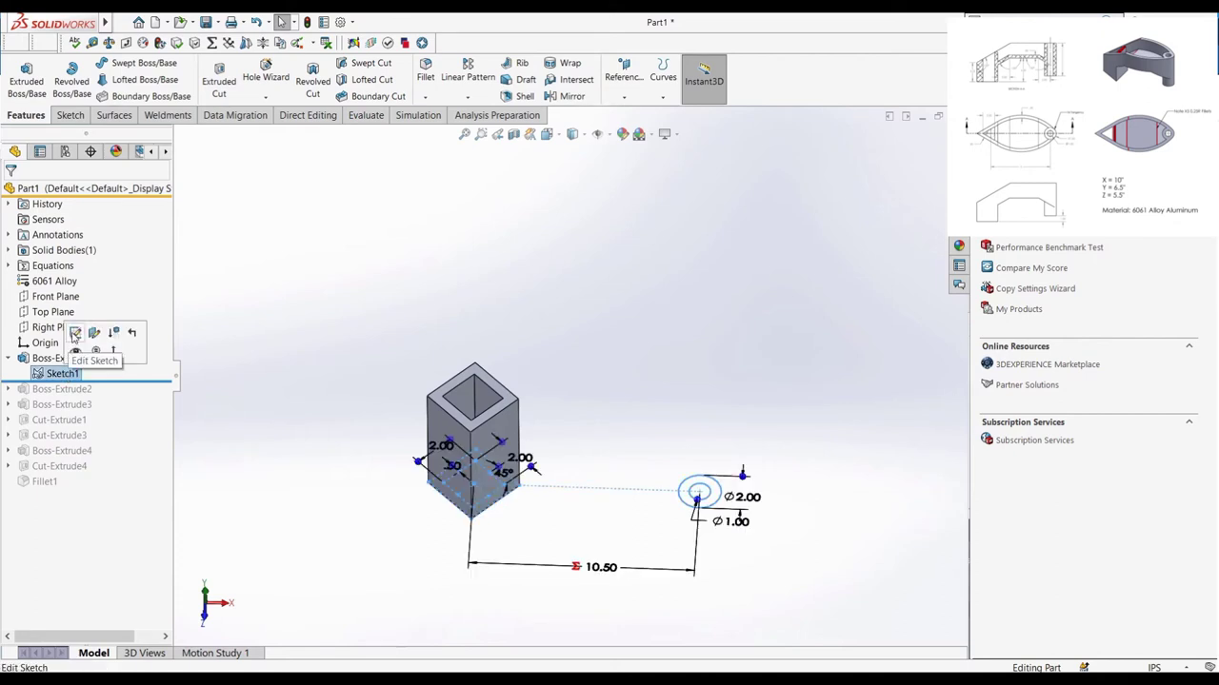
Step: Edit Sketch1 and sketch a short line down from the square's inner top corner
left_click(69, 360)
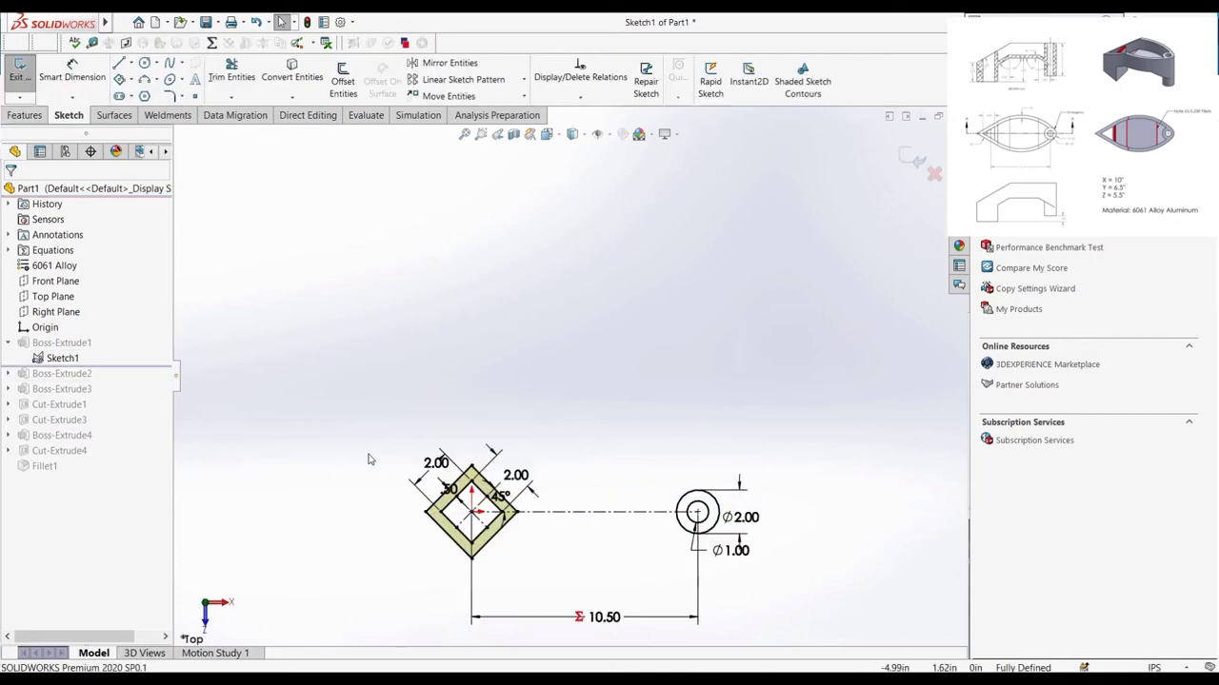
scroll(525, 515, "down", 3)
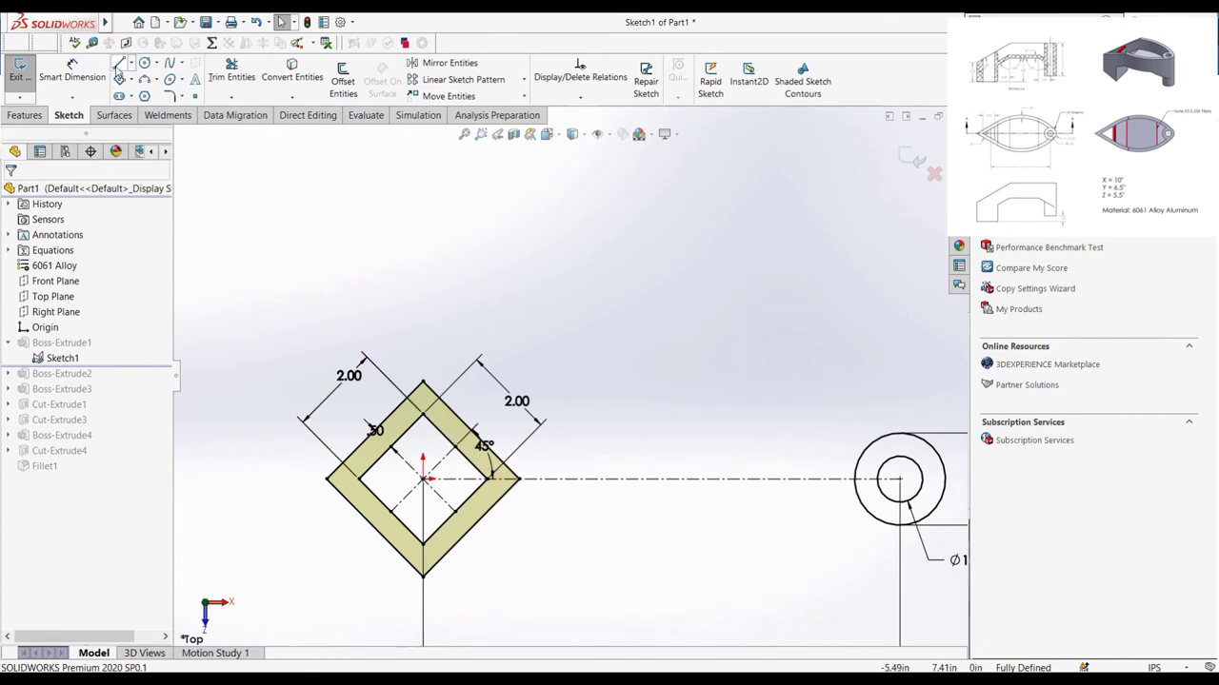
left_click(118, 63)
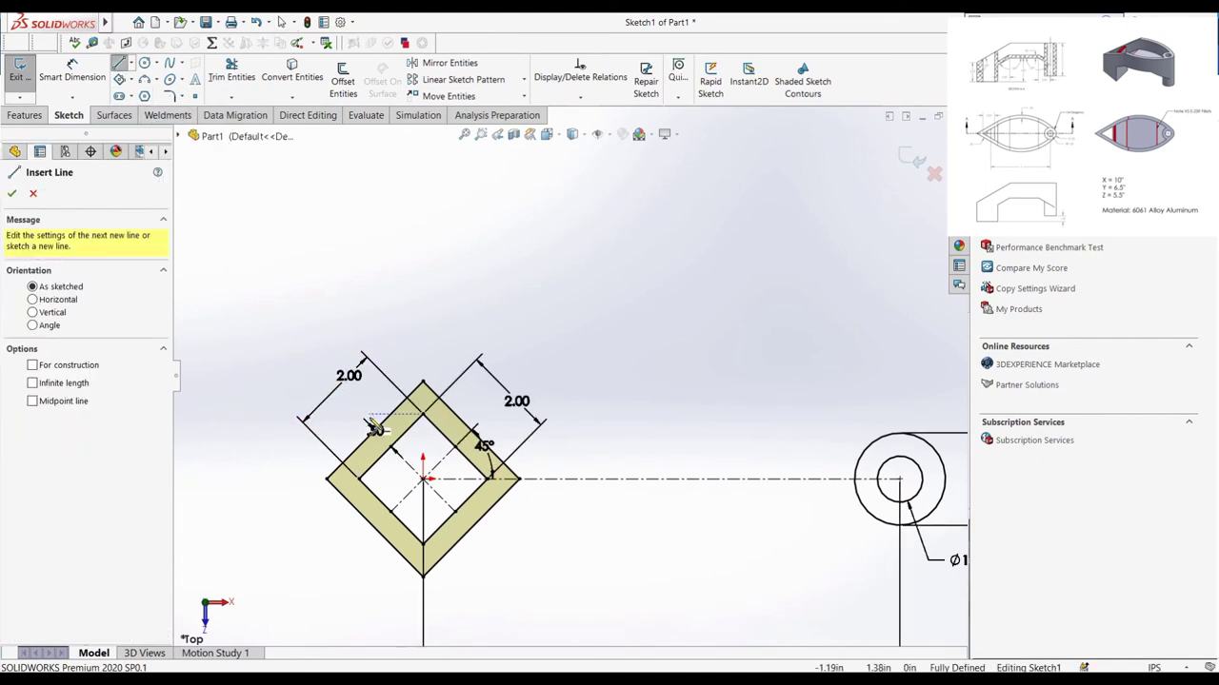
left_click(422, 417)
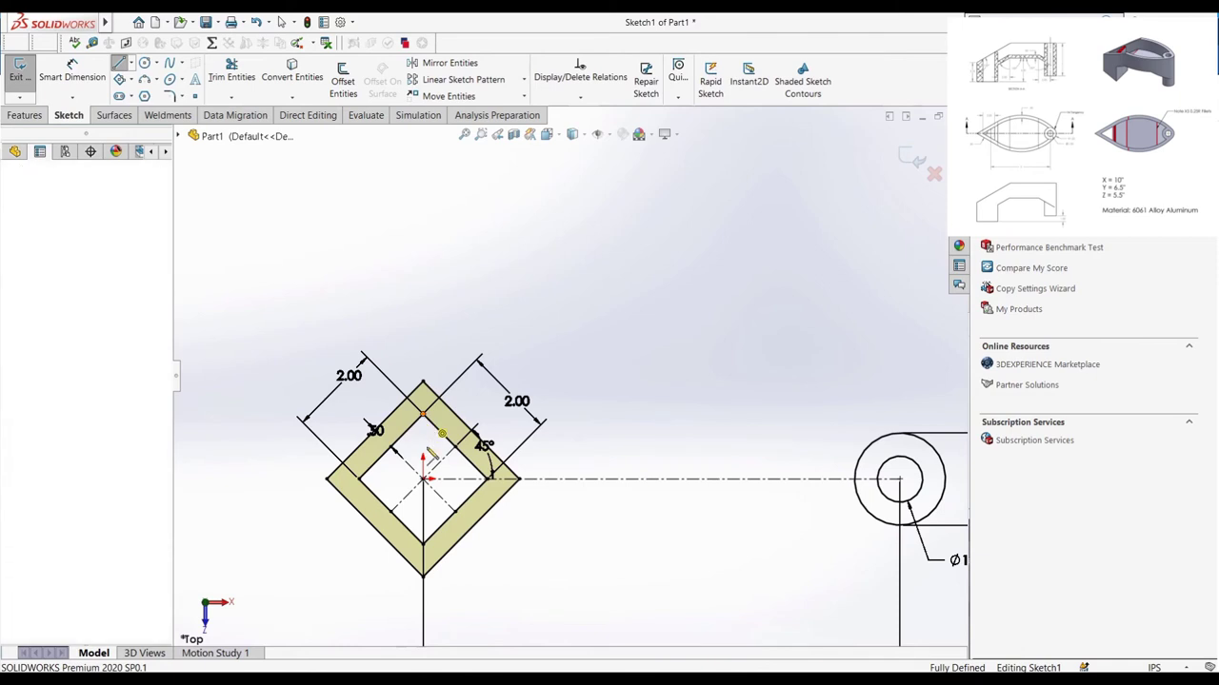
left_click(420, 459)
key("Escape")
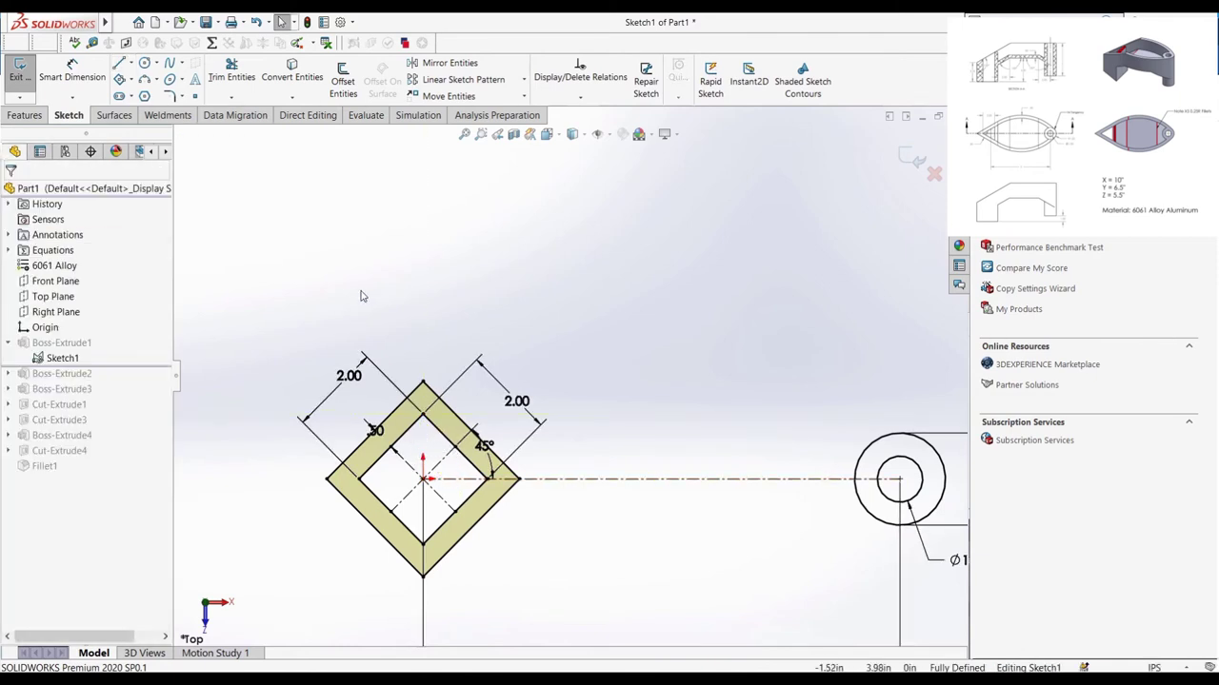
Step: Delete the rotated square's chain of lines together with their dimensions
left_click(415, 390)
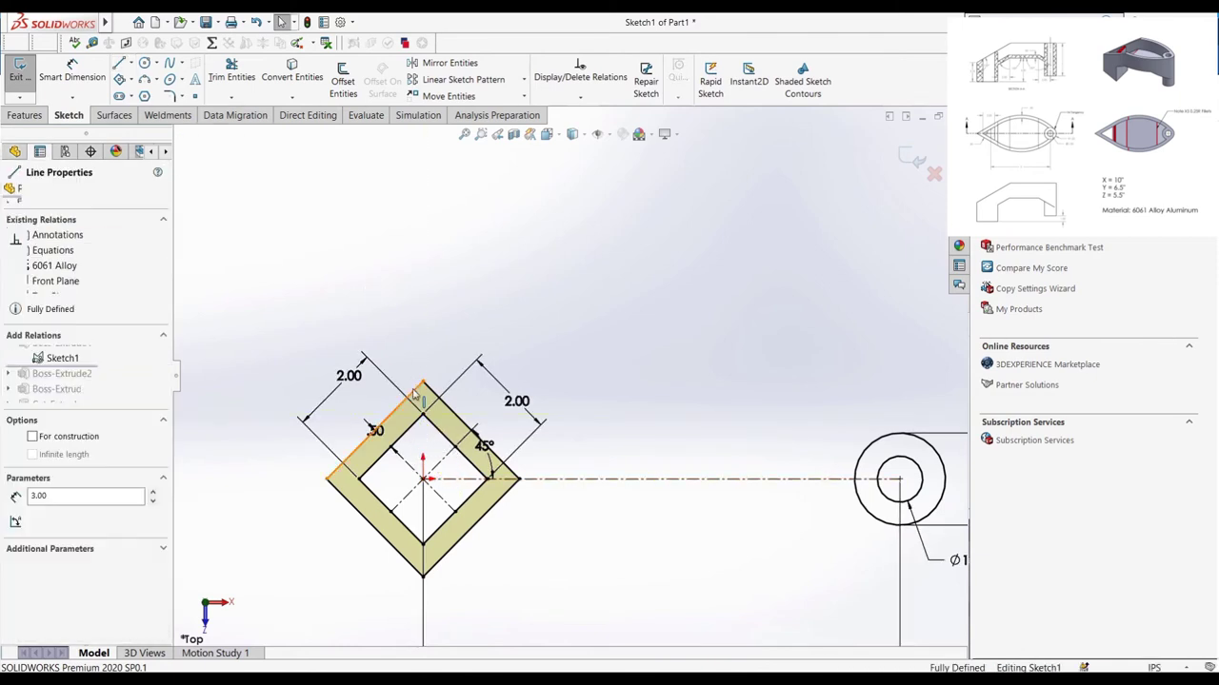
right_click(415, 390)
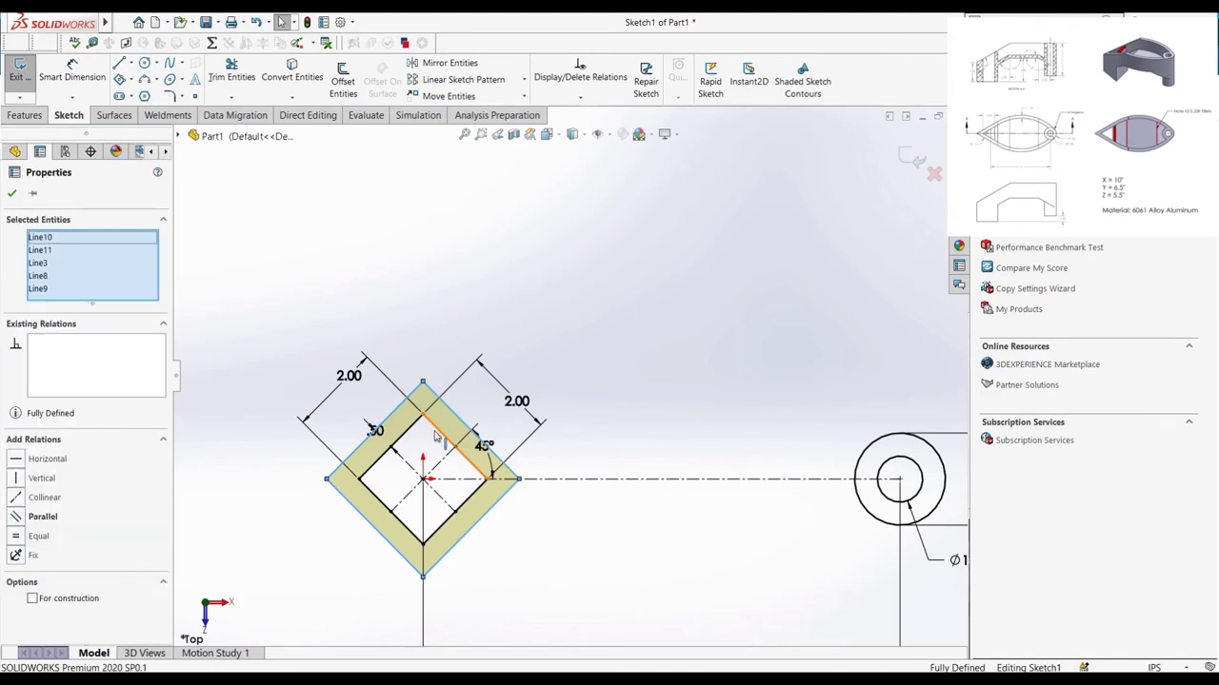
right_click(437, 433)
left_click(446, 440)
right_click(362, 350)
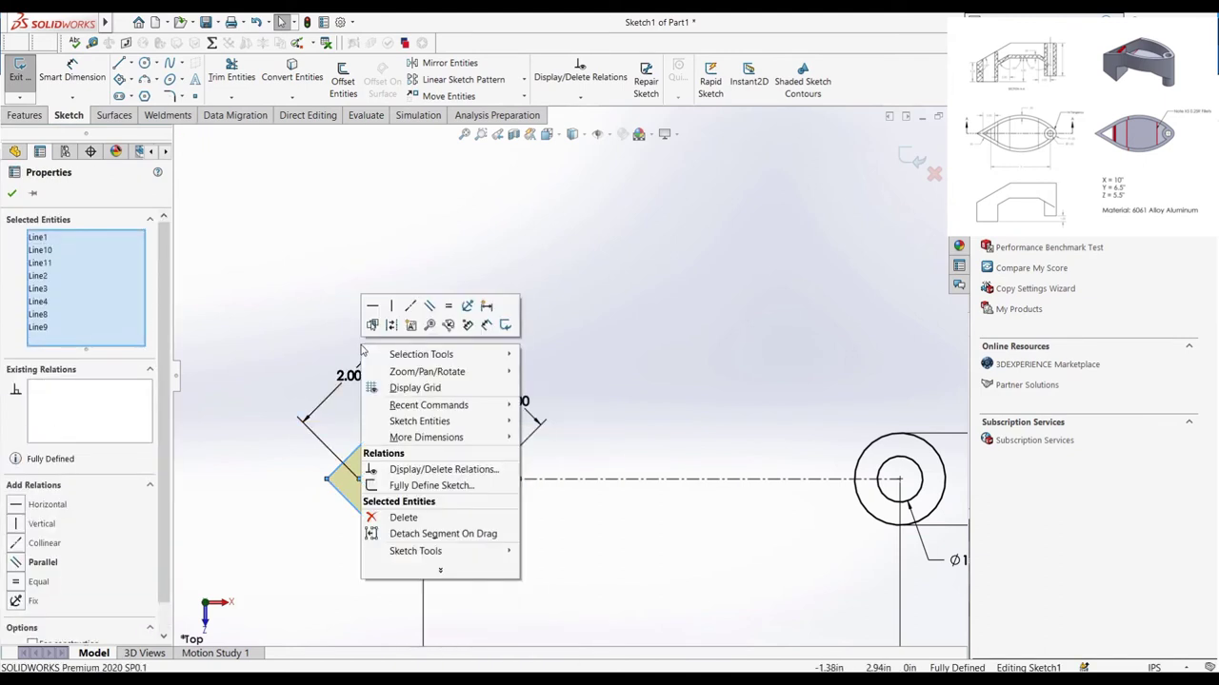
left_click(404, 518)
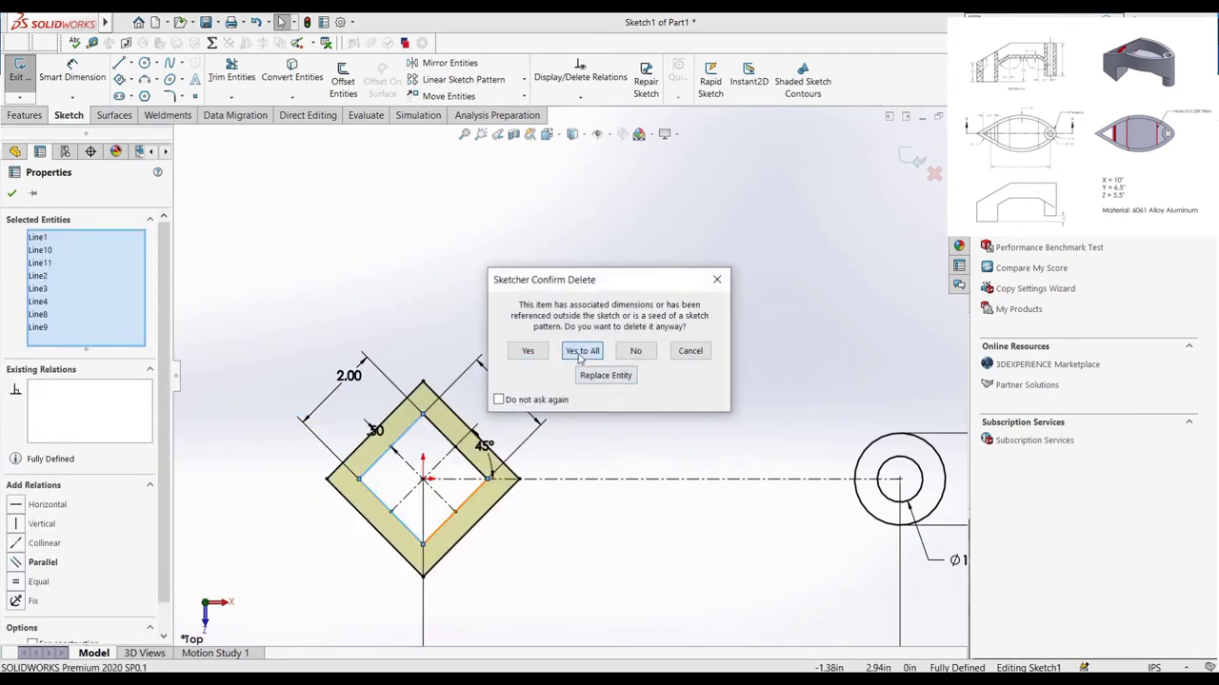
left_click(580, 352)
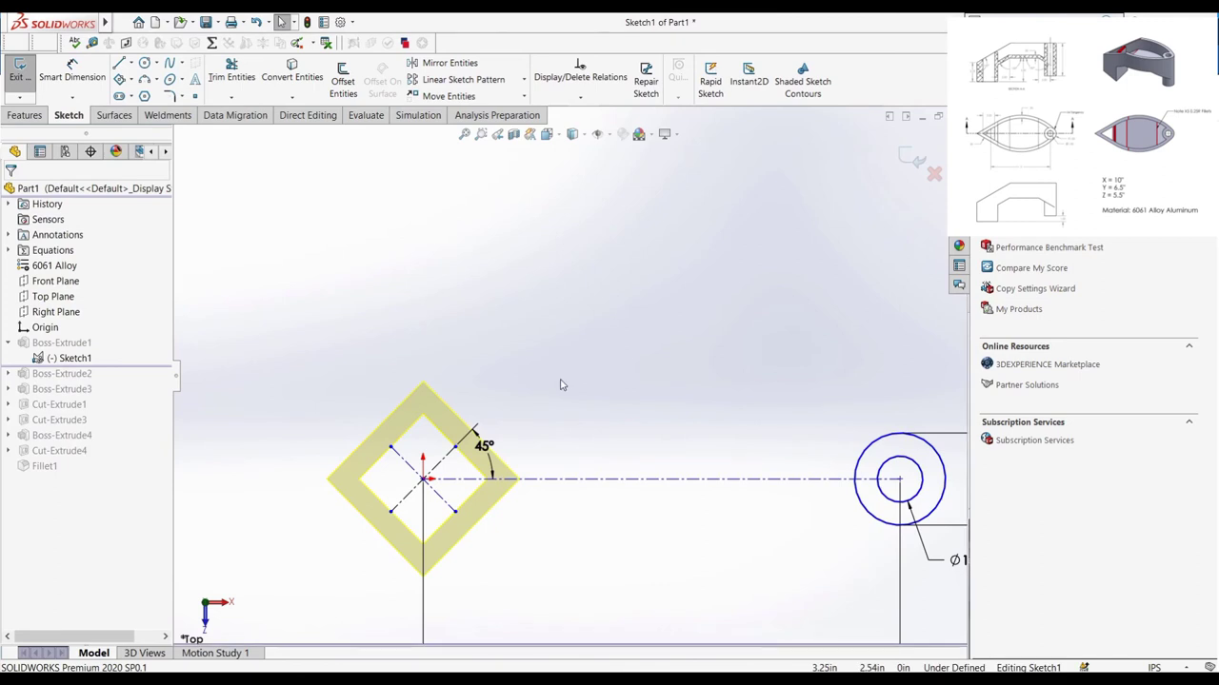
Step: Delete the two inner construction diagonals, leaving only the centreline and circles
left_click(424, 476)
left_click(428, 479, "ctrl")
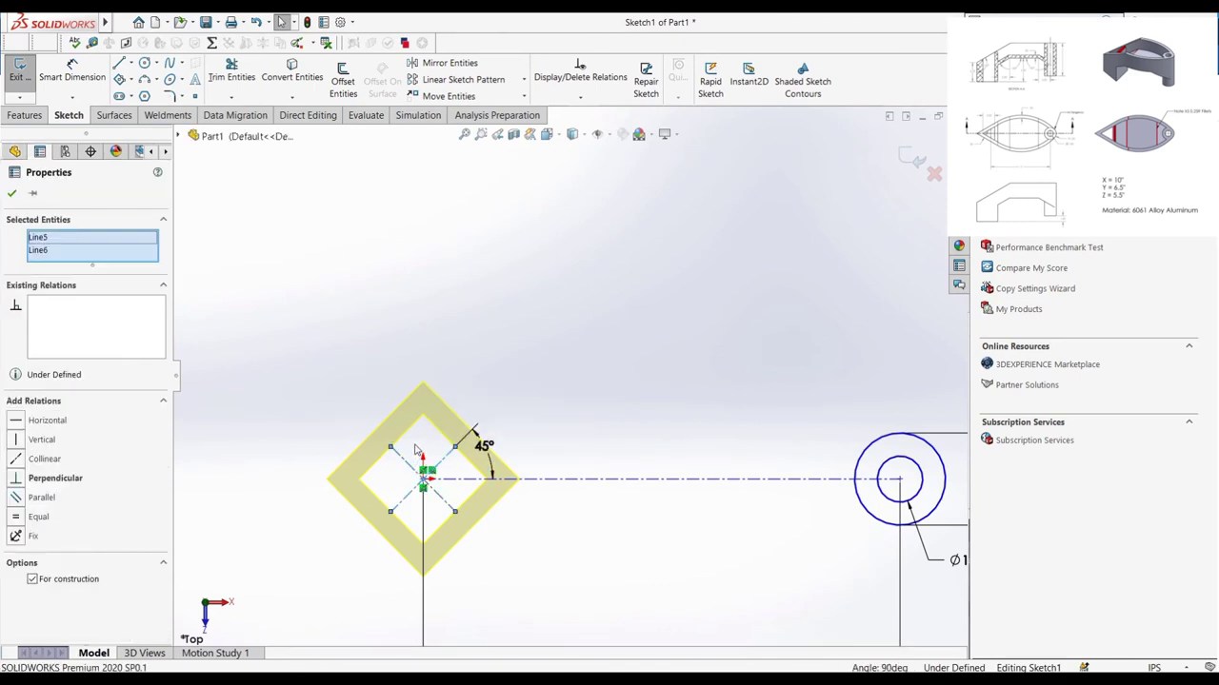
right_click(427, 479)
left_click(460, 619)
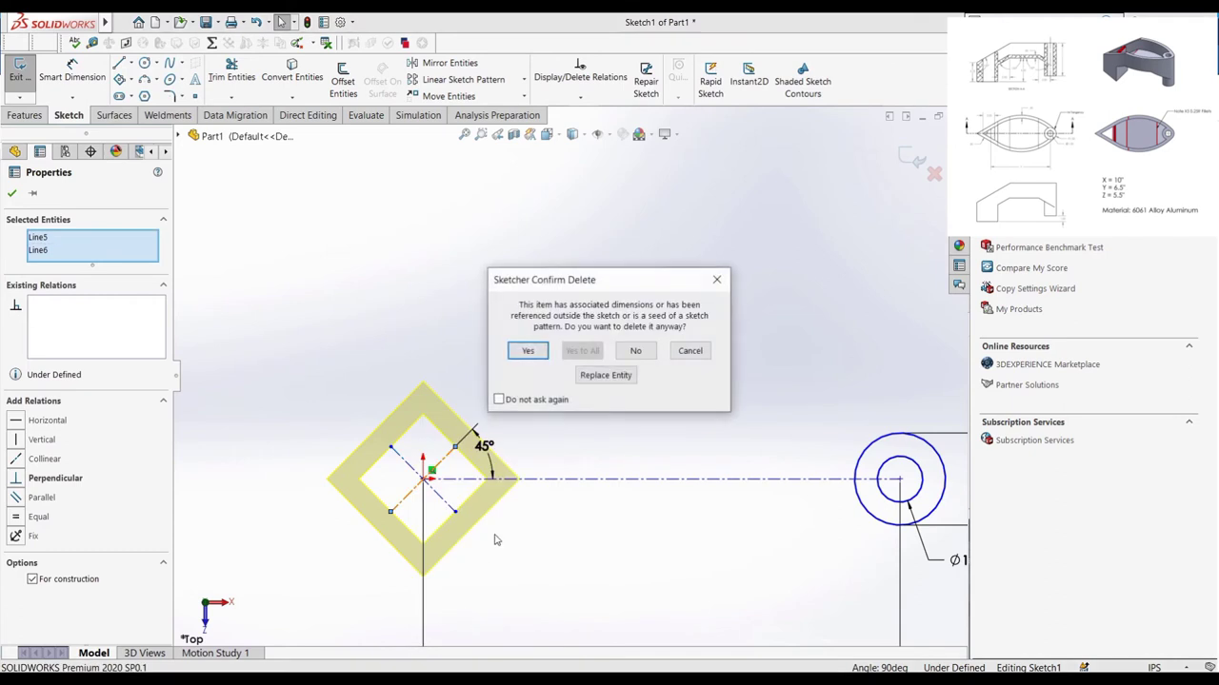
left_click(533, 352)
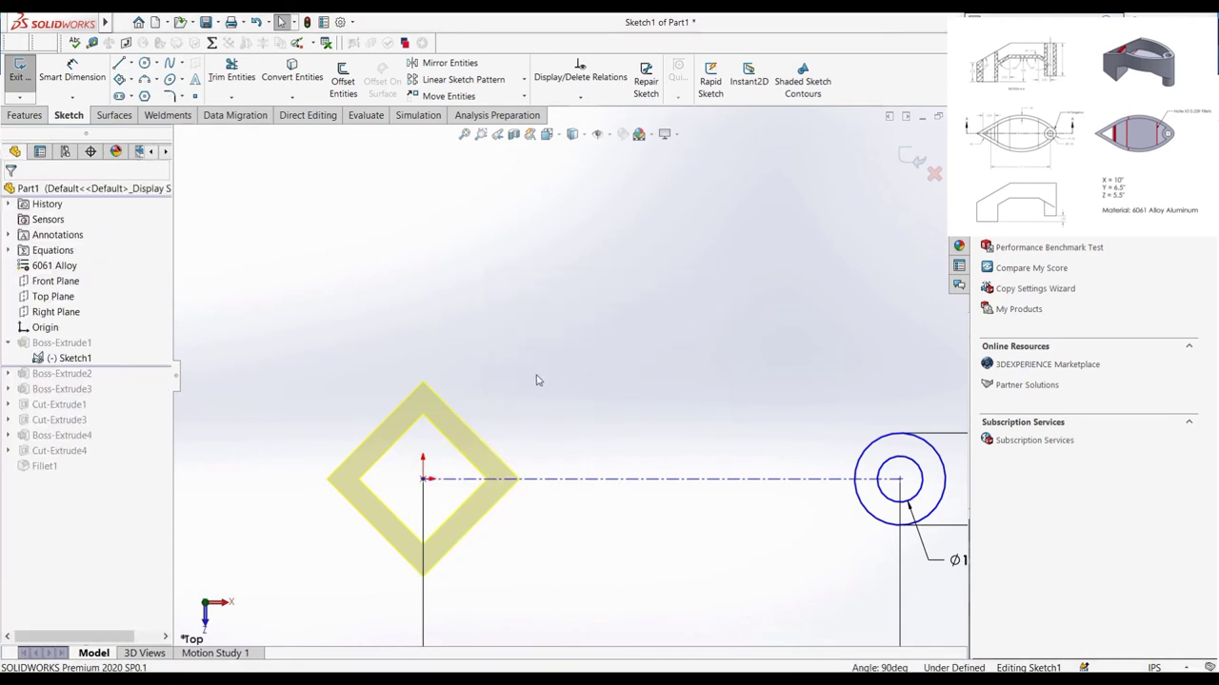
left_click(424, 479)
left_click(378, 435)
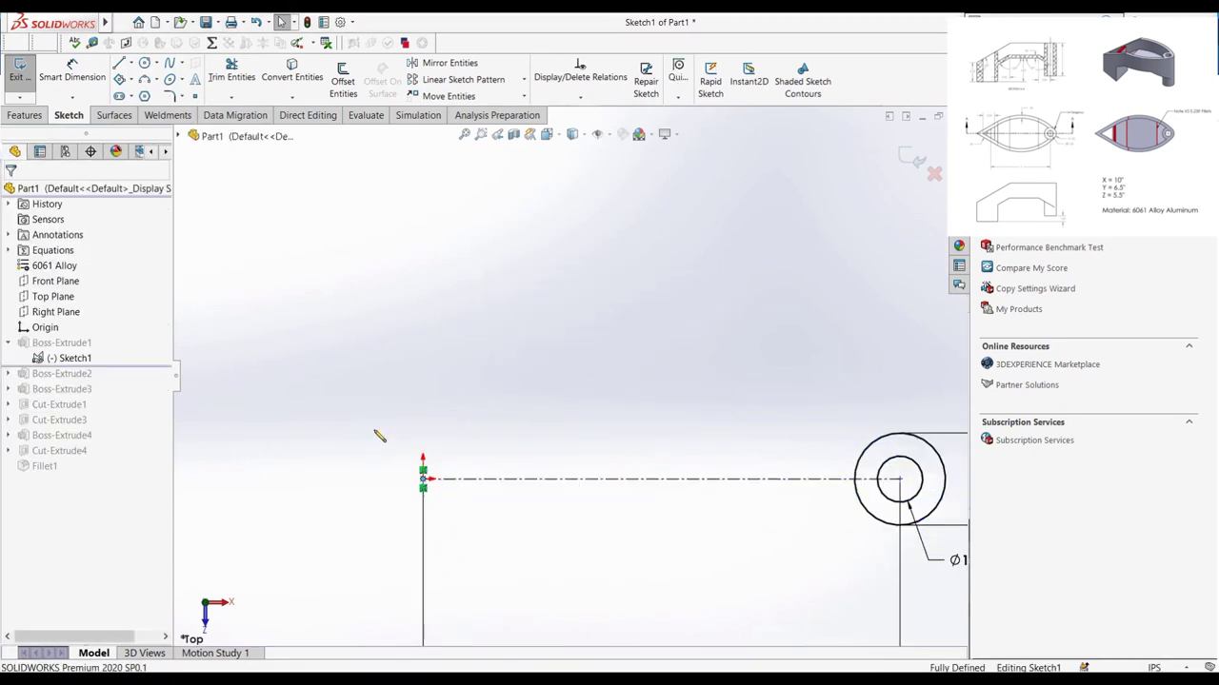
Step: Draw a three-sided polygon centred on the origin and dimension its width to 2.00
left_click(145, 96)
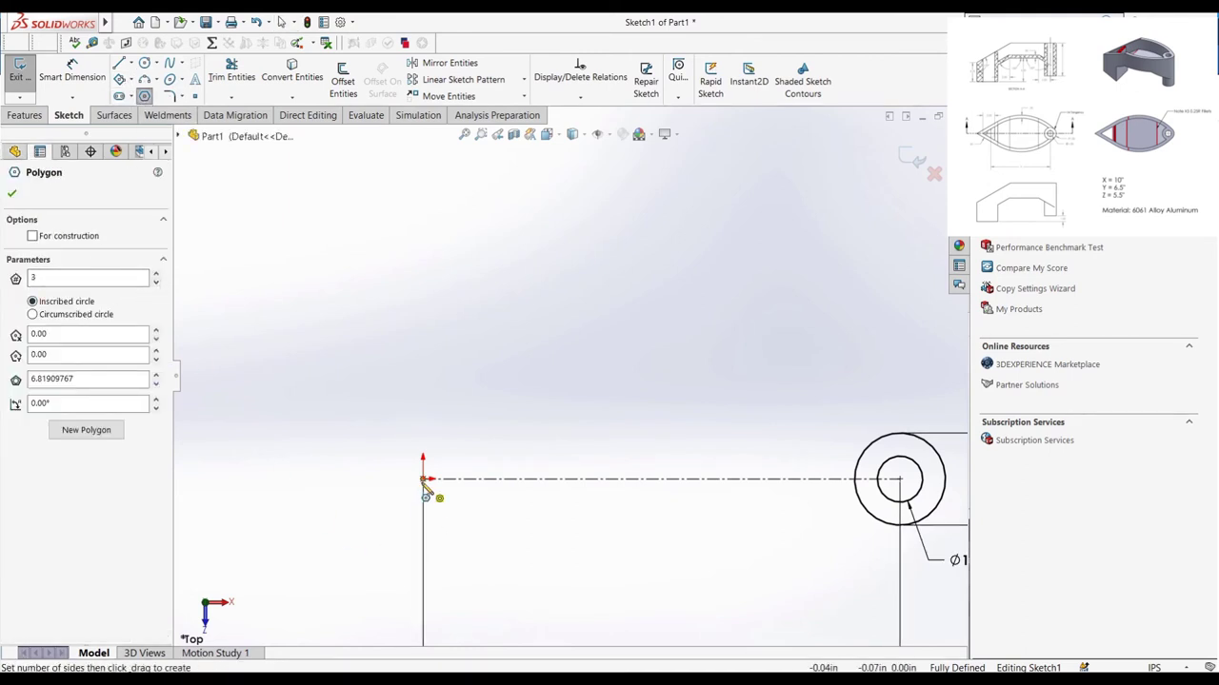
left_click_drag(423, 478, 361, 486)
key("Escape")
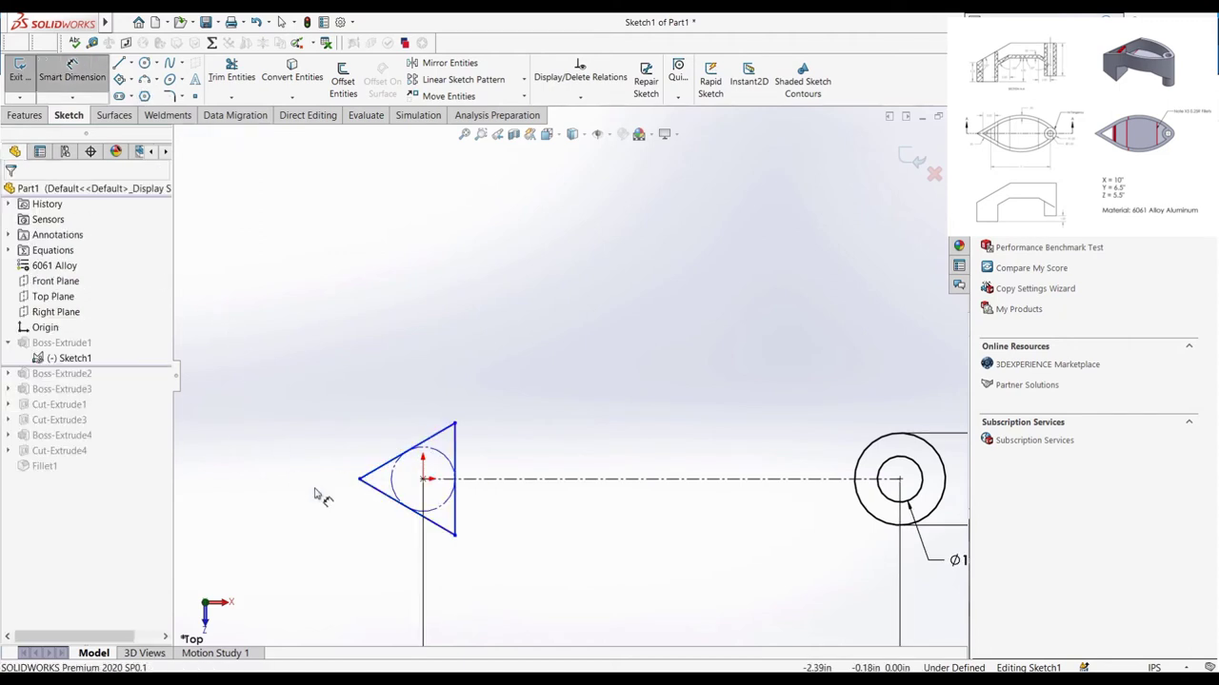
left_click(360, 479)
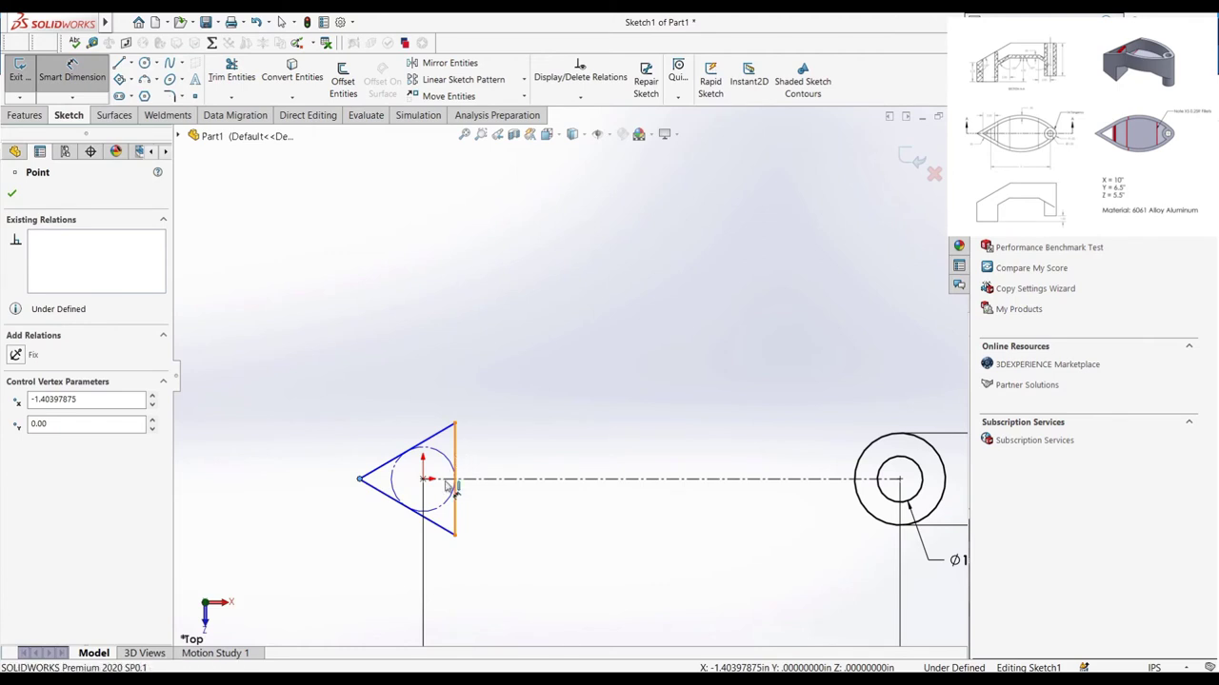
left_click(456, 471)
left_click(438, 575)
type("2")
key("Return")
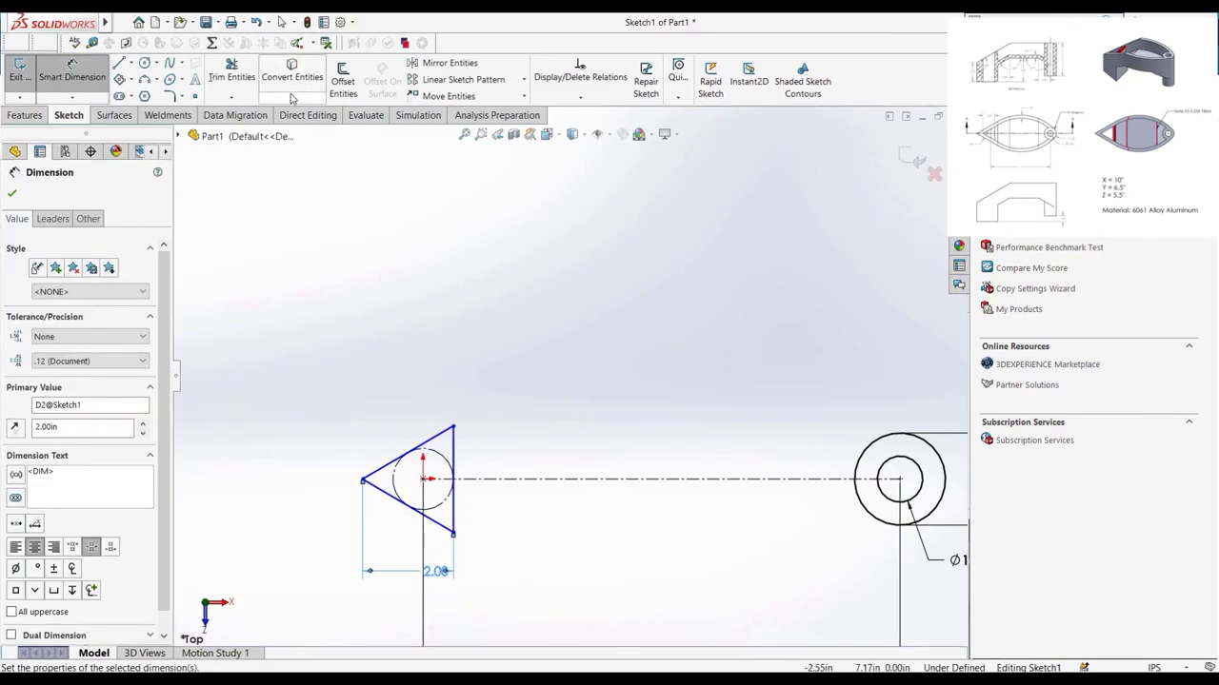
key("Escape")
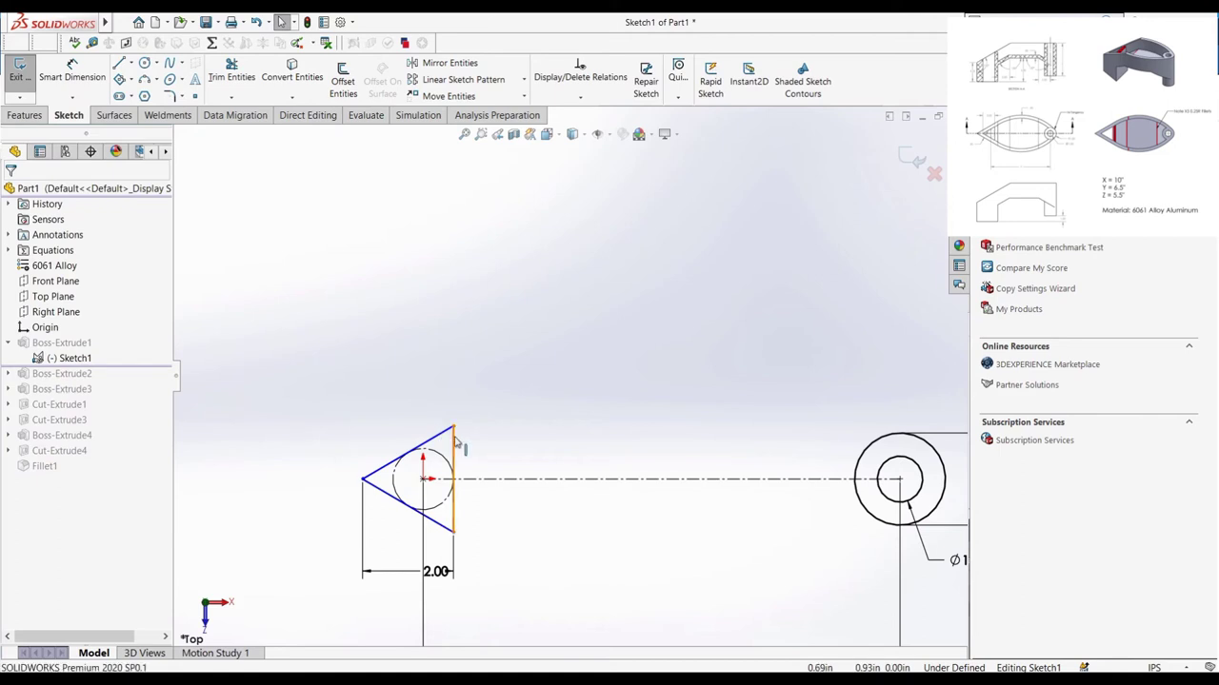
Step: Make the triangle's right edge vertical, offset it 0.50 outward, and exit the sketch
left_click(455, 448)
left_click(515, 379)
left_click(390, 289)
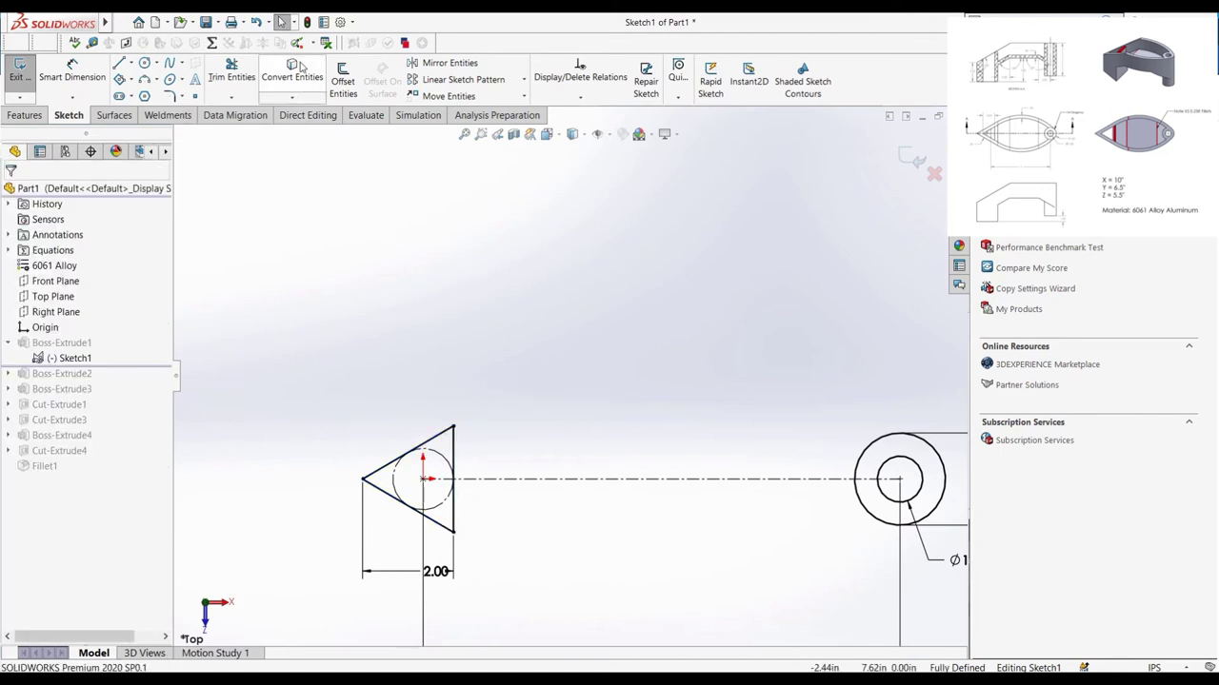
left_click(339, 78)
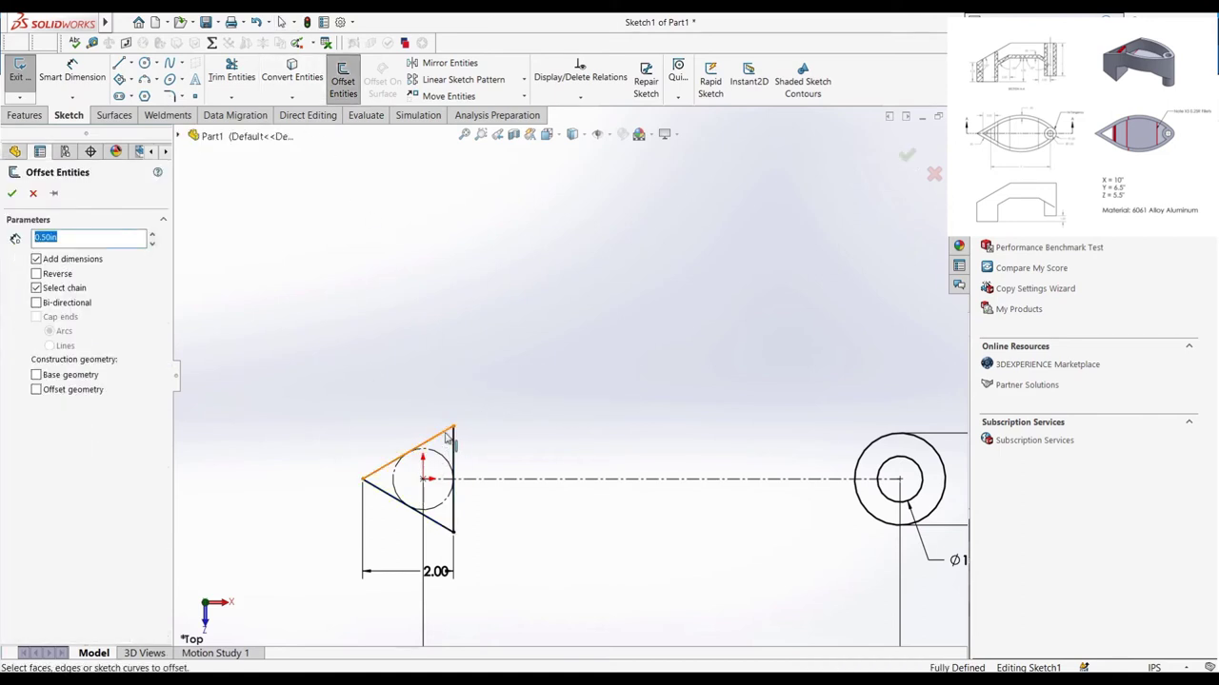
left_click(446, 436)
left_click(12, 194)
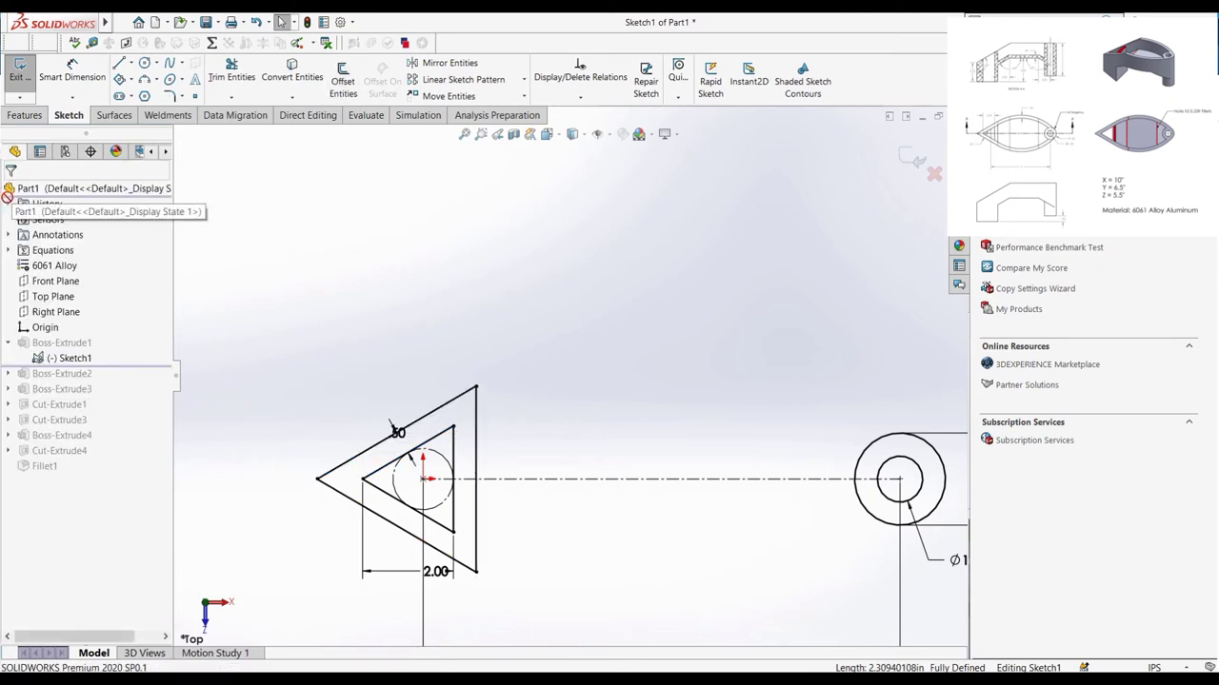
left_click(17, 72)
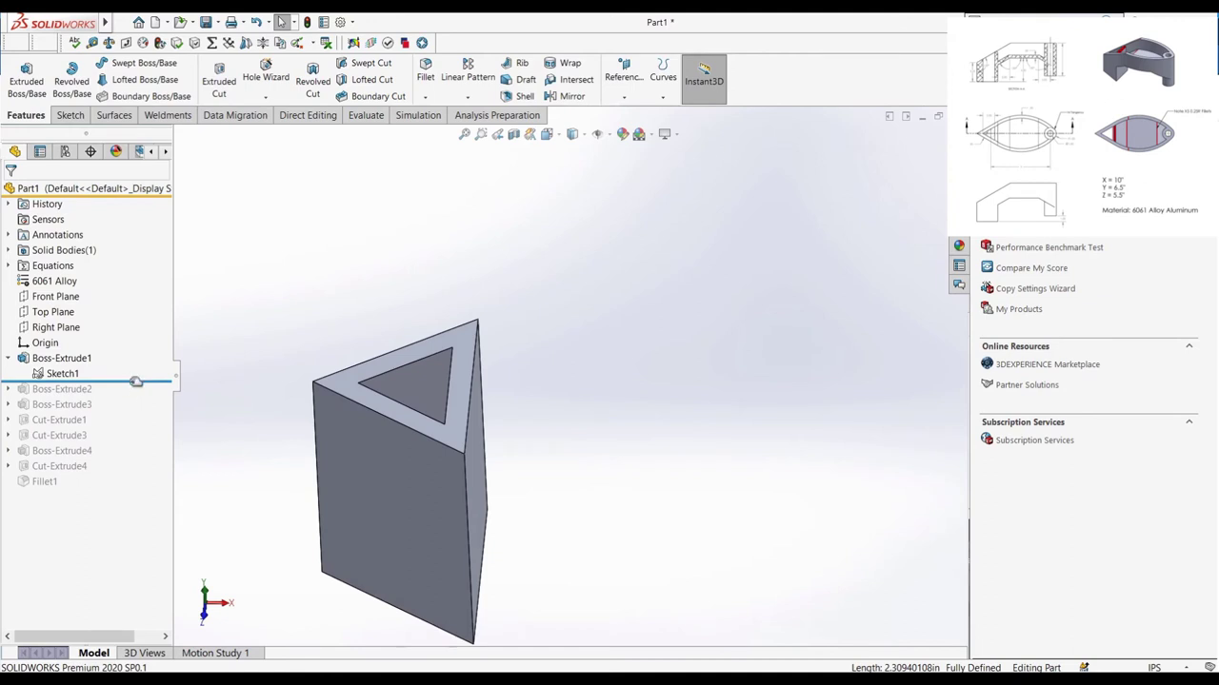
Step: Roll forward through Boss-Extrude3 and select Sketch2 to reveal its dangling-reference warning
left_click_drag(137, 381, 141, 413)
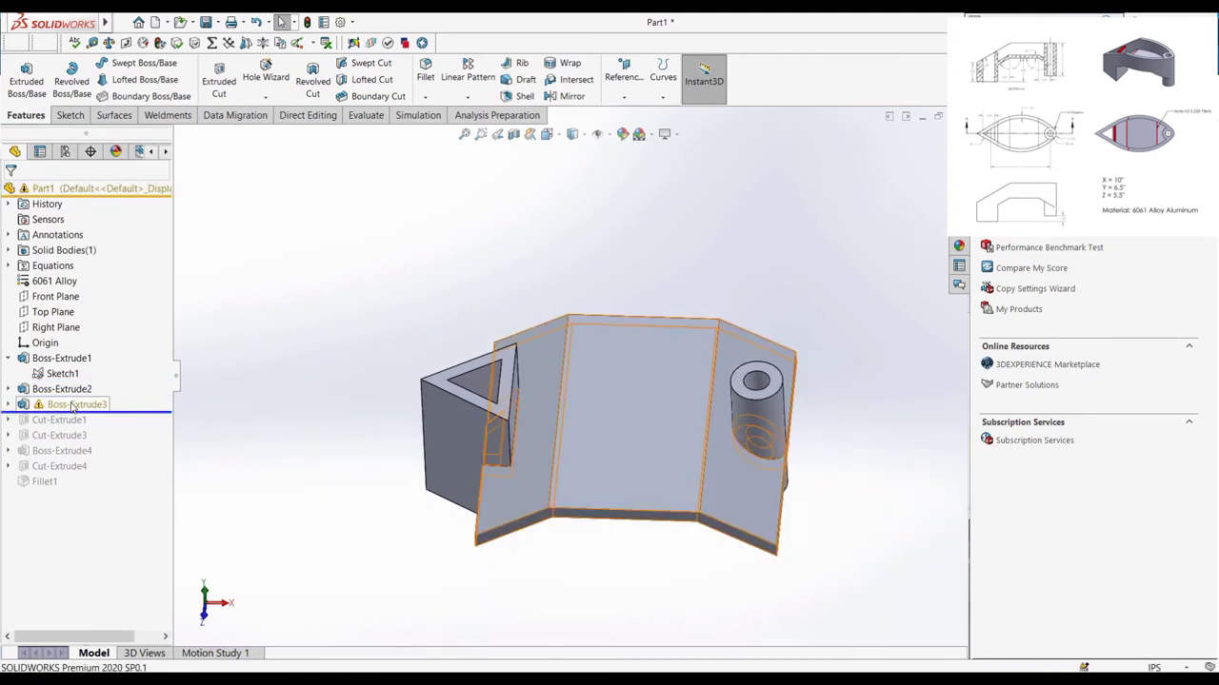
left_click(8, 405)
left_click(63, 420)
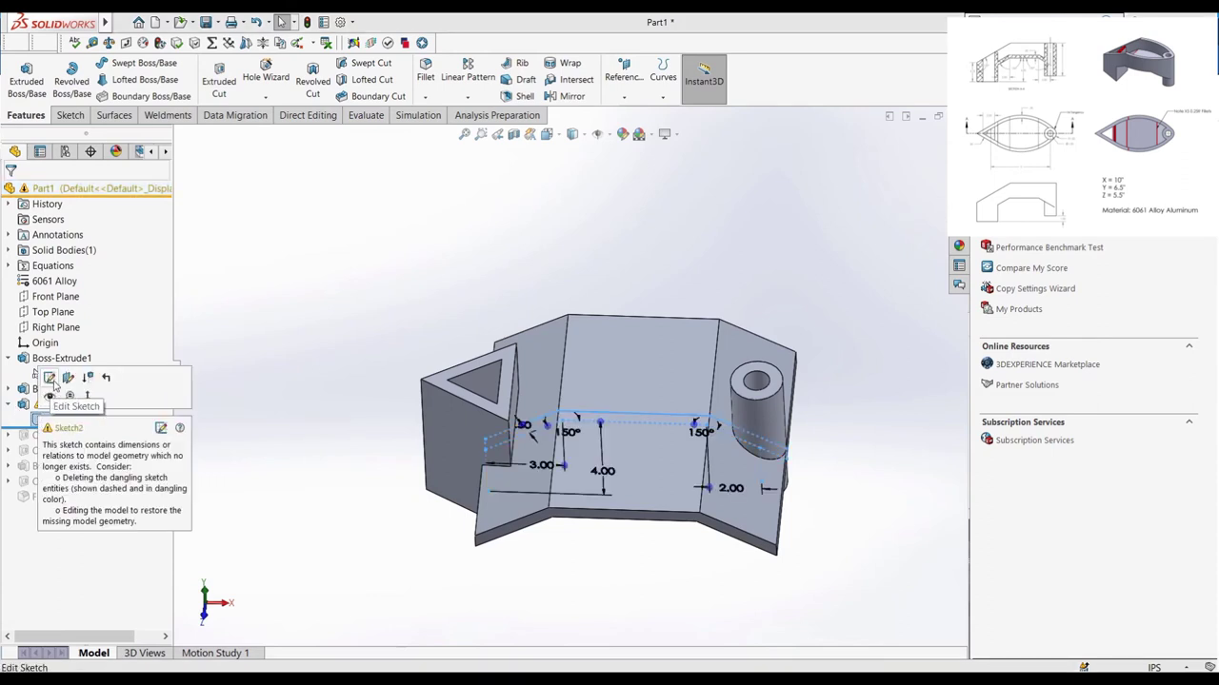
Step: Edit Sketch2 in a Normal To view and delete the 3.00 dimension
left_click(53, 381)
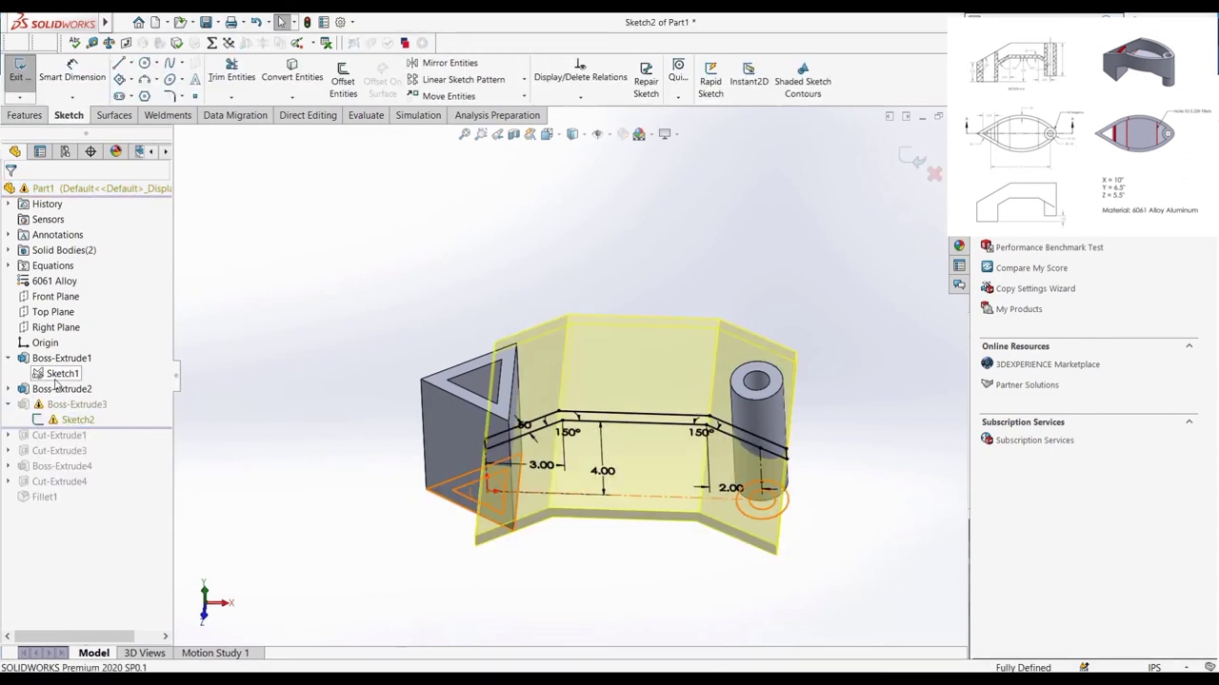
key("ctrl+8")
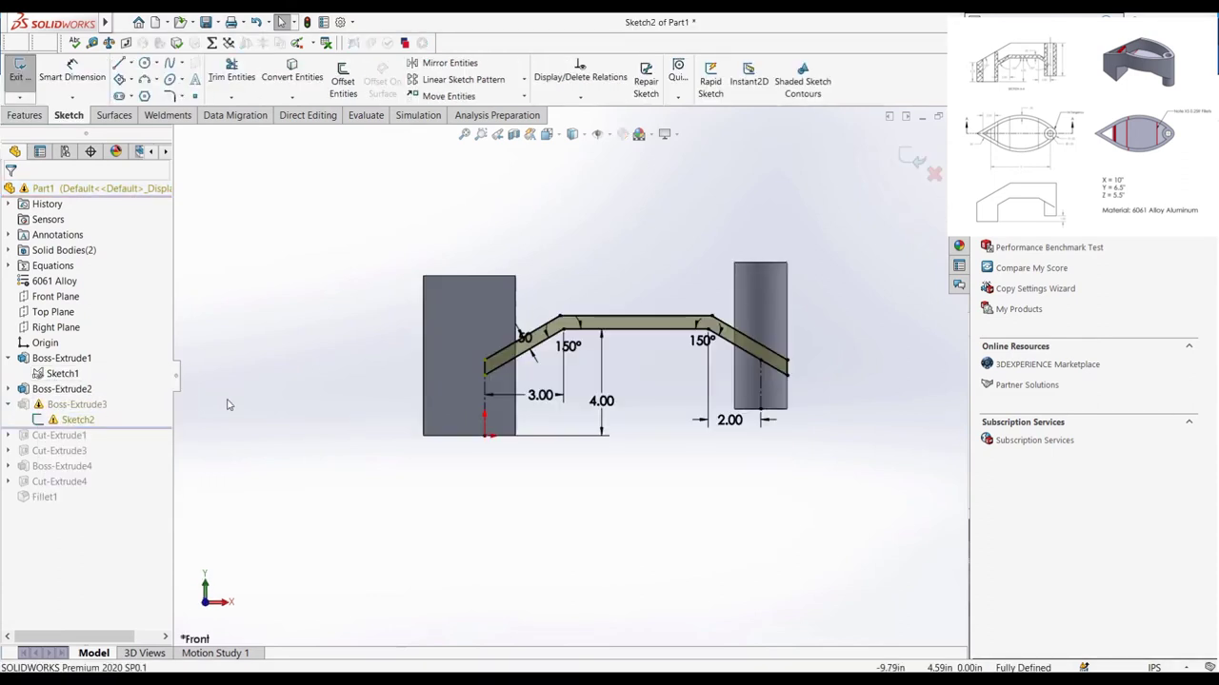
scroll(566, 409, "down", 3)
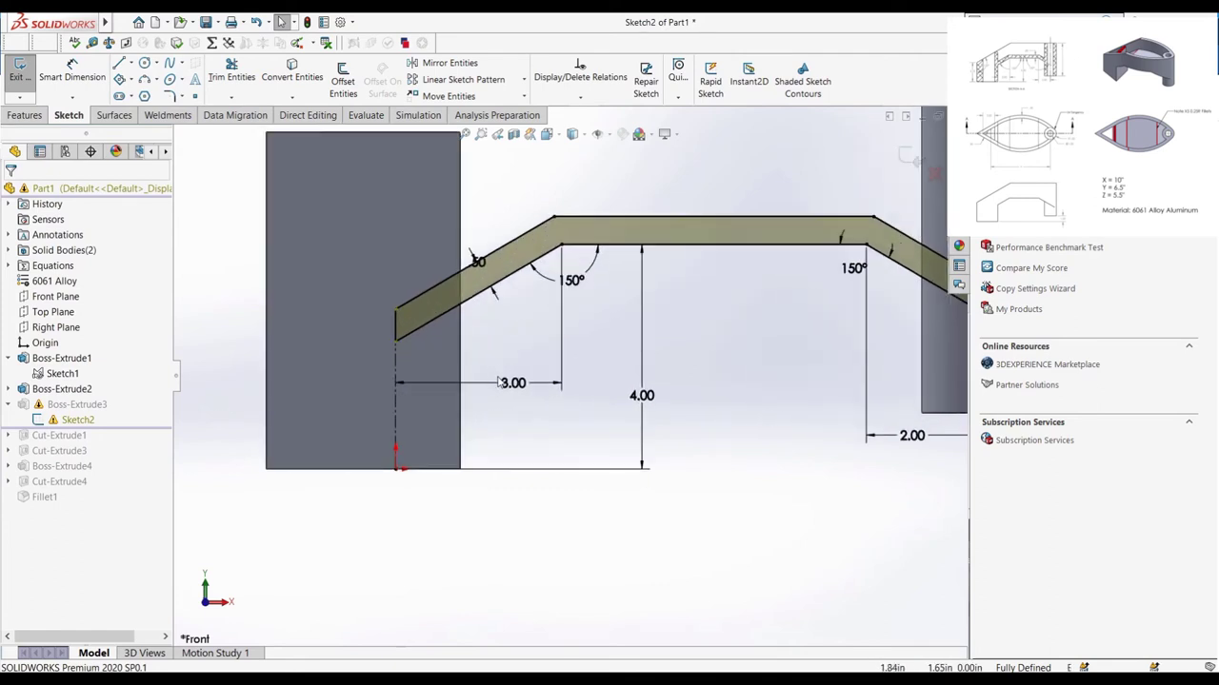
right_click(500, 382)
left_click(543, 499)
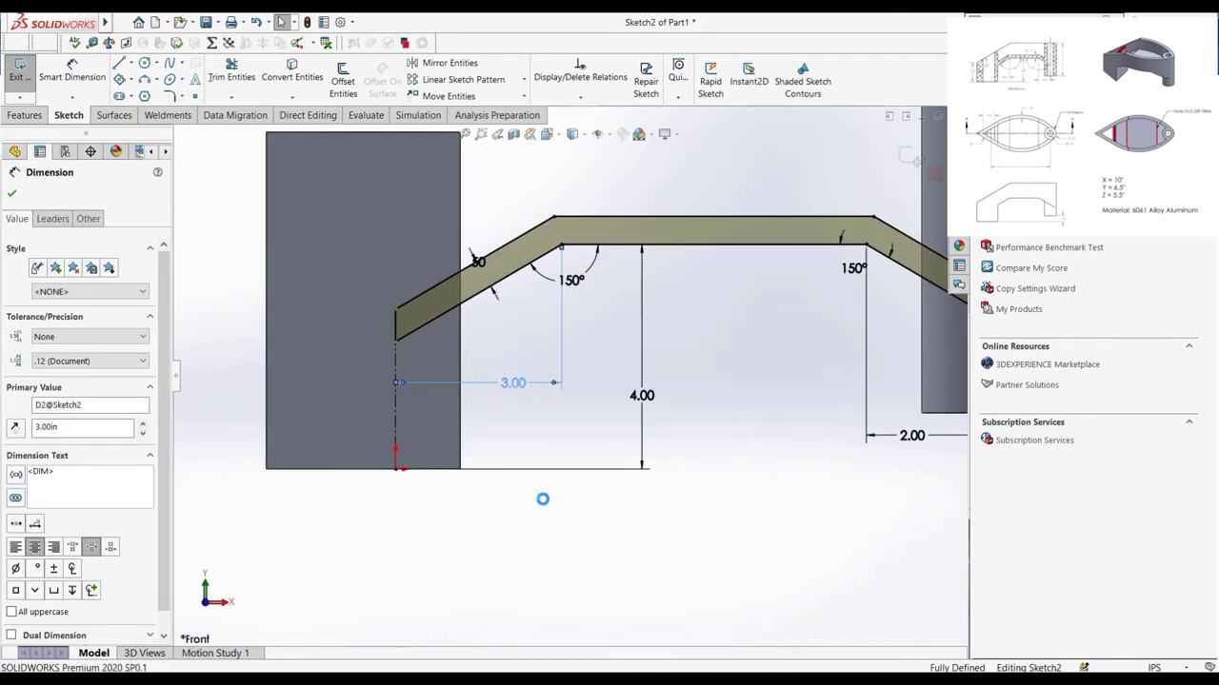
Step: Remove the dangling relations from the rib's upper and lower left endpoints
left_click(398, 312)
key("Delete")
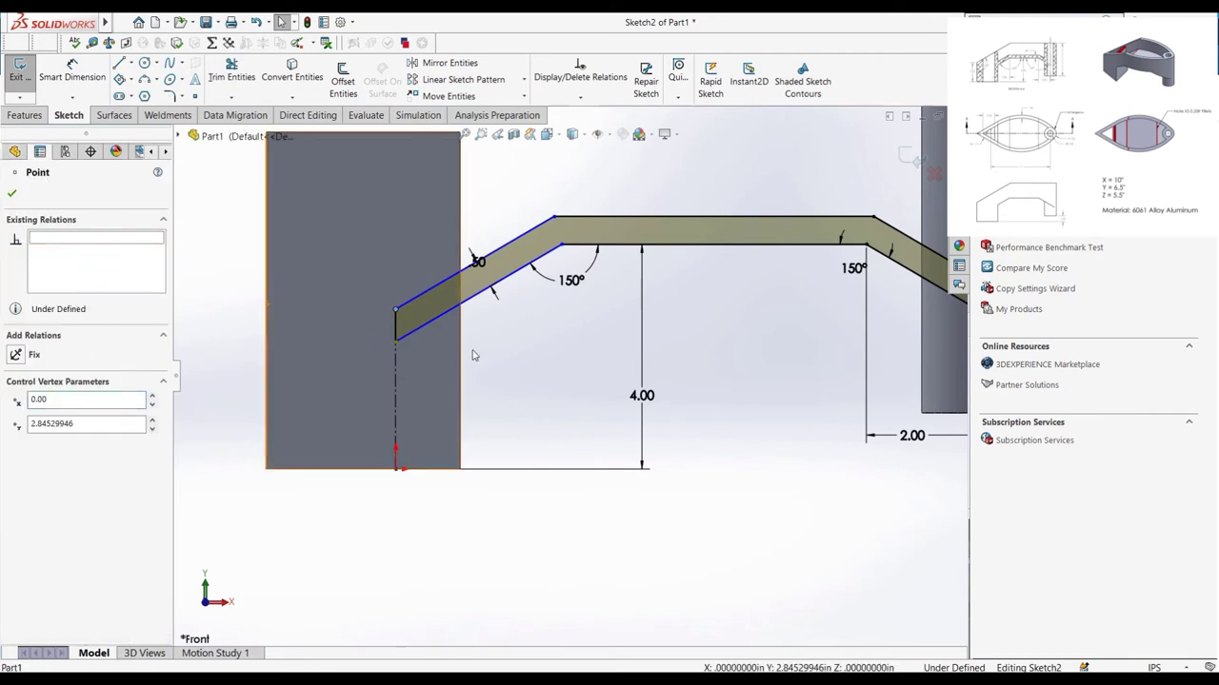
key("Escape")
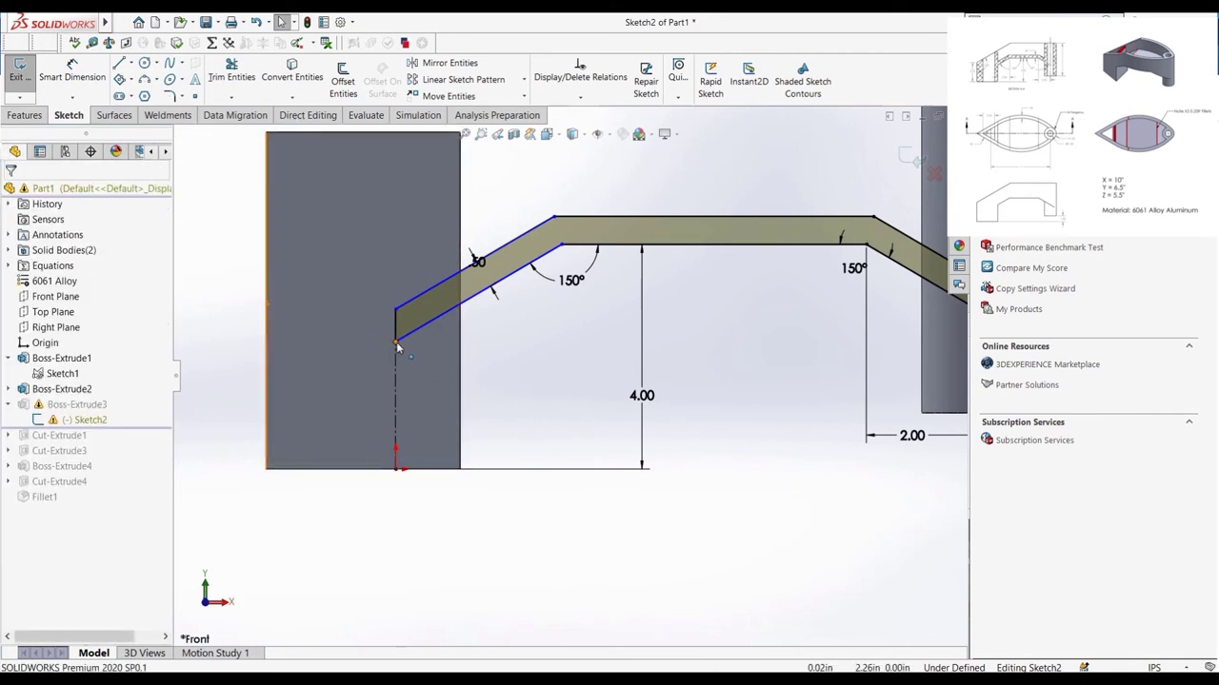
left_click(398, 347)
right_click(101, 270)
left_click(136, 278)
left_click(522, 355)
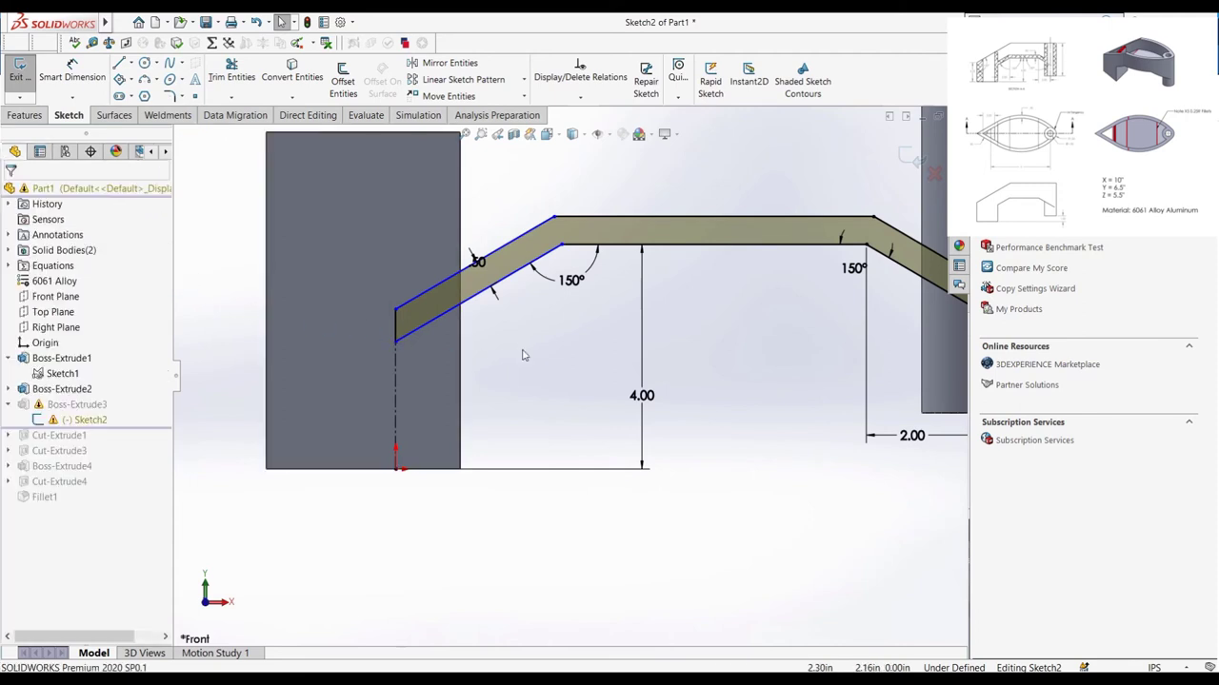
left_click(397, 329)
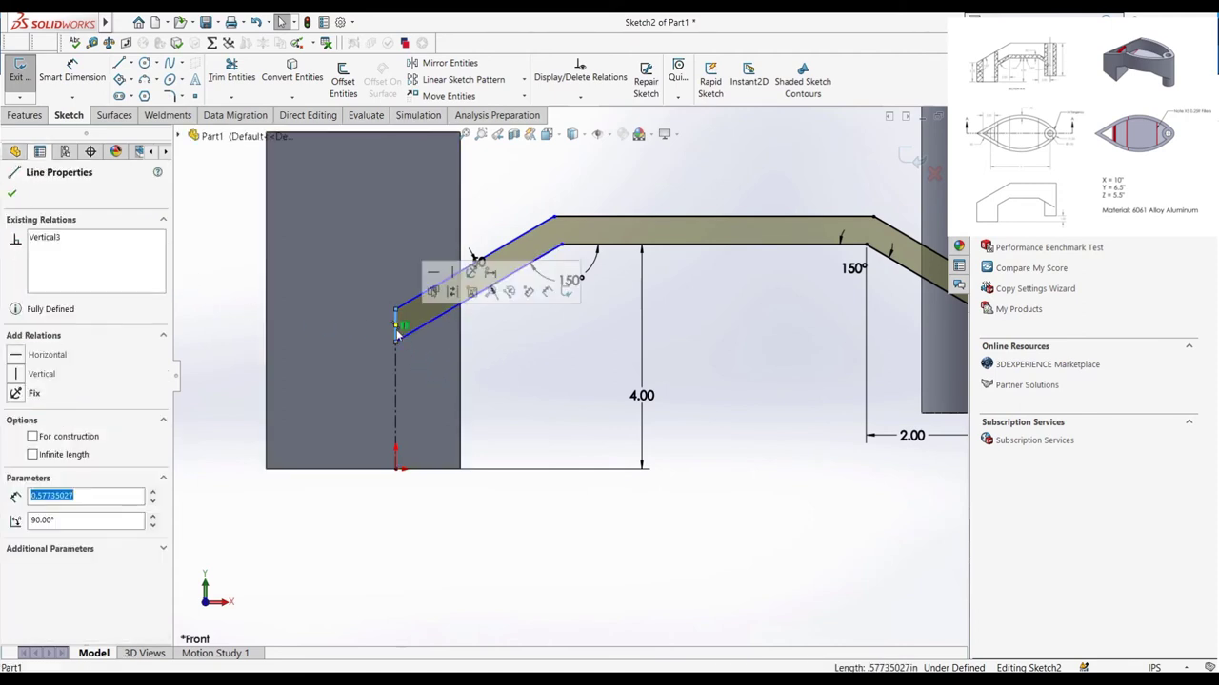
left_click(396, 407)
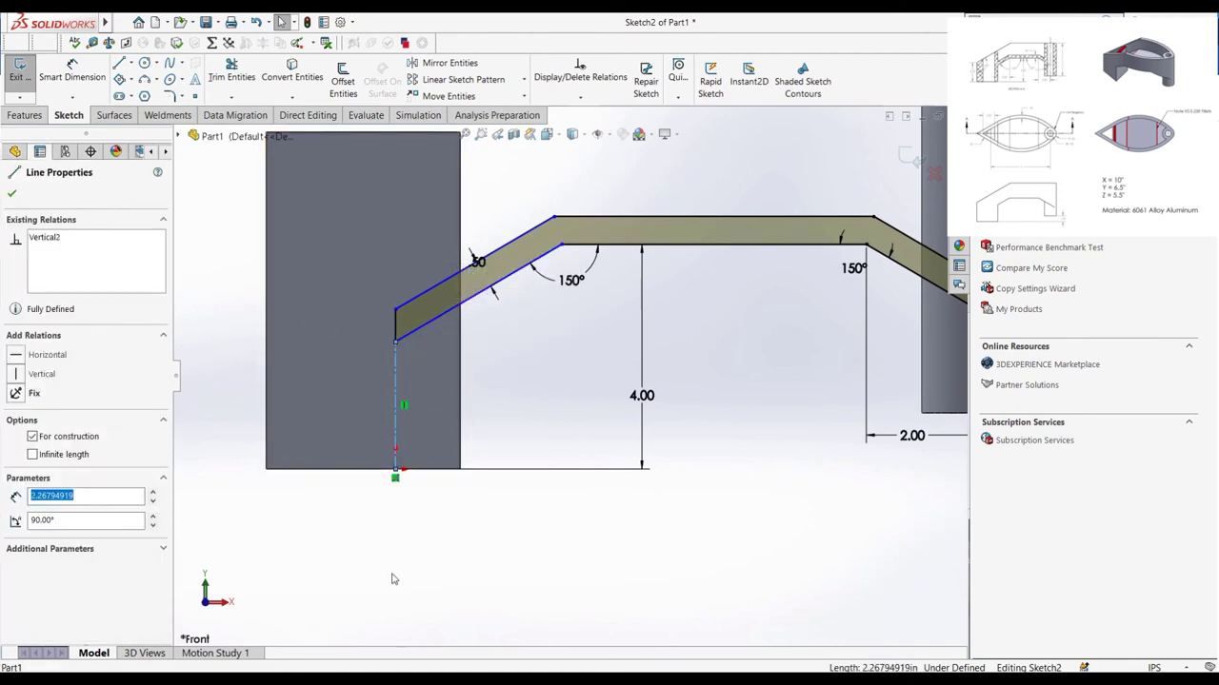
left_click(395, 495)
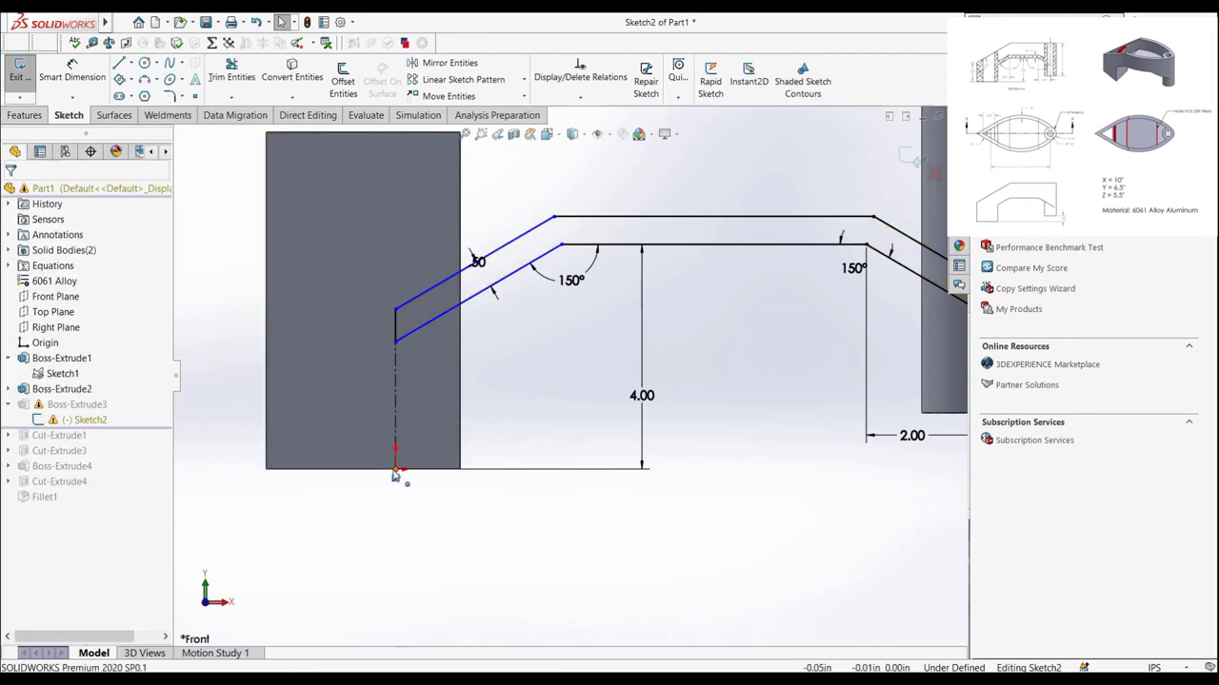
Step: Delete the origin point and drag the profile's bottom-left point onto the block edge
right_click(396, 478)
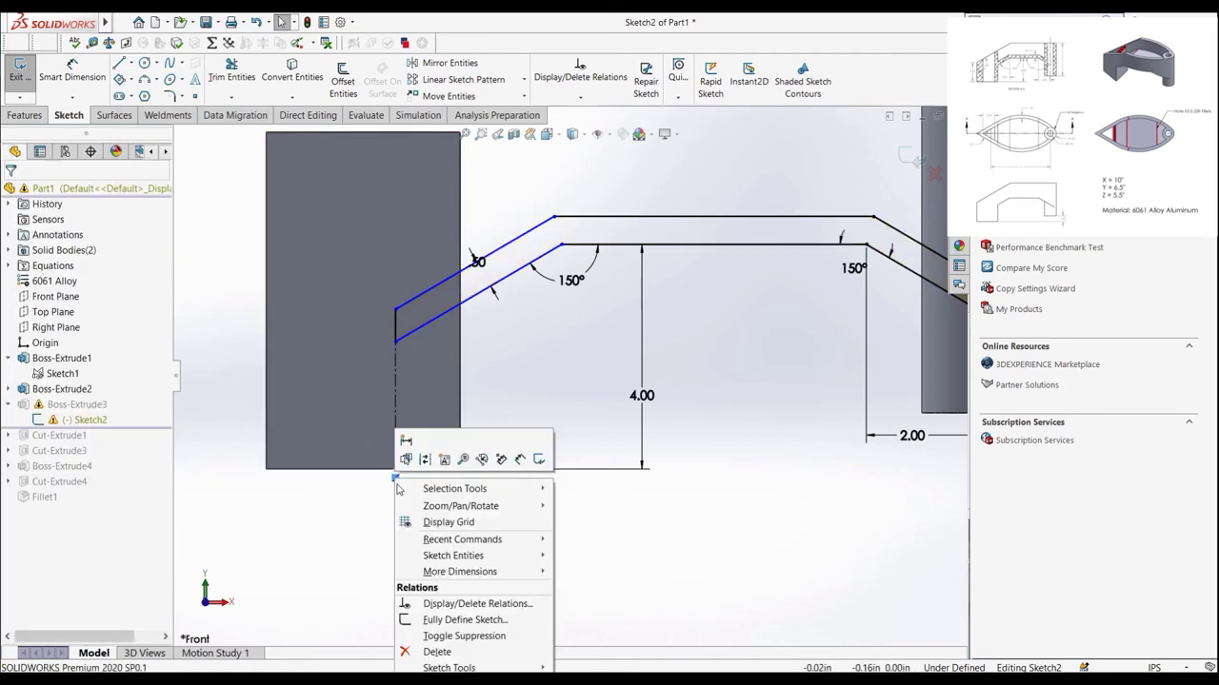
left_click(437, 655)
left_click_drag(398, 470, 458, 471)
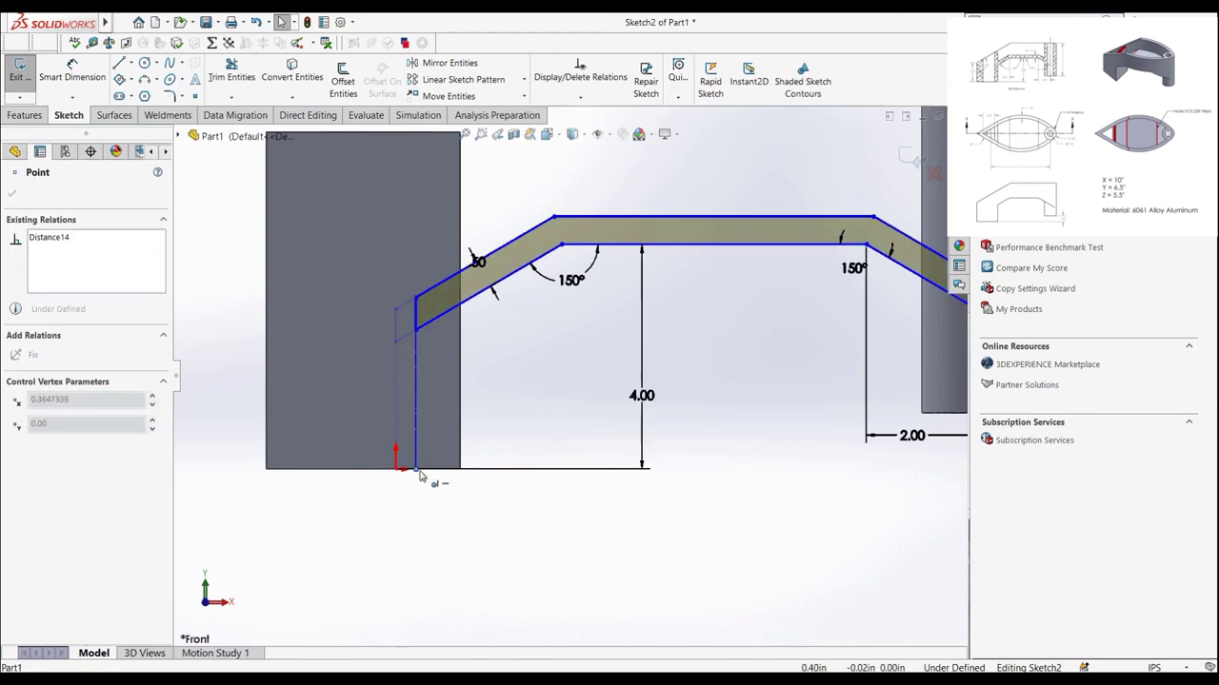
key("Escape")
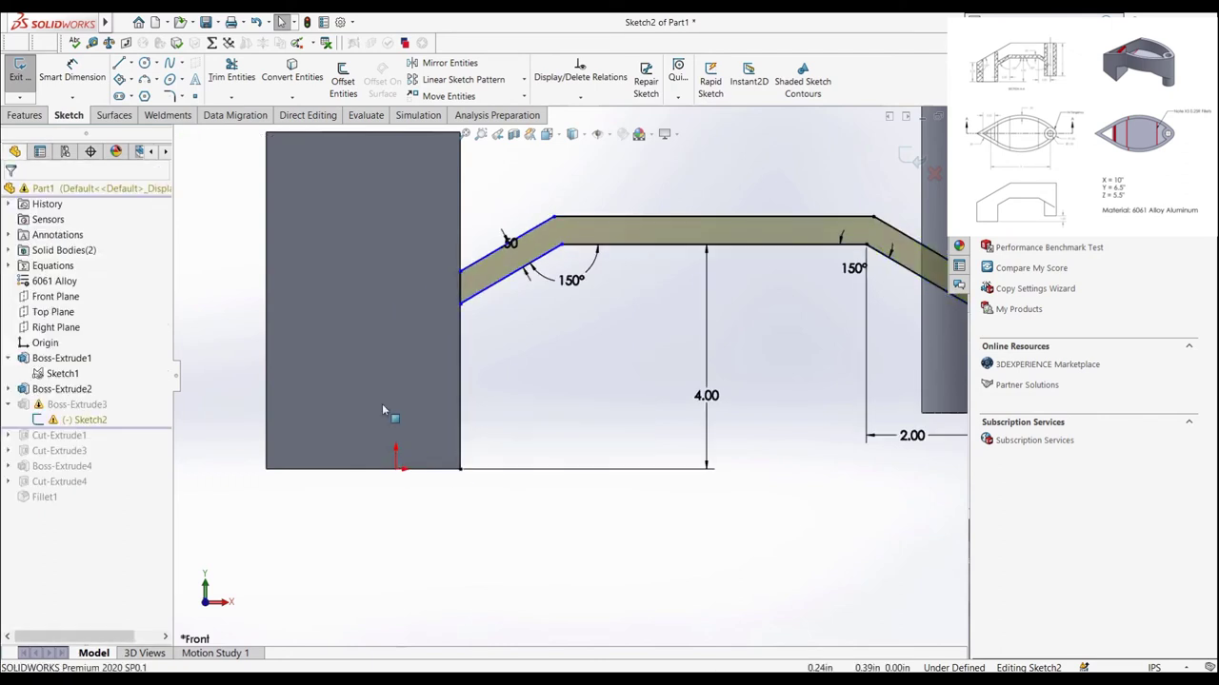
Step: Dimension the first bend 2.00 from the block edge and exit Sketch2
left_click(75, 63)
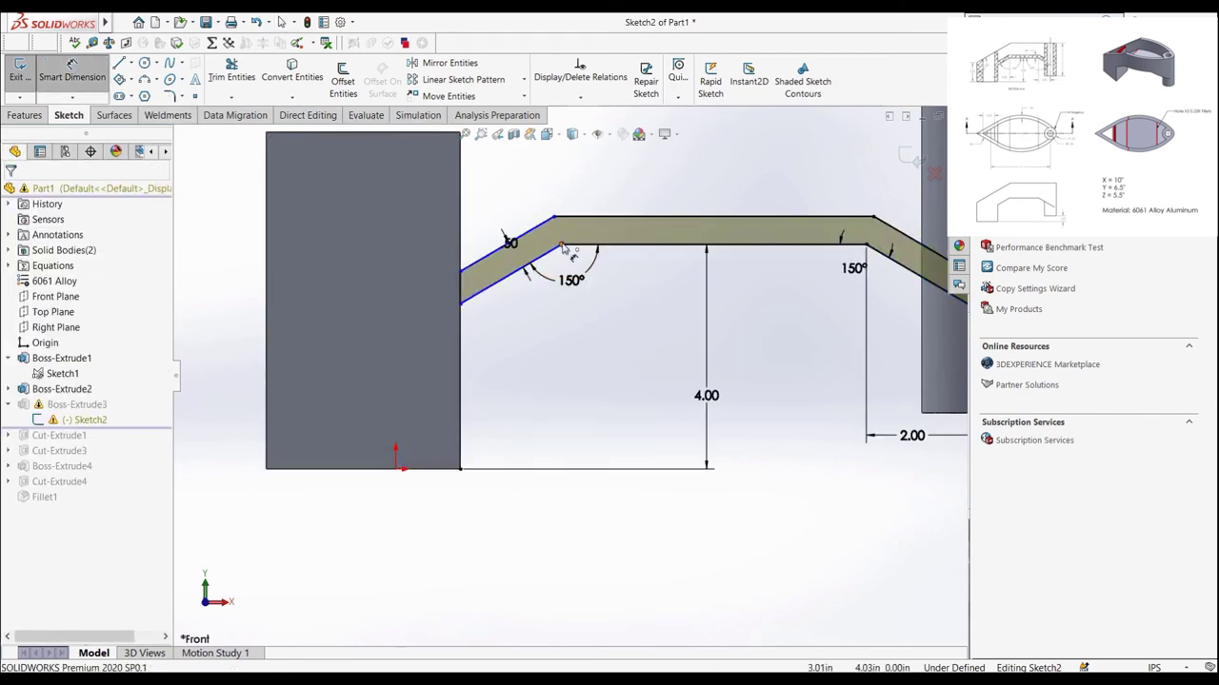
left_click(561, 246)
left_click(464, 372)
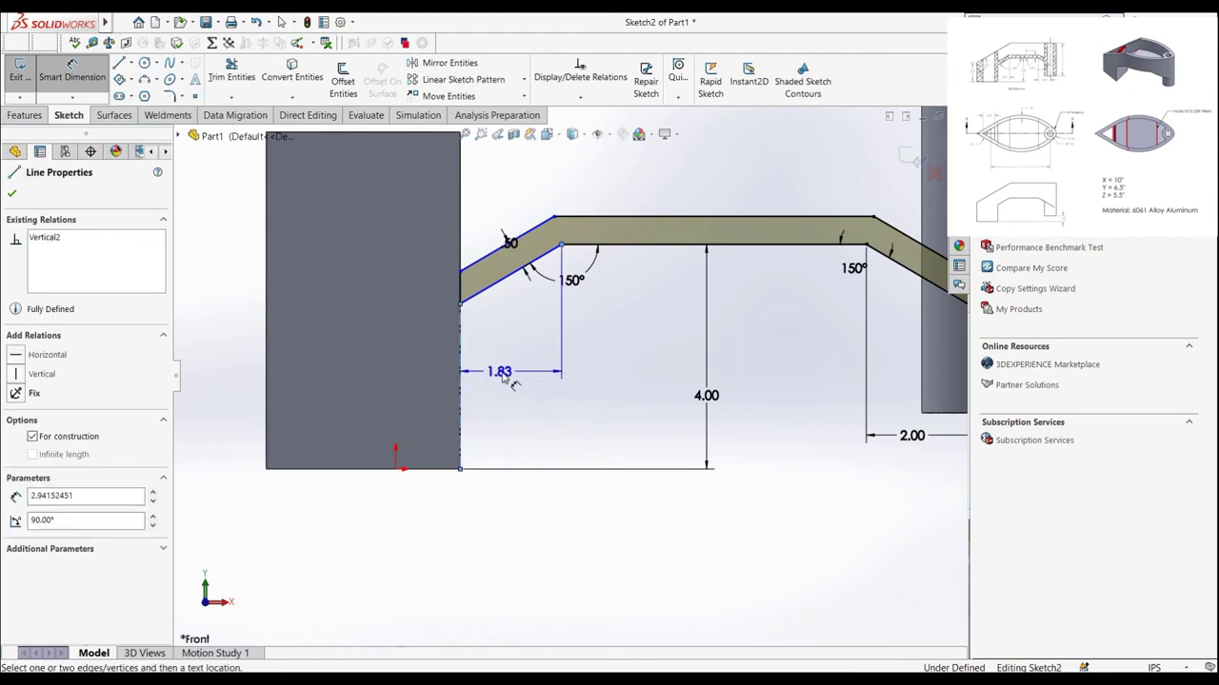
left_click(521, 388)
type("2")
key("Return")
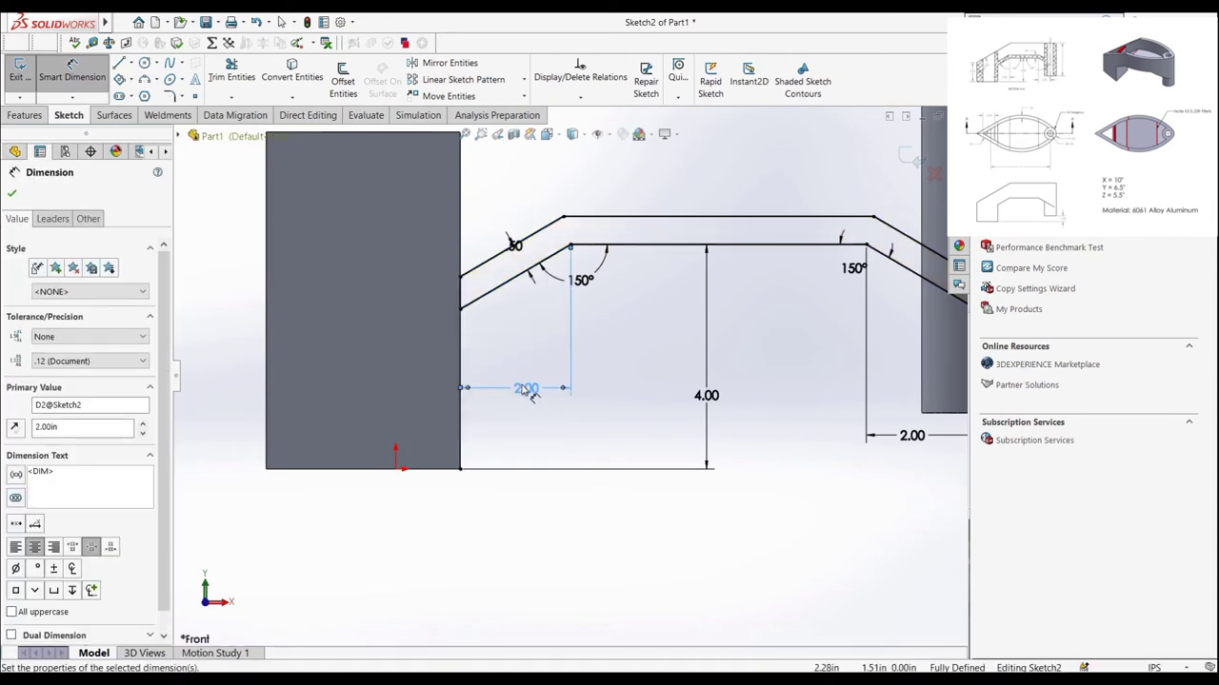
scroll(661, 349, "up", 2)
scroll(576, 303, "down", 1)
left_click(10, 82)
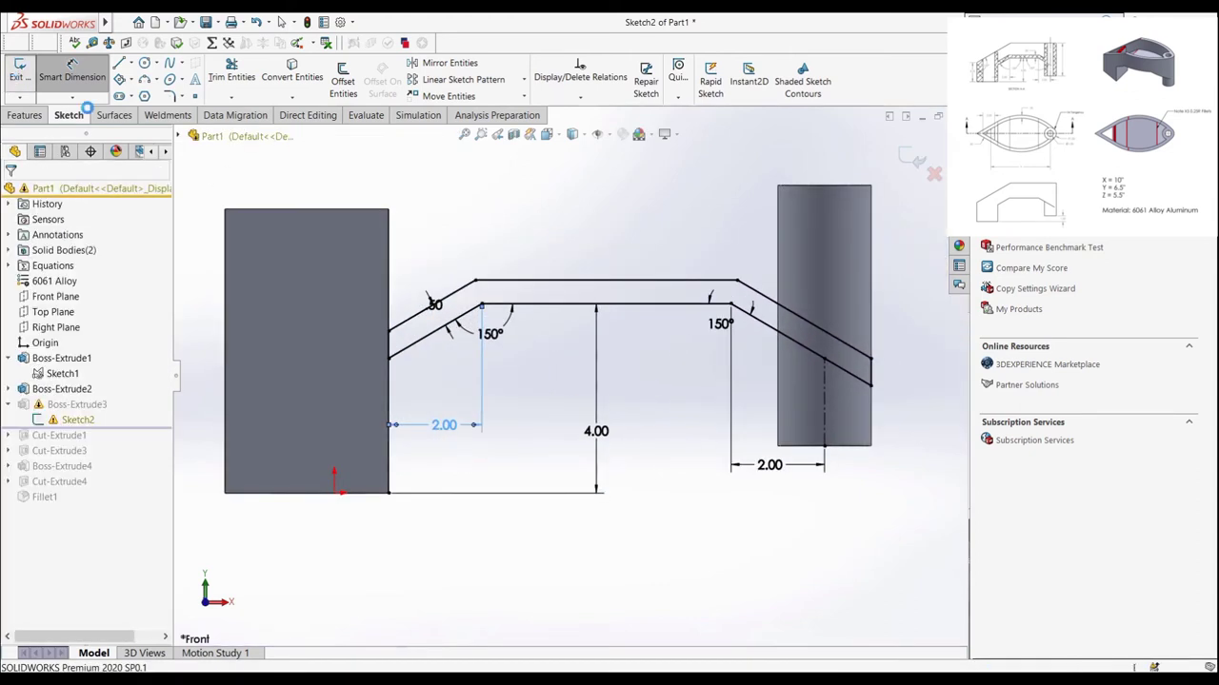
Step: Roll forward through Cut-Extrude1 and view the eye-shaped plate from the top
left_click(62, 405)
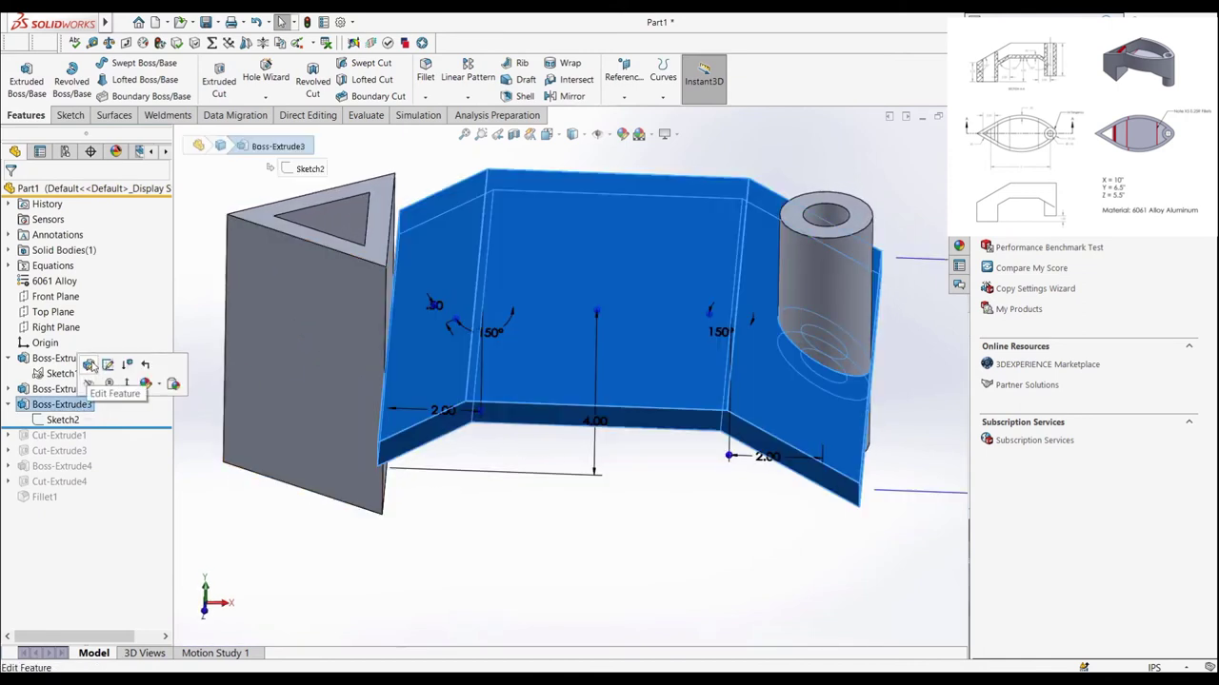
left_click(215, 345)
left_click_drag(126, 425, 114, 444)
key("ctrl+5")
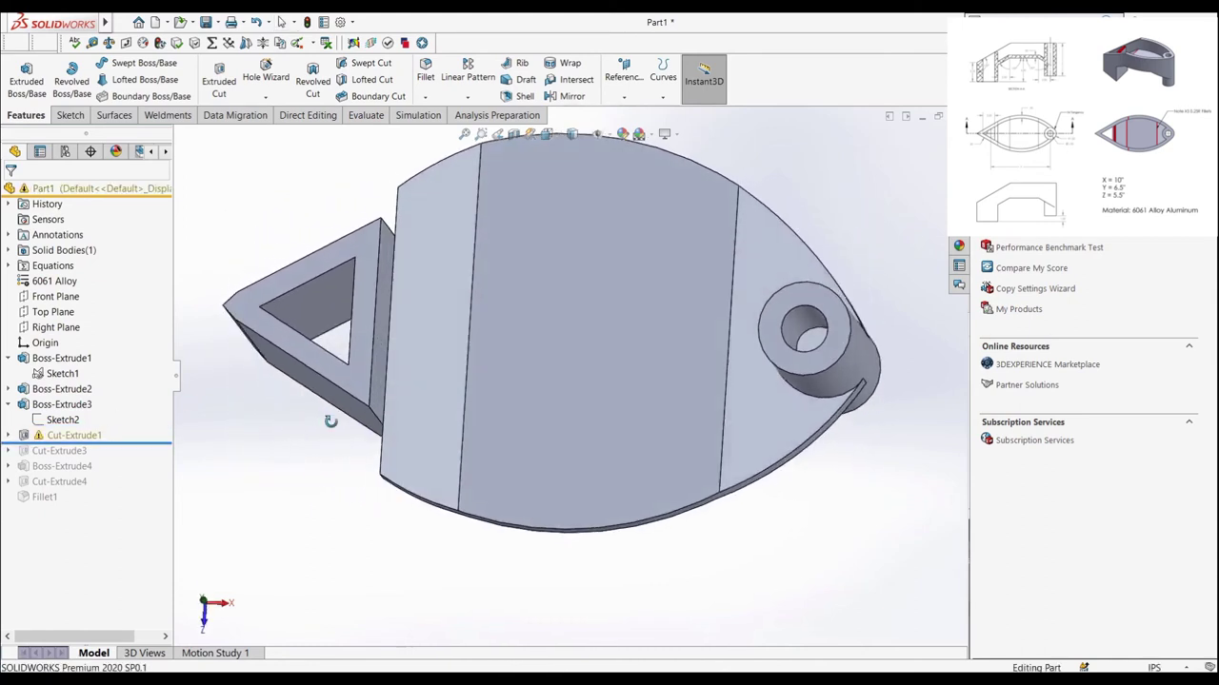
Step: Expand Cut-Extrude1 and start editing Sketch3
left_click(9, 435)
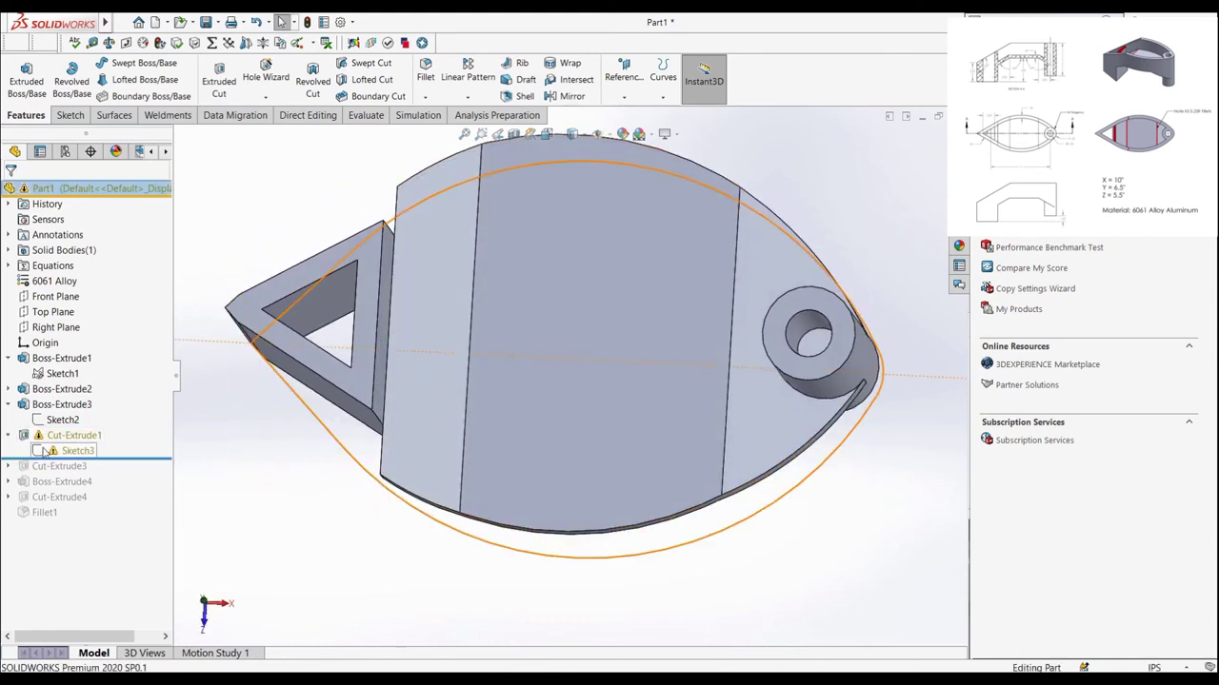
left_click(76, 450)
left_click(98, 399)
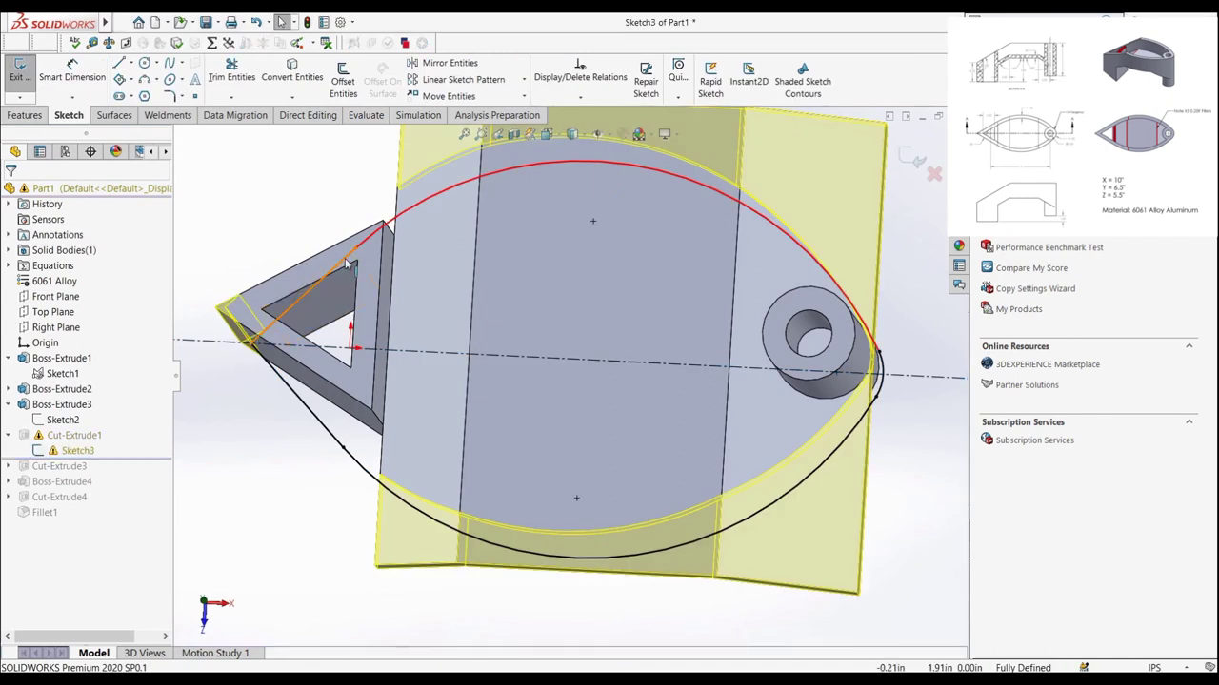
scroll(345, 264, "up", 3)
scroll(657, 433, "down", 2)
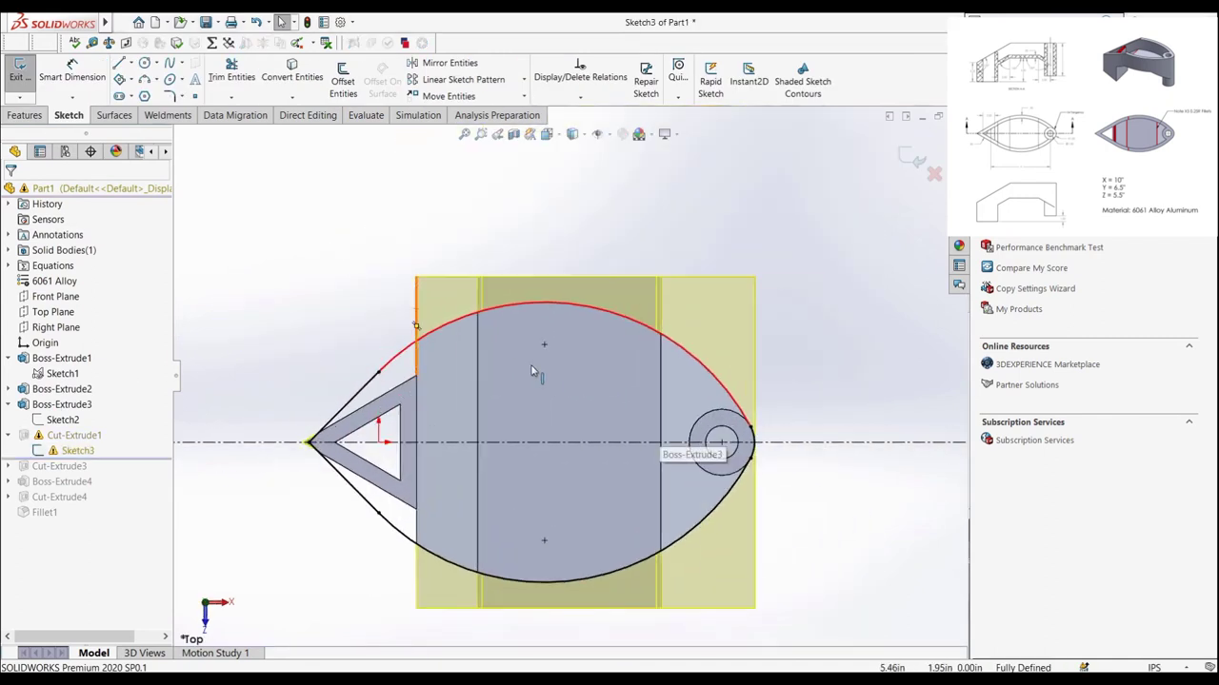
Step: Delete the broken upper and lower tangent lines of the eye-shaped outline
left_click(385, 372)
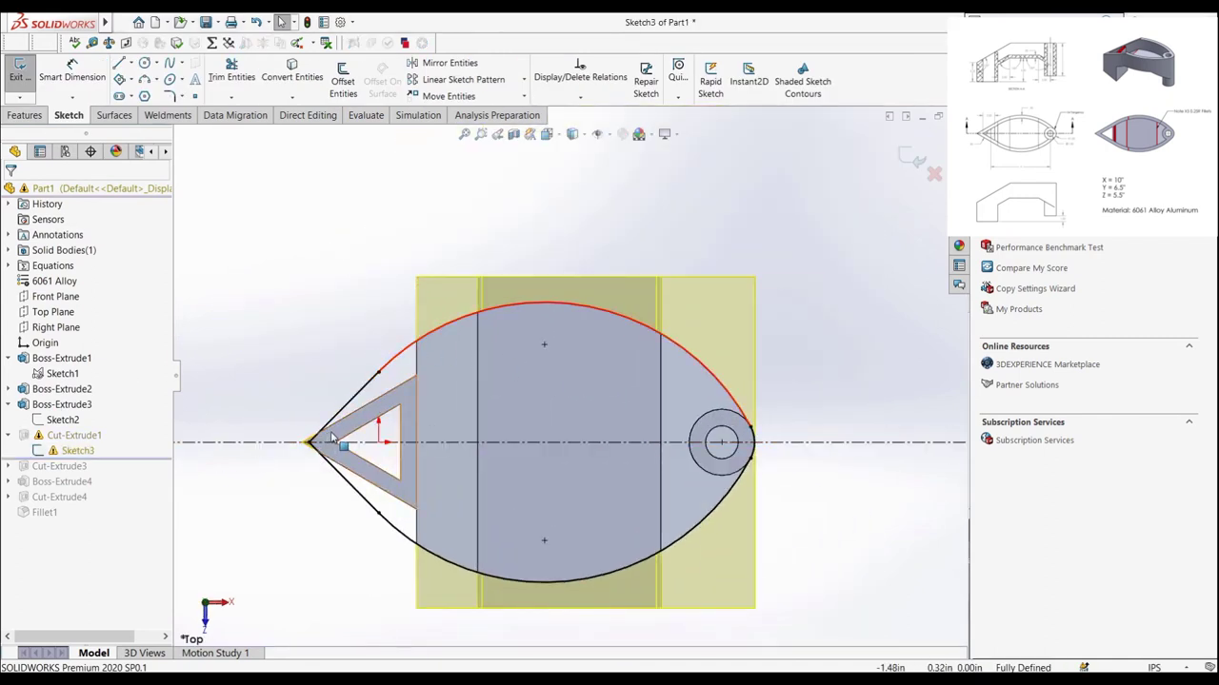
scroll(372, 400, "down", 1)
left_click(363, 398)
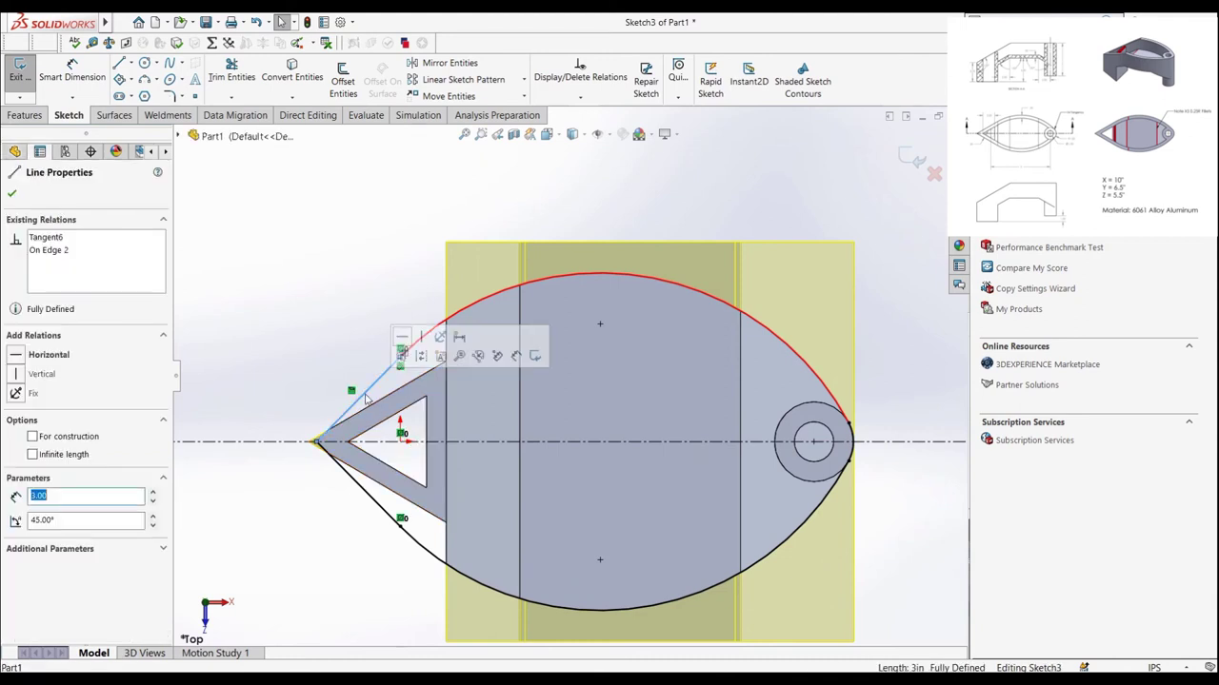
right_click(368, 395)
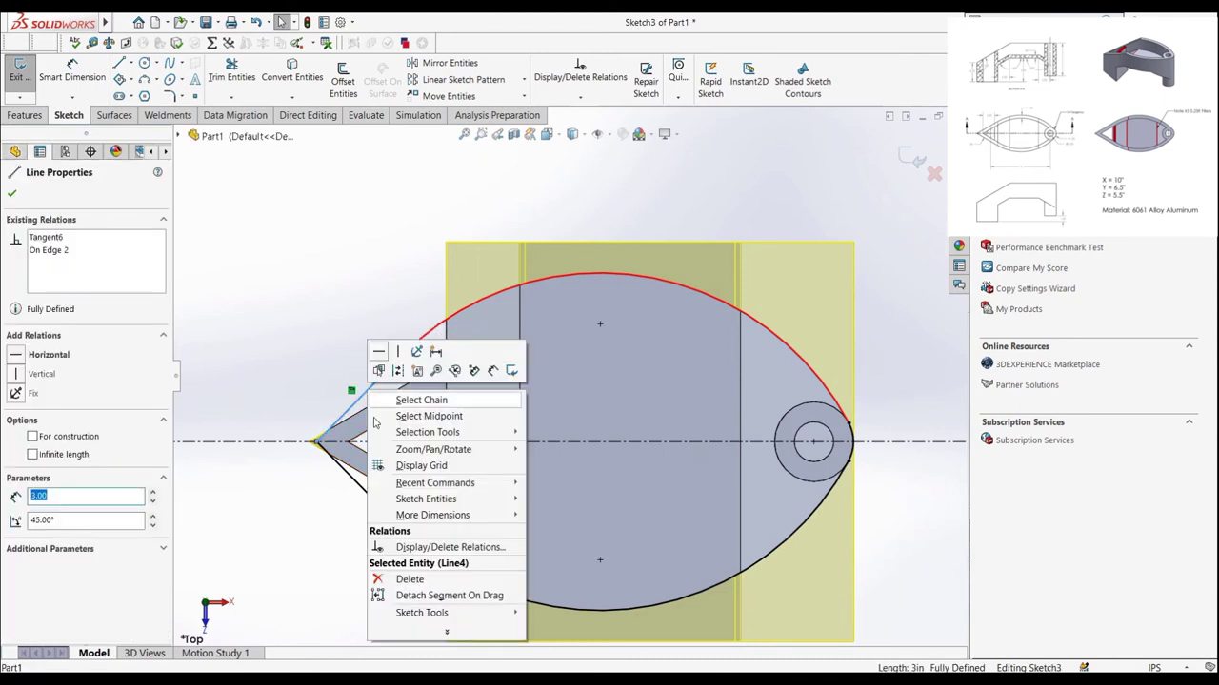
left_click(390, 578)
right_click(359, 493)
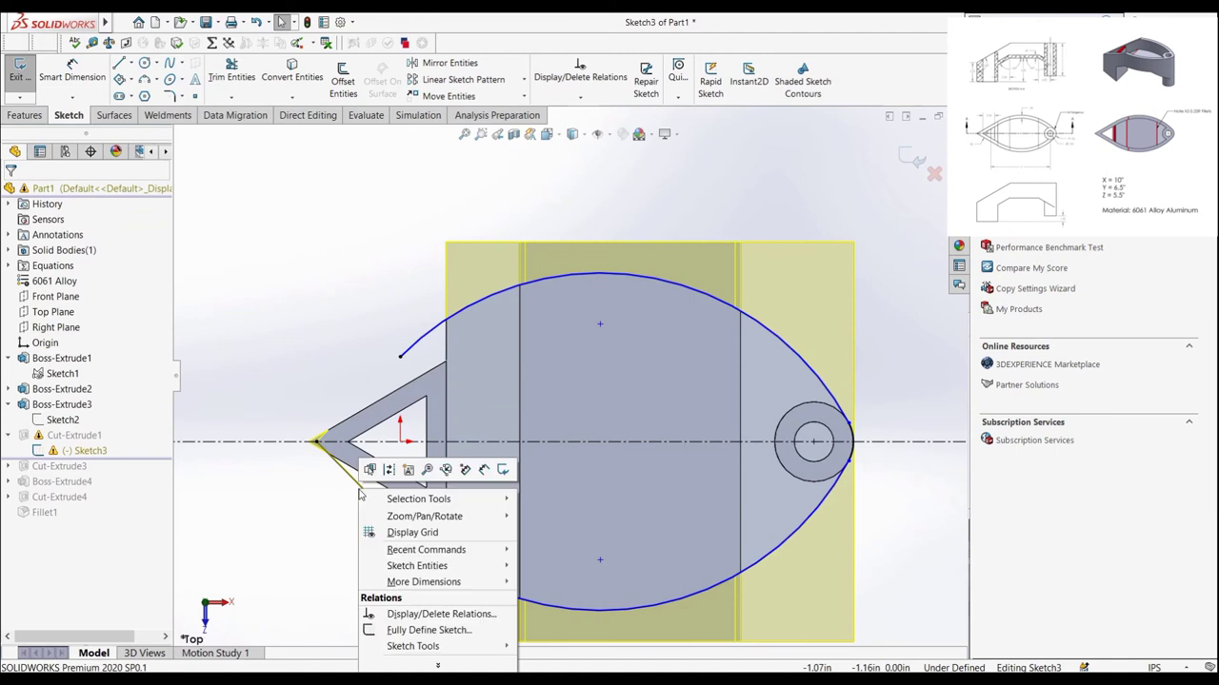
left_click(353, 489)
right_click(355, 489)
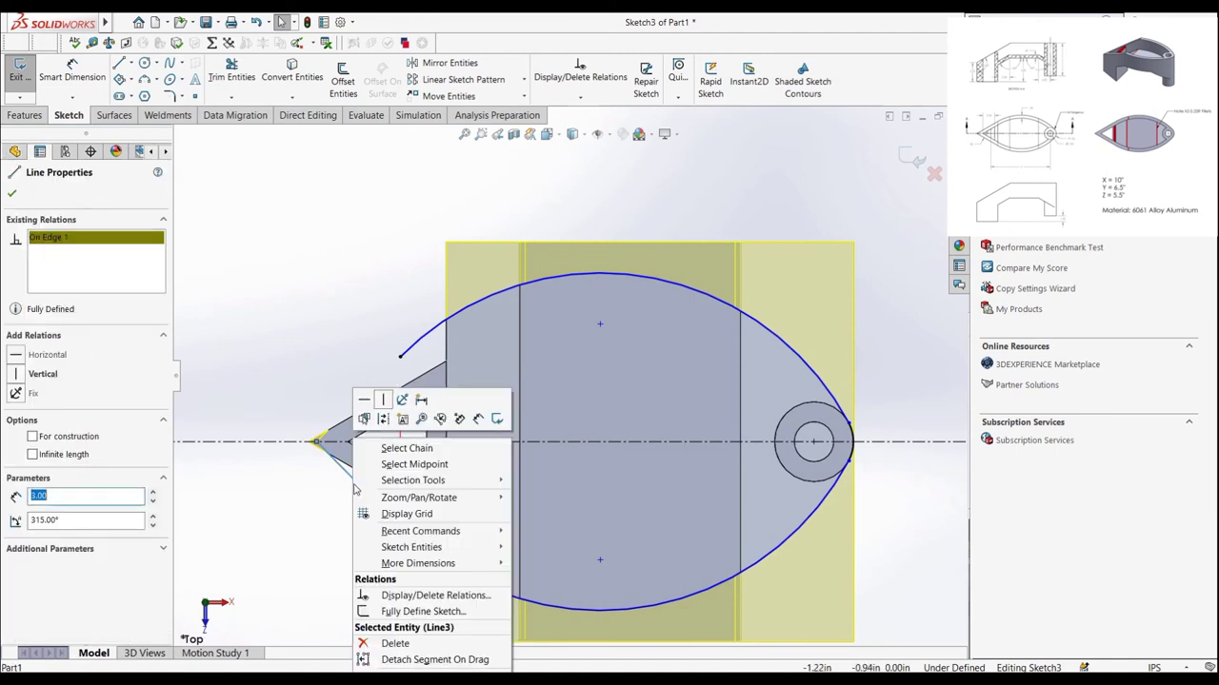
left_click(392, 643)
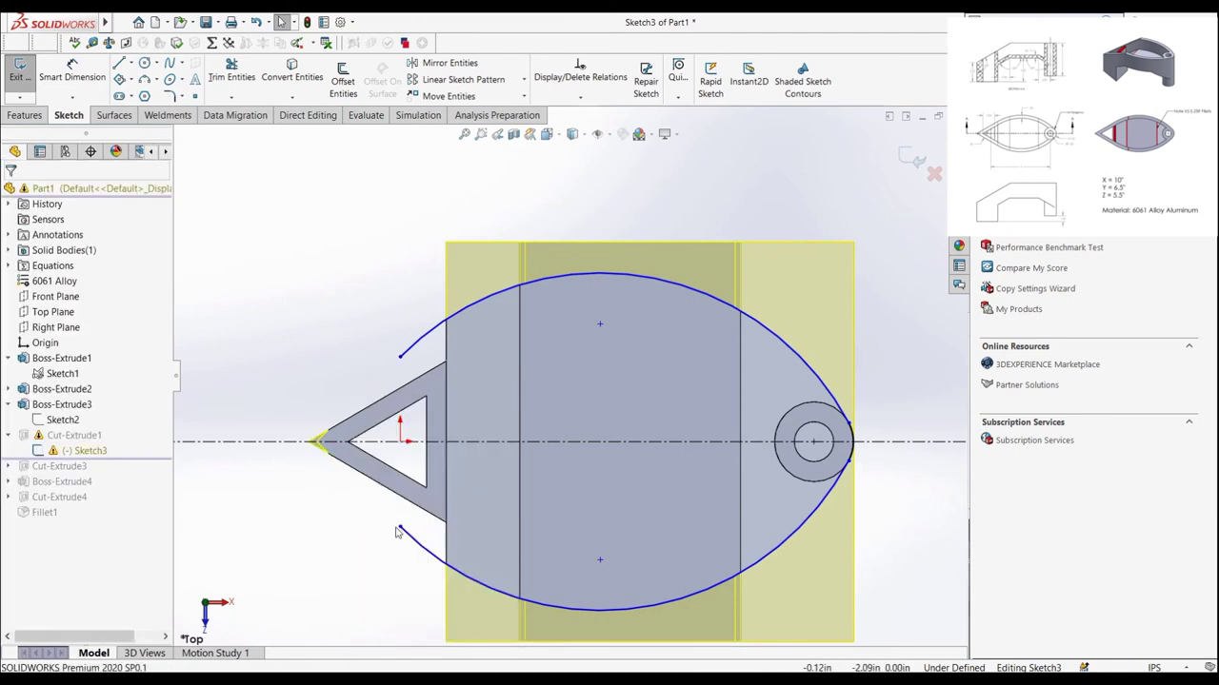
Step: Attach the lower arc end to the triangle corner and draw two lines meeting at the apex
left_click_drag(400, 531, 447, 523)
left_click(288, 451)
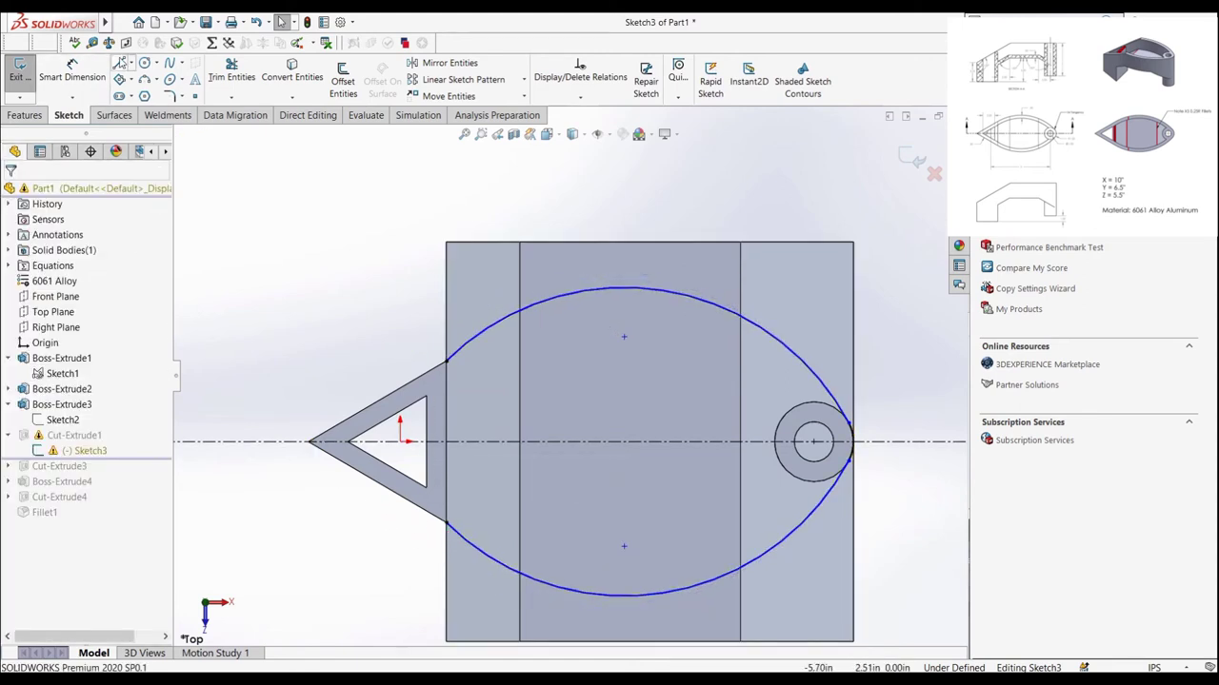
left_click(120, 63)
left_click(447, 361)
left_click(310, 441)
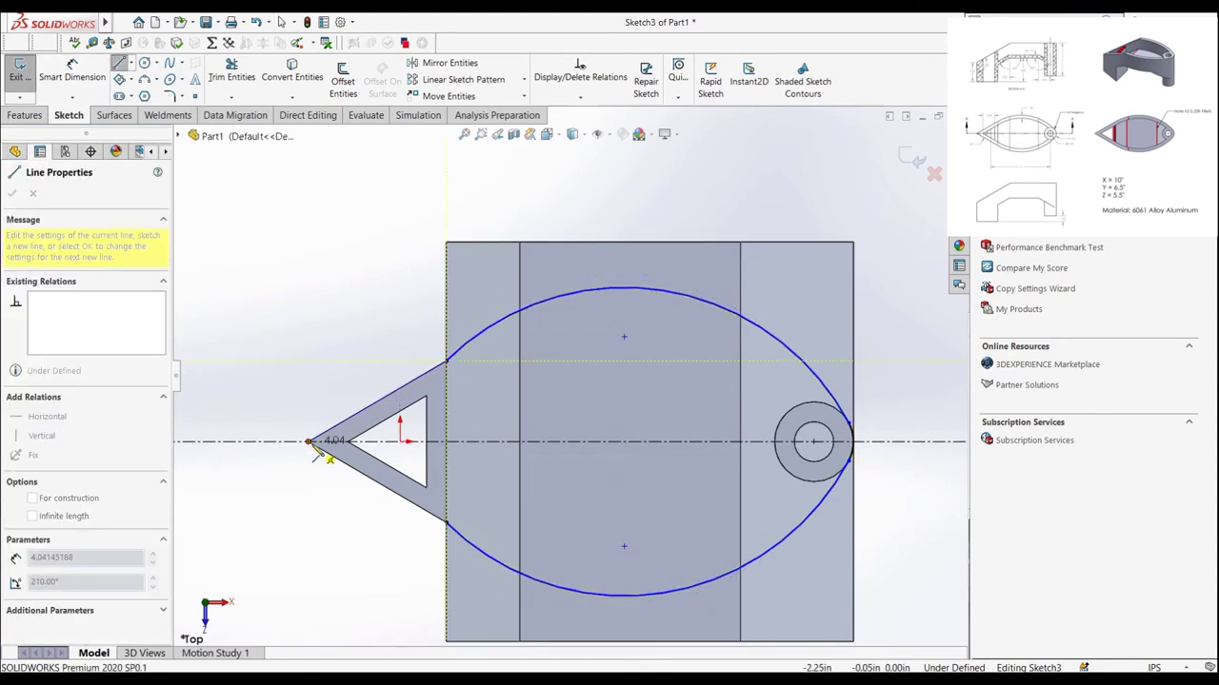
left_click(447, 523)
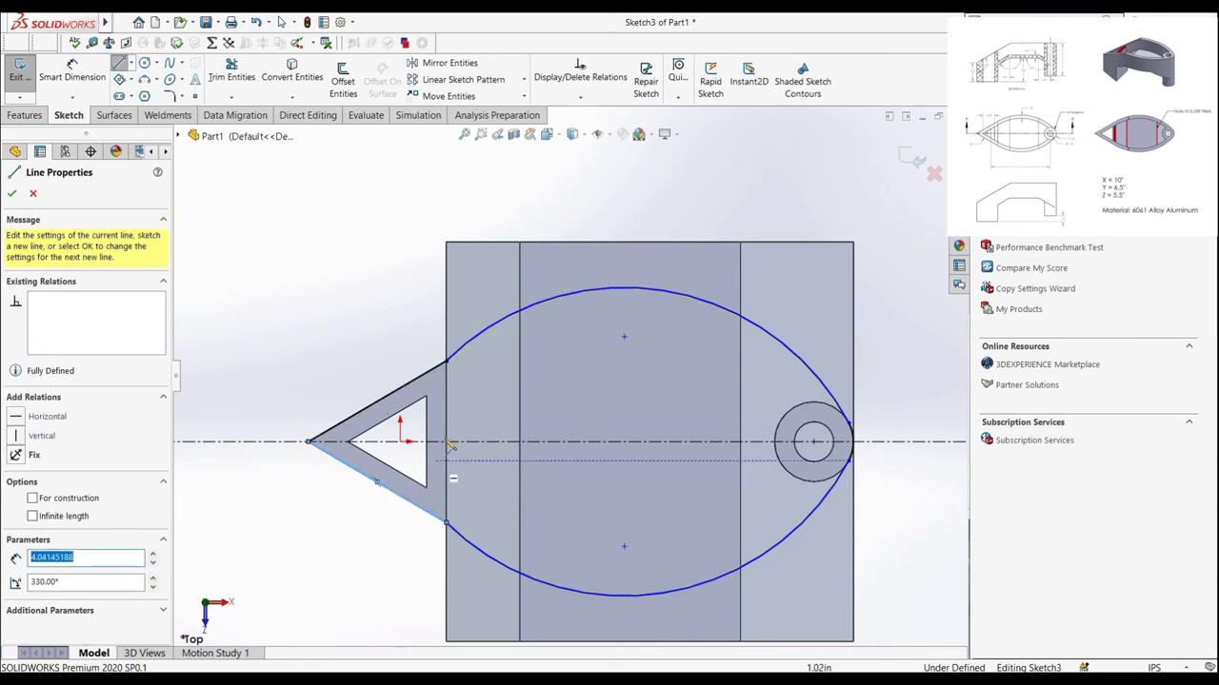
key("Escape")
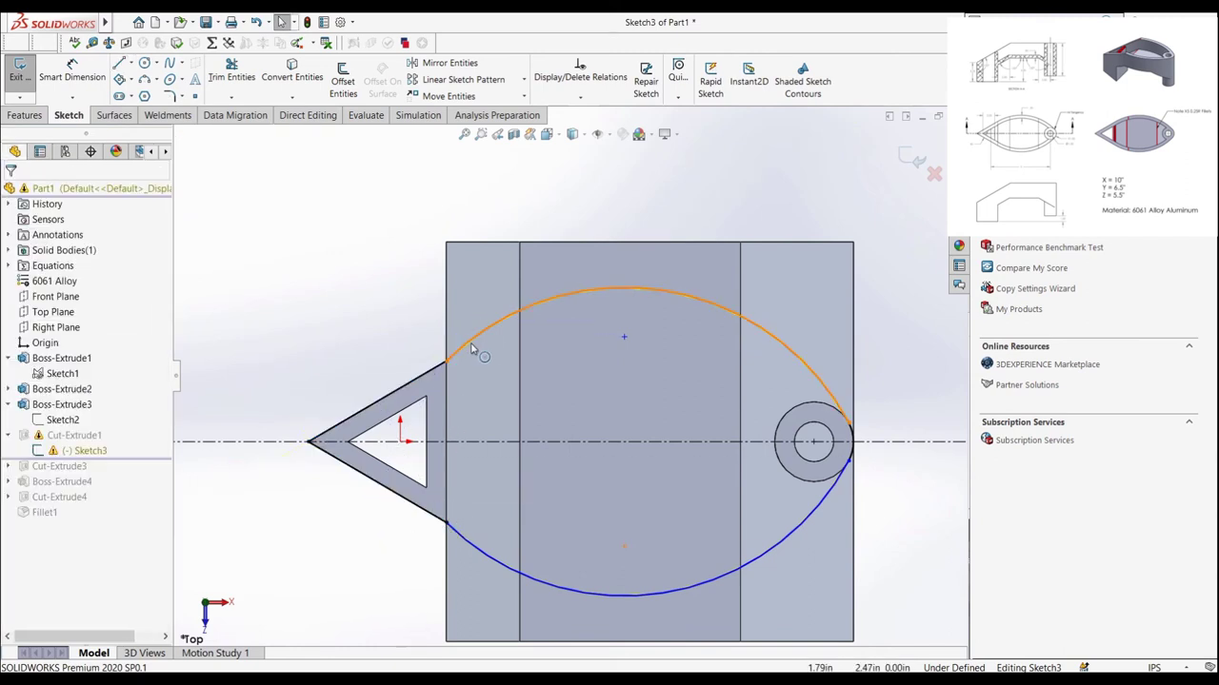
Step: Make the upper arc tangent to the upper-left line and exit Sketch3
left_click(472, 344)
left_click(431, 372, "ctrl")
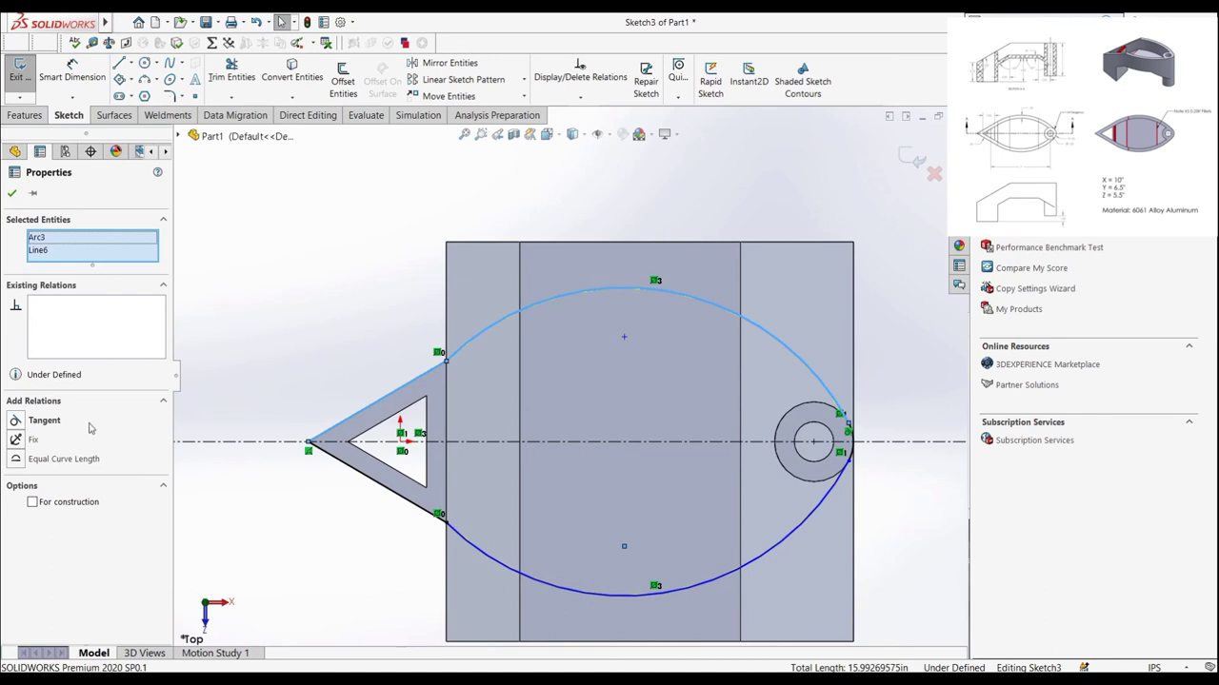
left_click(46, 423)
left_click(256, 324)
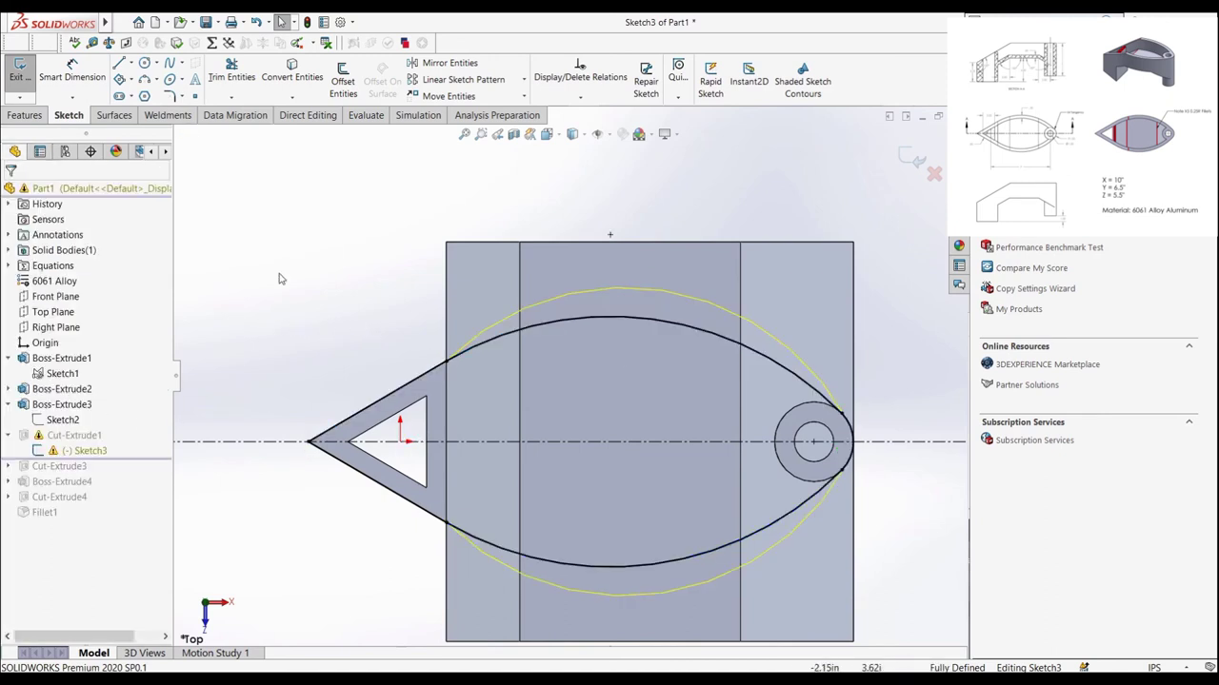
left_click(32, 90)
Step: Roll the model forward to include Cut-Extrude3 in a 3-D view
mouse_move(330, 430)
middle_mouse_down()
mouse_move(339, 353)
mouse_move(300, 238)
middle_mouse_up()
scroll(319, 314, "down", 3)
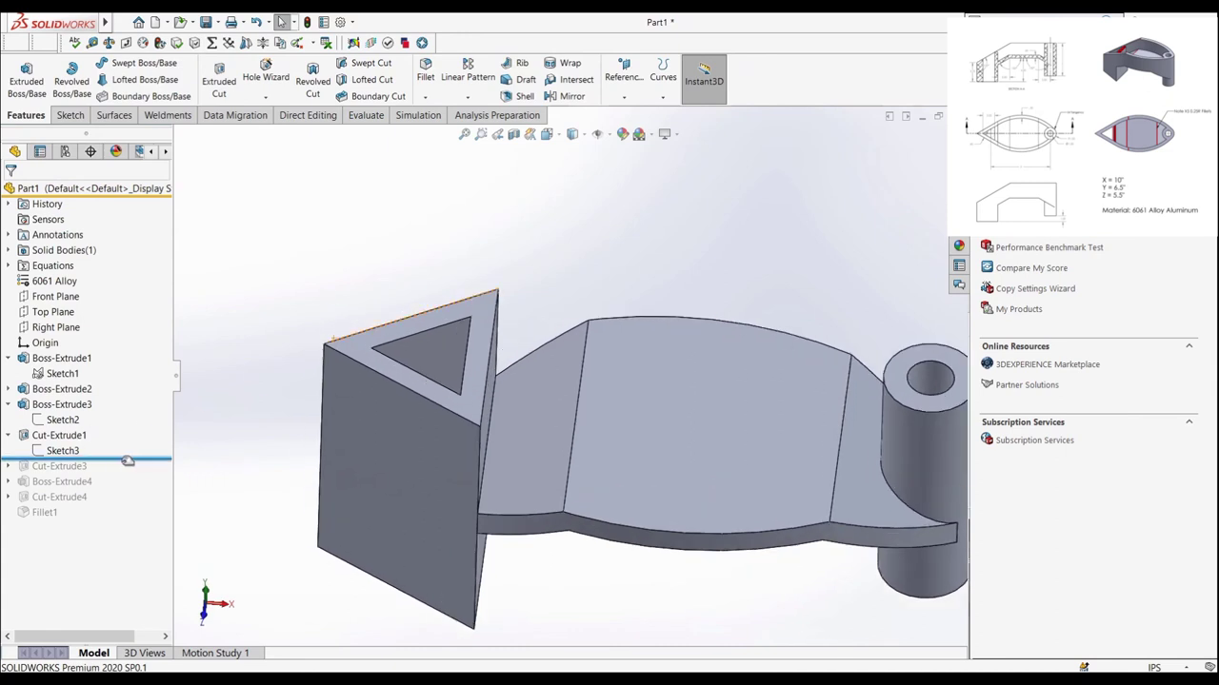
left_click_drag(127, 459, 127, 474)
middle_click_drag(321, 457, 237, 495)
Step: Edit Sketch4, delete the four stray triangle lines, and exit the sketch
left_click(12, 466)
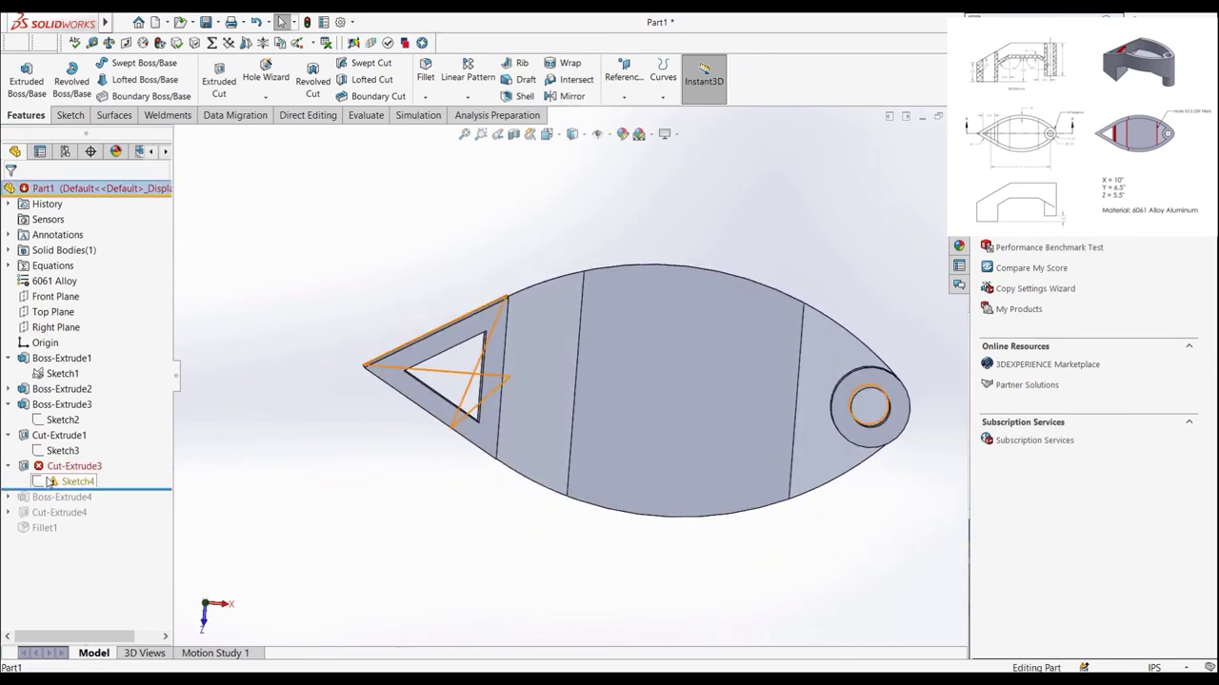
left_click(53, 481)
left_click(59, 447)
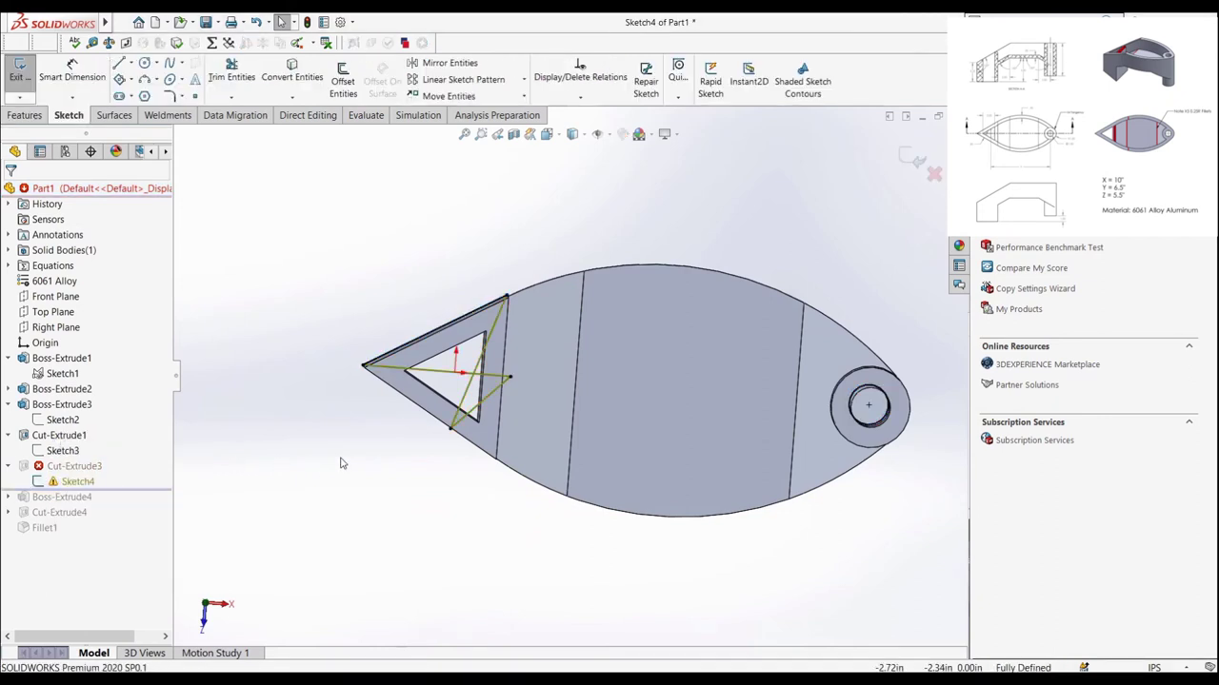
mouse_move(273, 441)
left_mouse_down()
mouse_move(515, 525)
mouse_move(532, 375)
mouse_move(513, 299)
mouse_move(476, 299)
left_mouse_up()
right_click(476, 299)
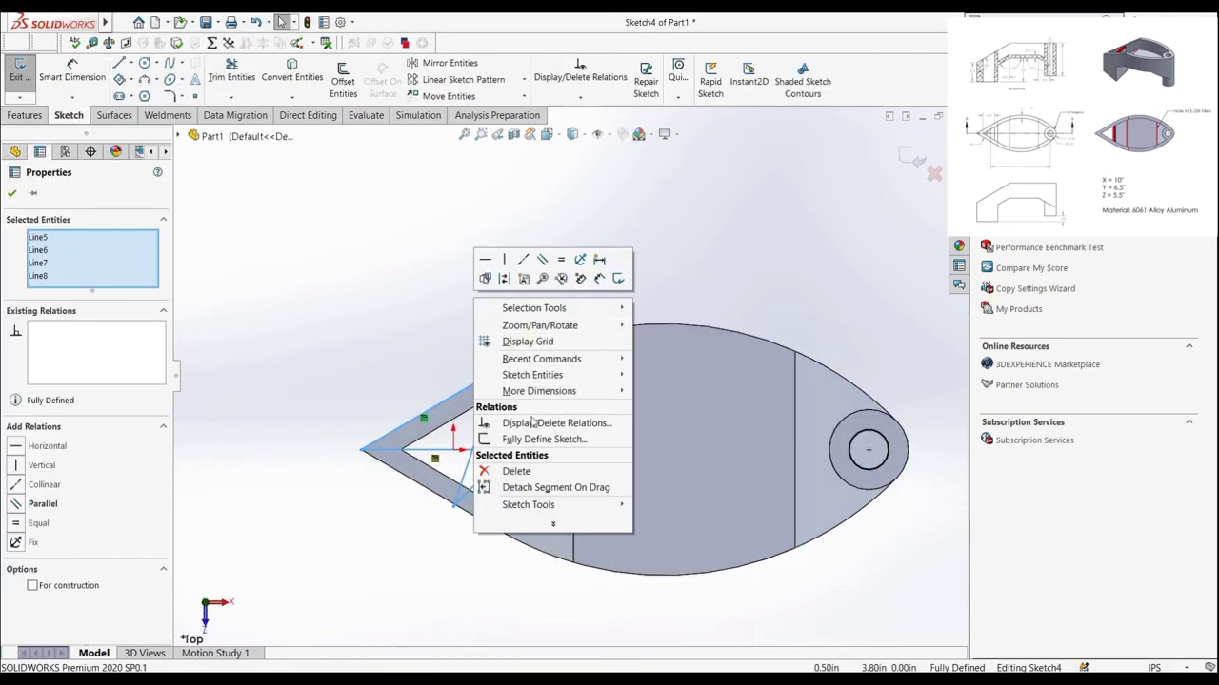
left_click(515, 471)
left_click(21, 76)
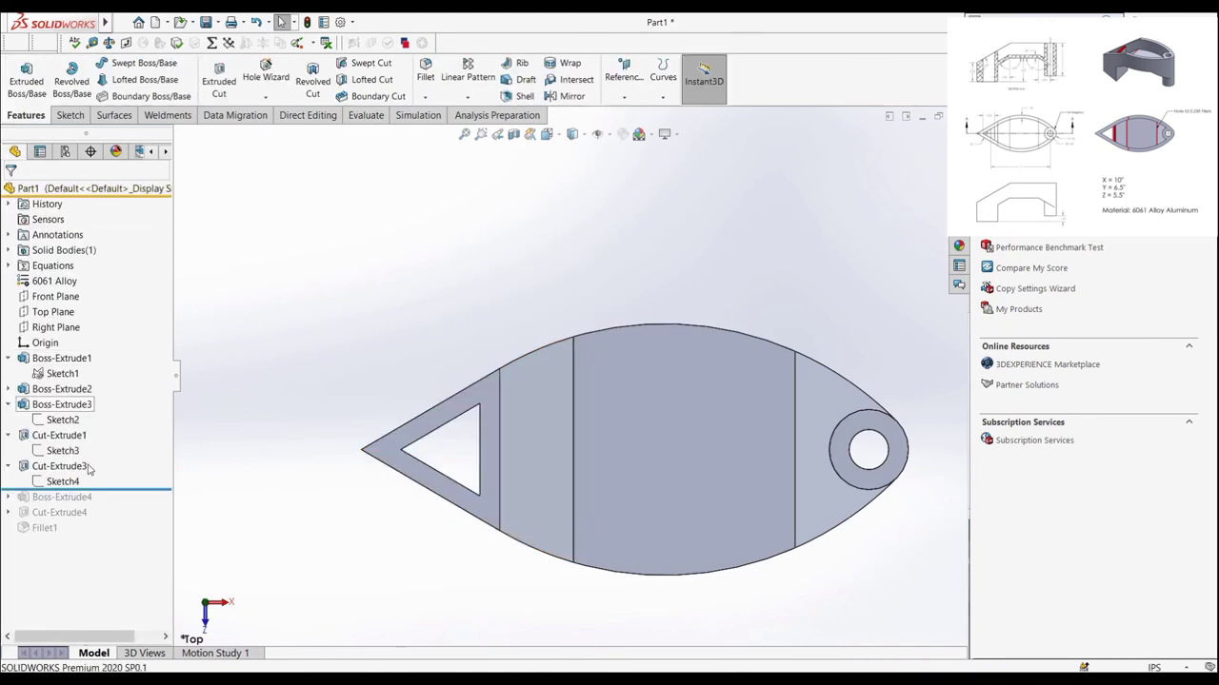
Step: Roll forward to include Boss-Extrude4 and start editing its Sketch5
left_click_drag(95, 489, 113, 504)
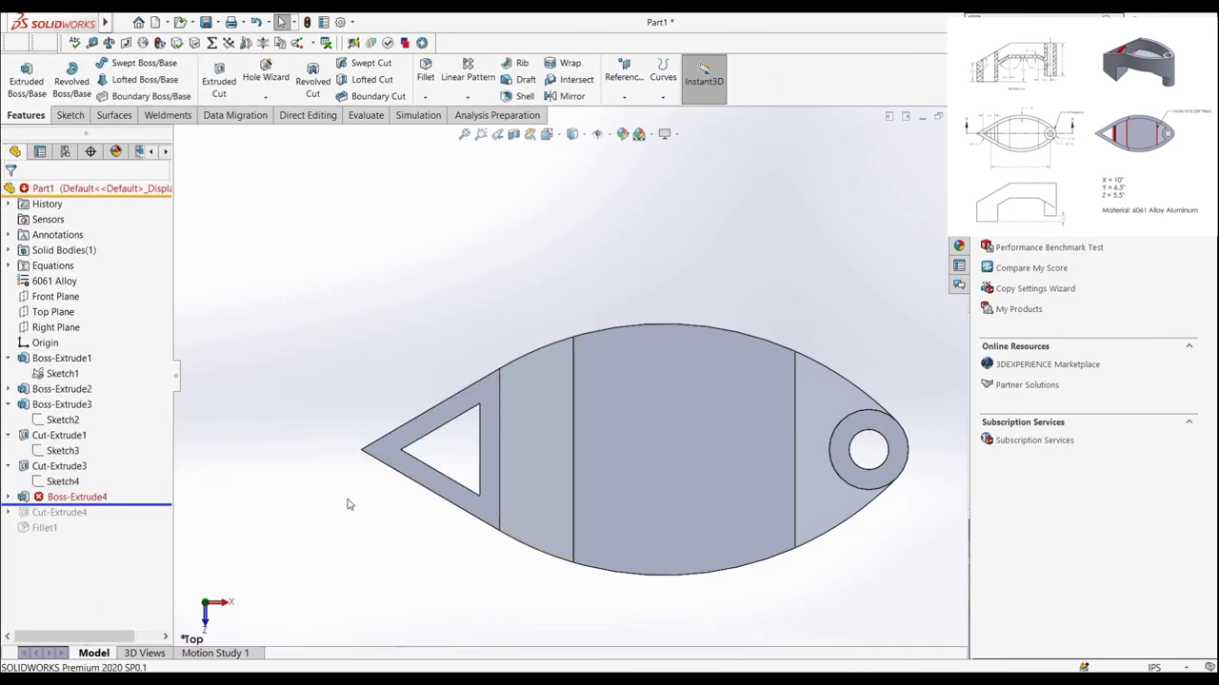
middle_click_drag(346, 503, 343, 403)
left_click(12, 497)
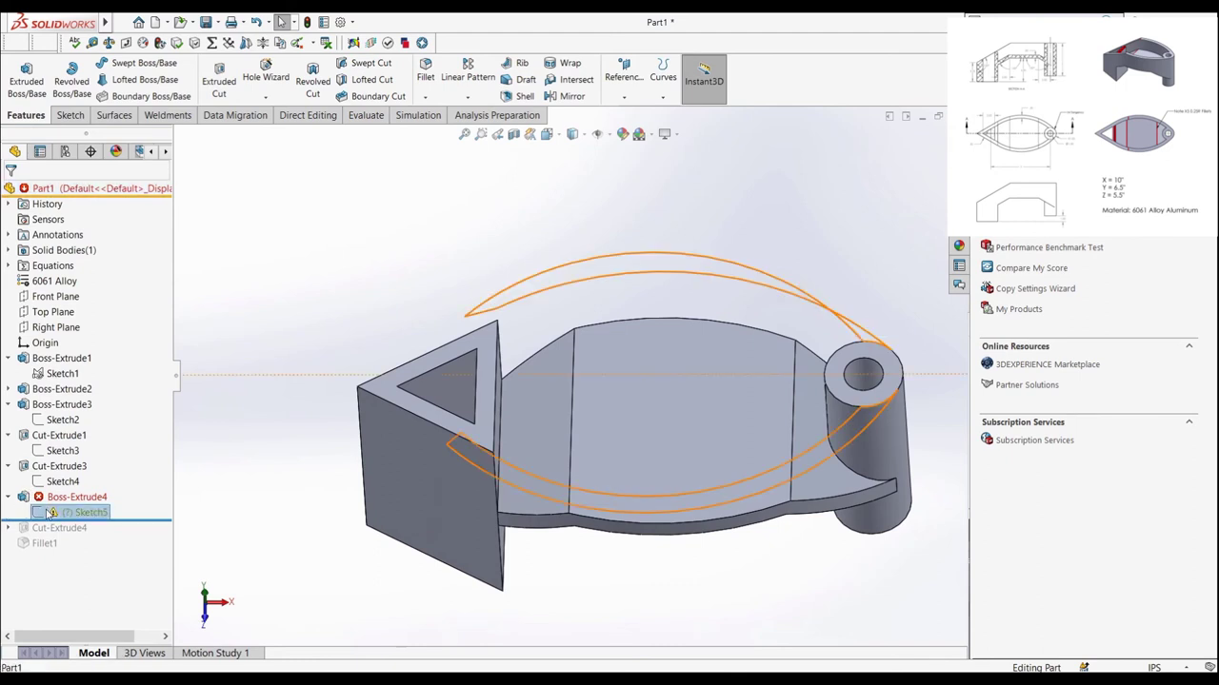
left_click(76, 512)
left_click(43, 478)
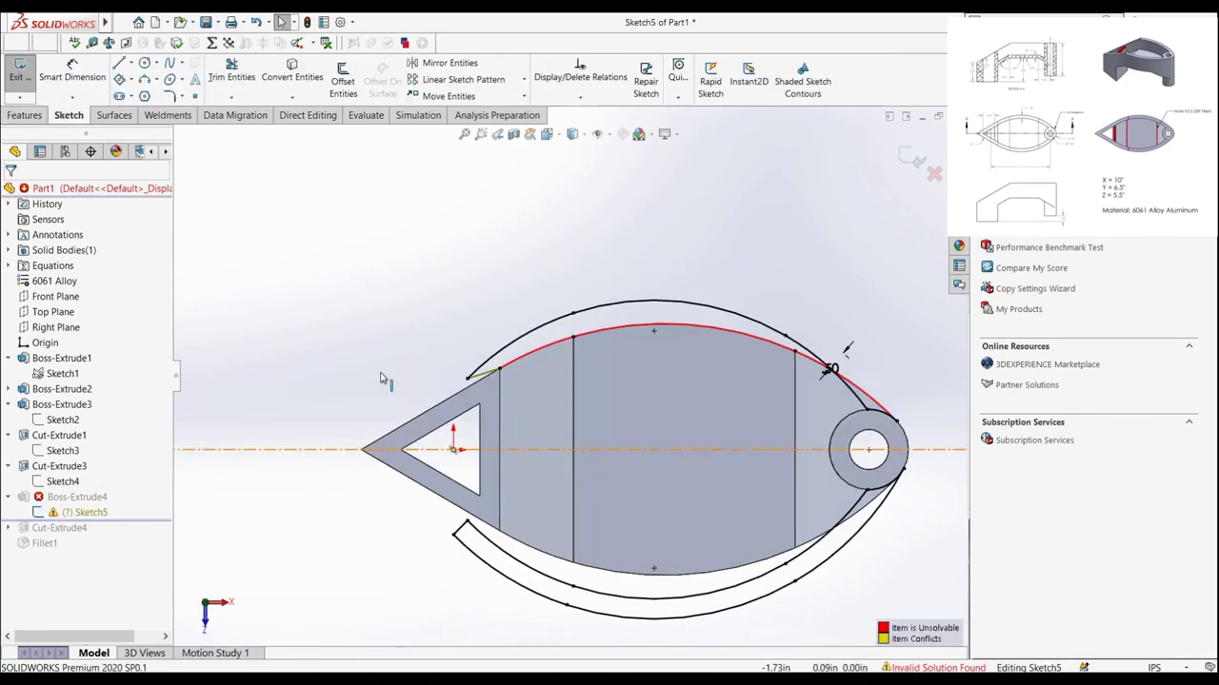
Step: Box-select and delete all the unsolvable, conflicting geometry in Sketch5
scroll(571, 371, "up", 3)
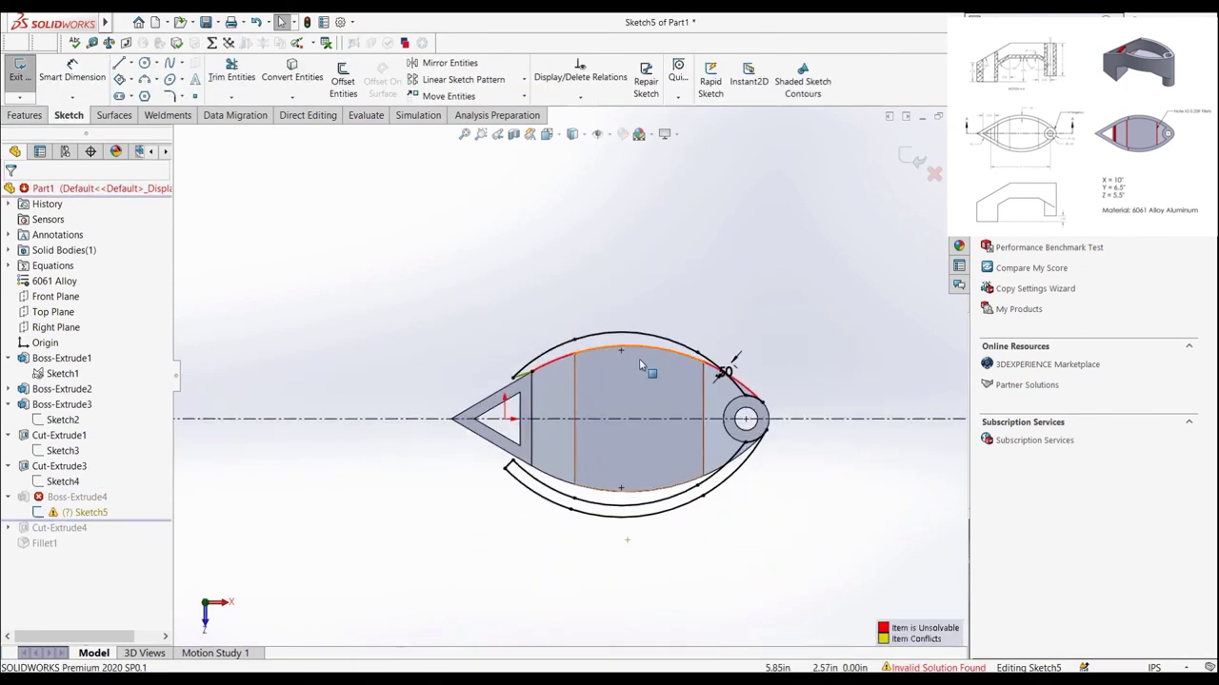
mouse_move(427, 354)
left_mouse_down()
mouse_move(917, 444)
mouse_move(886, 342)
mouse_move(732, 276)
mouse_move(667, 265)
left_mouse_up()
right_click(667, 264)
left_click(695, 415)
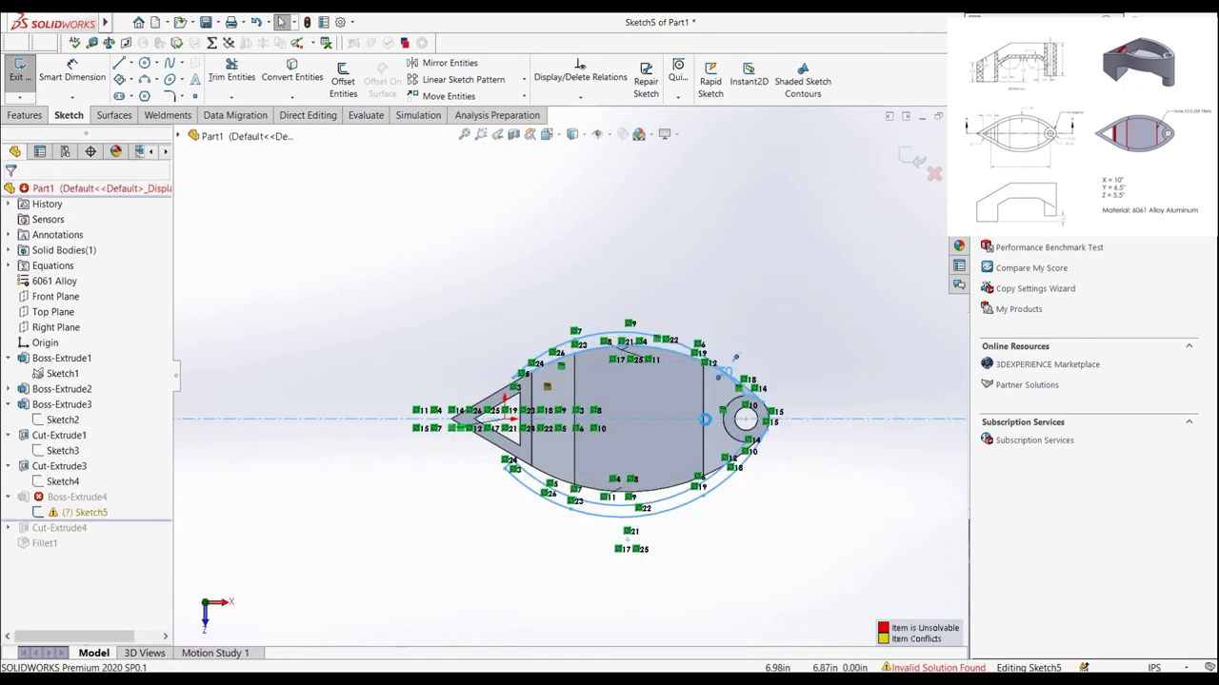
scroll(752, 391, "down", 2)
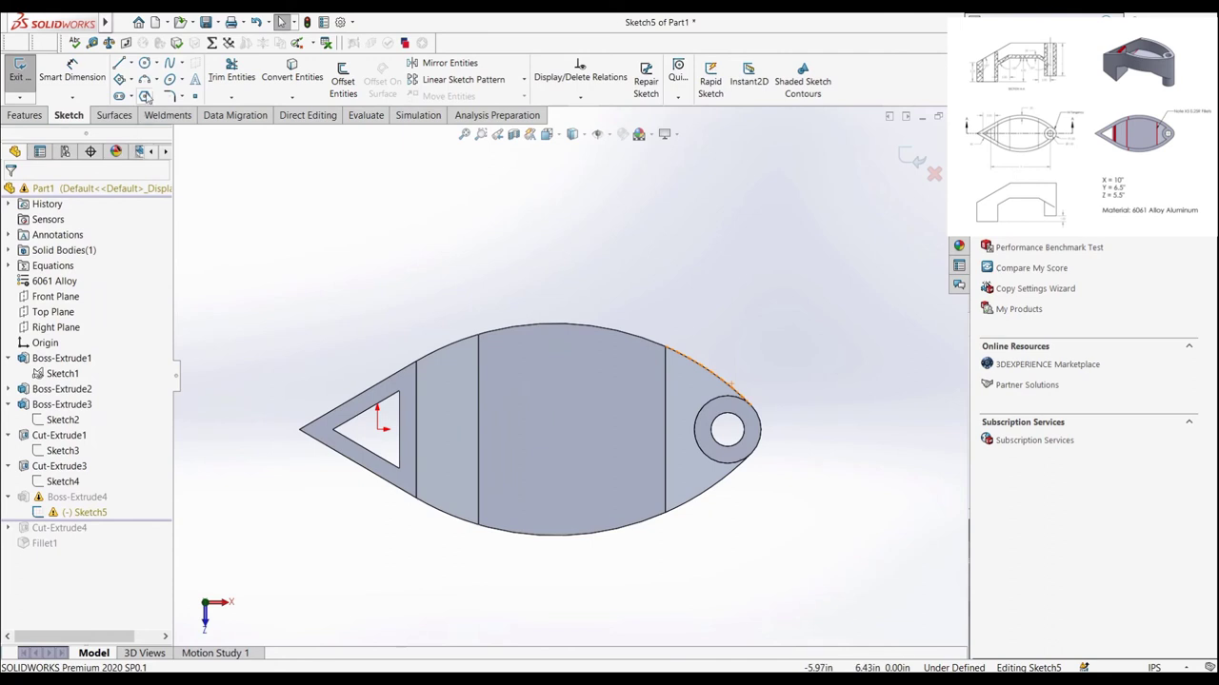
Step: Convert the three top outline edges, including the arc, into Sketch5 curves
left_click(289, 74)
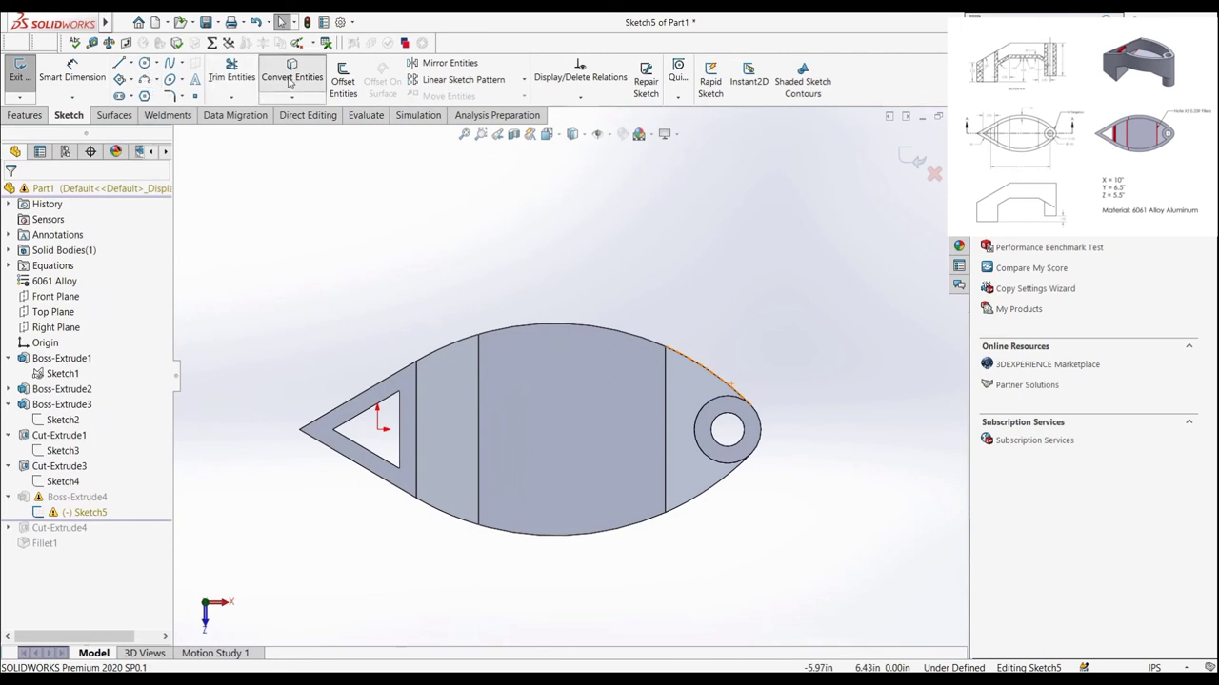
left_click(448, 350)
left_click(543, 331)
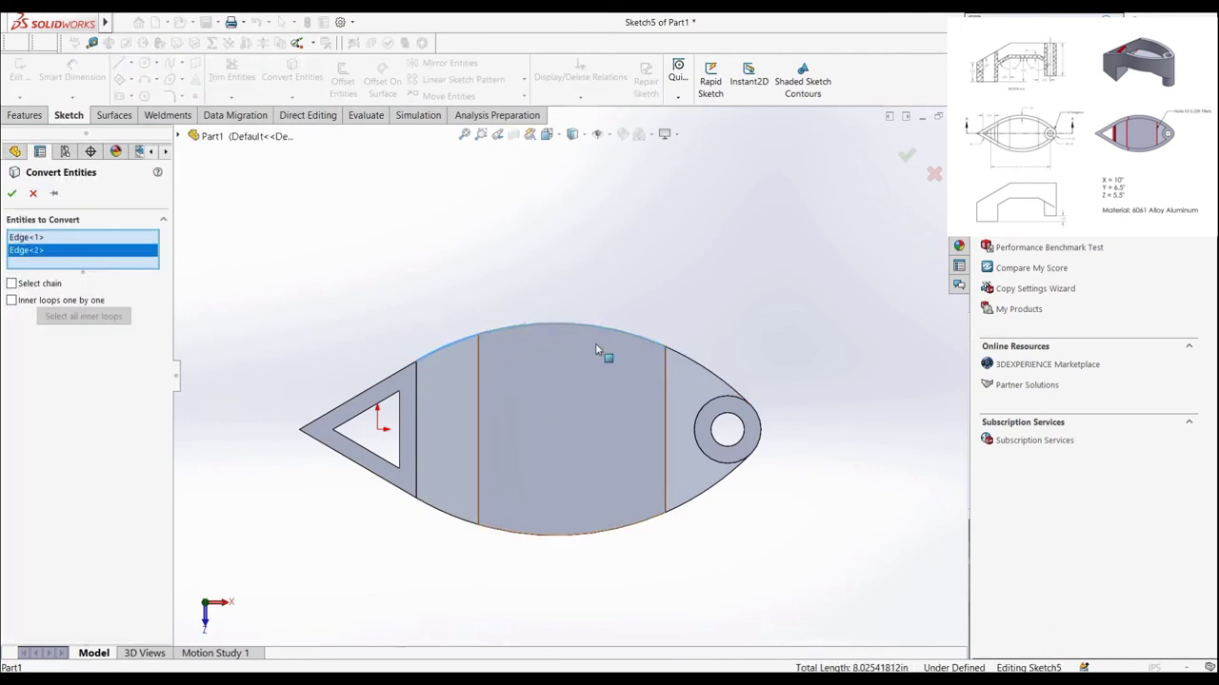
left_click(696, 365)
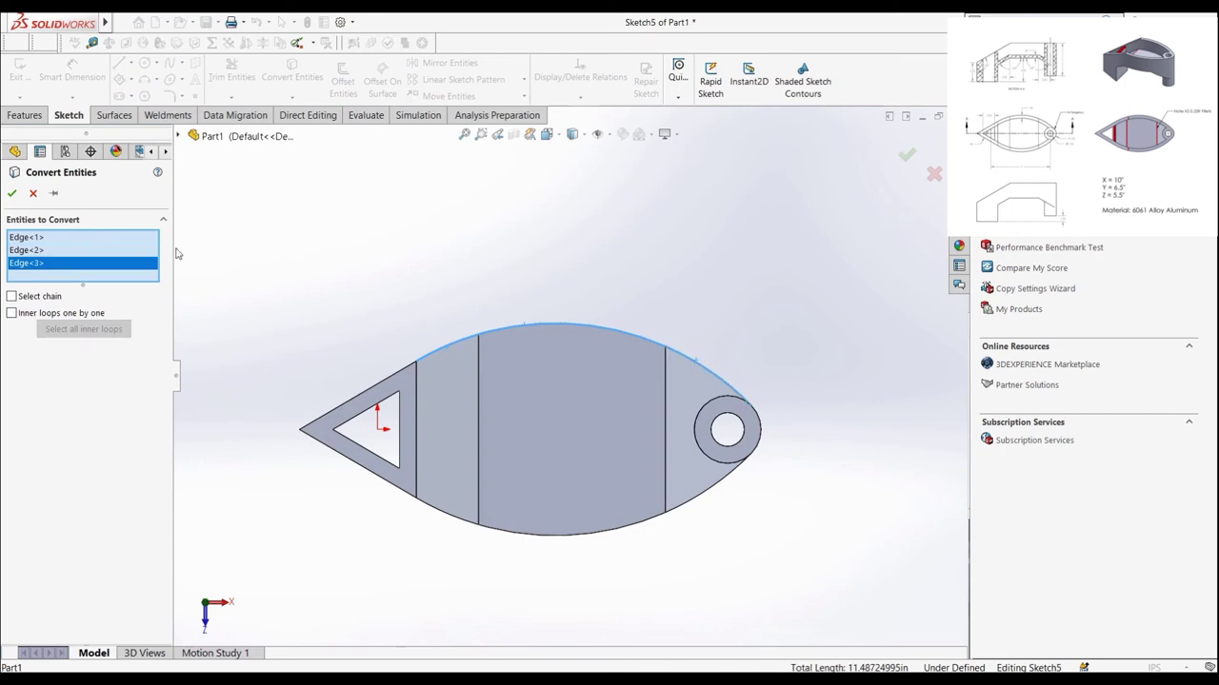
left_click(12, 193)
Step: Offset the converted top curve chain 0.50 in toward the inside with Reverse
left_click(342, 81)
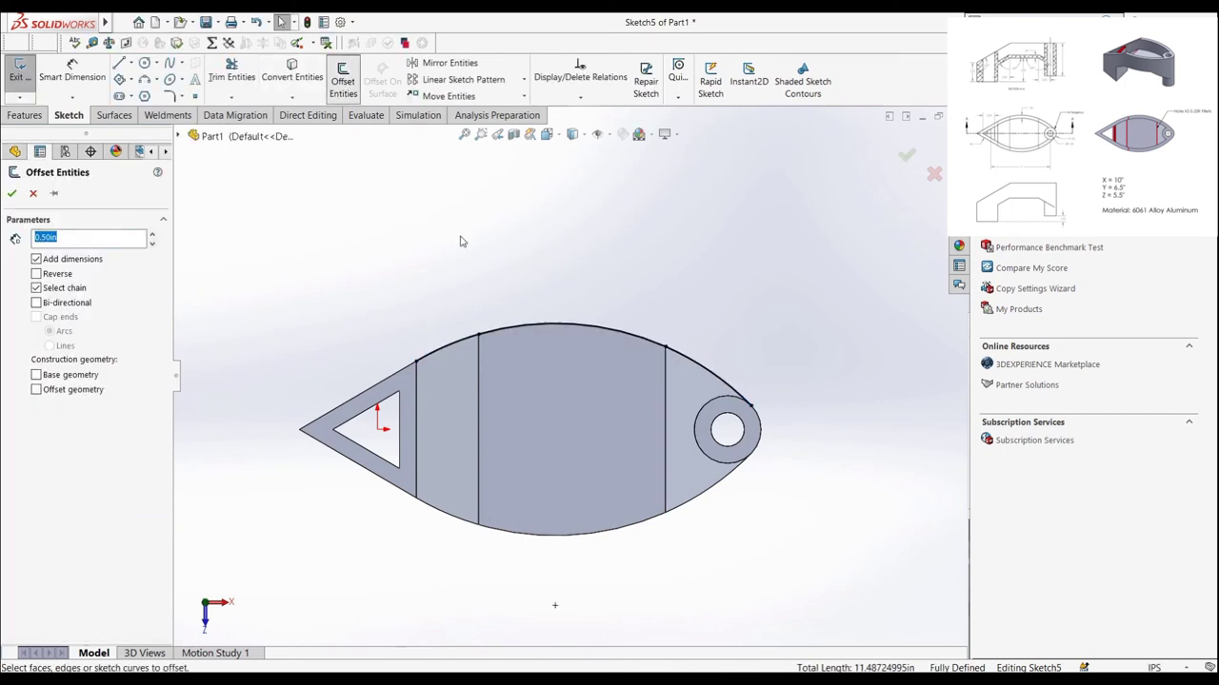
left_click(444, 352)
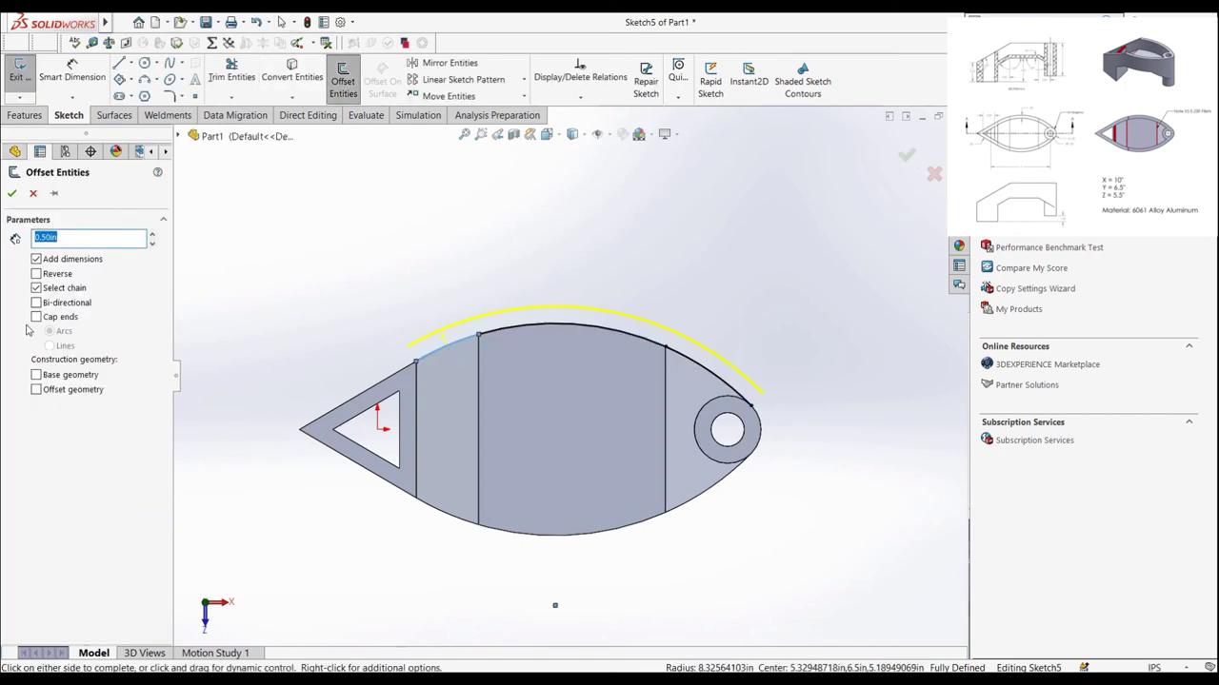
left_click(36, 274)
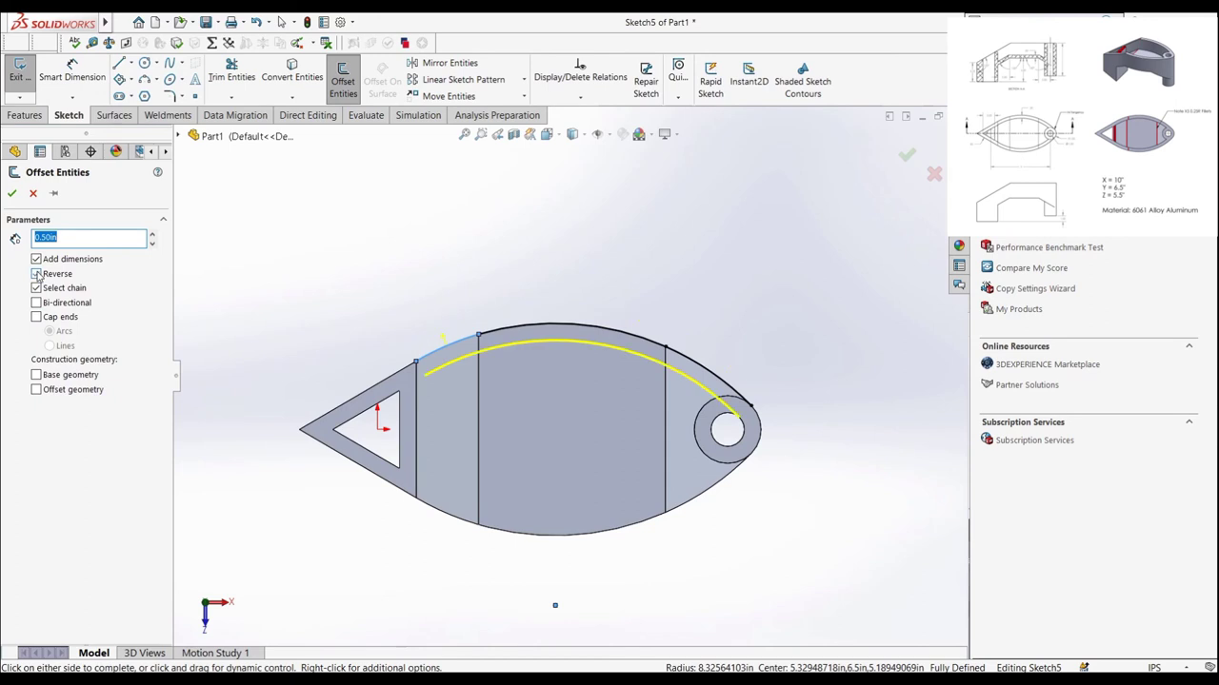
left_click(10, 193)
Step: Draw a 0.25 radius arc from the offset curve's left end to the rib line, tangent to the curve
scroll(519, 410, "down", 3)
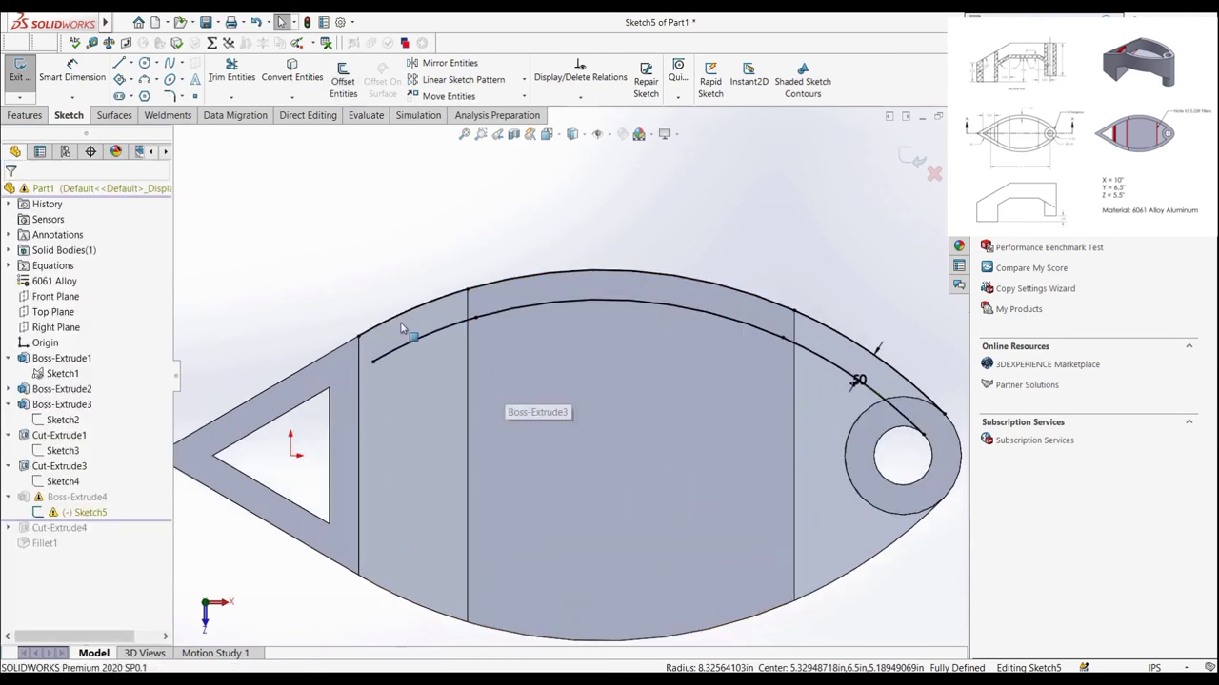
left_click(145, 80)
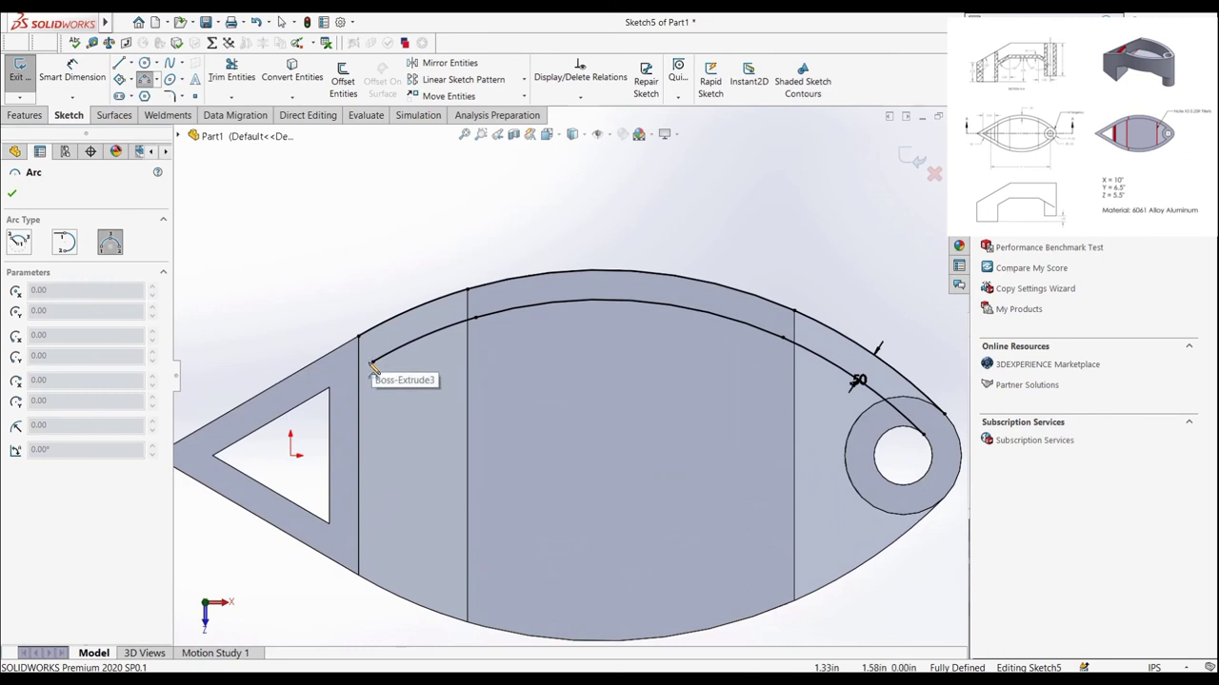
scroll(375, 364, "down", 5)
left_click(535, 368)
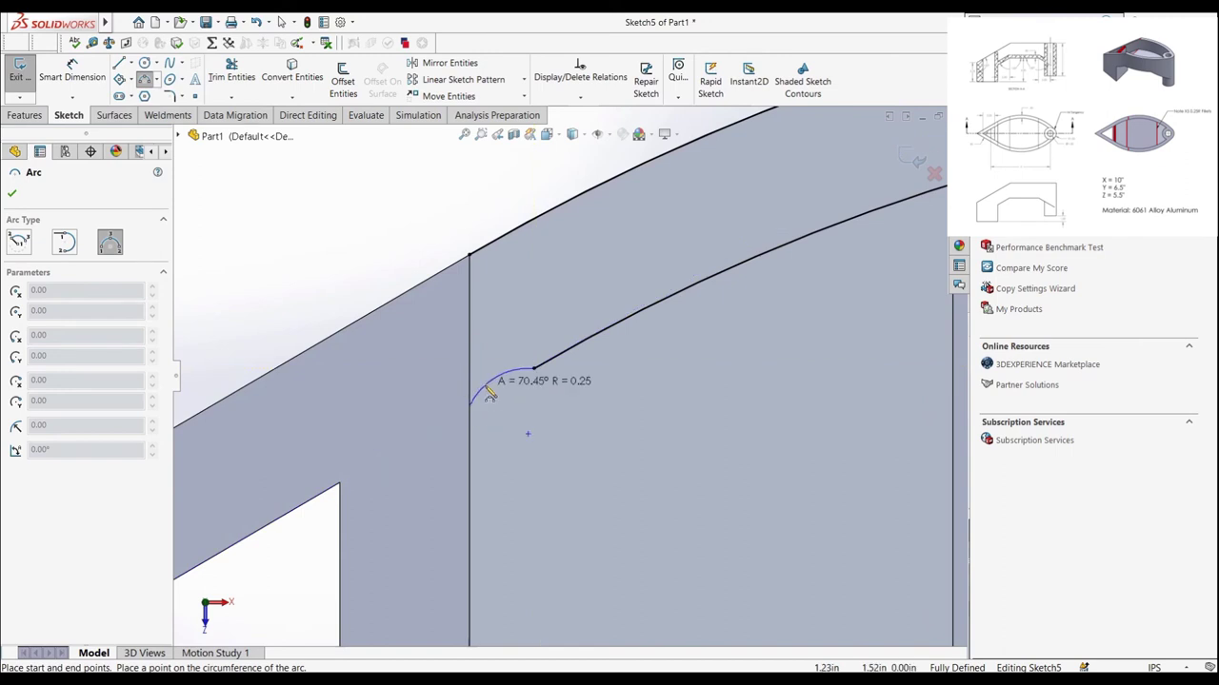
left_click(488, 401)
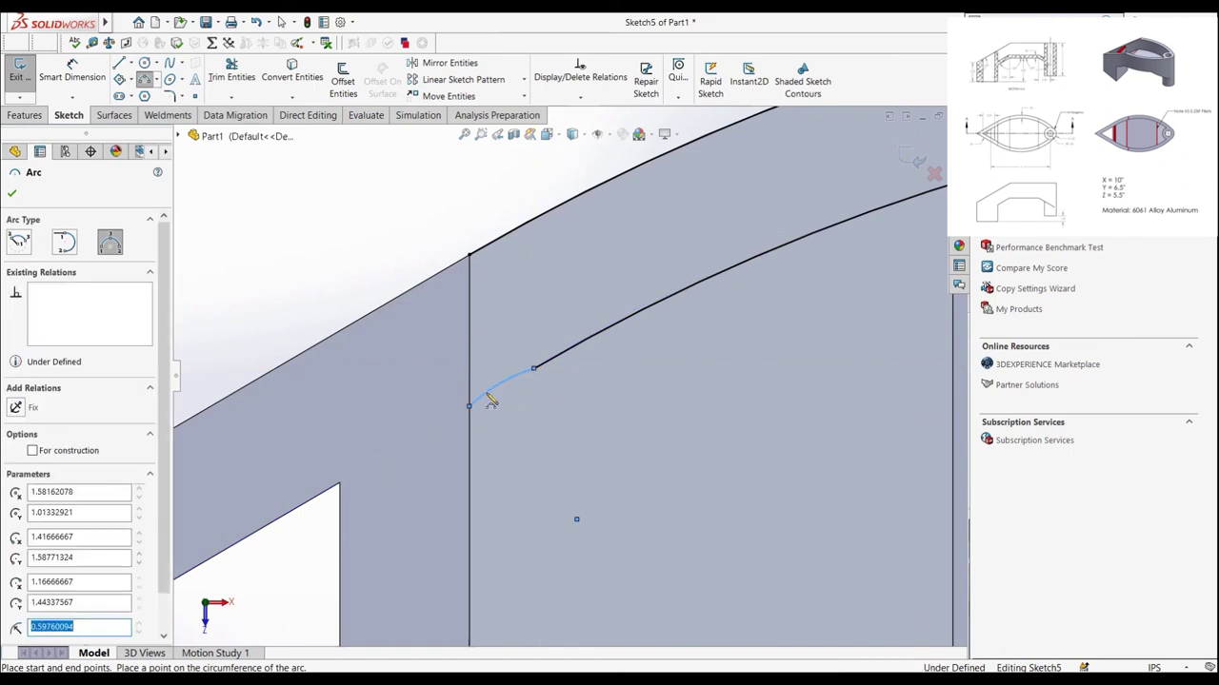
left_click(555, 364, "ctrl")
left_click(16, 430)
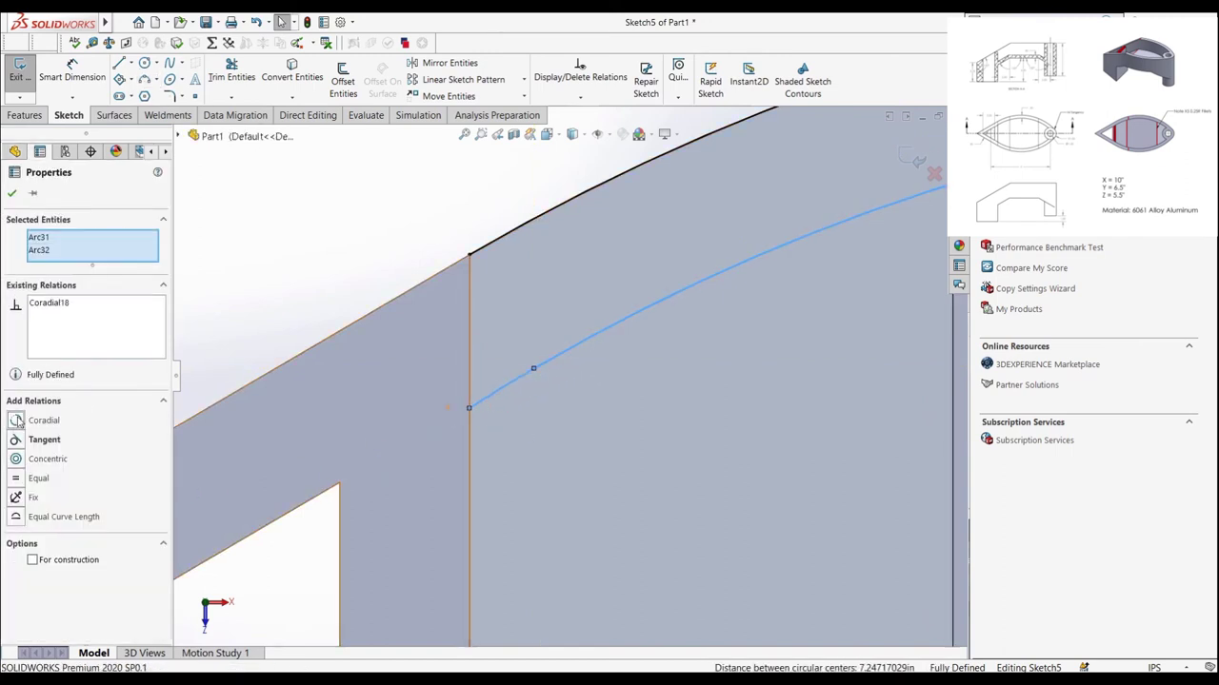
left_click(324, 245)
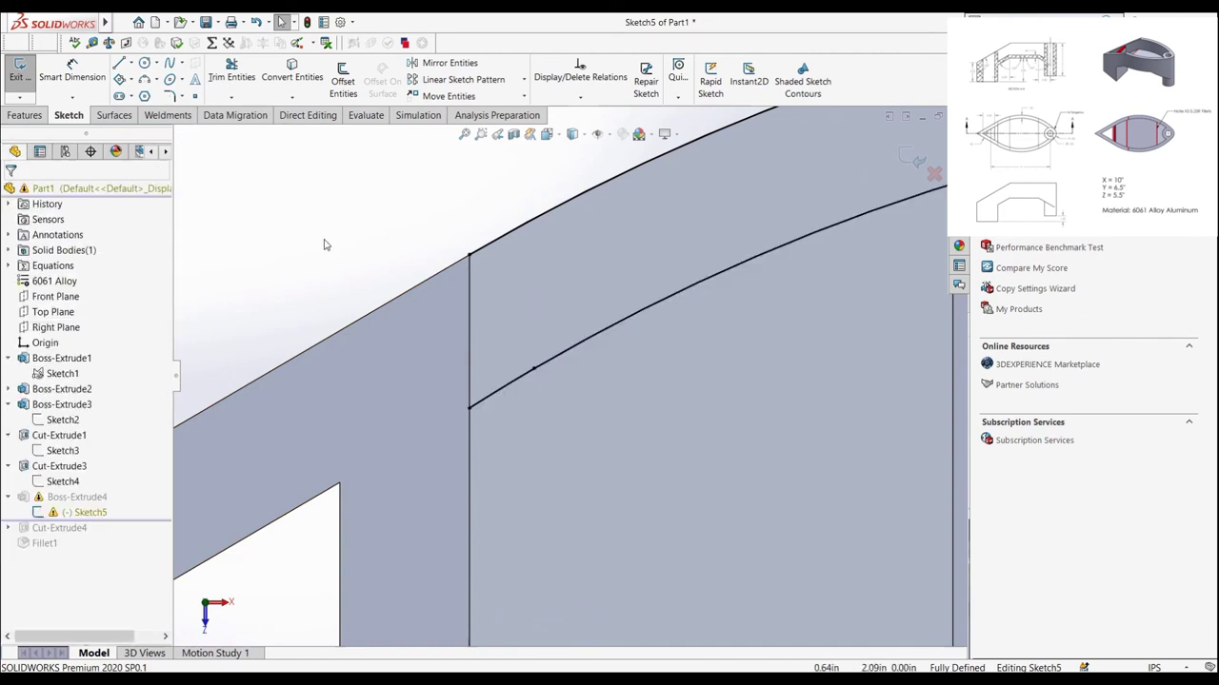
Step: Draw a vertical line up from the arc's end to close the profile
left_click(118, 63)
left_click_drag(469, 410, 469, 255)
key("f")
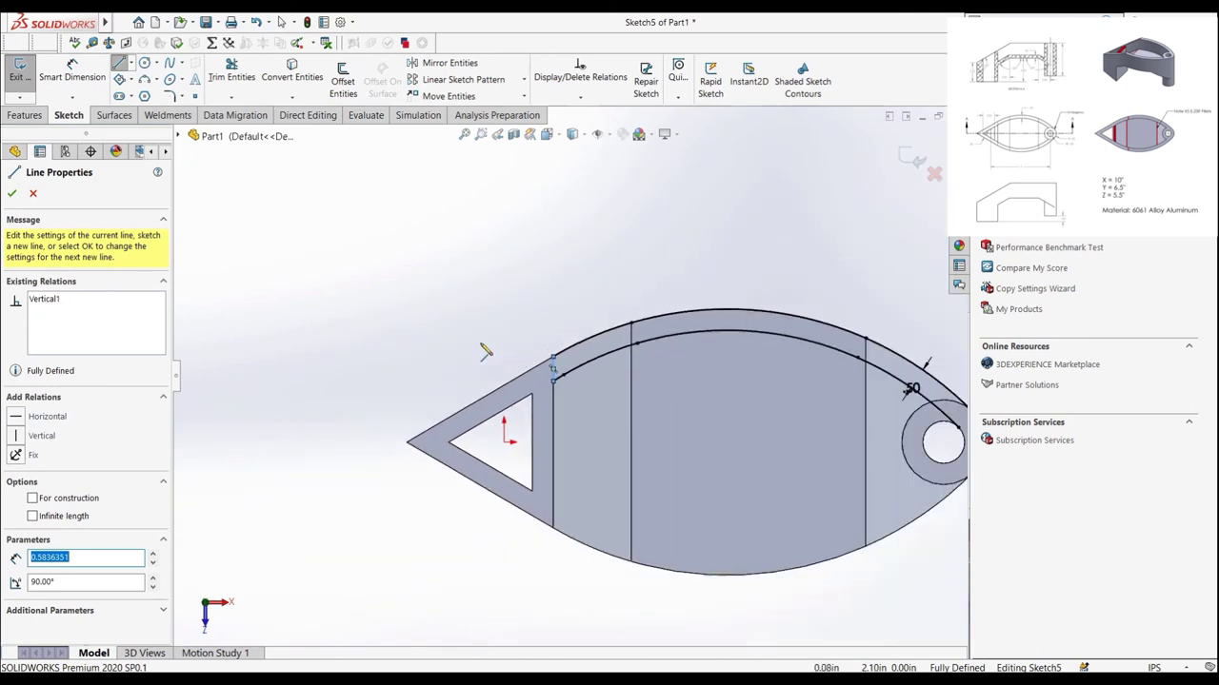
key("Escape")
Step: Convert the hole boss's outer circle edge into the sketch and trim the curves
scroll(409, 211, "down", 5)
left_click(291, 72)
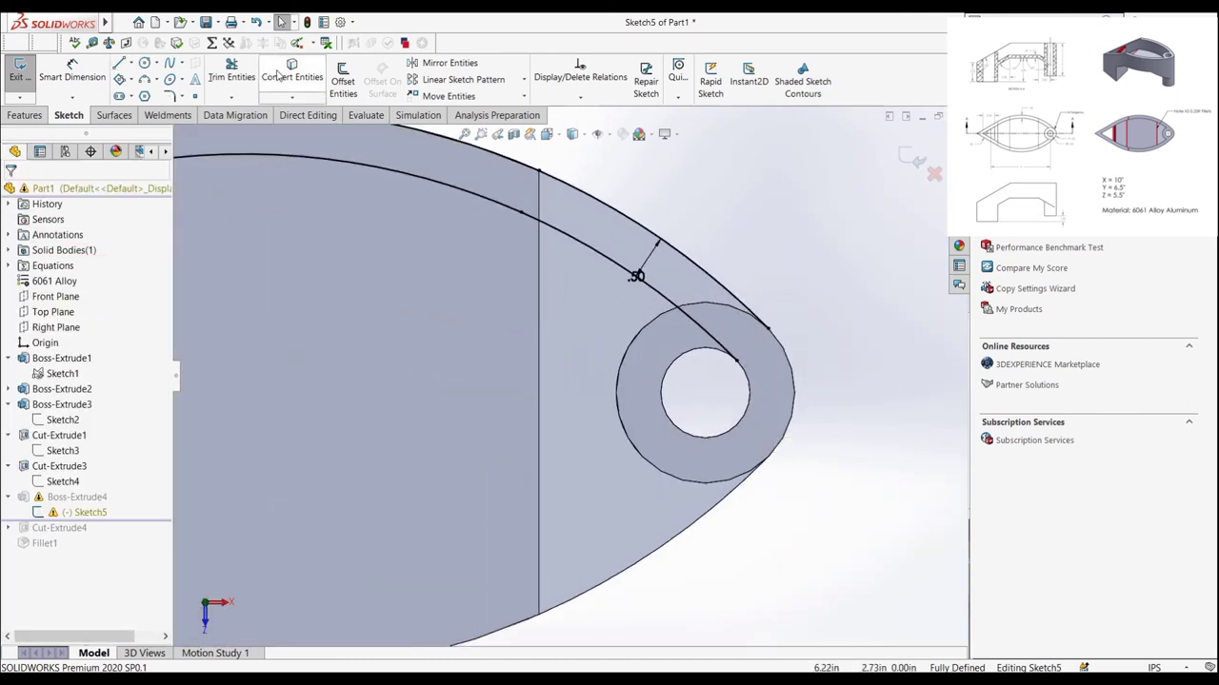
left_click(670, 315)
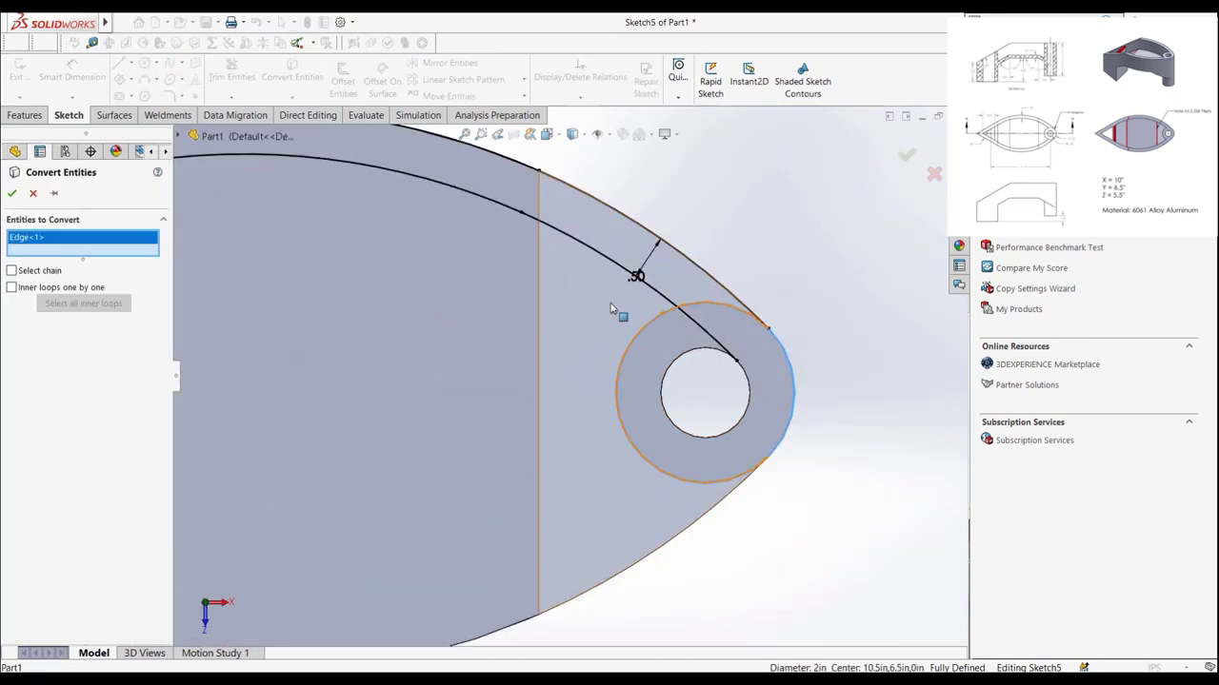
left_click(12, 194)
left_click(232, 73)
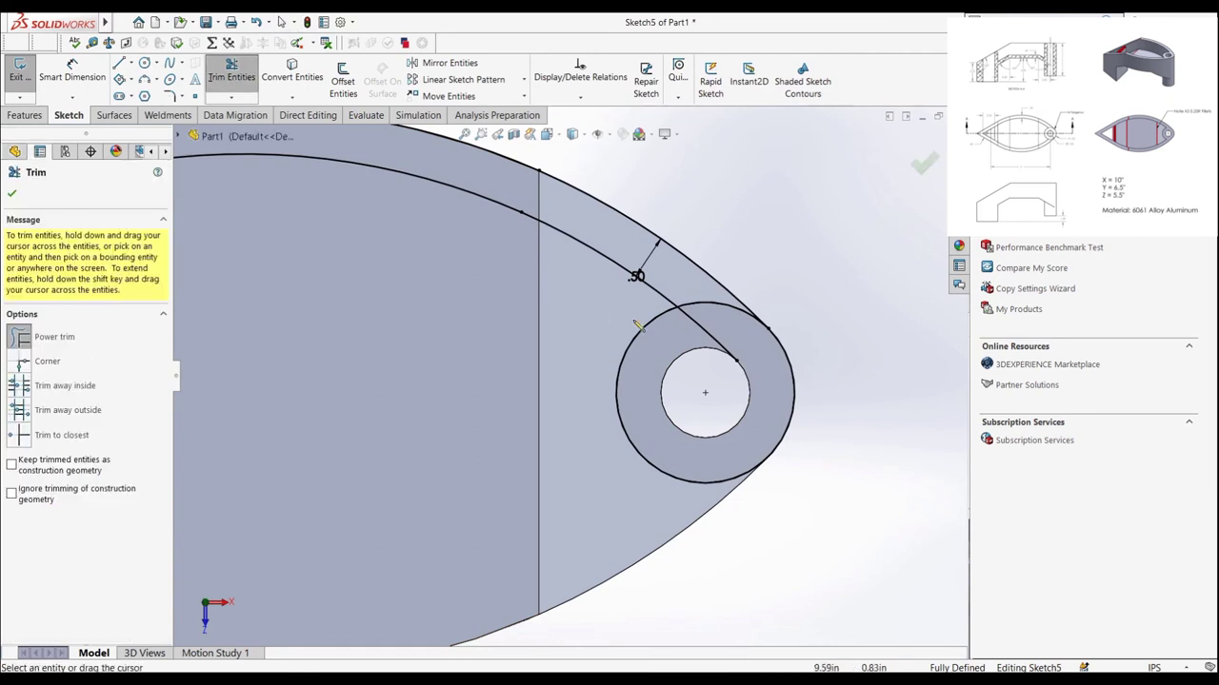
Step: Draw a horizontal centerline through the middle of the part
scroll(568, 376, "up", 4)
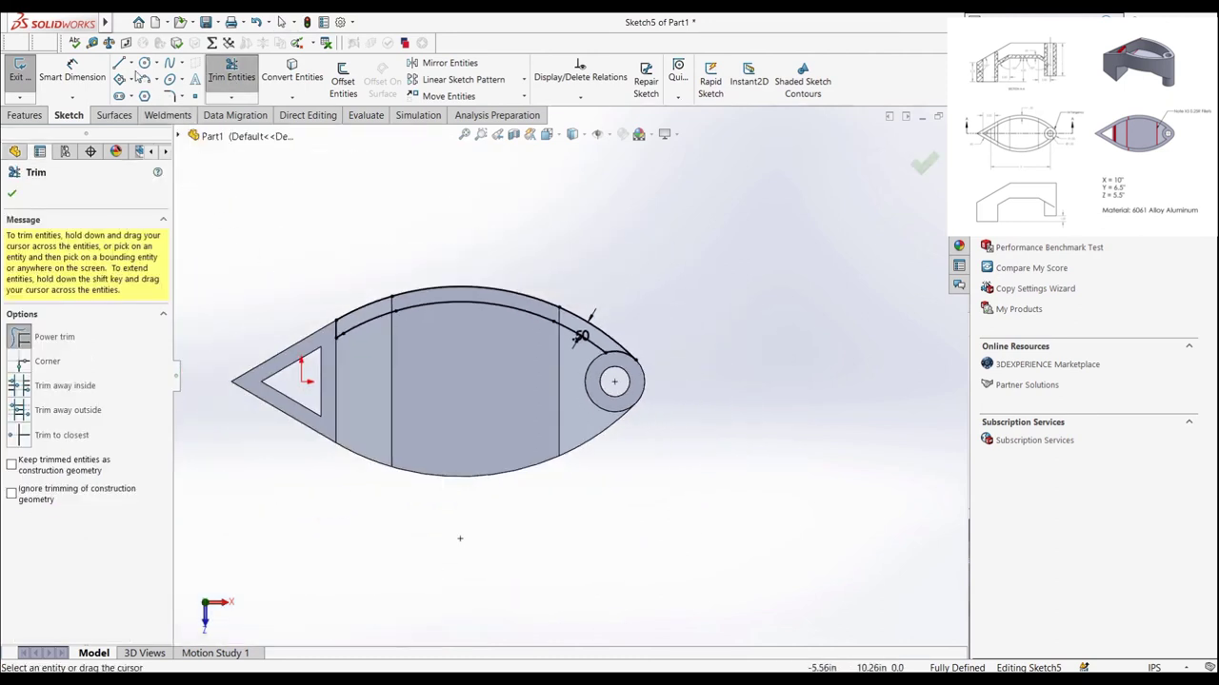
left_click(133, 63)
left_click(152, 85)
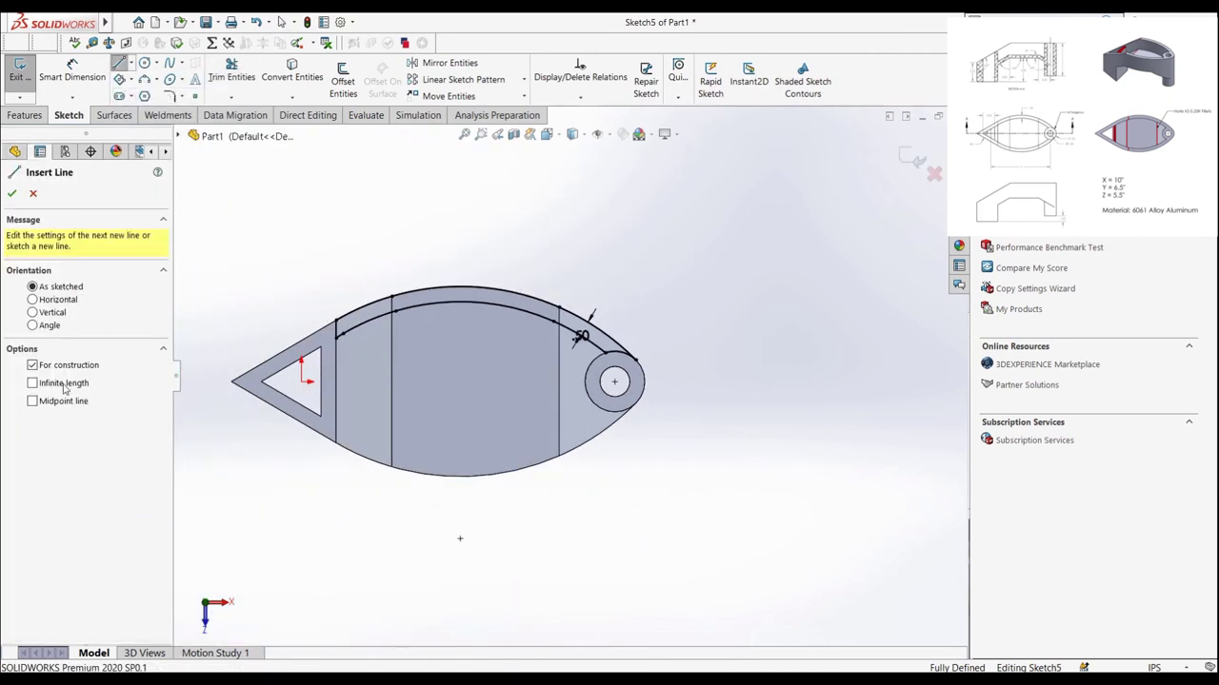
left_click(303, 382)
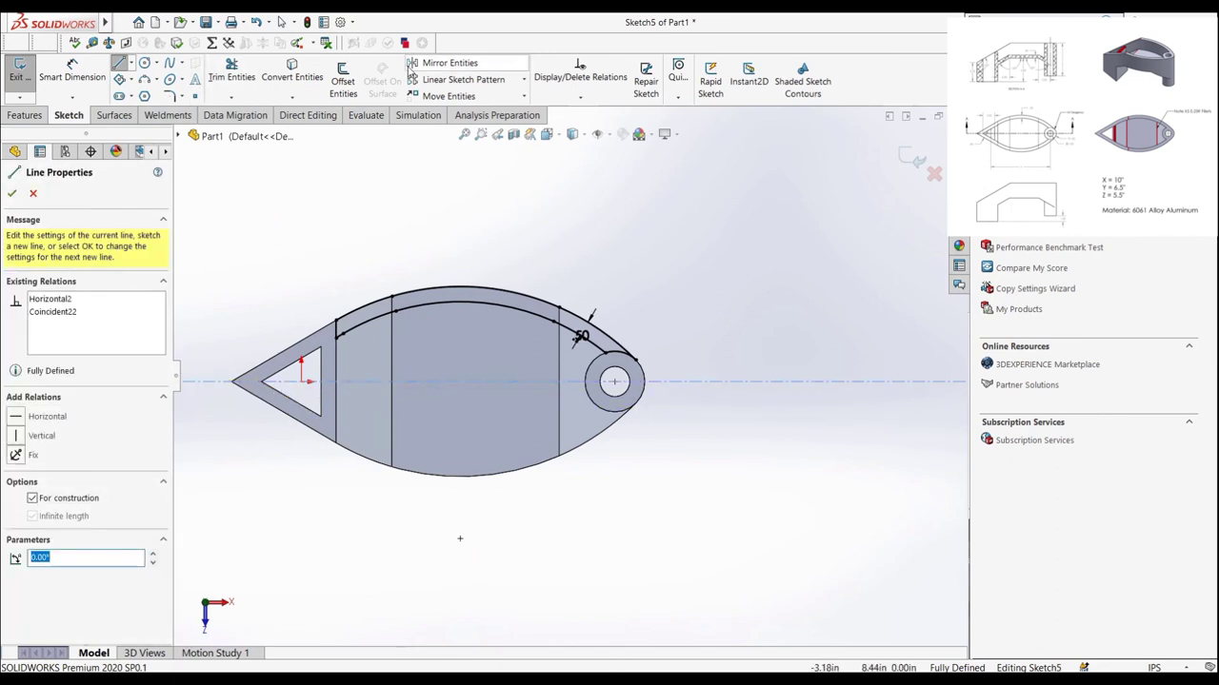
Step: Mirror the upper inner curves and arcs to the bottom half about the centerline, then exit the sketch
left_click(450, 63)
right_click(131, 321)
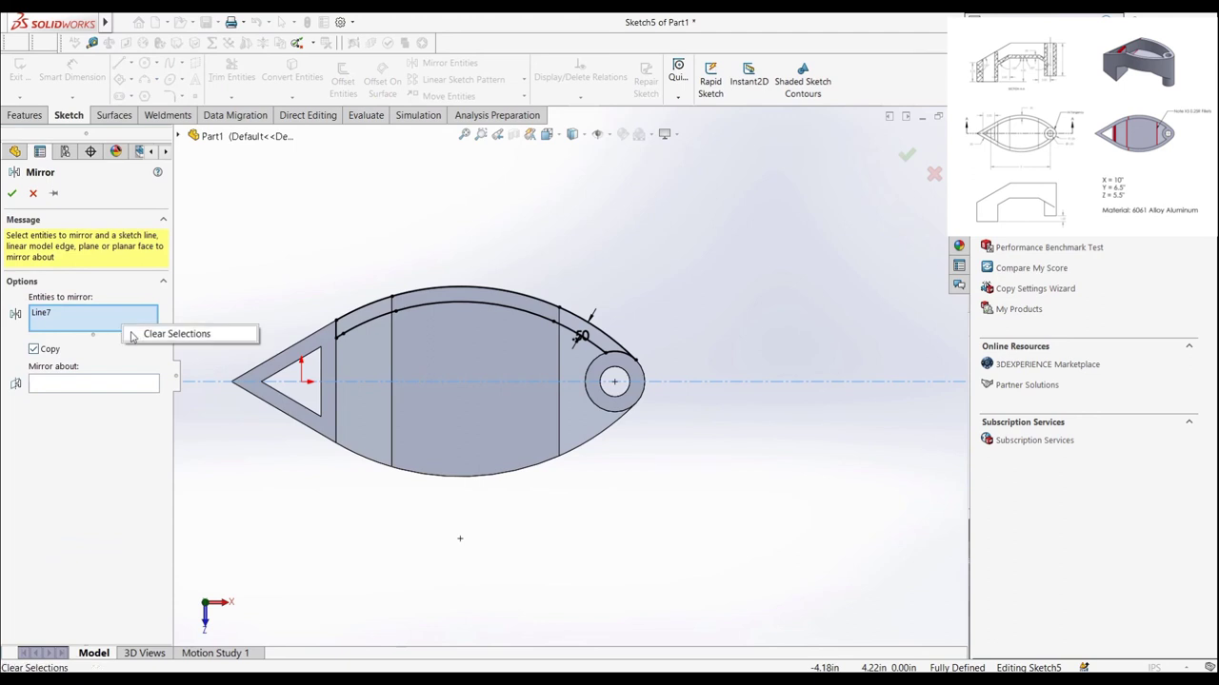
left_click(198, 333)
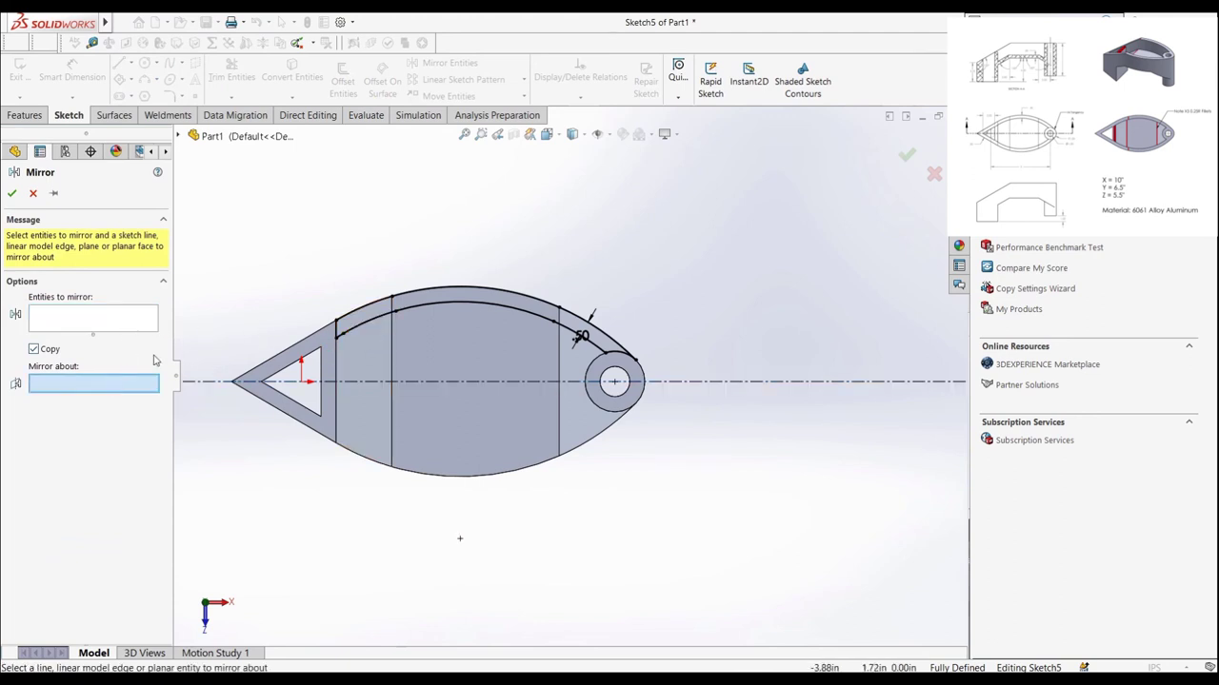
left_click(286, 382)
left_click(111, 329)
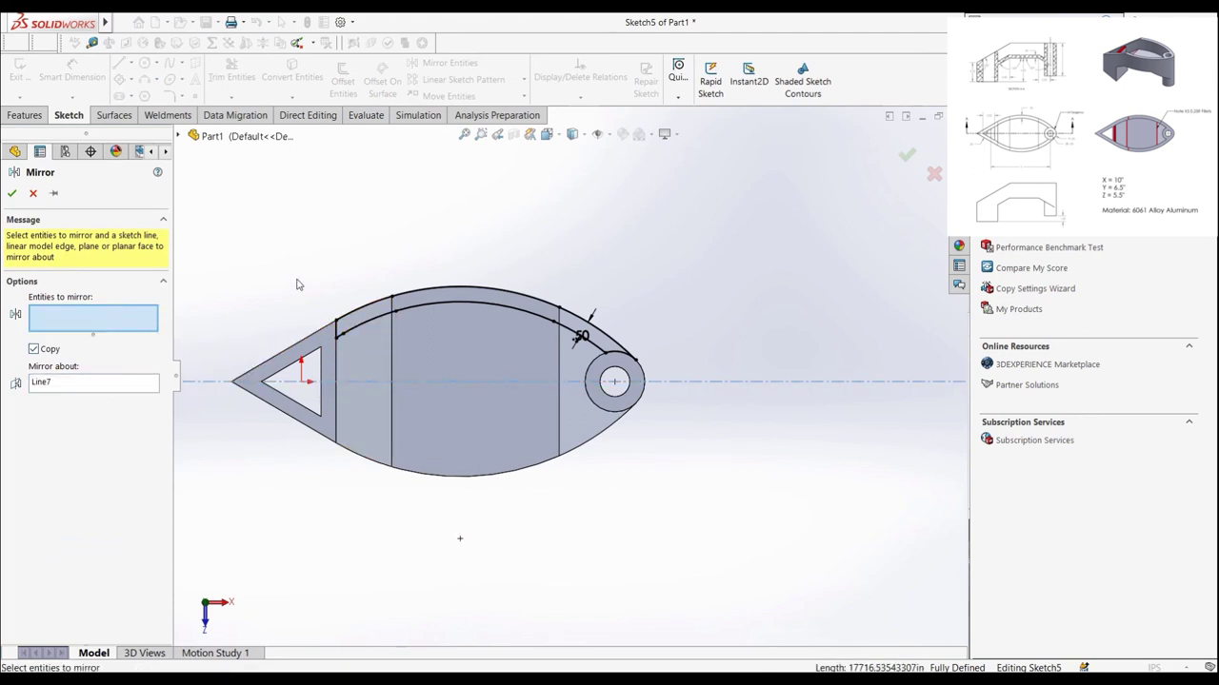
mouse_move(308, 323)
left_mouse_down()
mouse_move(331, 361)
mouse_move(414, 376)
mouse_move(561, 391)
mouse_move(643, 350)
left_mouse_up()
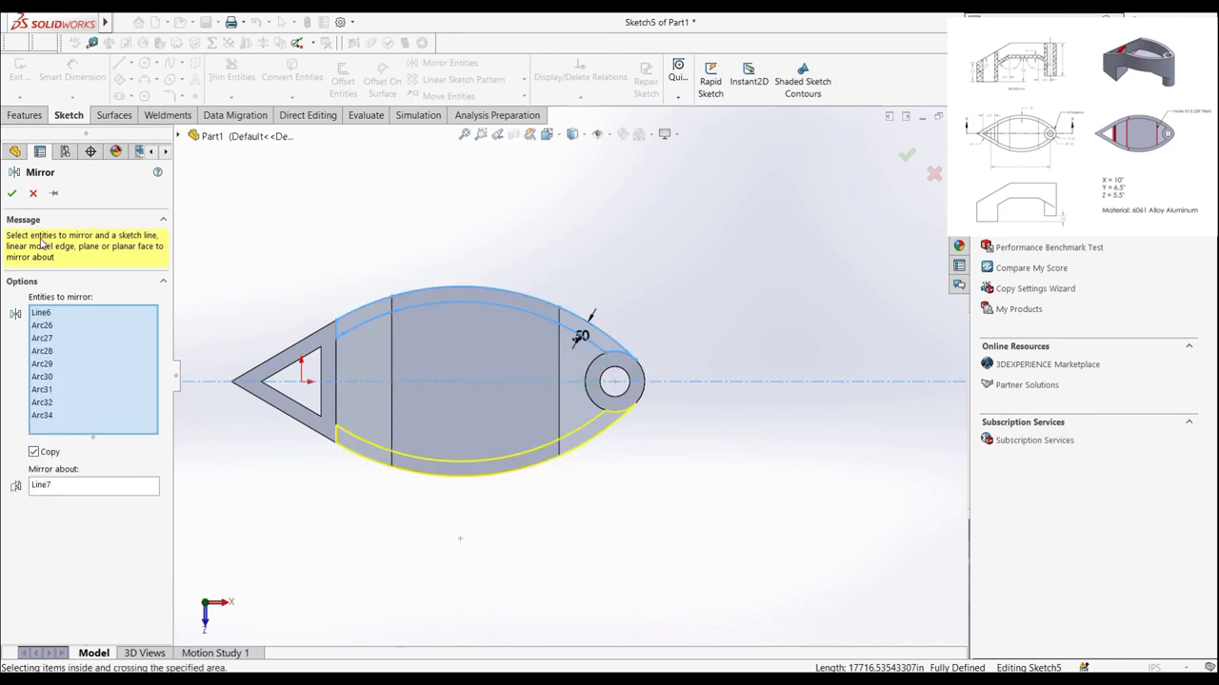
left_click(11, 194)
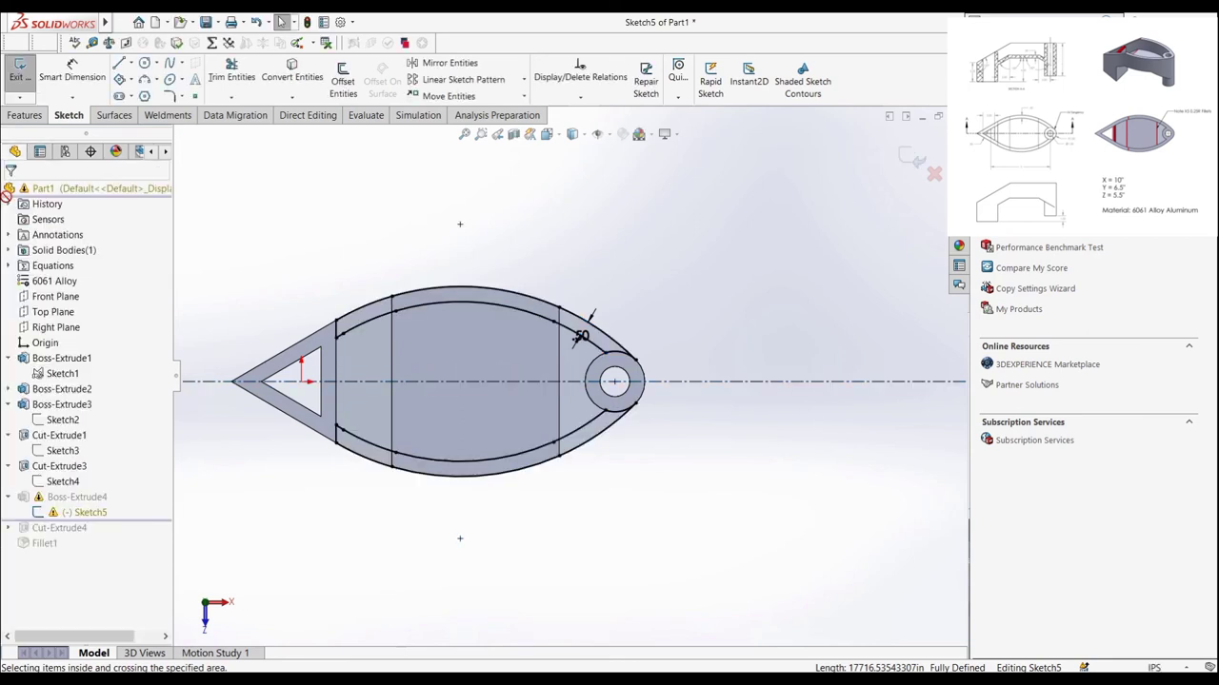
left_click(26, 115)
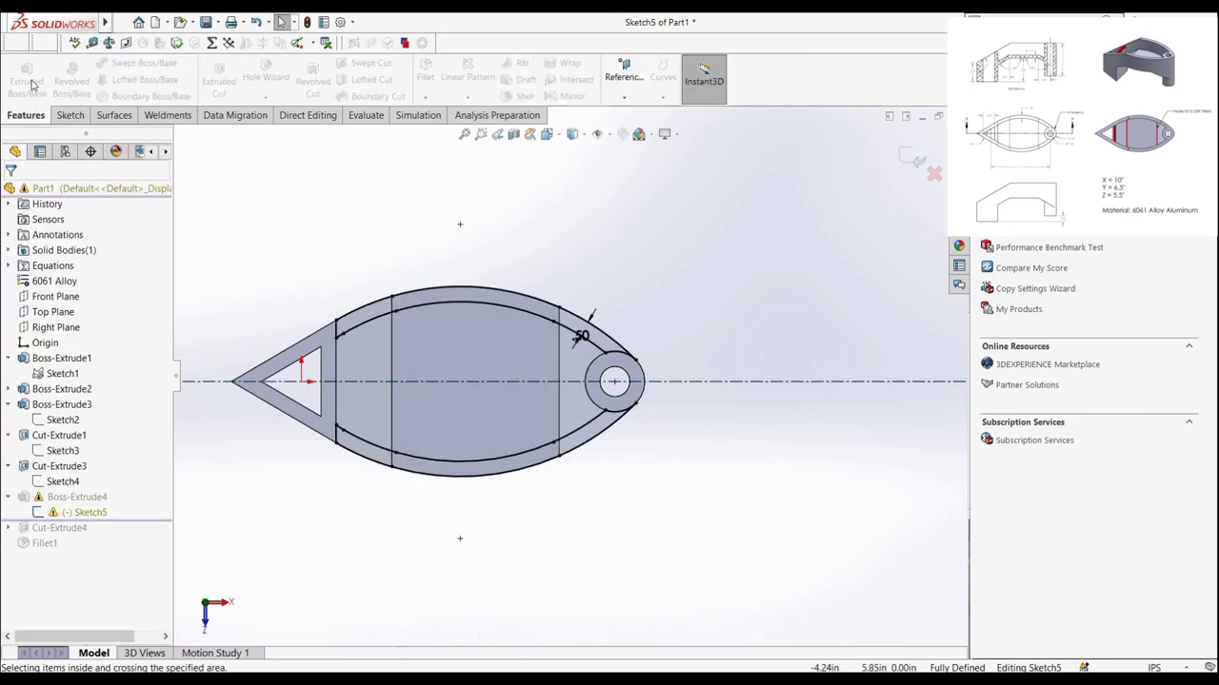
left_click(69, 116)
Step: Rebuild Boss-Extrude4, roll forward to Cut-Extrude4, and edit its Sketch6
left_click(20, 71)
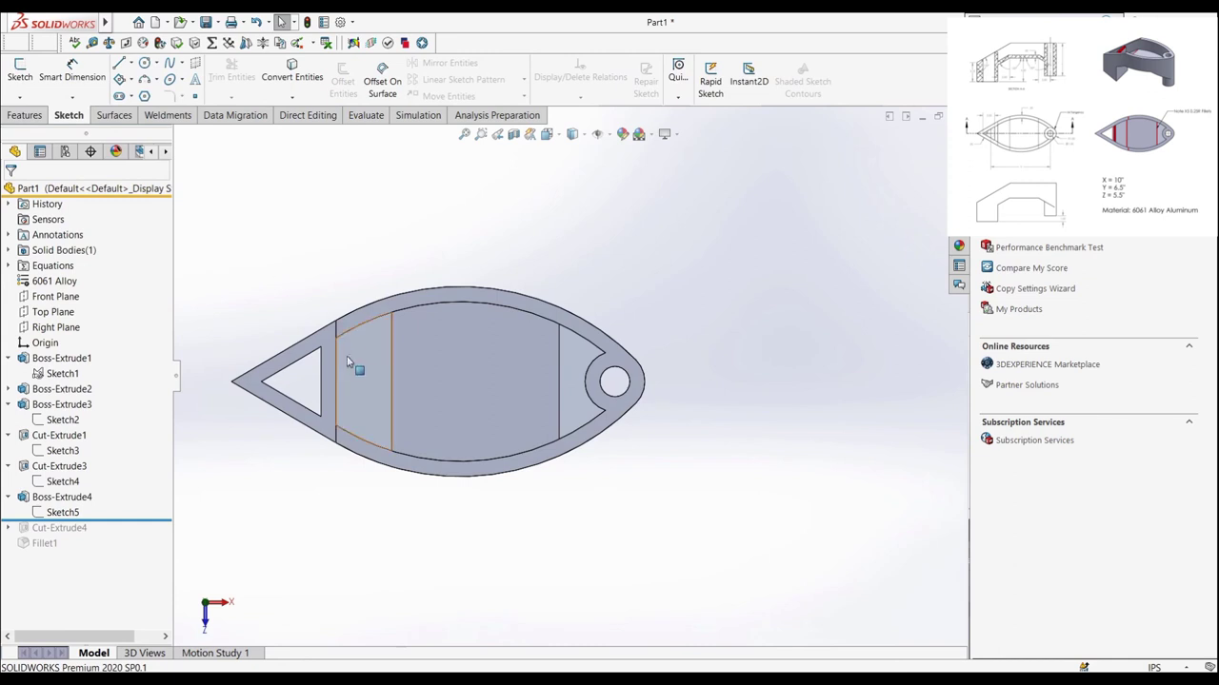
mouse_move(345, 286)
middle_mouse_down()
mouse_move(340, 185)
mouse_move(353, 115)
mouse_move(340, 172)
middle_mouse_up()
scroll(286, 376, "down", 3)
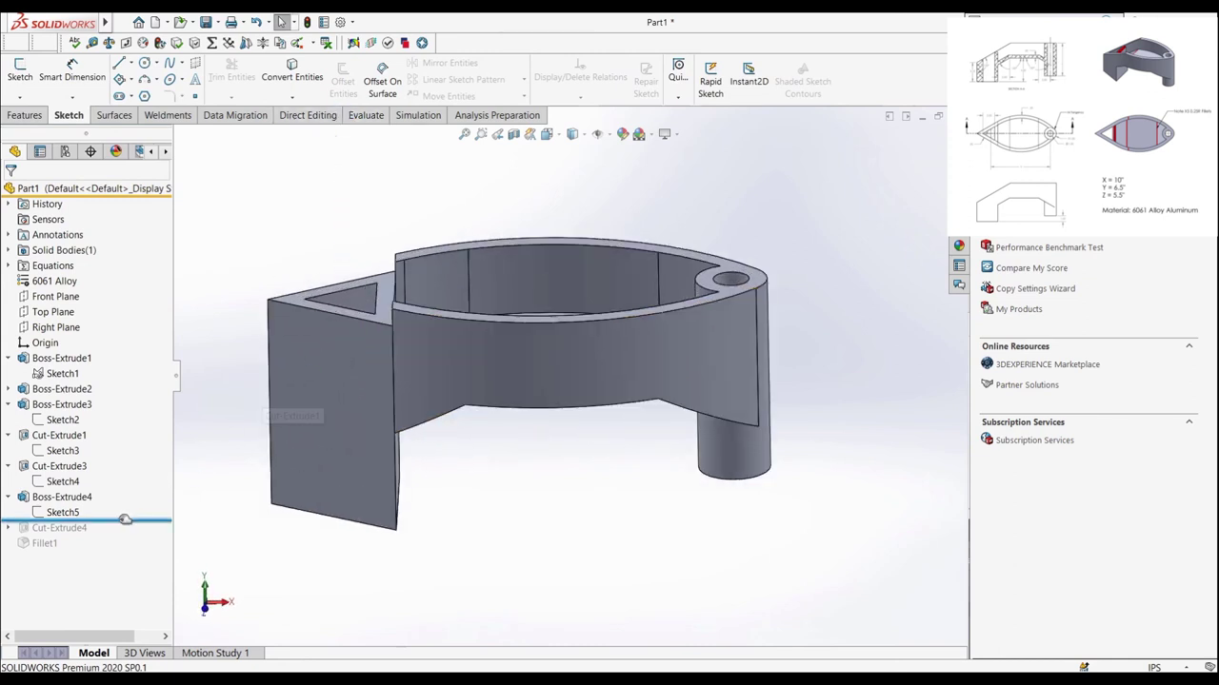
left_click_drag(114, 520, 117, 538)
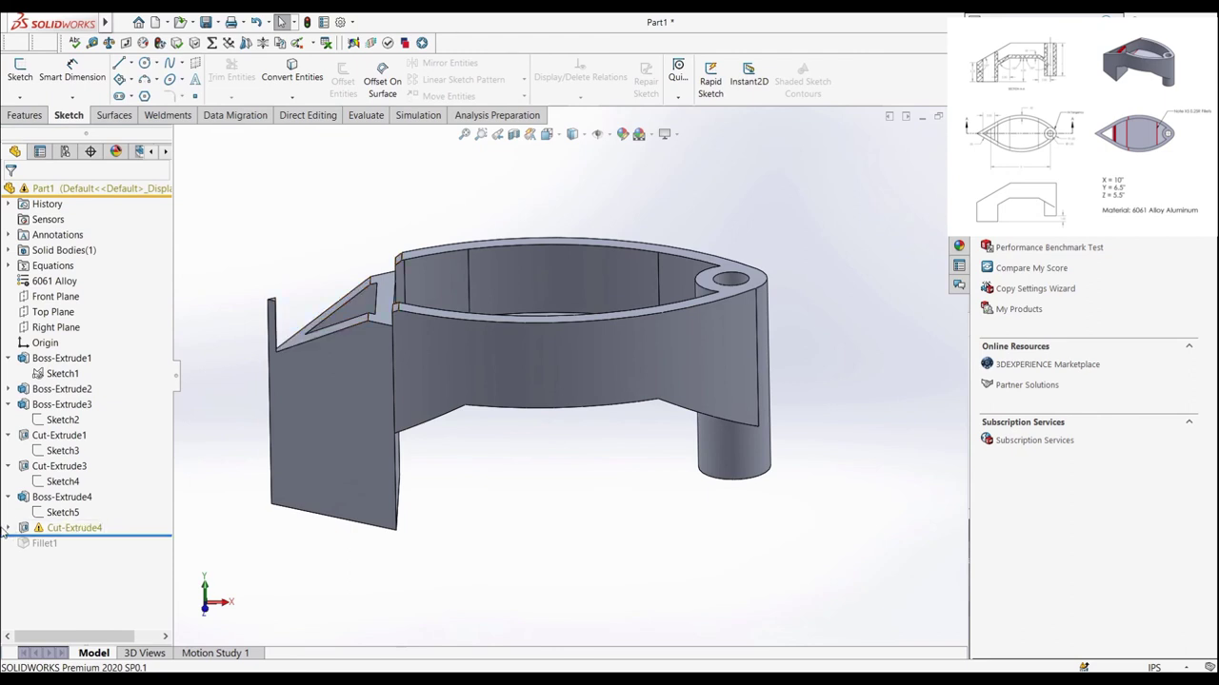
left_click(8, 529)
left_click(49, 544)
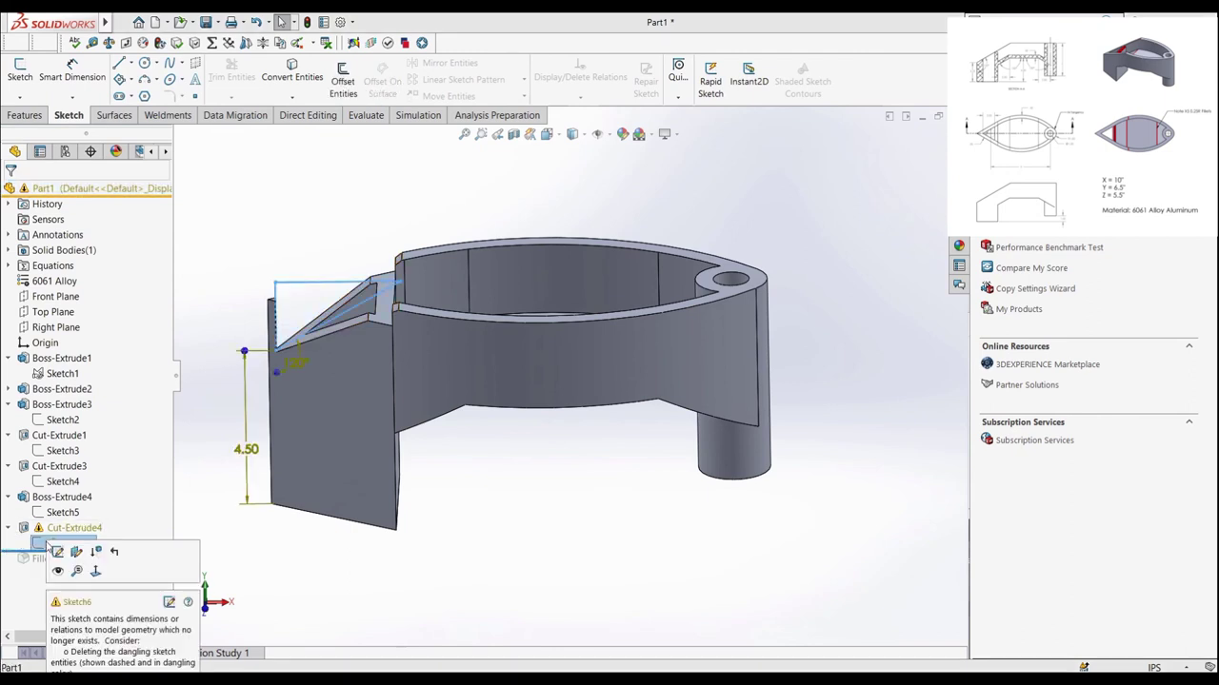
left_click(57, 552)
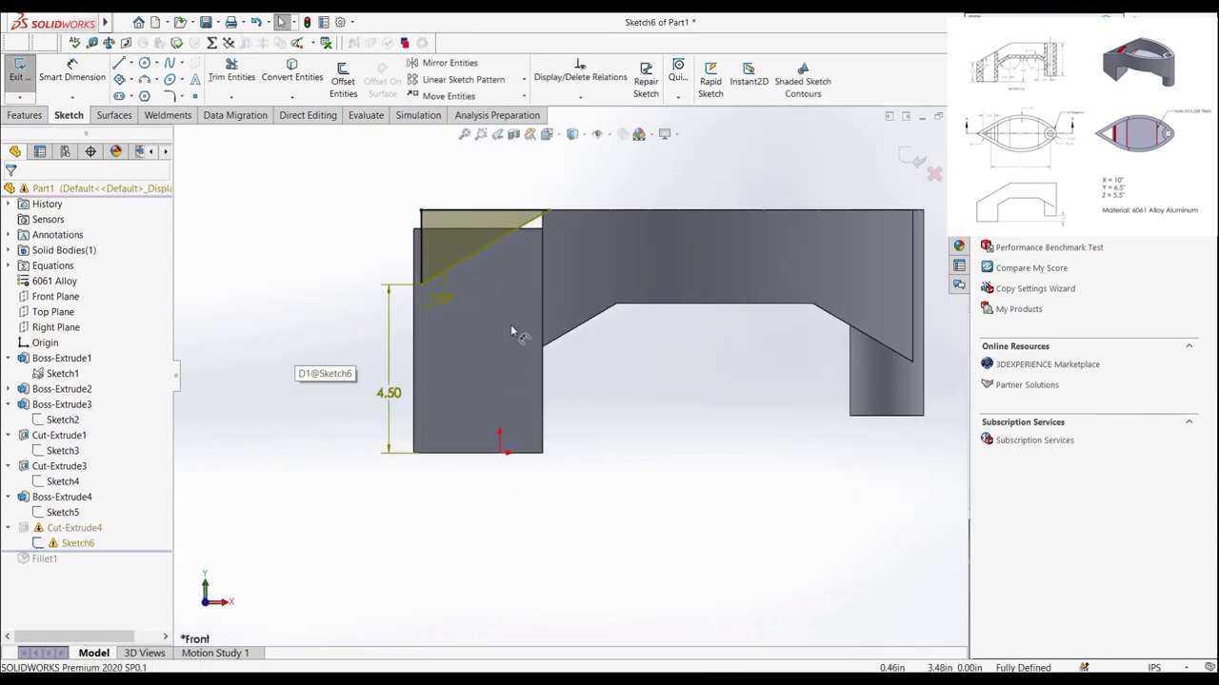
Step: Delete the 4.50 and 120° dimensions and free the cut line's lower endpoint, moving it down
right_click(392, 393)
left_click(437, 514)
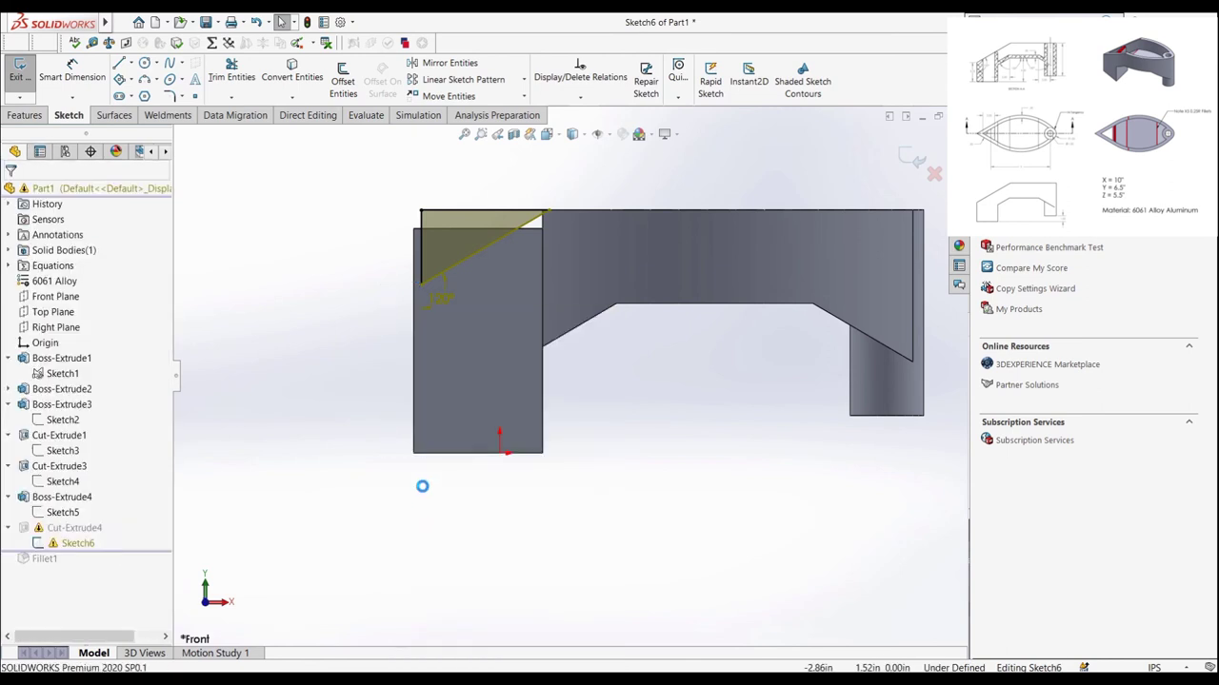
right_click(438, 300)
left_click(467, 467)
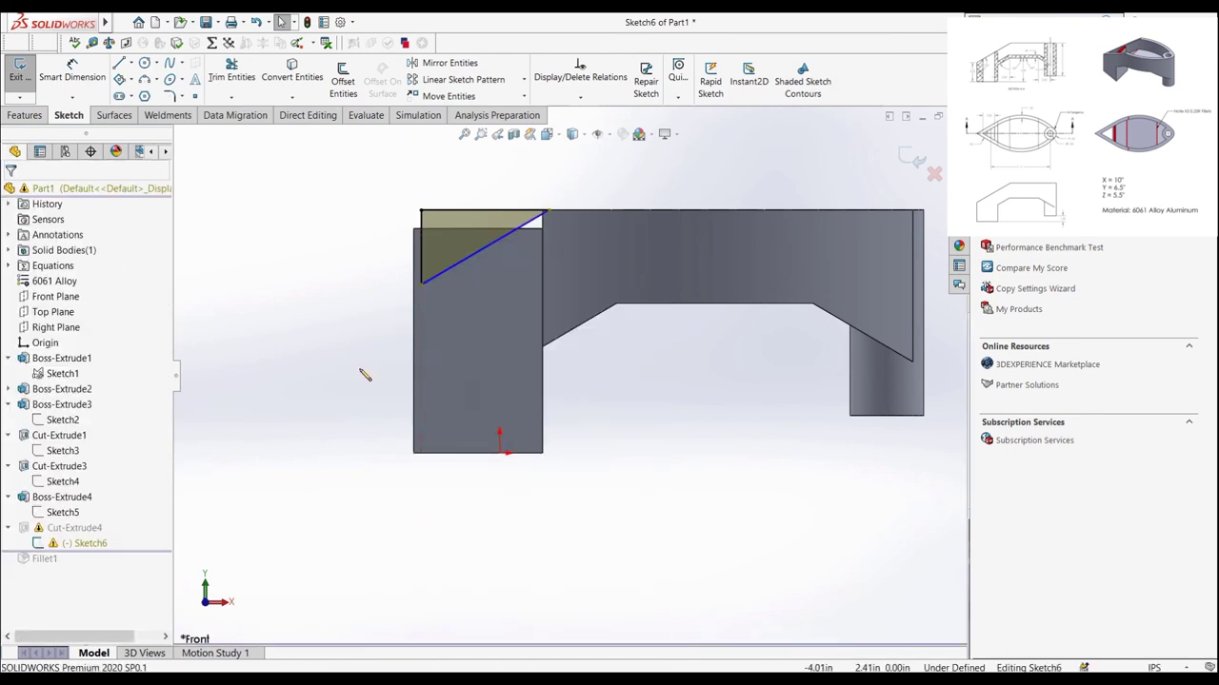
right_click(421, 284)
right_click(158, 257)
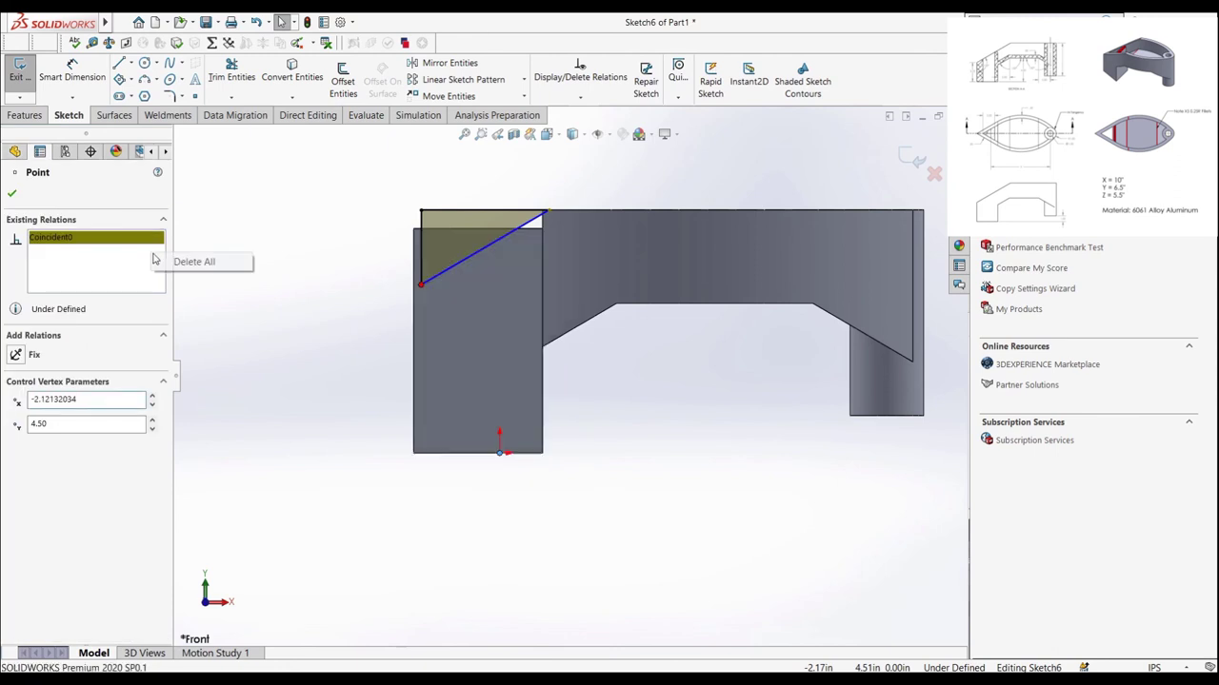
left_click(194, 261)
left_click_drag(421, 284, 416, 317)
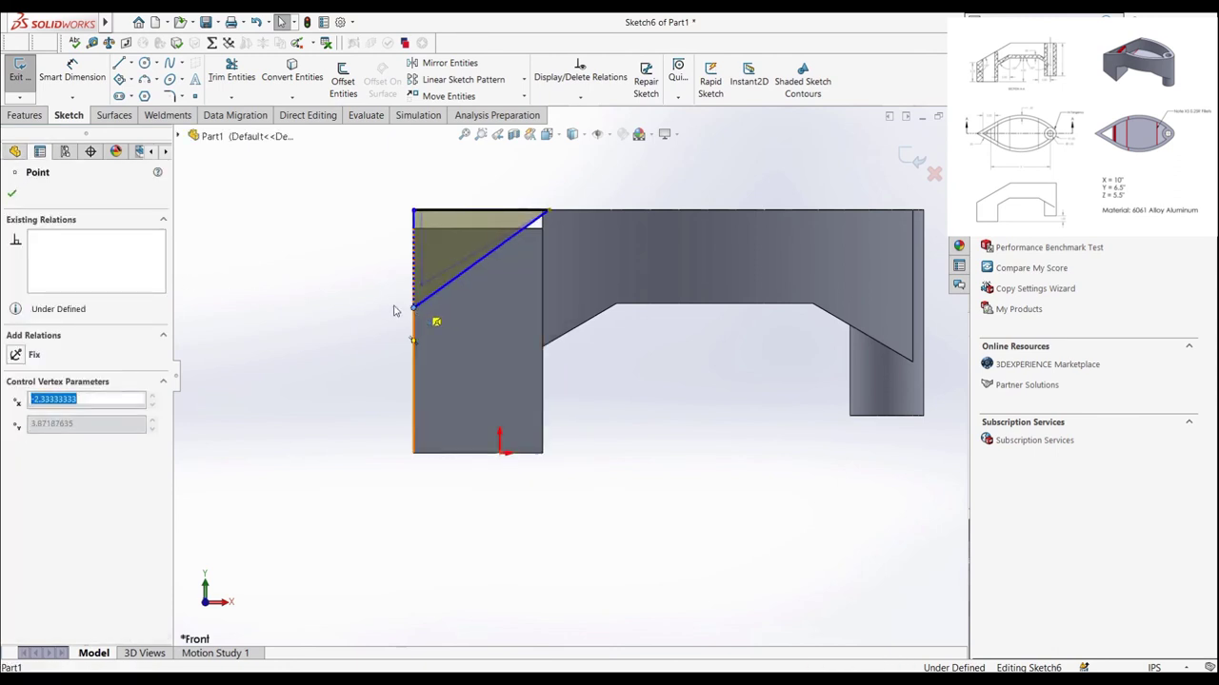
key("Escape")
Step: Remove the top endpoint's relations and drag it to the top edge's corner
scroll(550, 224, "up", 3)
left_click(553, 225)
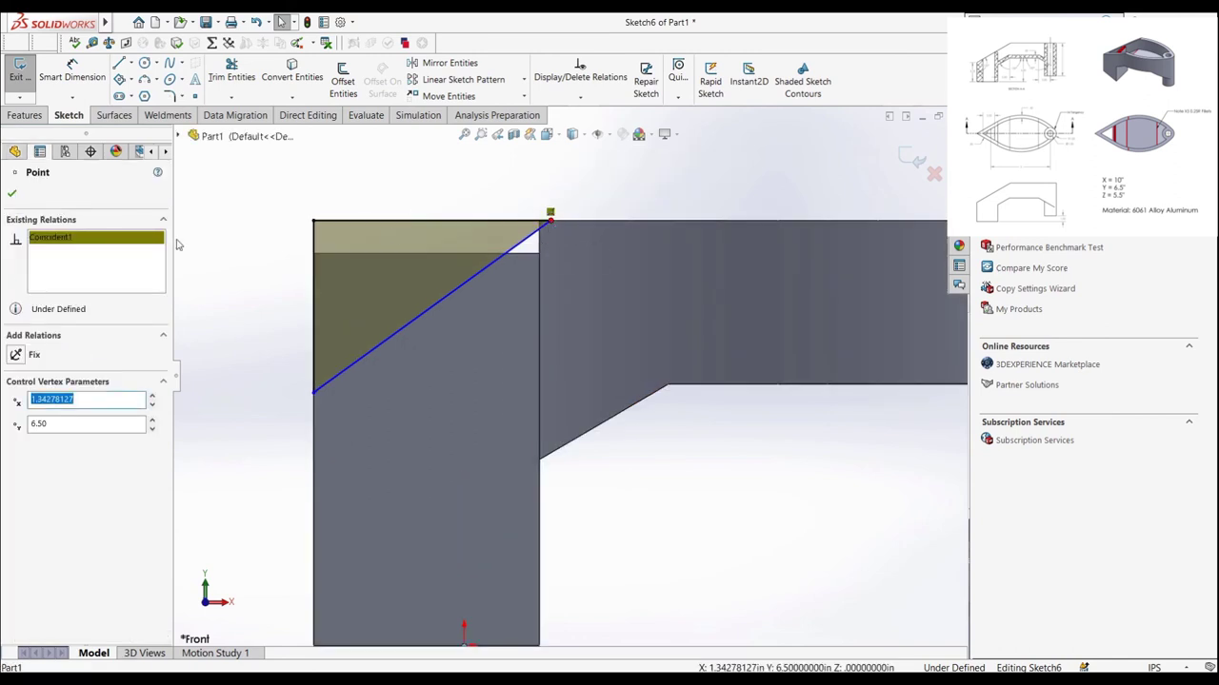
right_click(138, 249)
left_click(181, 264)
left_click_drag(552, 224, 673, 222)
left_click(570, 186)
Step: Dimension the slanted line at 120° to the part's left vertical edge
left_click(82, 89)
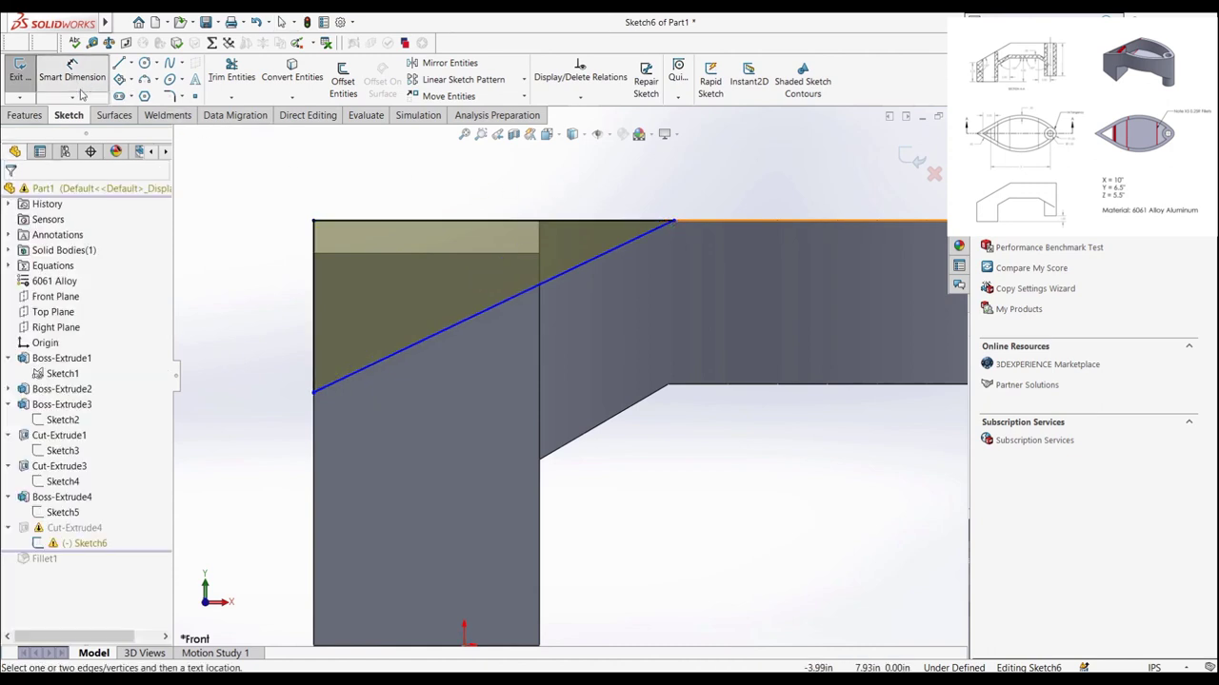
left_click(330, 386)
left_click(314, 413)
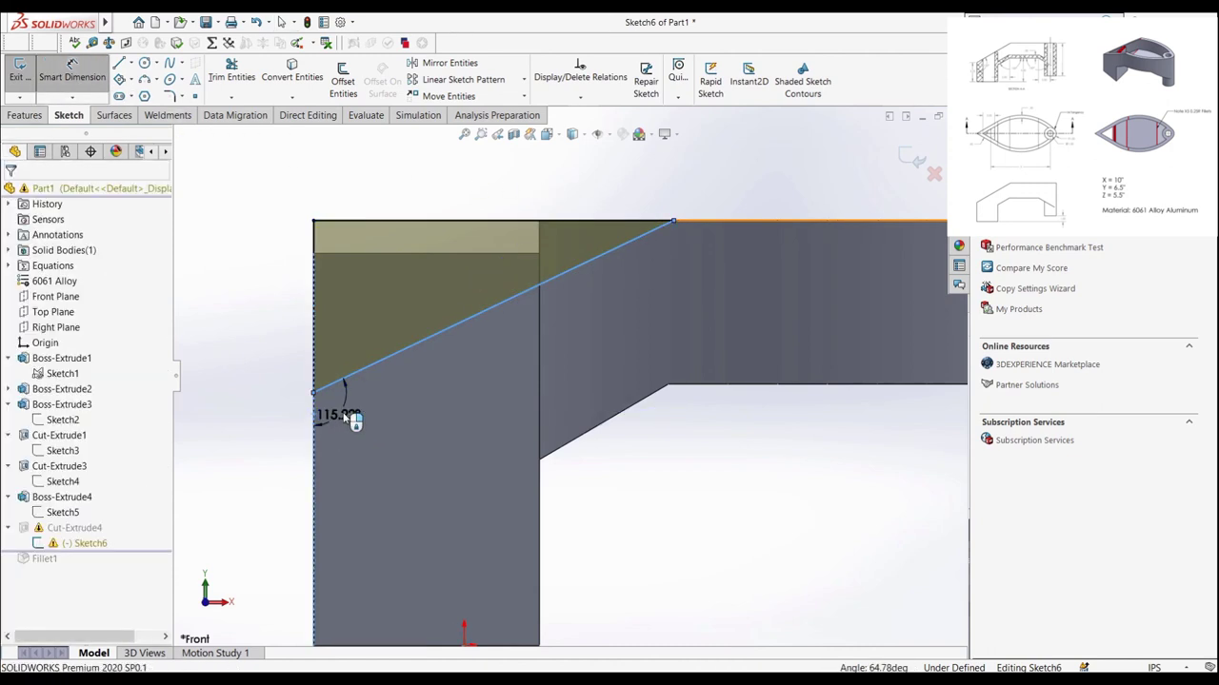
left_click(348, 419)
type("120")
key("Return")
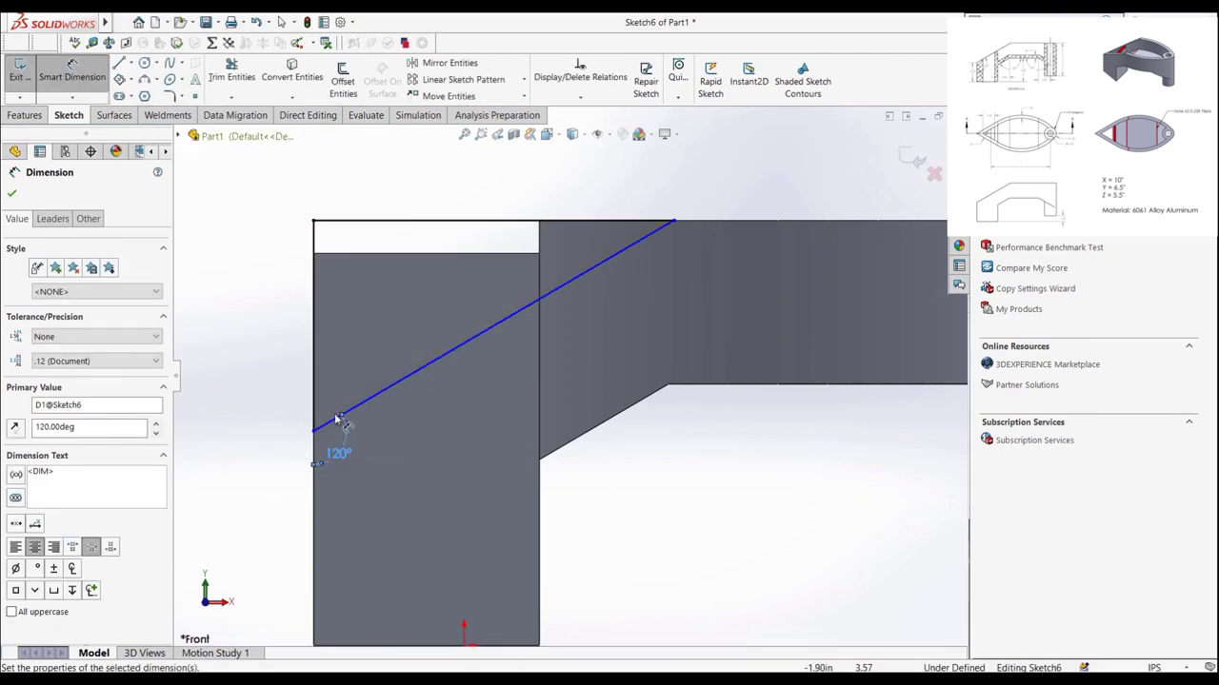
Step: Add a 3.25 in vertical dimension from the line's left endpoint to the bottom edge
left_click(317, 431)
scroll(466, 512, "up", 3)
scroll(466, 512, "down", 1)
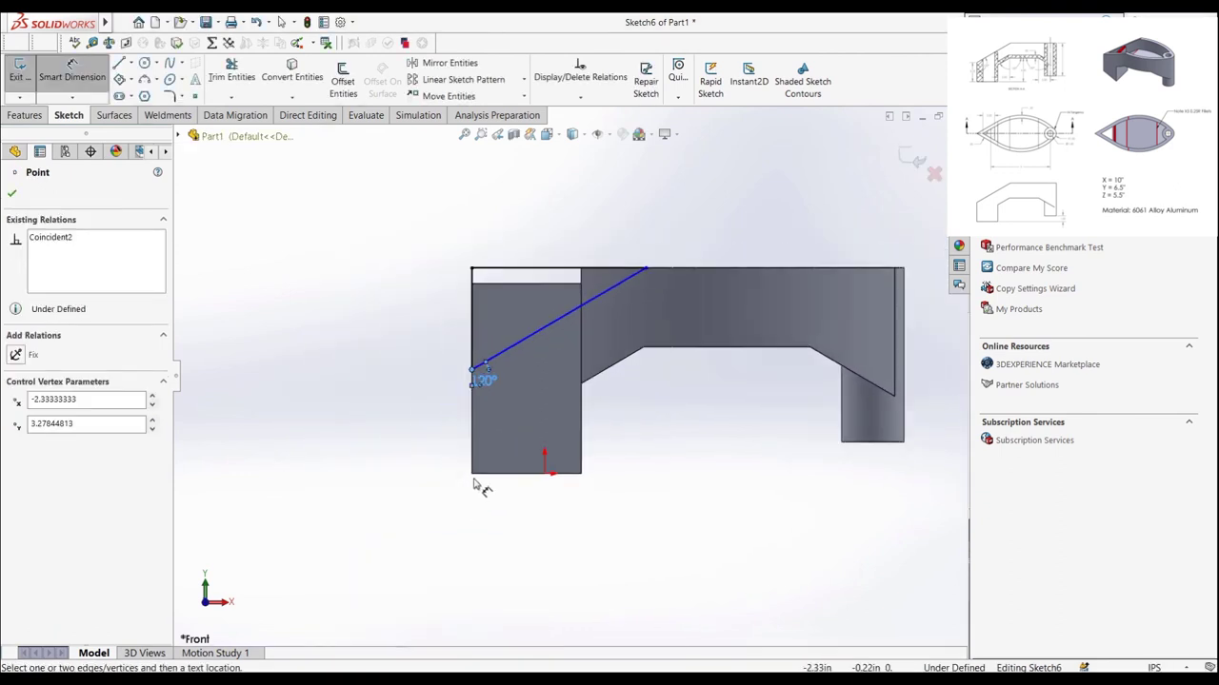
left_click(476, 474)
left_click(452, 456)
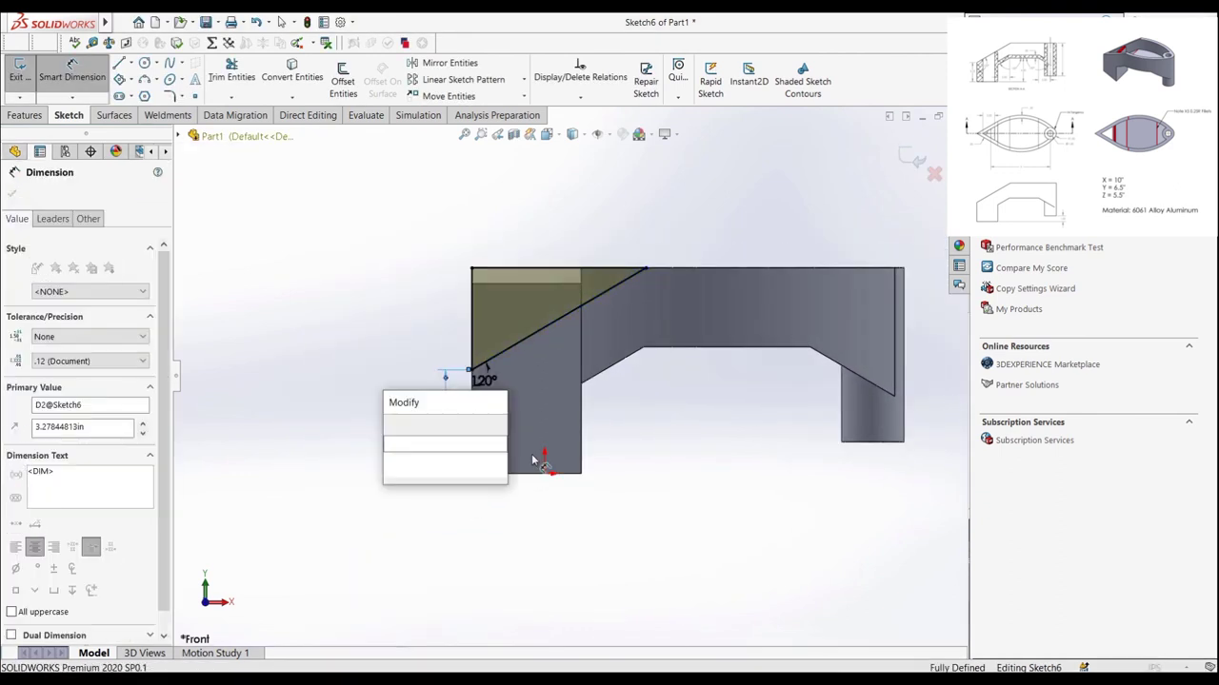
type("3.25")
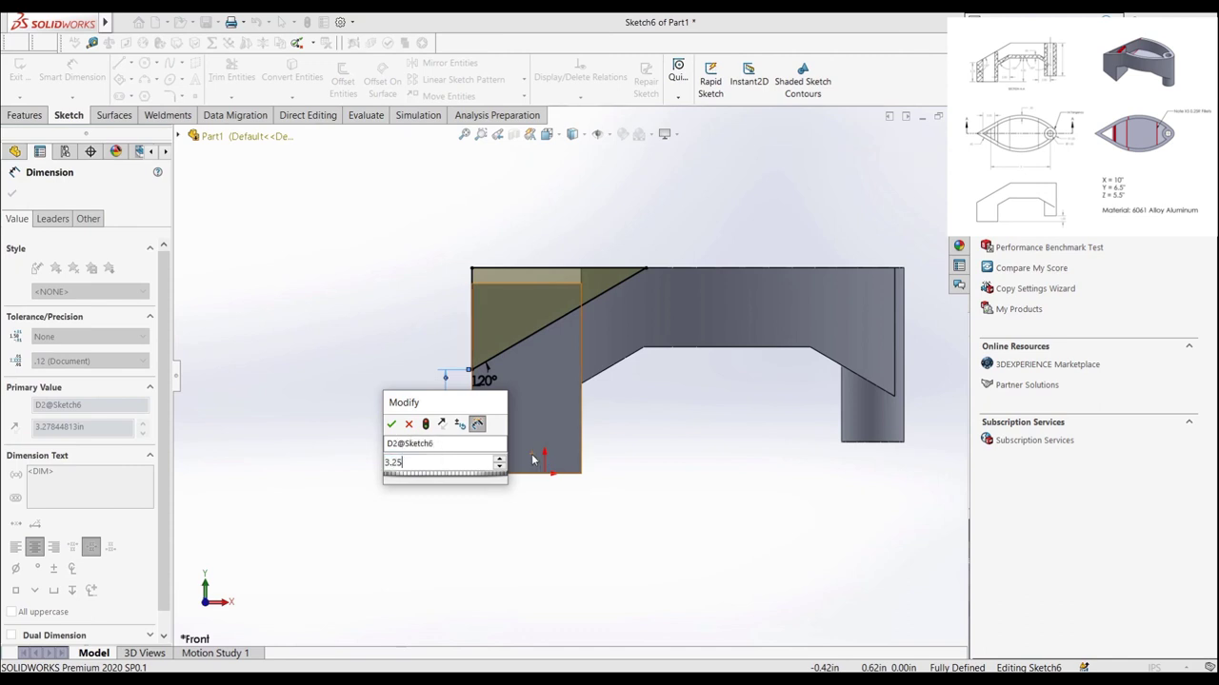
key("Return")
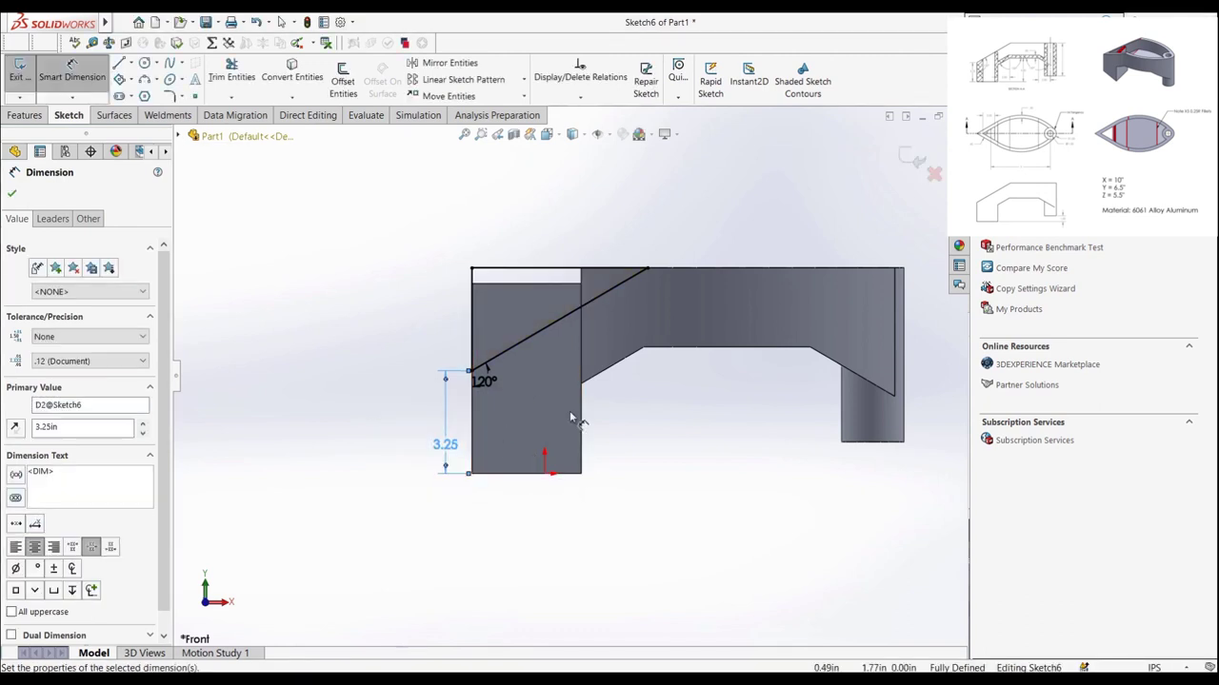
scroll(584, 340, "down", 3)
Step: Exit Sketch6 to rebuild Cut-Extrude4 and roll the model forward past Fillet1
left_click(16, 74)
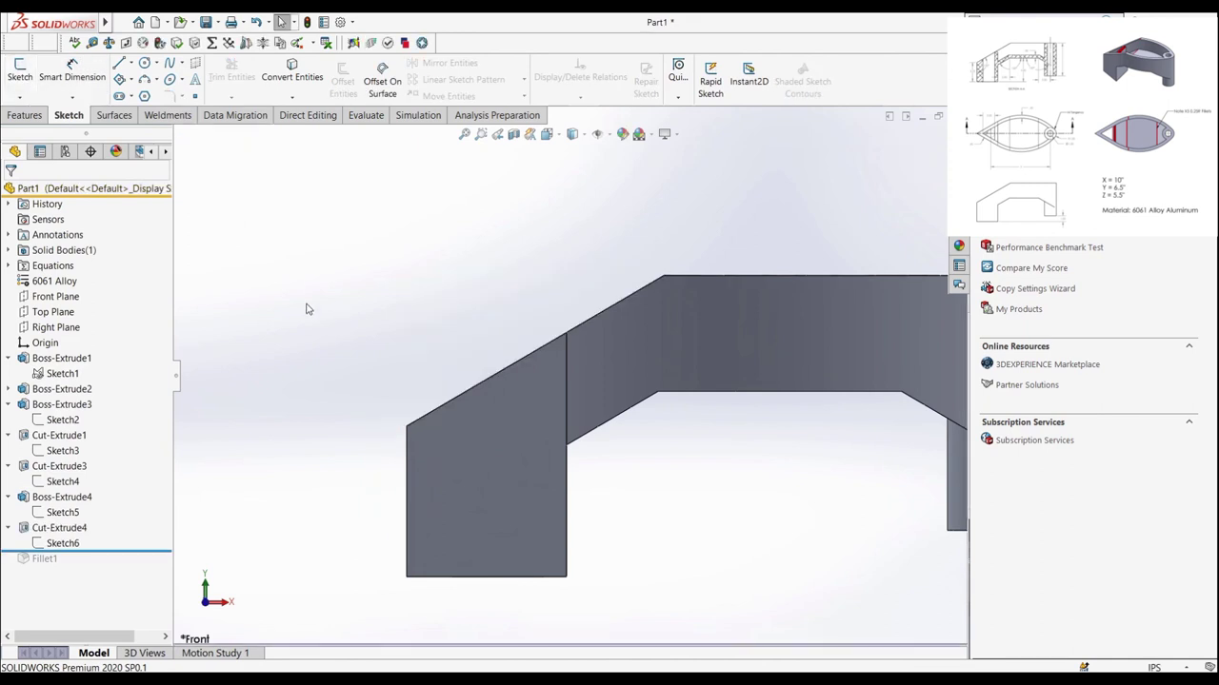
middle_click_drag(305, 308, 357, 400)
scroll(626, 400, "down", 2)
scroll(627, 401, "up", 1)
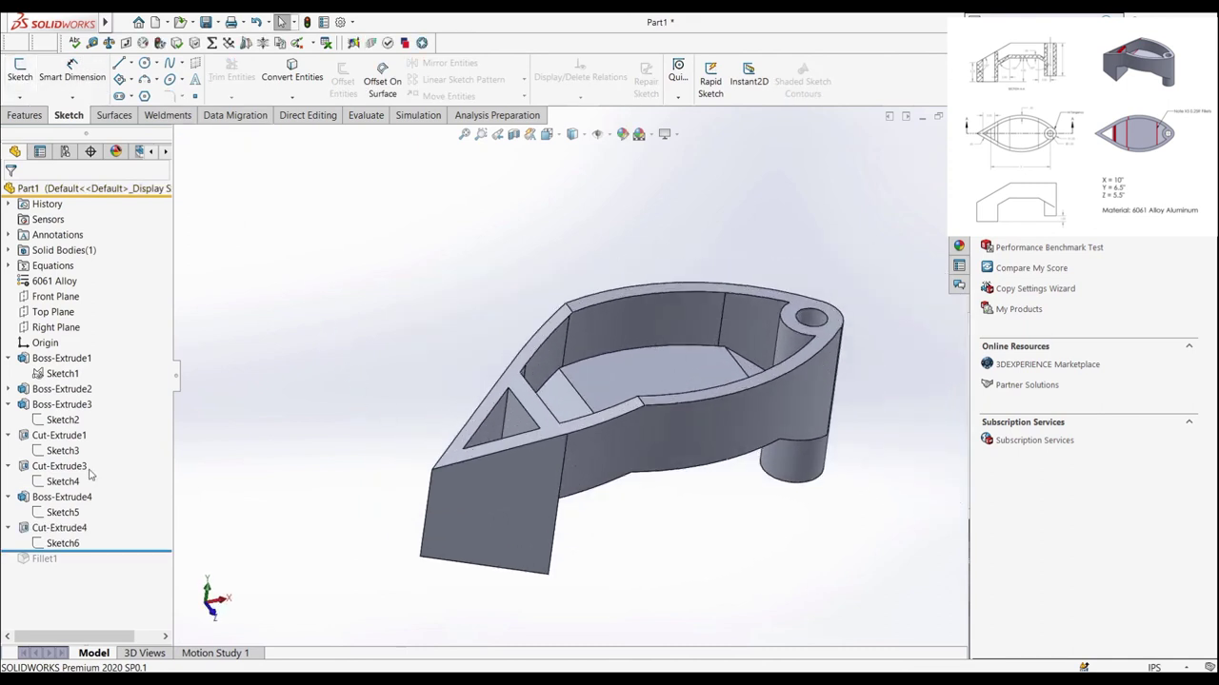
left_click_drag(99, 552, 76, 569)
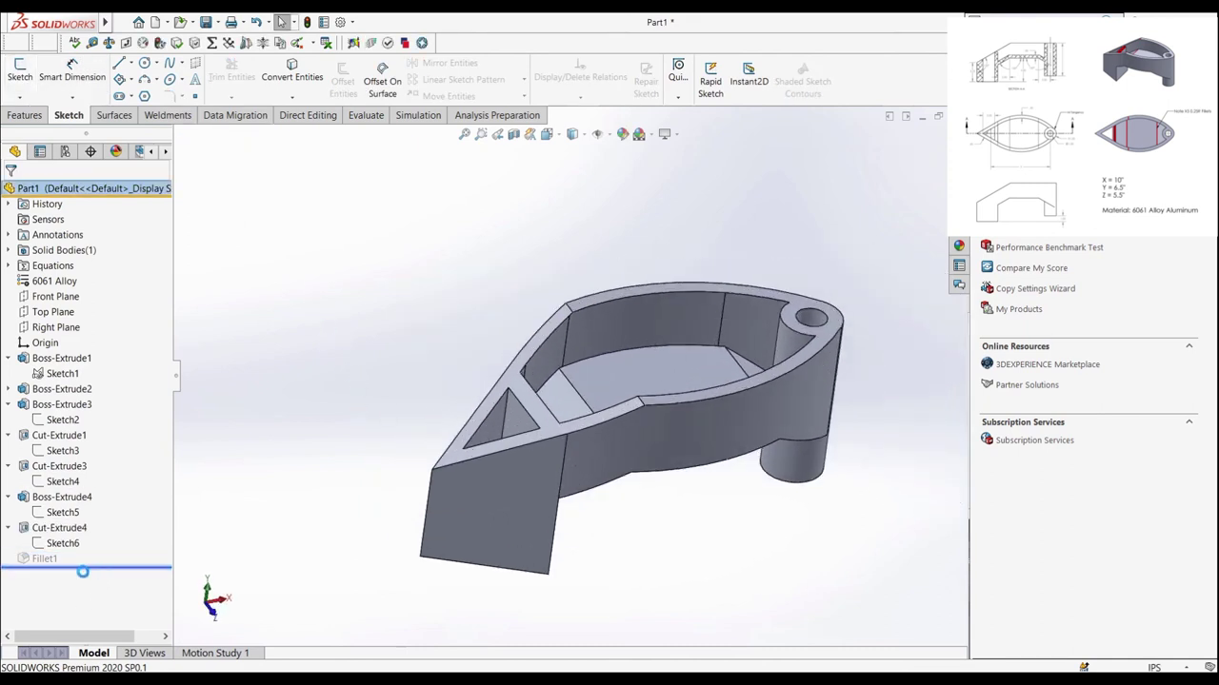
Step: Edit Fillet1, dismiss the missing-edges warning, and add the rib edge back for the 0.25 in fillet
left_click(43, 561)
left_click(54, 520)
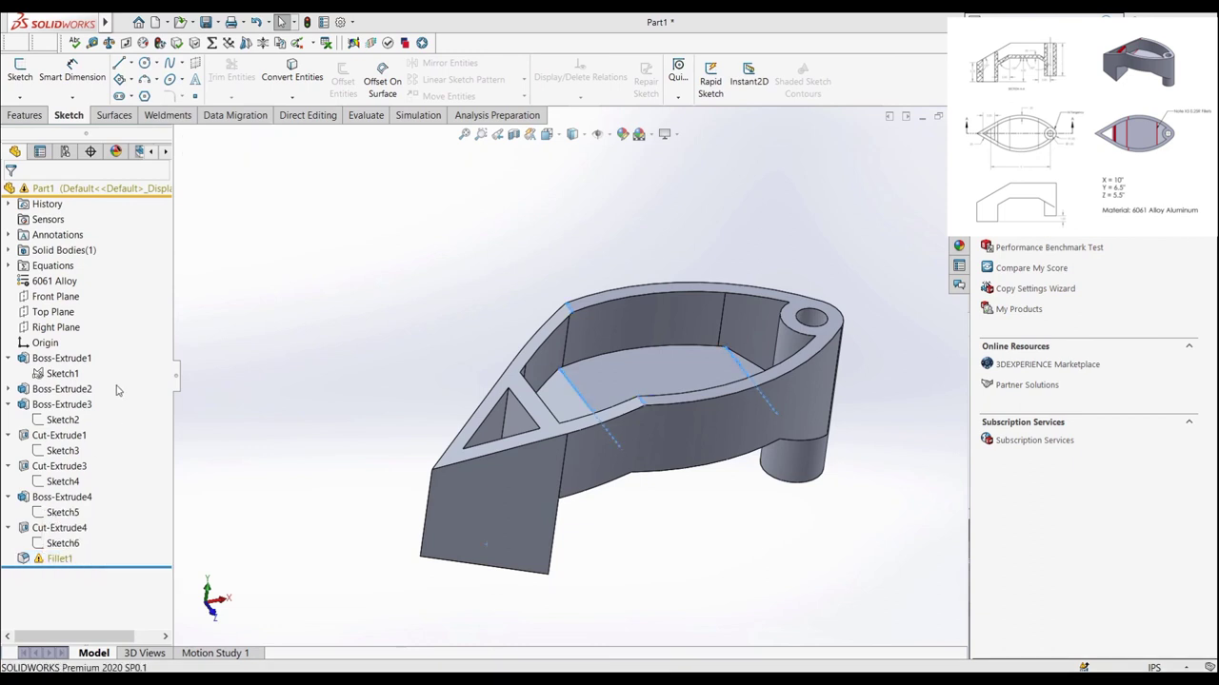
left_click(704, 348)
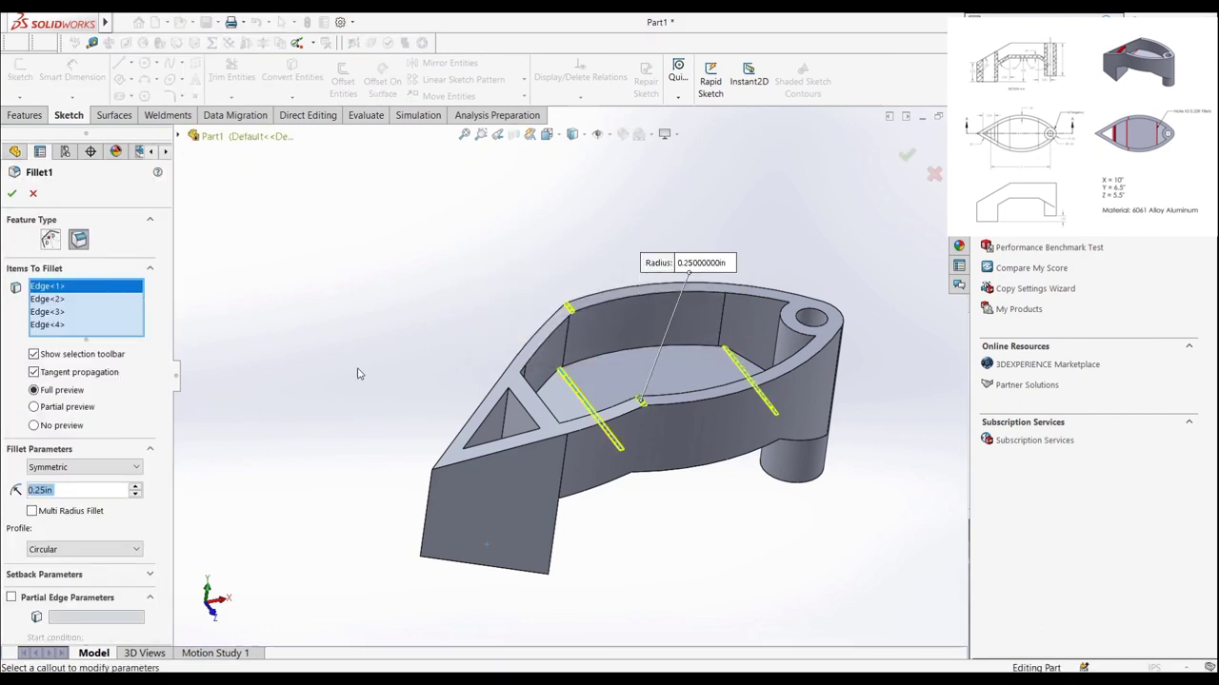
left_click(546, 409)
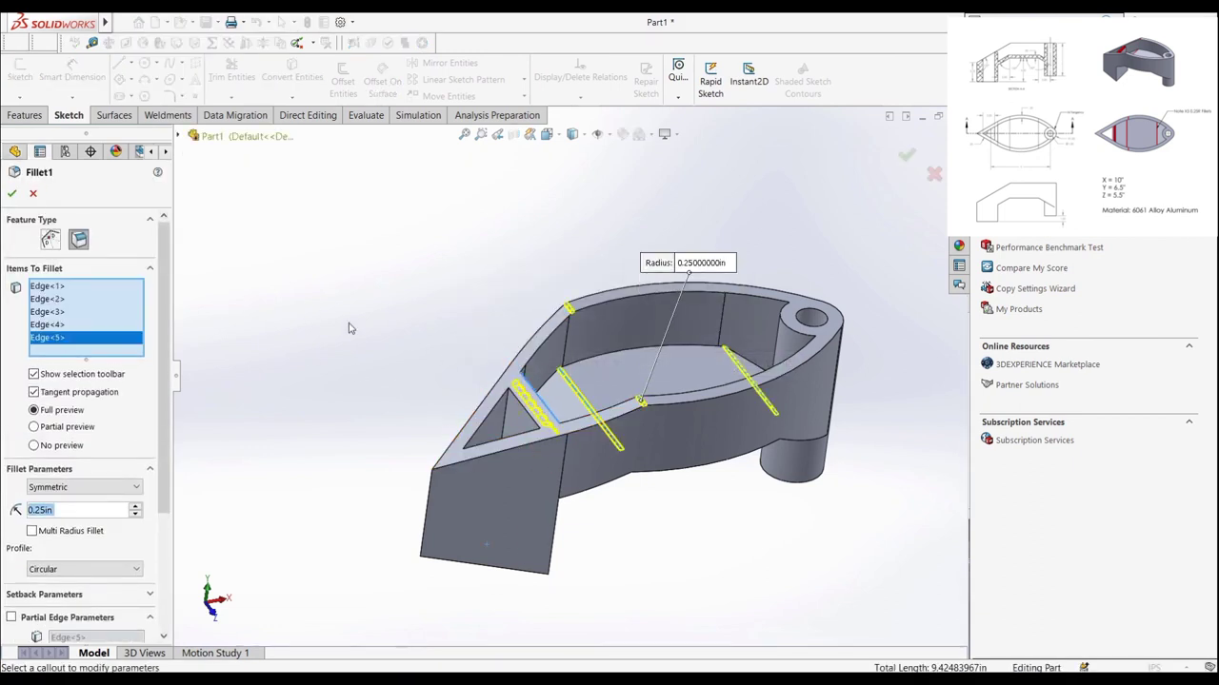
left_click(11, 194)
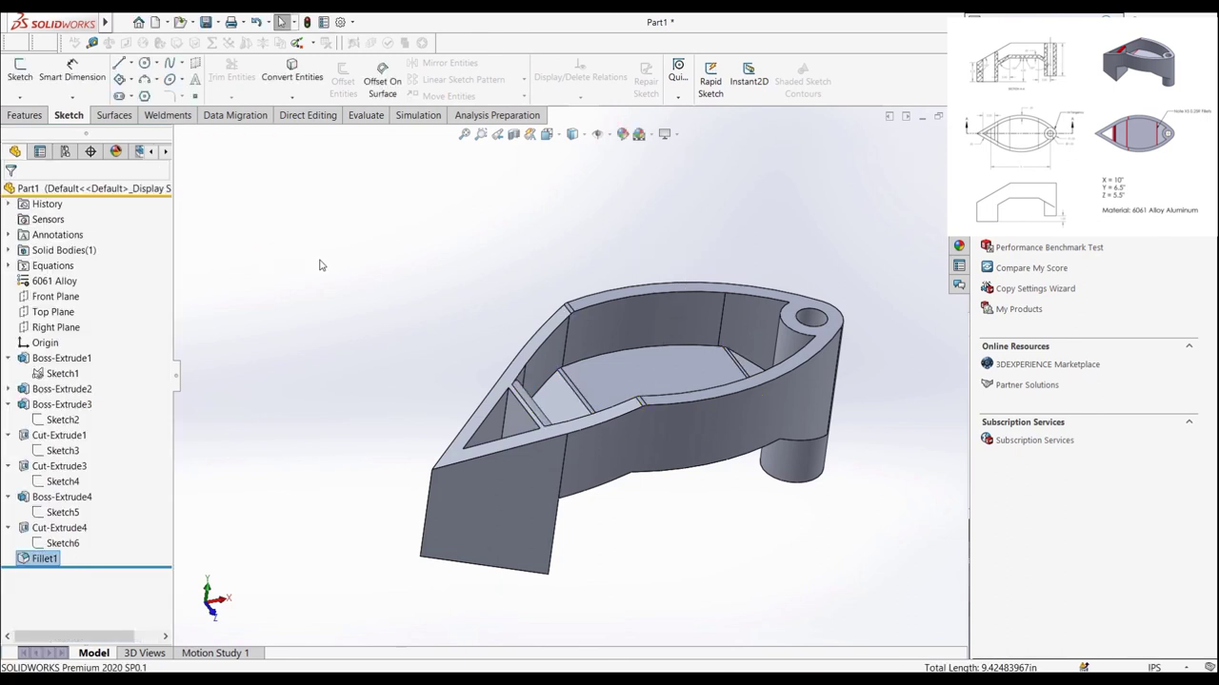
Step: Open the Equations manager listing the part's global variables
scroll(606, 327, "down", 2)
mouse_move(606, 327)
middle_mouse_down()
mouse_move(598, 400)
mouse_move(608, 346)
middle_mouse_up()
left_click(607, 346)
scroll(607, 345, "down", 2)
mouse_move(105, 22)
left_click(204, 22)
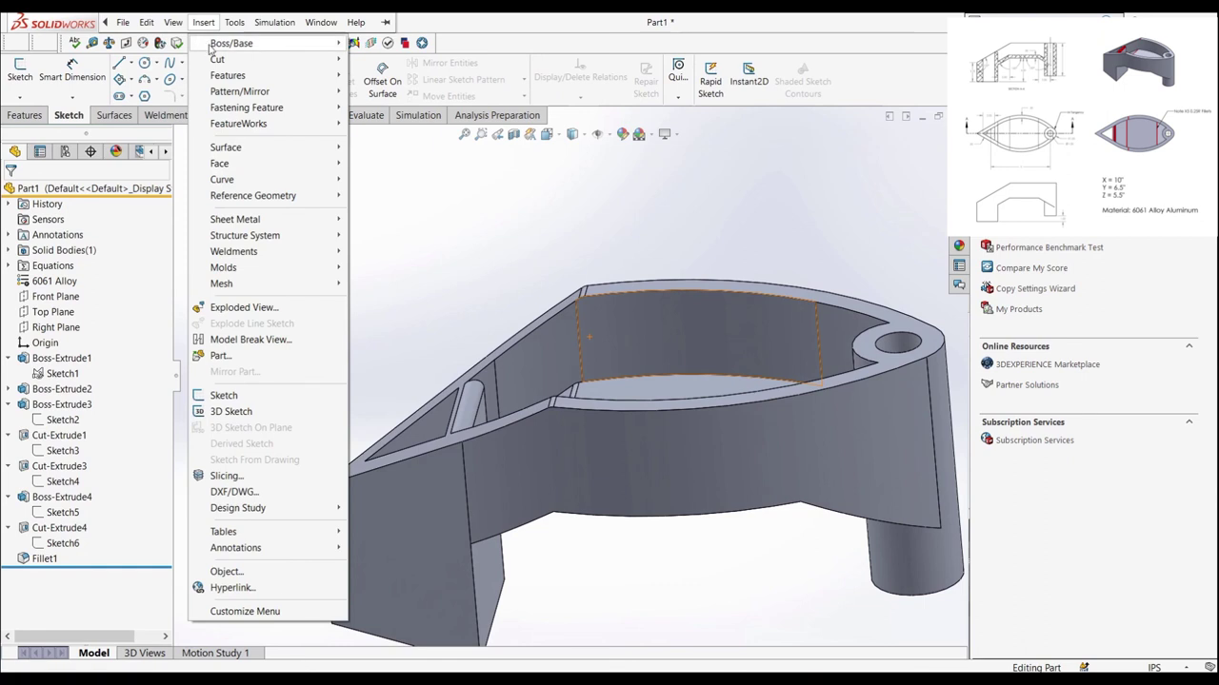
left_click(177, 193)
left_click(212, 46)
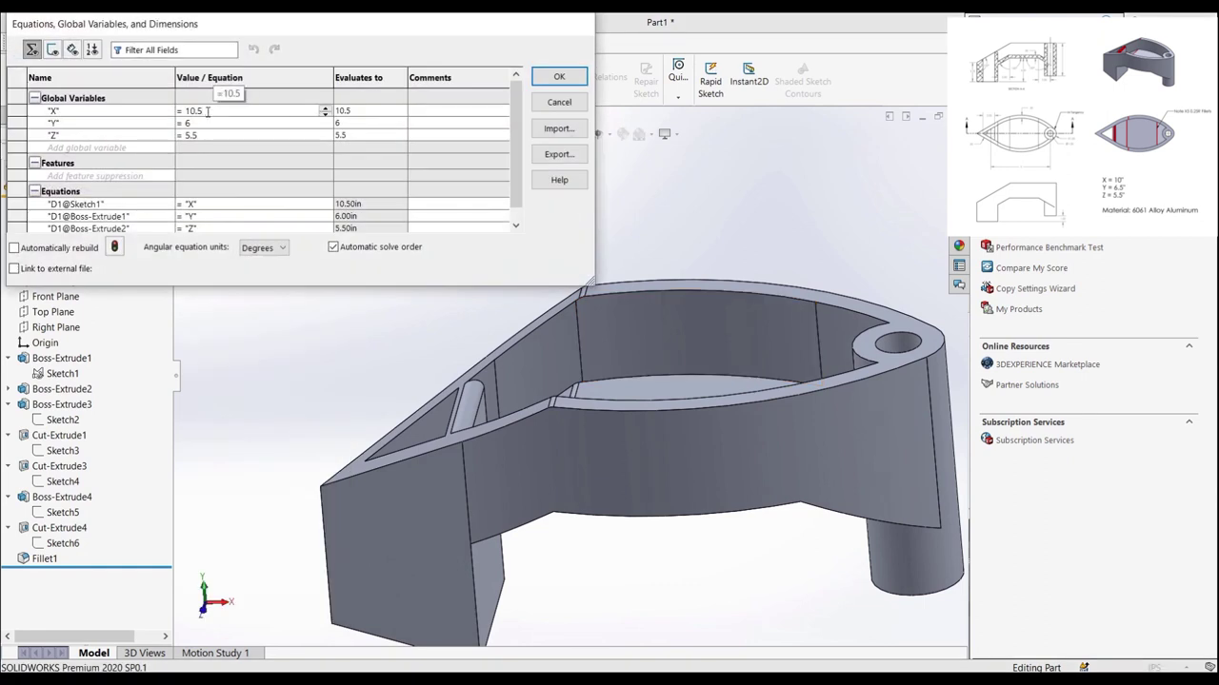
Step: Set X to 10 and Y to 6.5, rebuild, and check the 7.66 lb mass
key("BackSpace")
key("BackSpace")
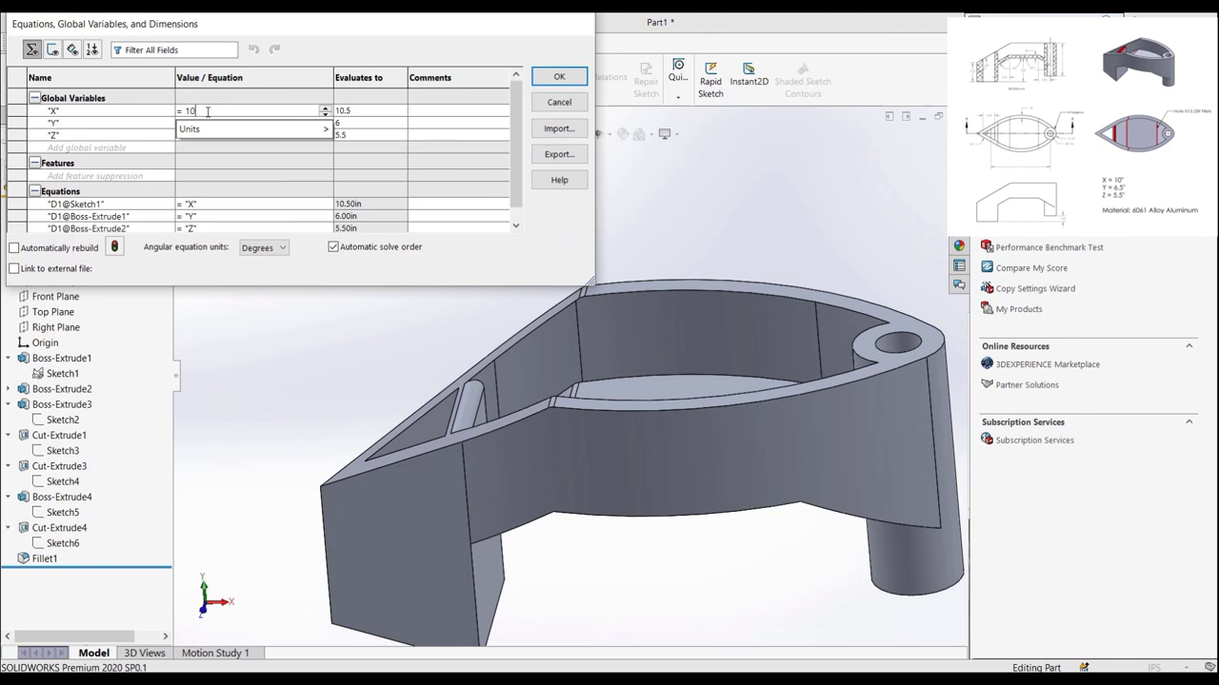
key("Tab")
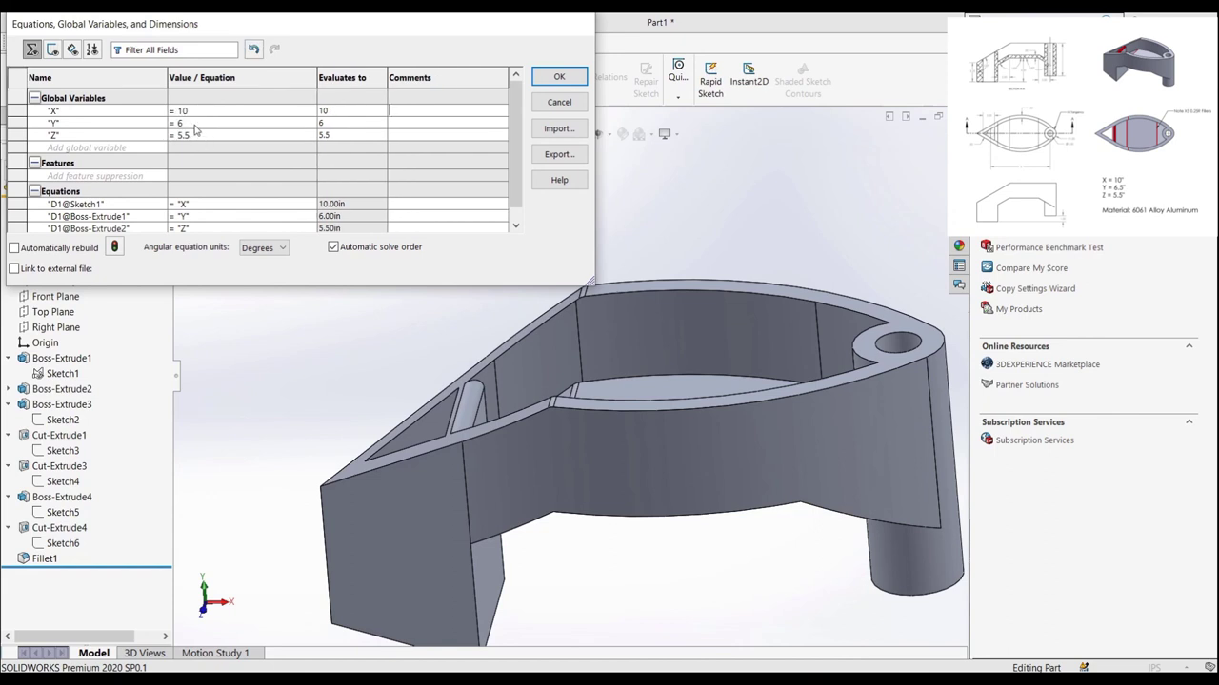
type(".5")
key("Tab")
left_click(540, 78)
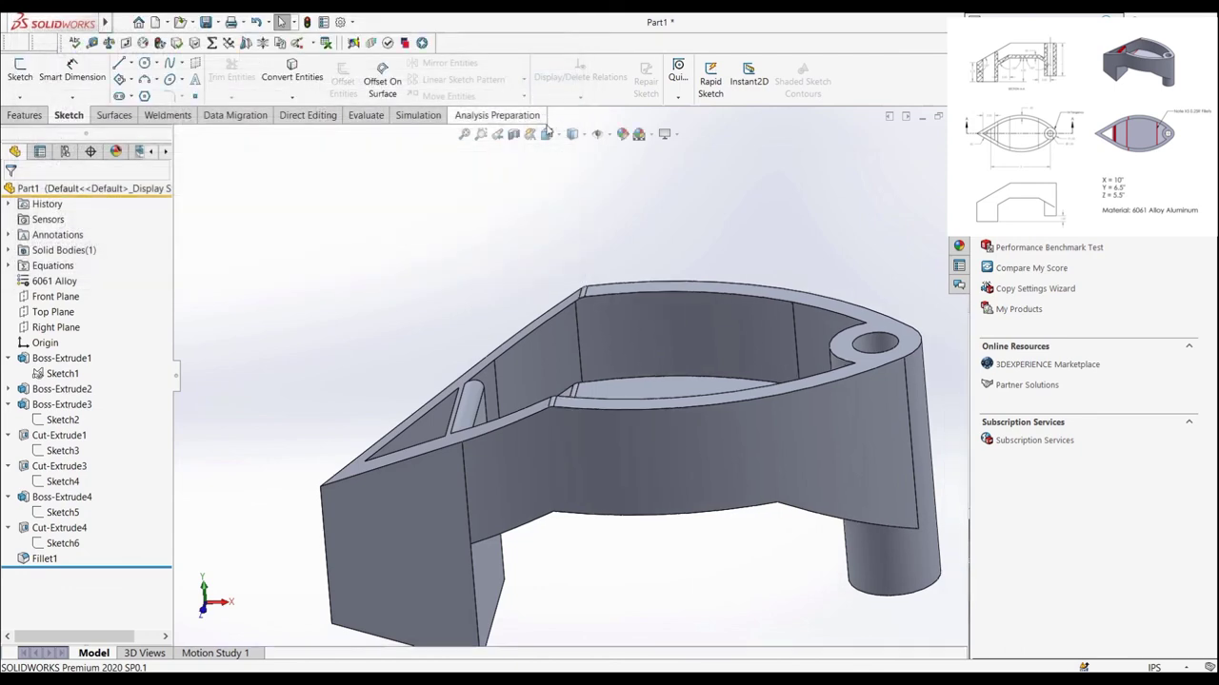
right_click_drag(285, 186, 310, 169)
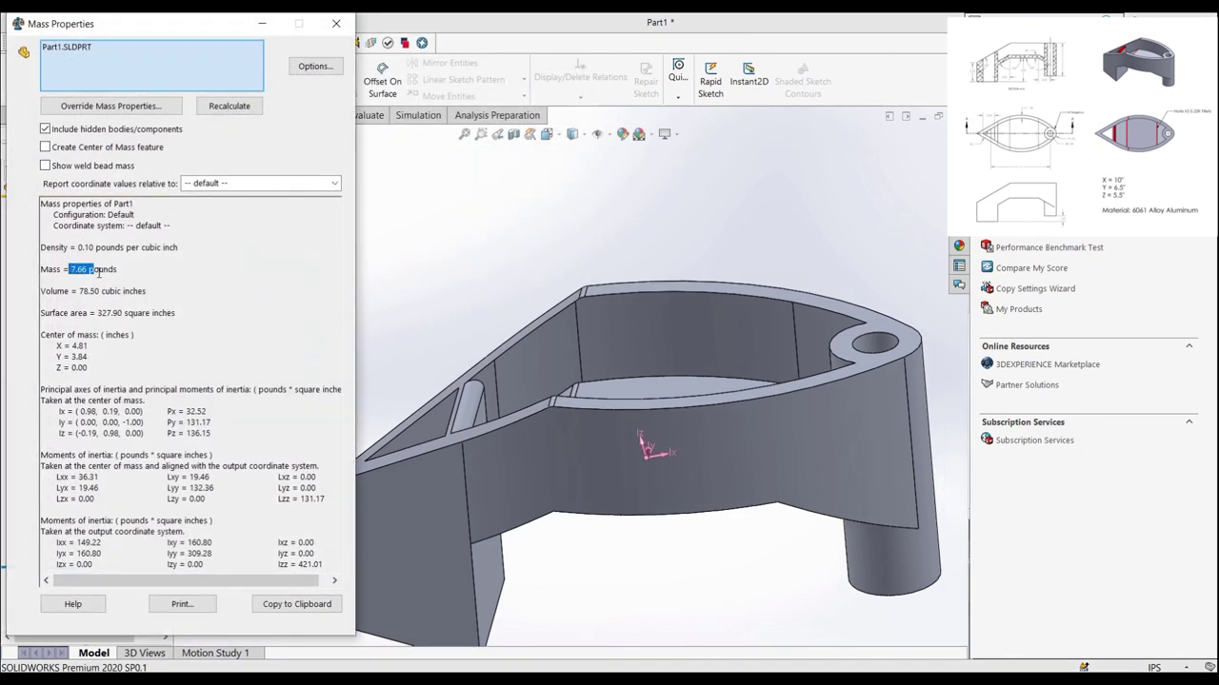
left_click(335, 23)
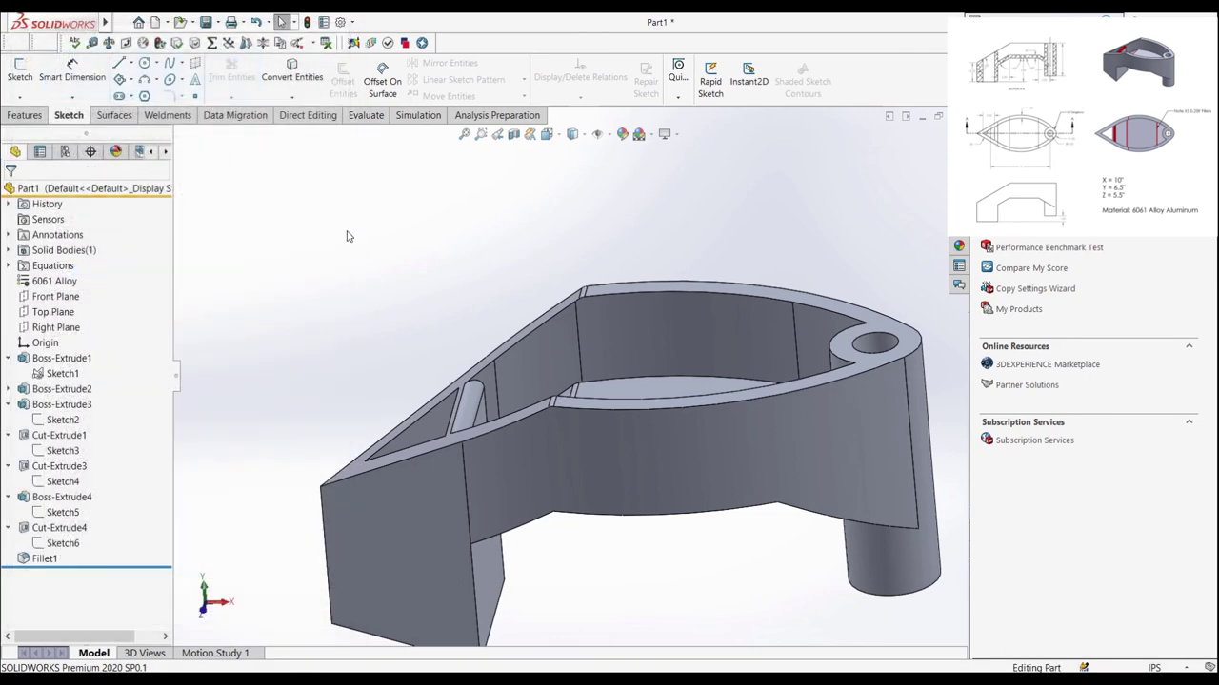
Step: Change global variable X to 11 and retype Z's value as 6.5
left_click(212, 43)
left_click(232, 112)
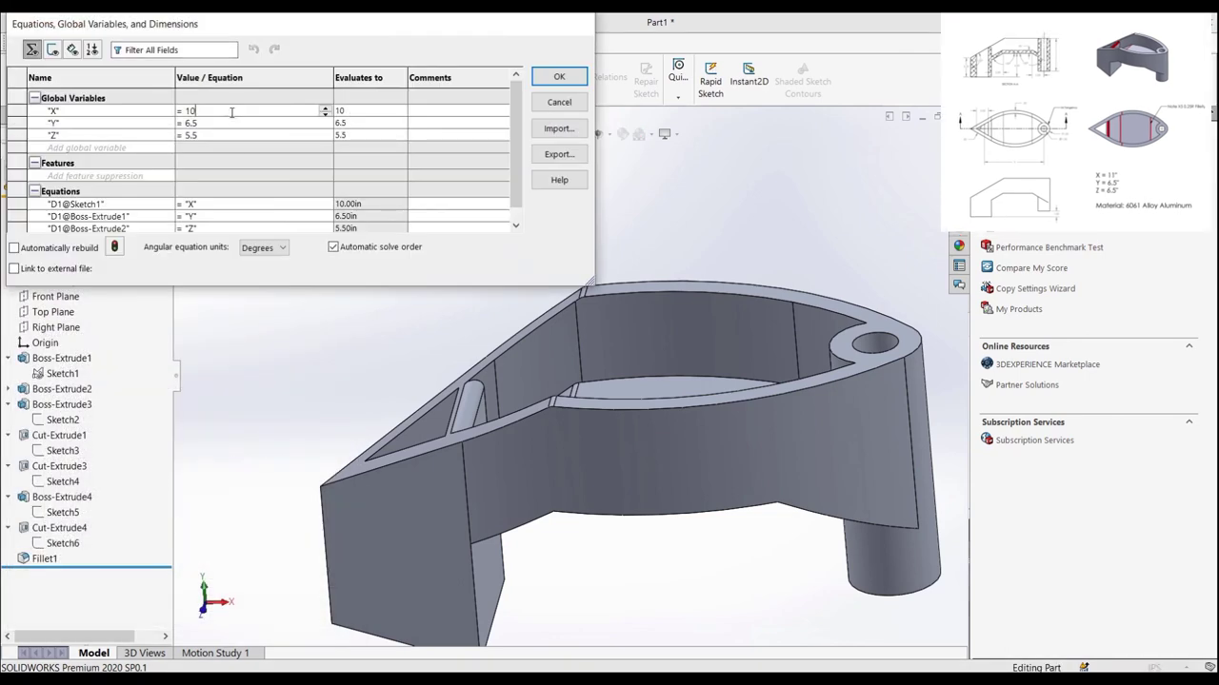
key("BackSpace")
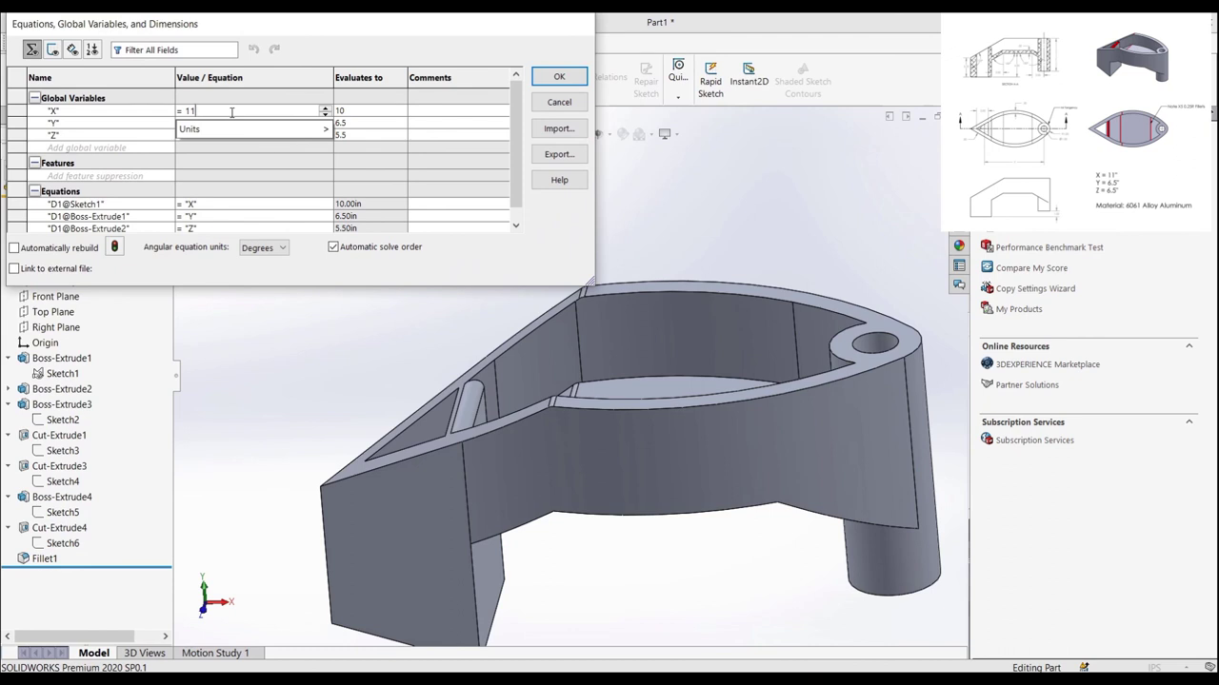
type("1")
left_click(219, 127)
key("Return")
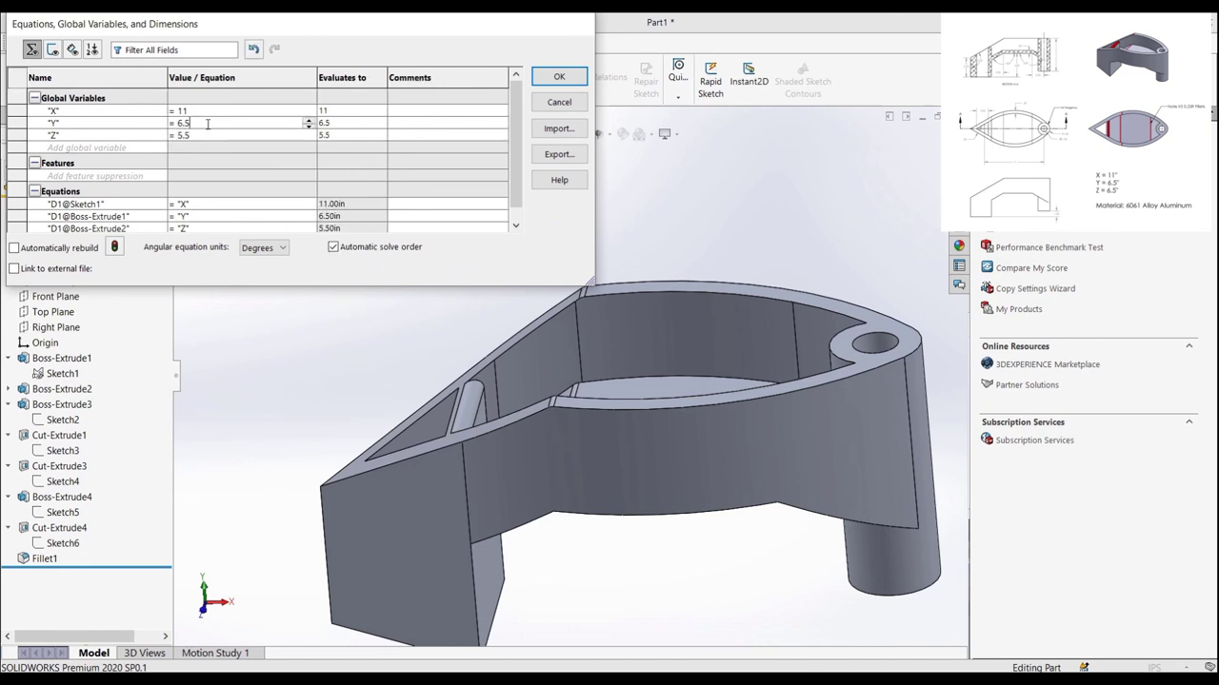
left_click(202, 136)
key("BackSpace")
key("BackSpace")
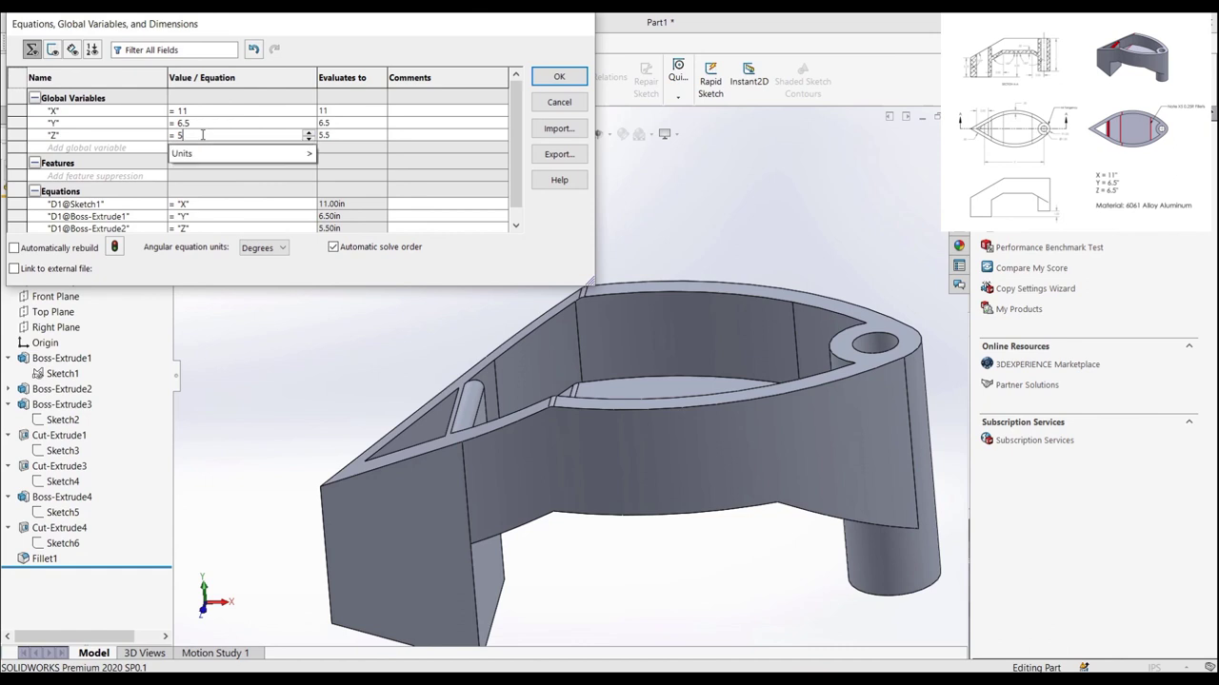
type("6.5")
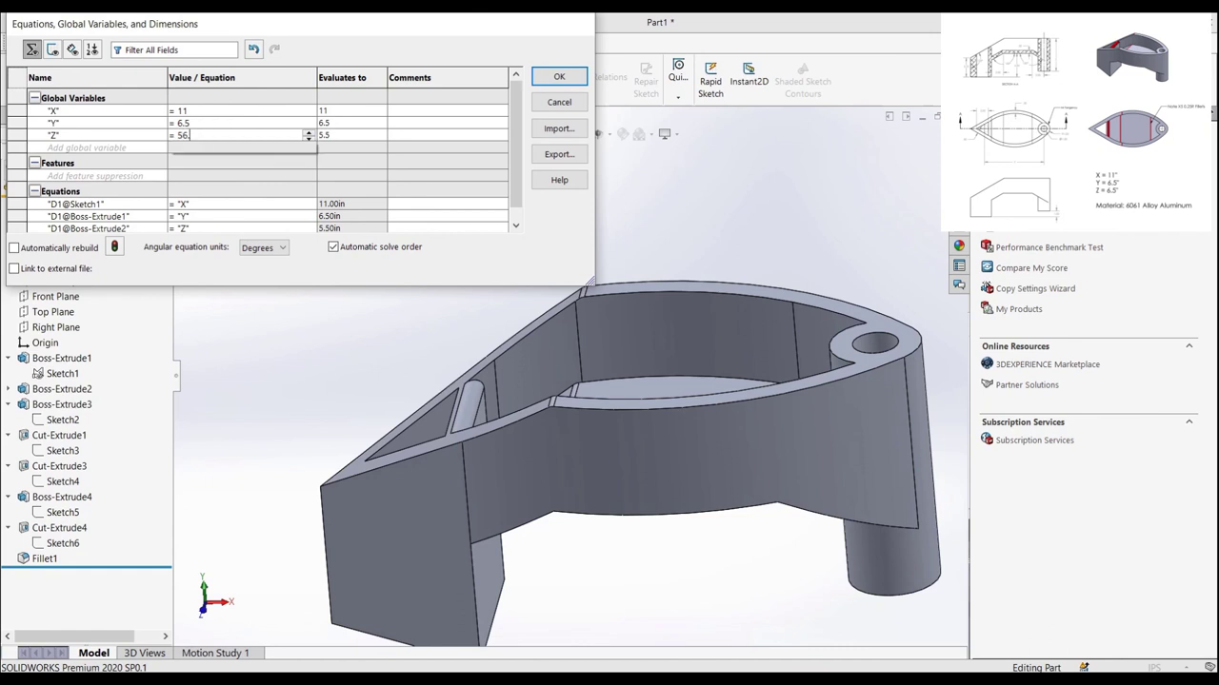